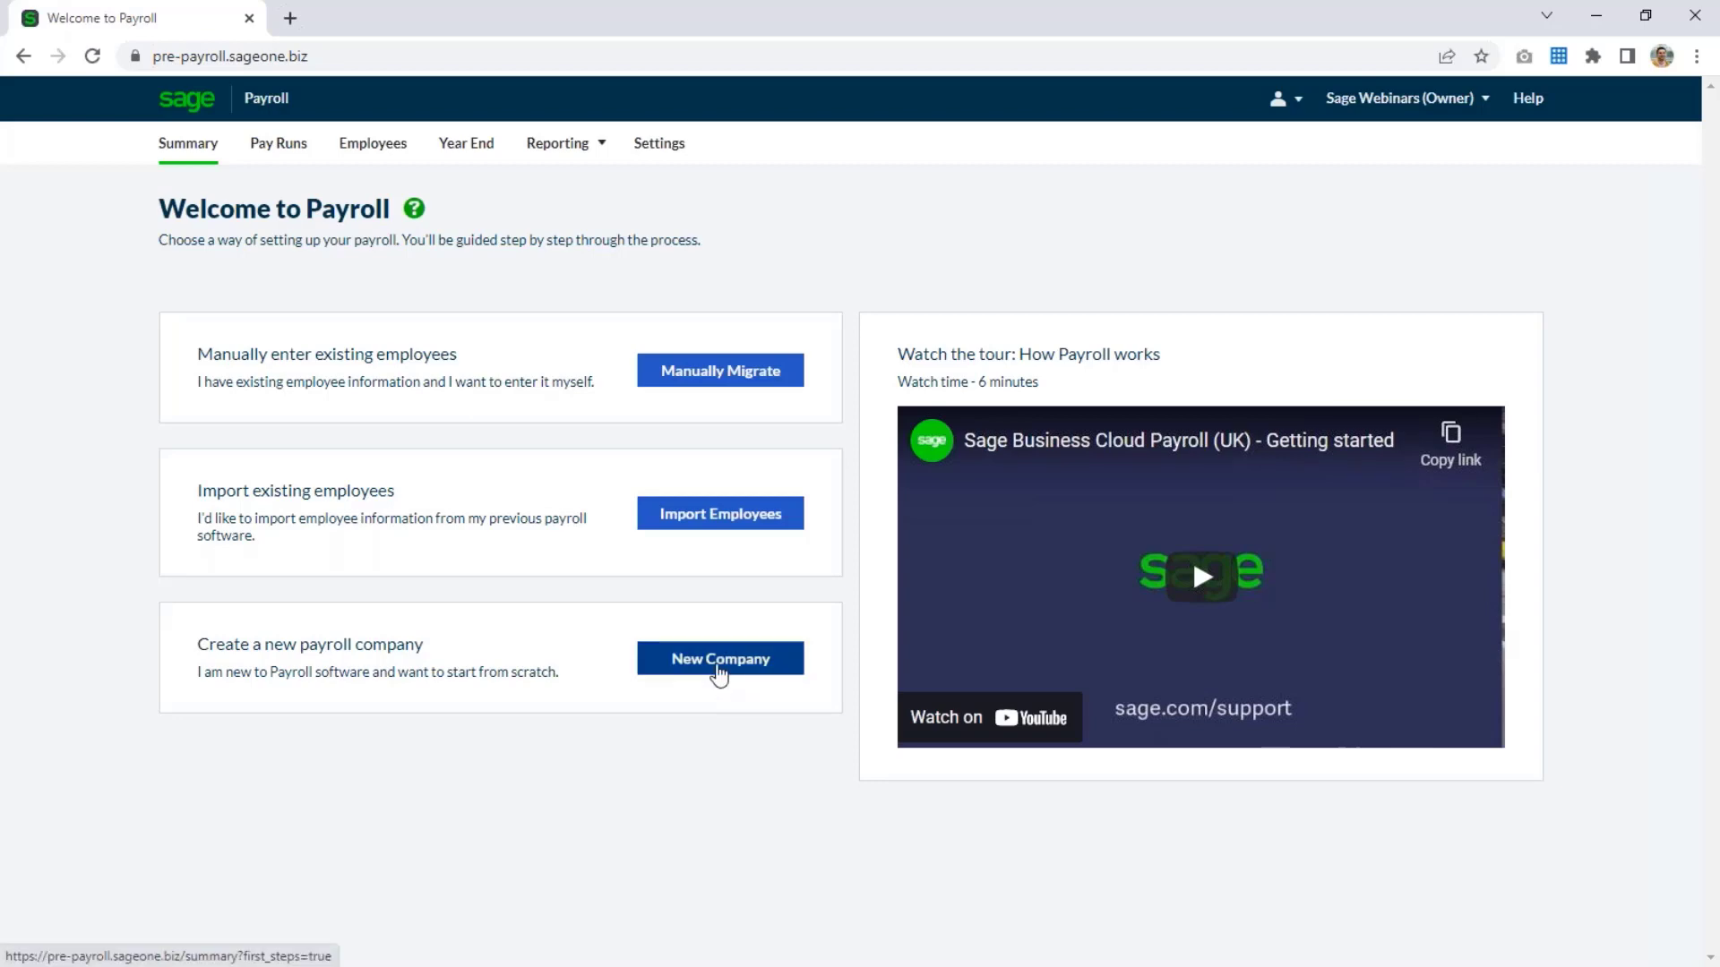
Start setting up a new payroll company and open the monthly pay day calendar setup.
left_click(718, 670)
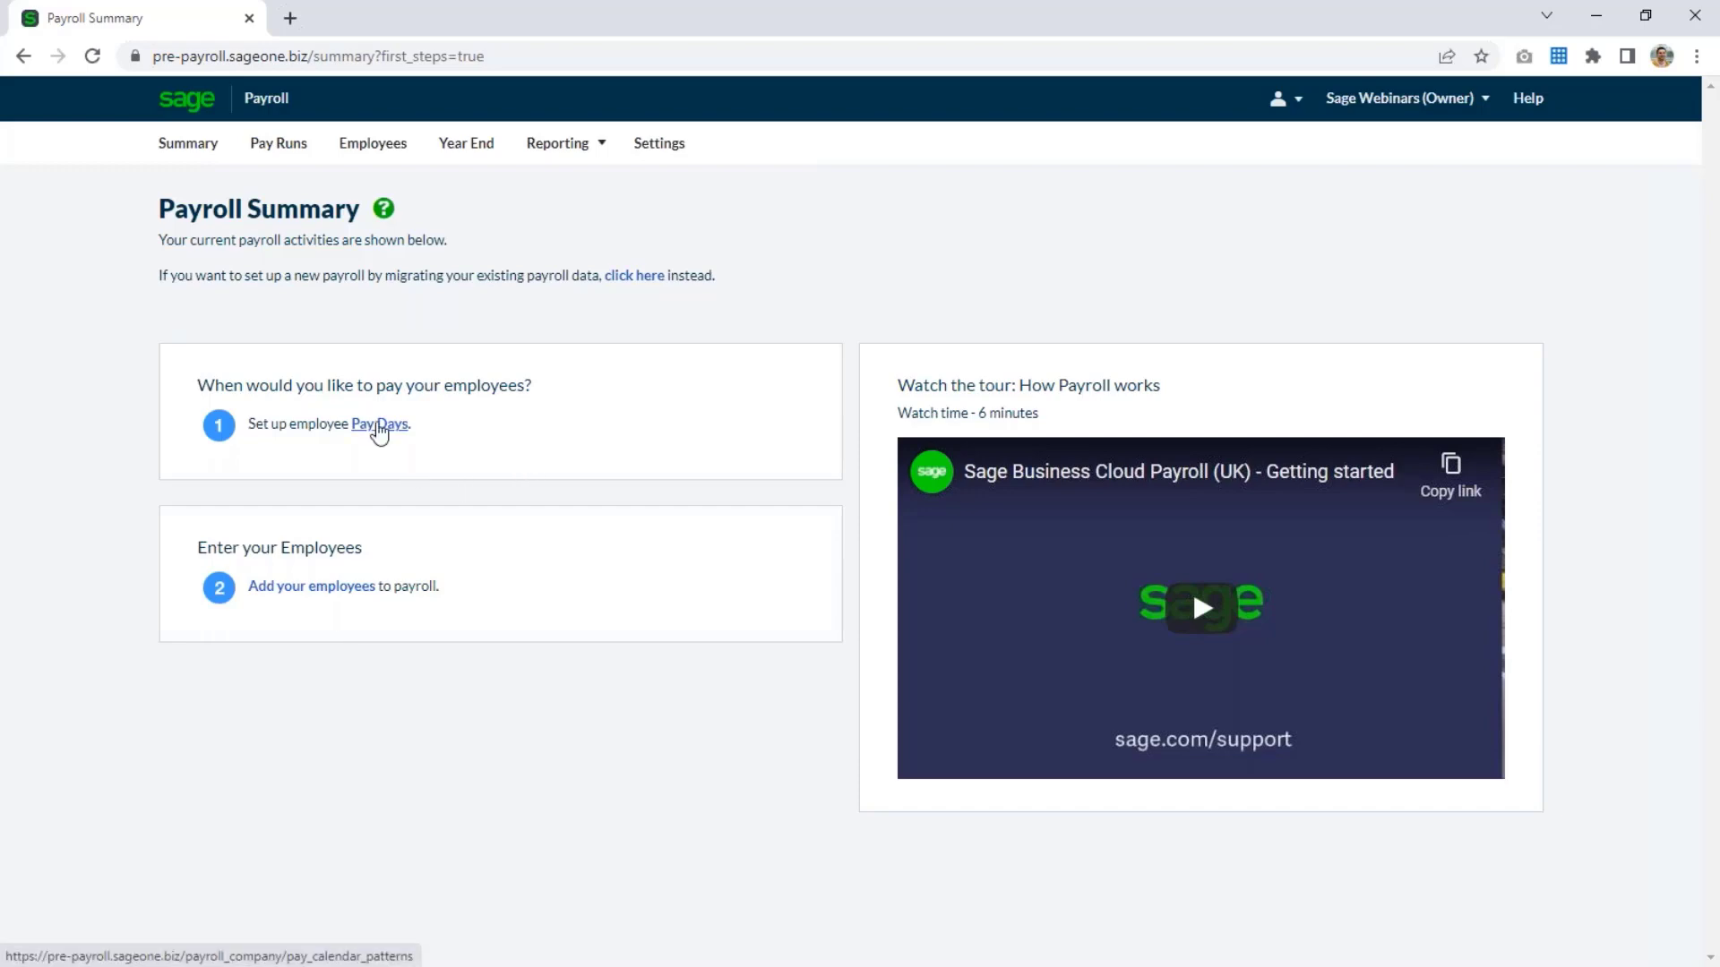
left_click(380, 426)
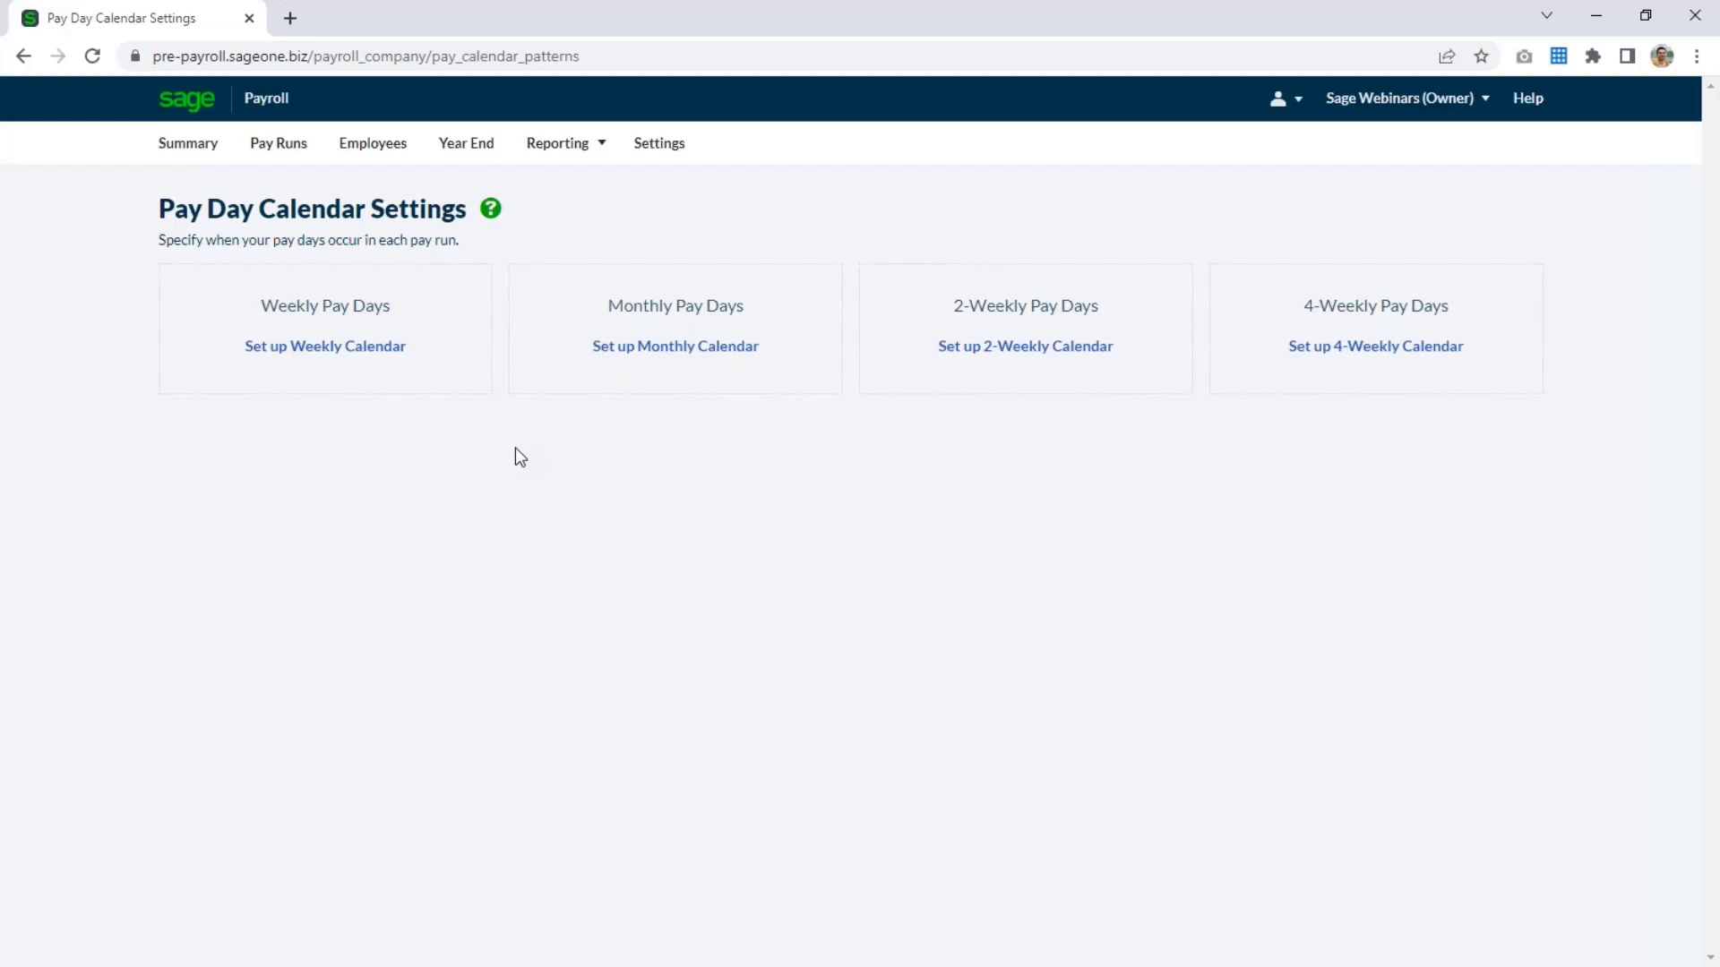
left_click(673, 355)
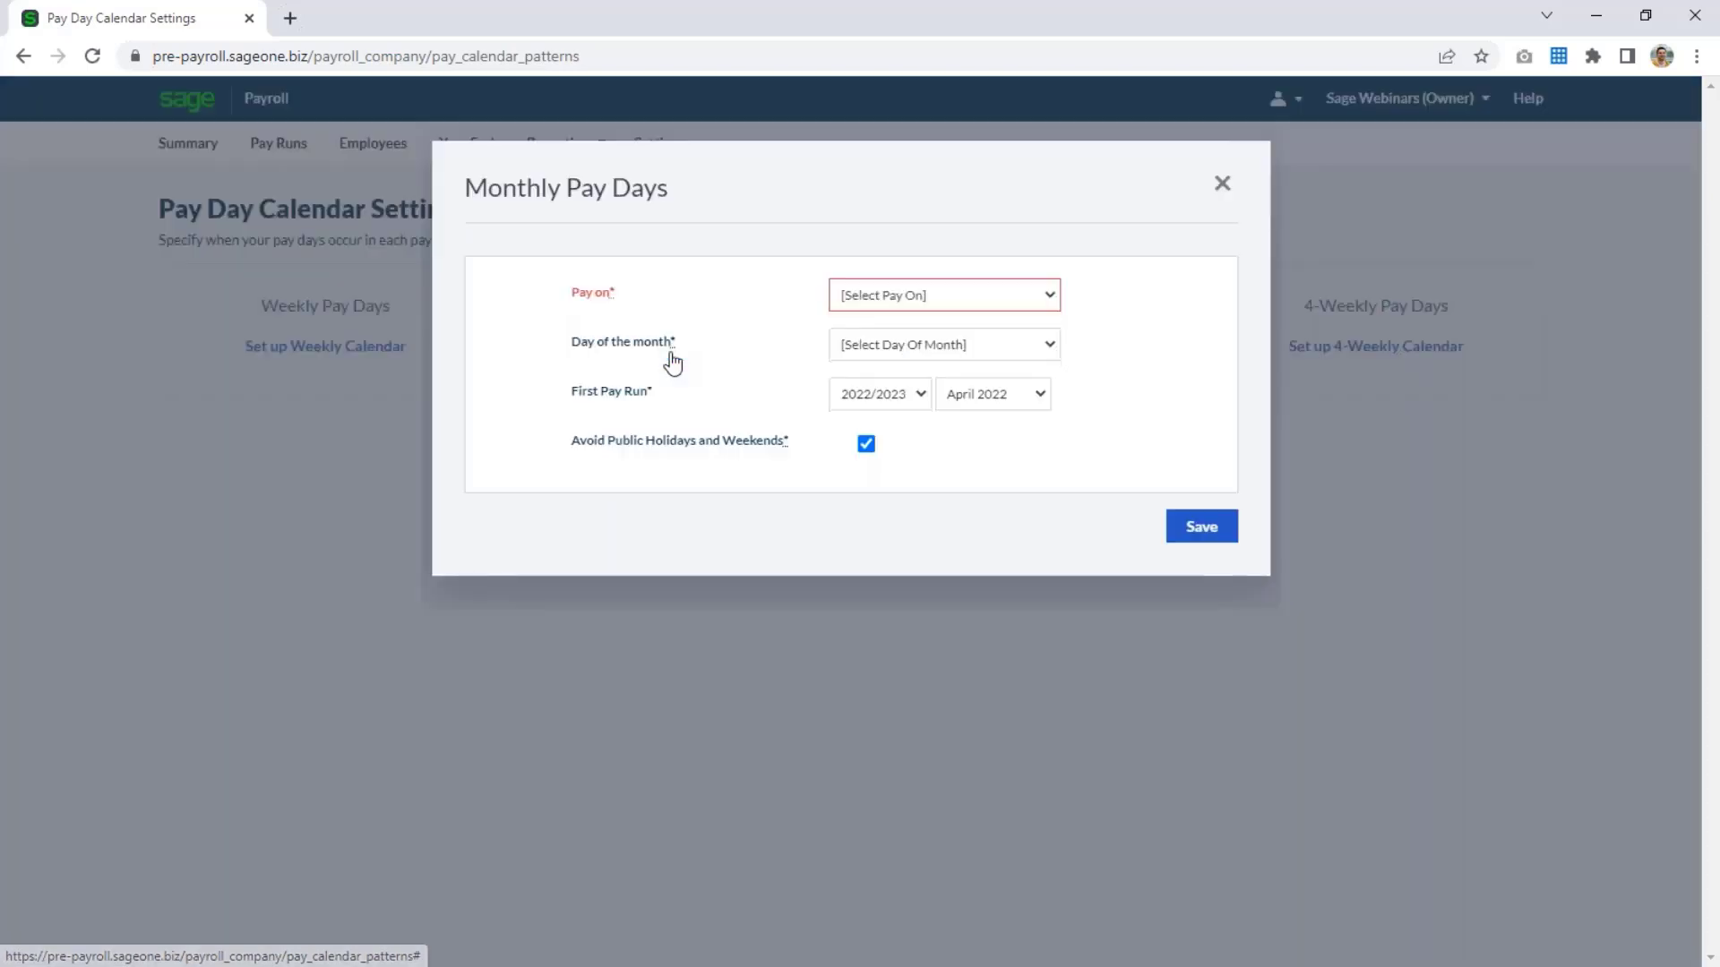
Set monthly pay days to the same day of month, the 25th, without avoiding public holidays and weekends, and save the calendar.
left_click(934, 303)
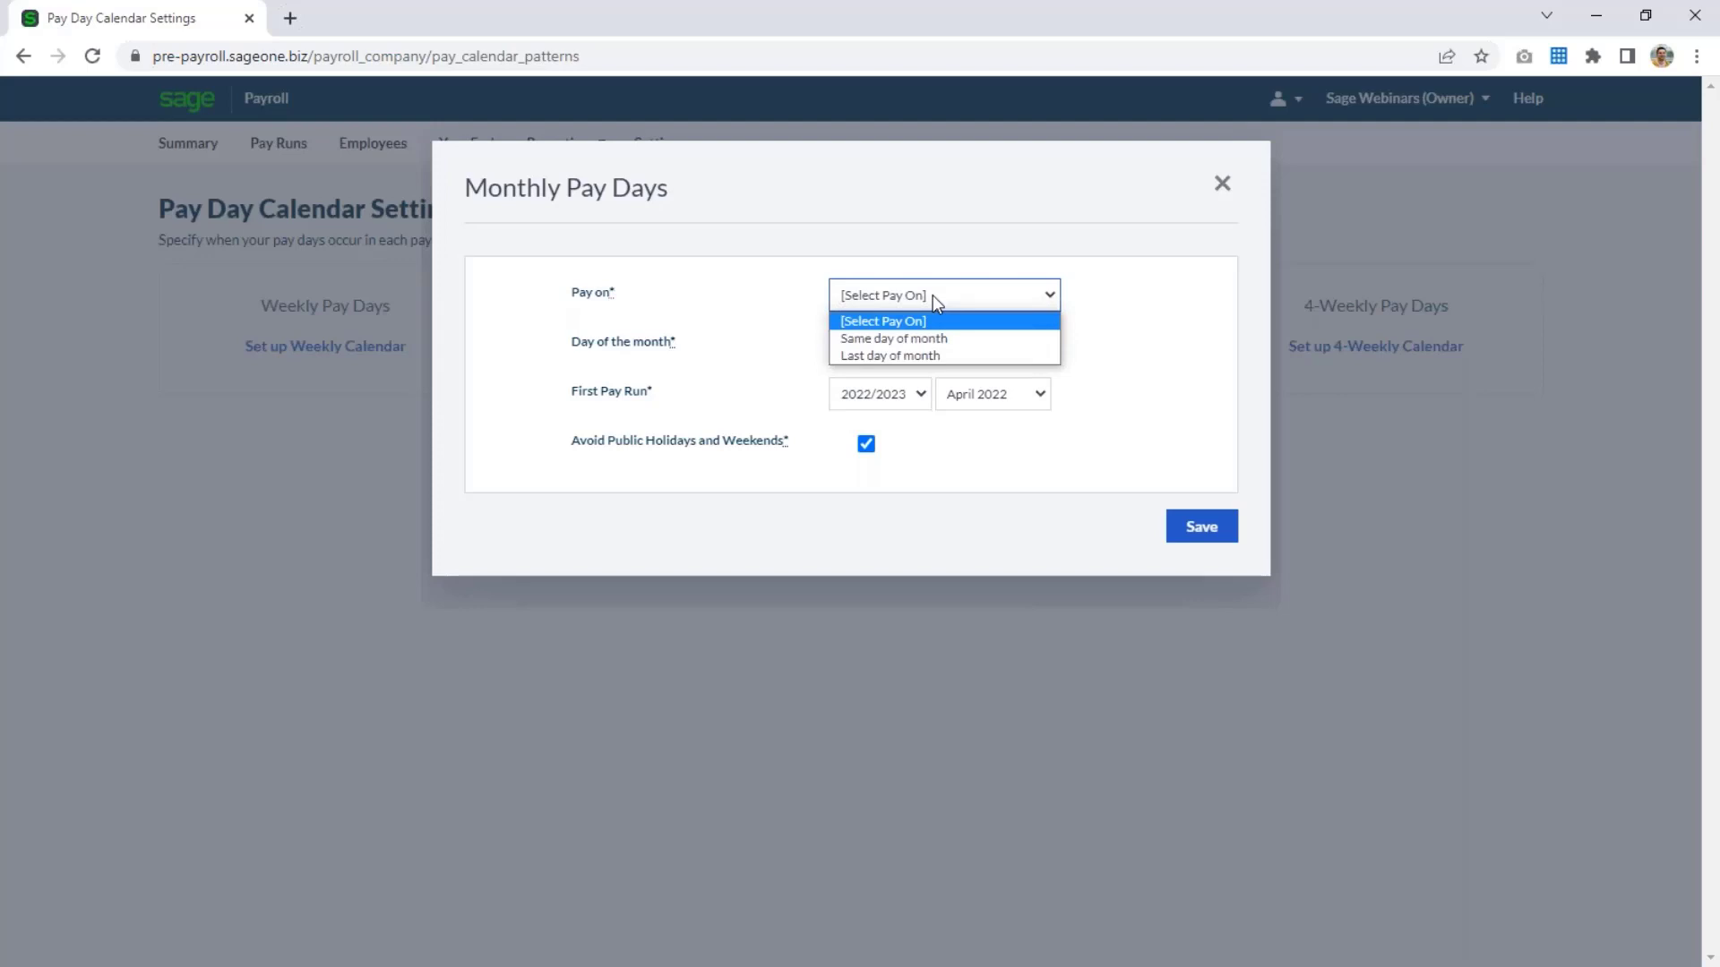
left_click(981, 339)
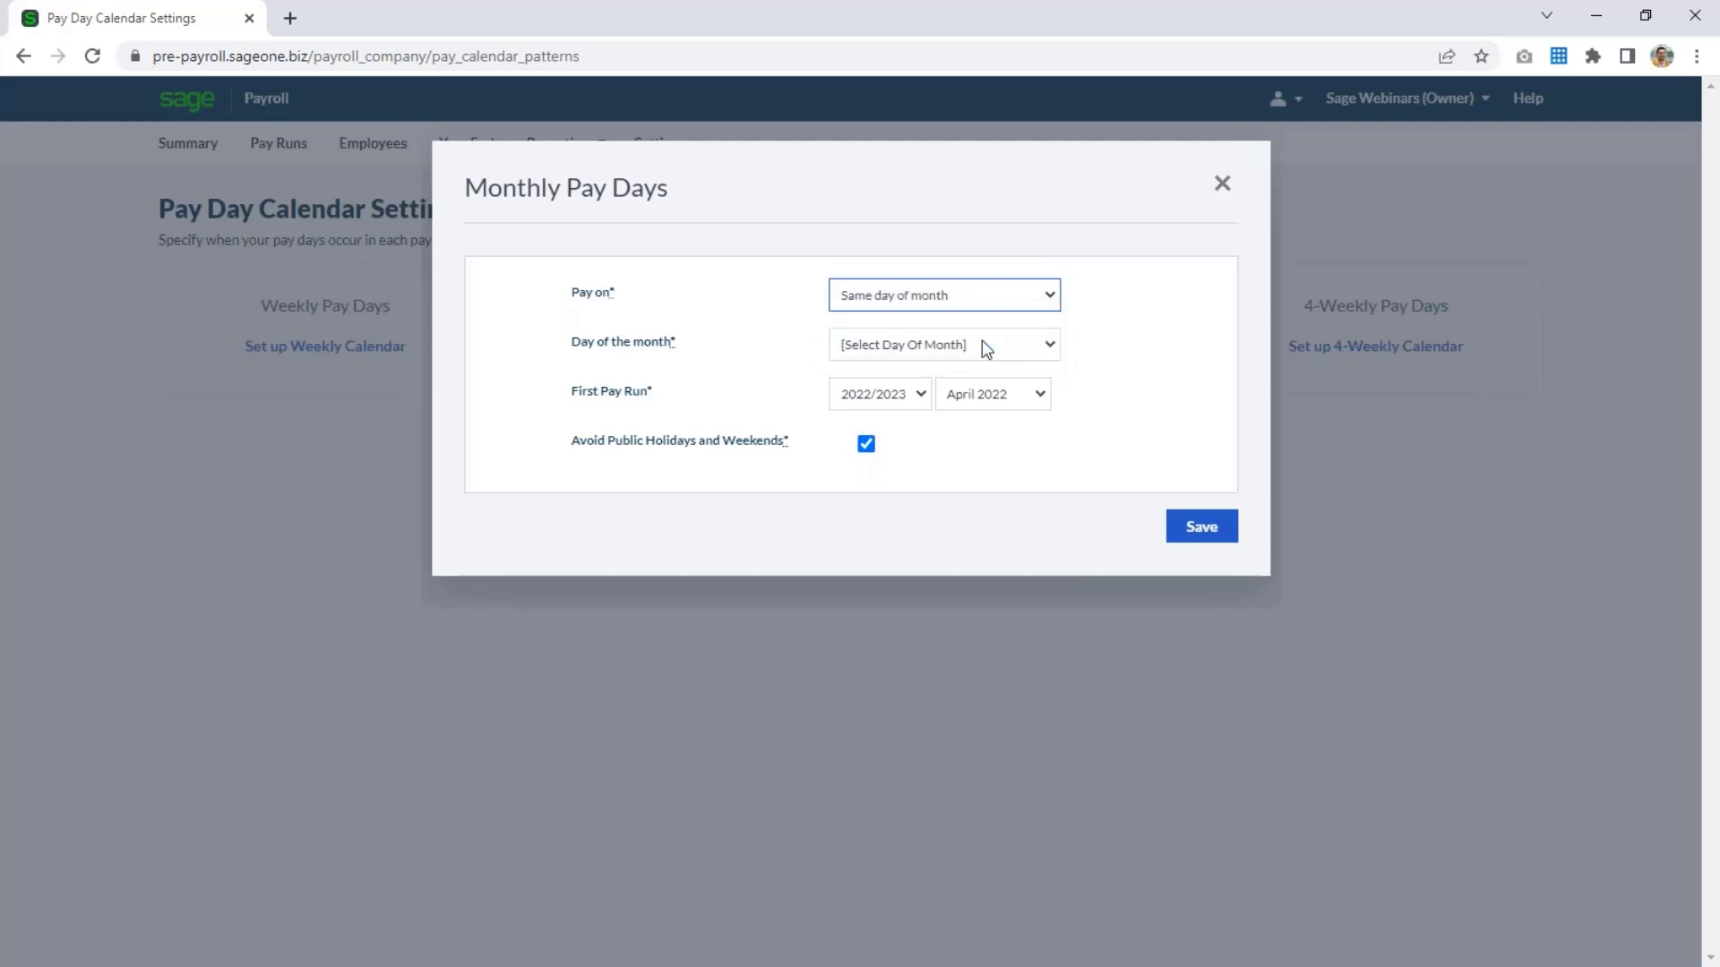
left_click(986, 348)
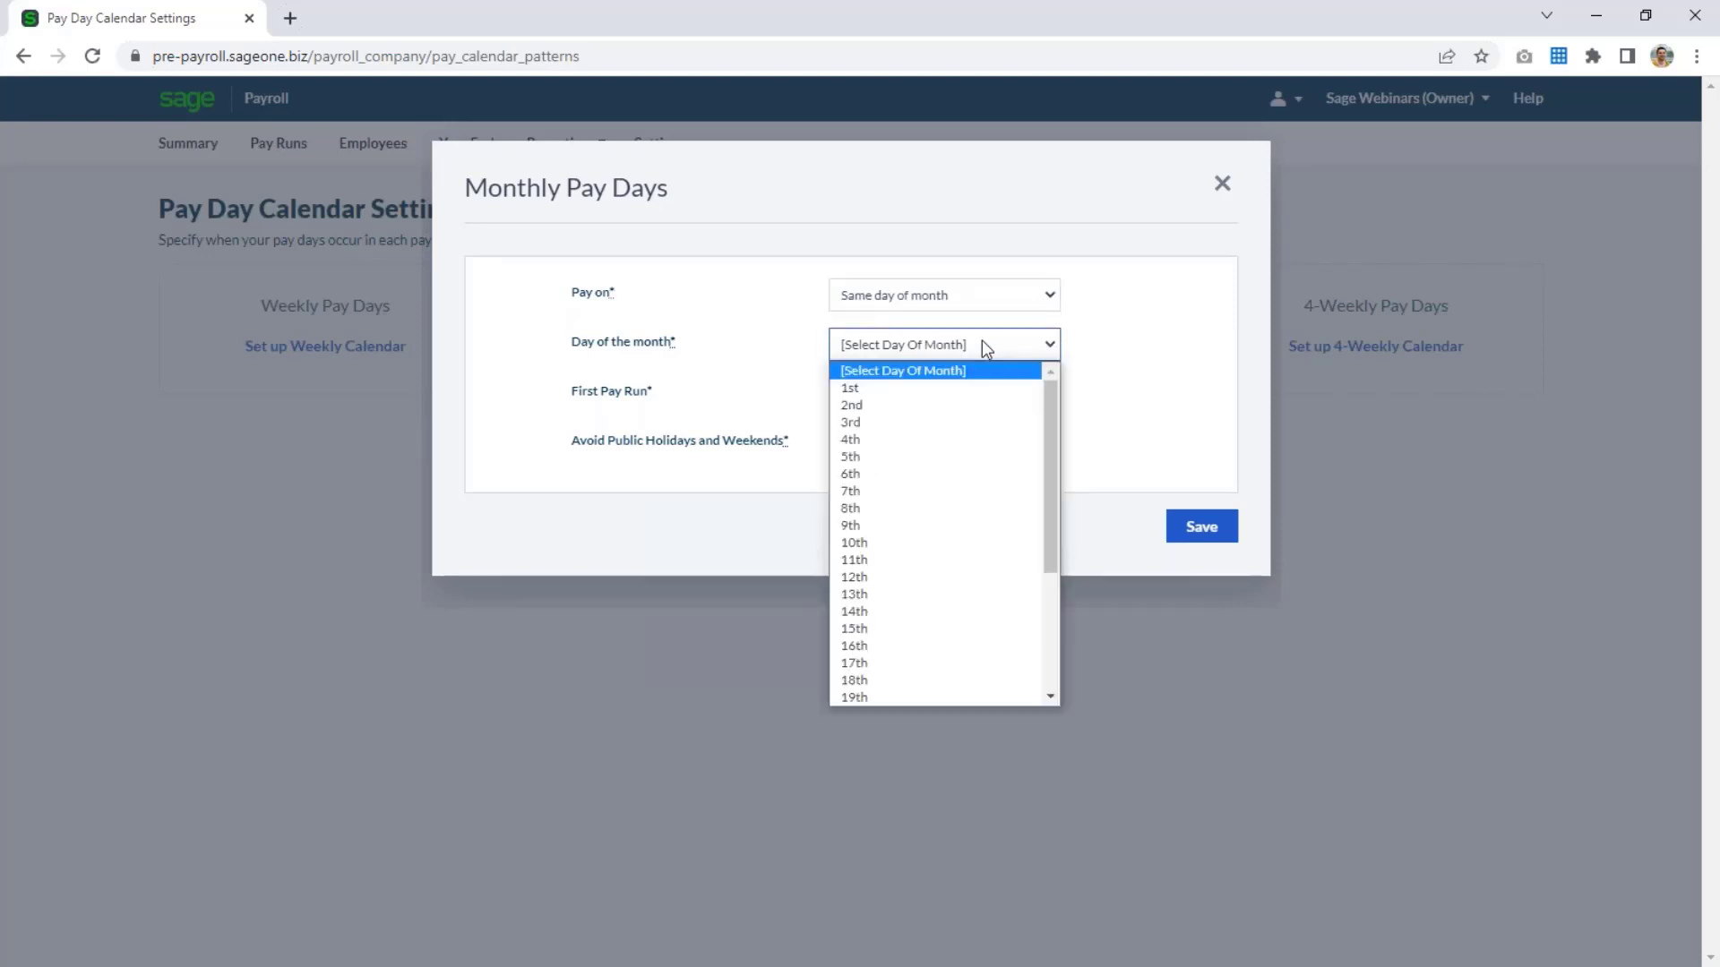
scroll(955, 595, "down", 3)
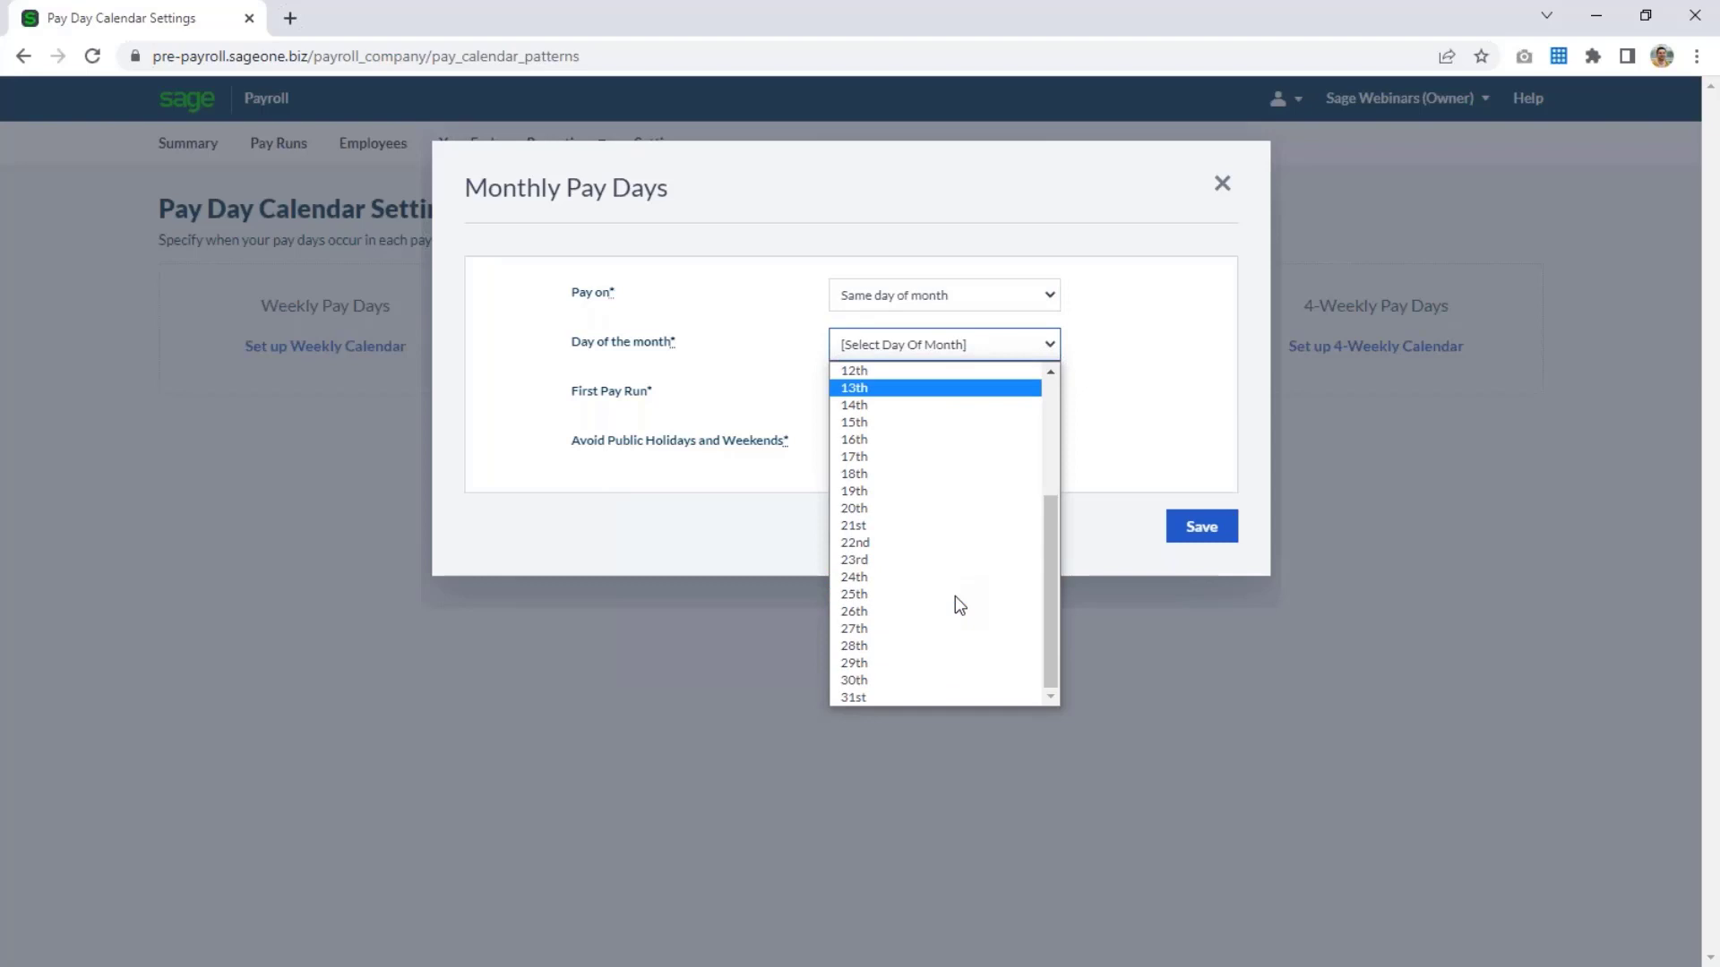
left_click(903, 593)
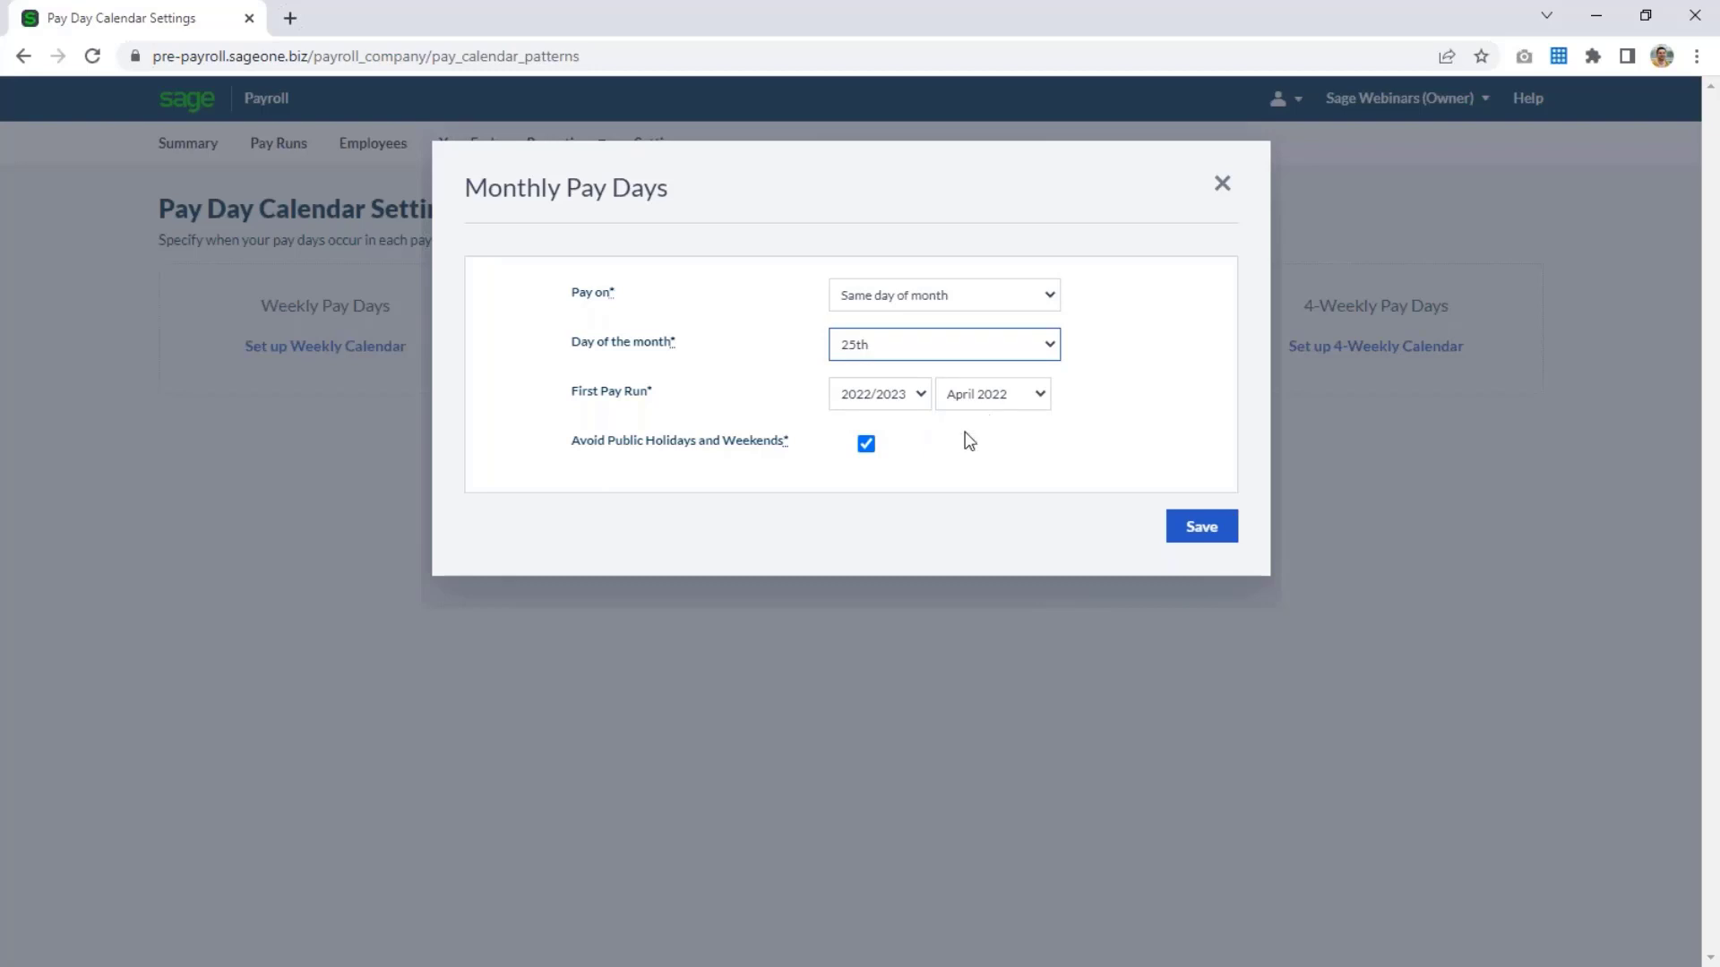
left_click(866, 443)
left_click(1201, 528)
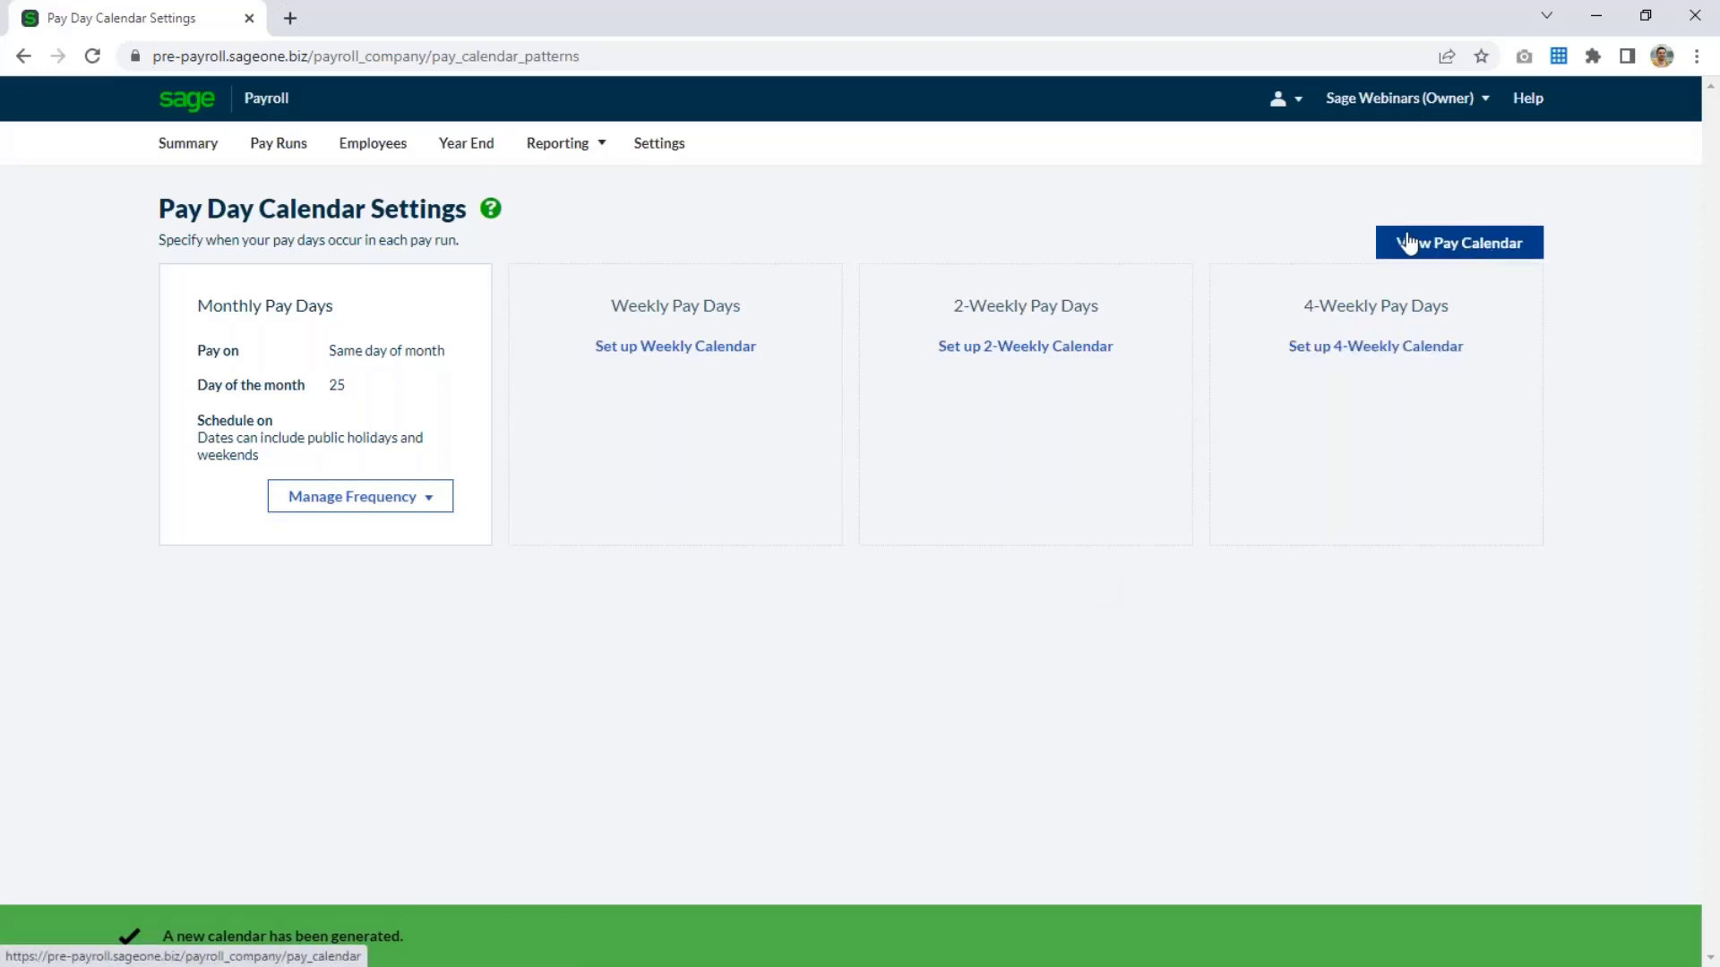
Review the generated pay calendar, and reopen the pay day settings from the payroll settings.
left_click(1482, 255)
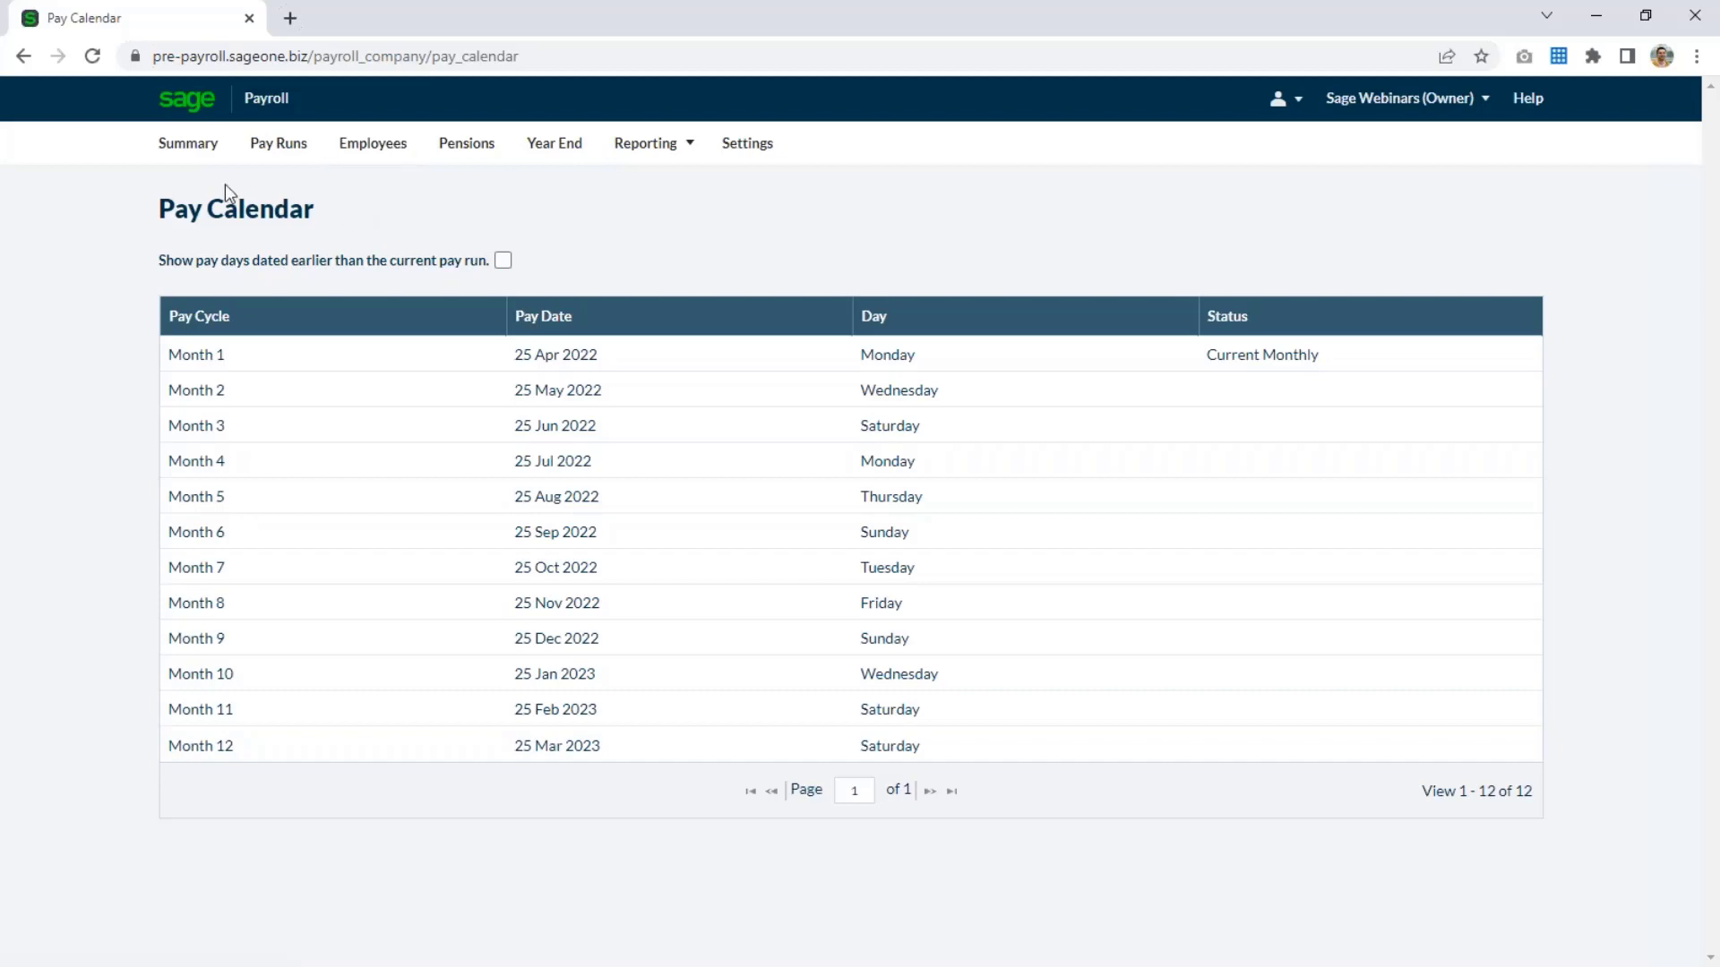
left_click(746, 150)
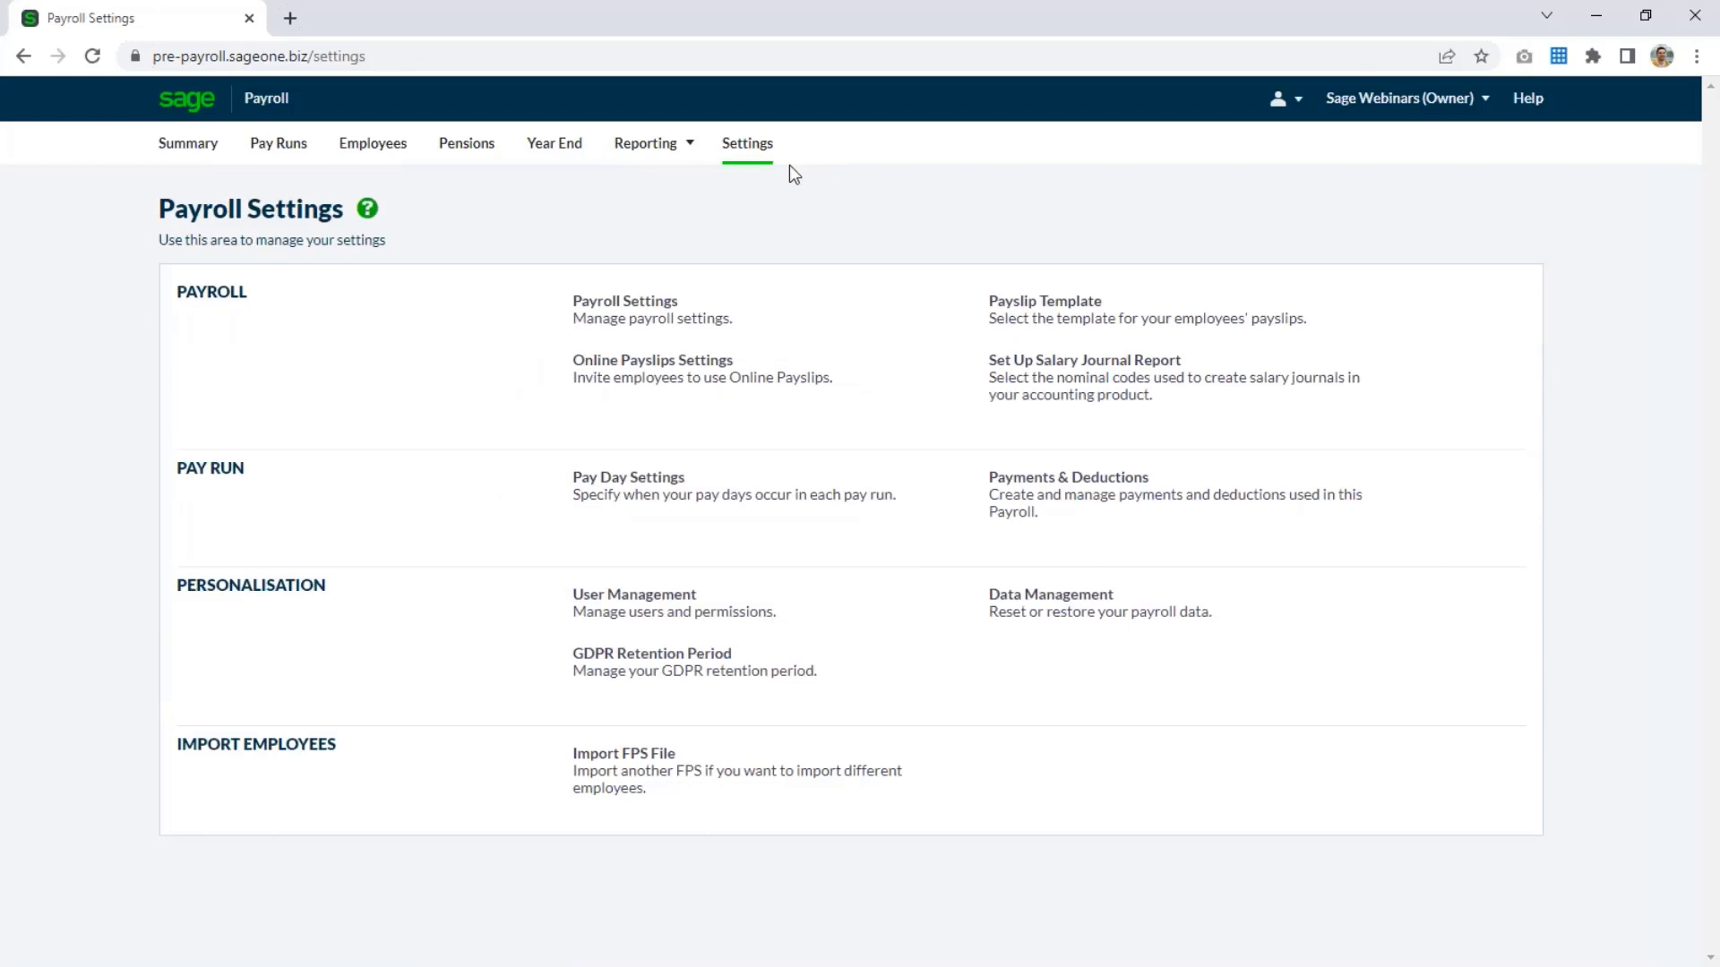
left_click(641, 503)
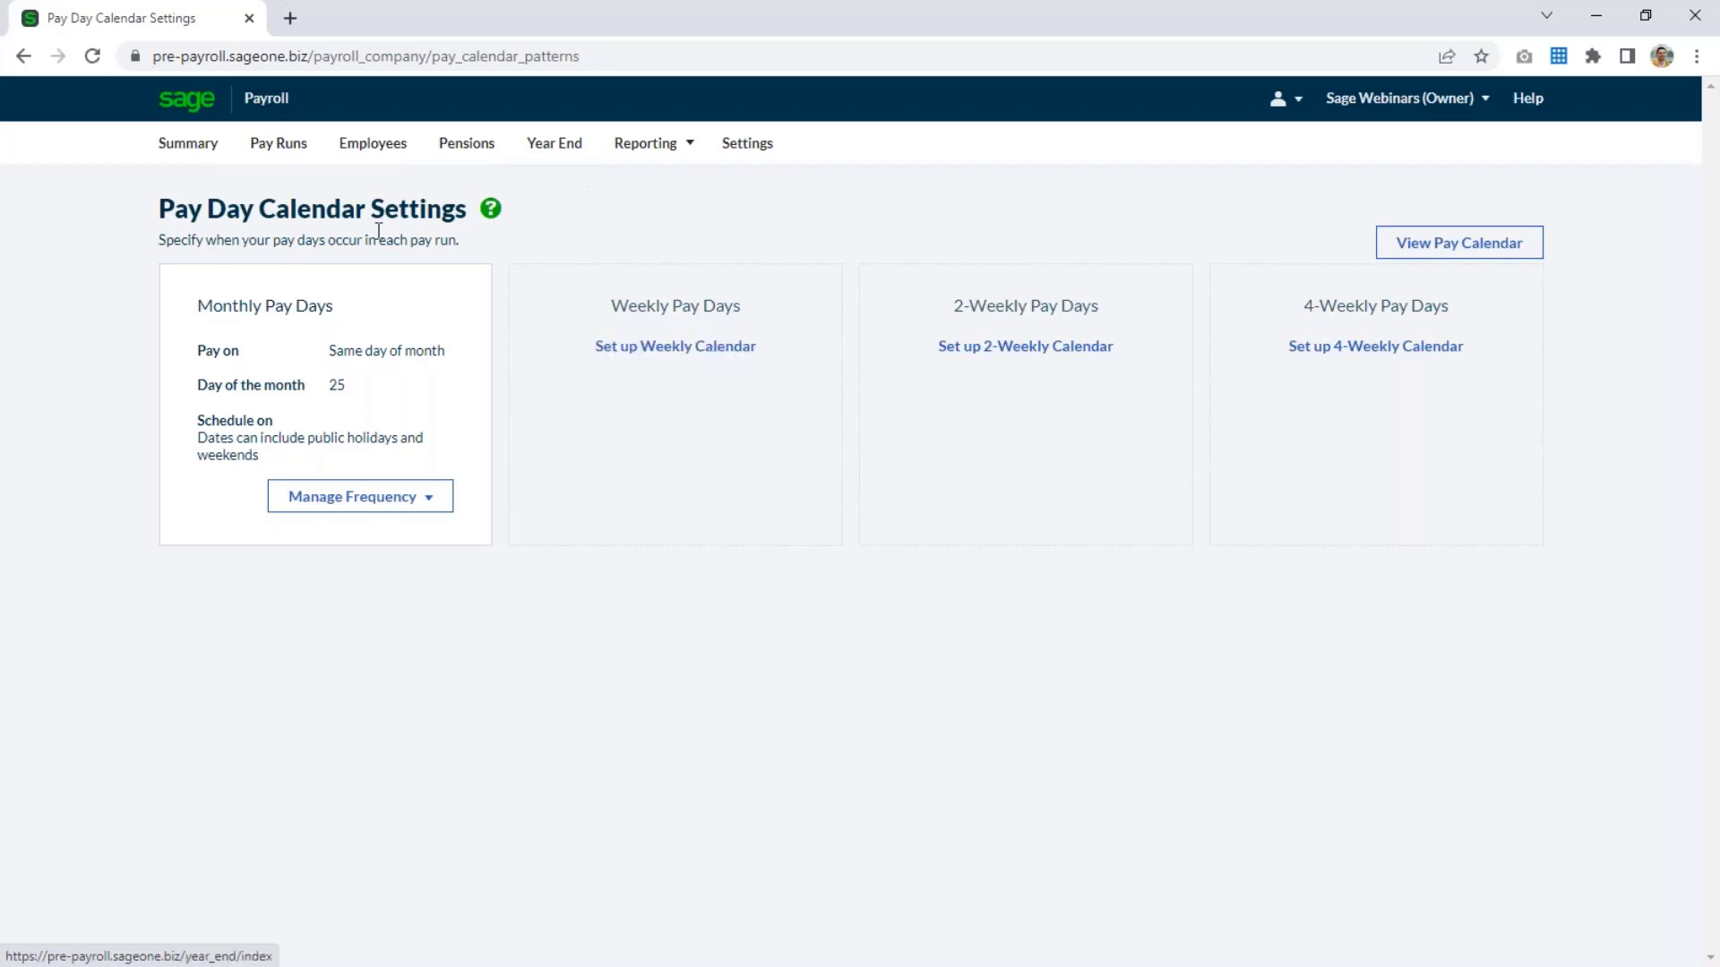
Return to the new company setup steps and start creating an employee record.
left_click(206, 154)
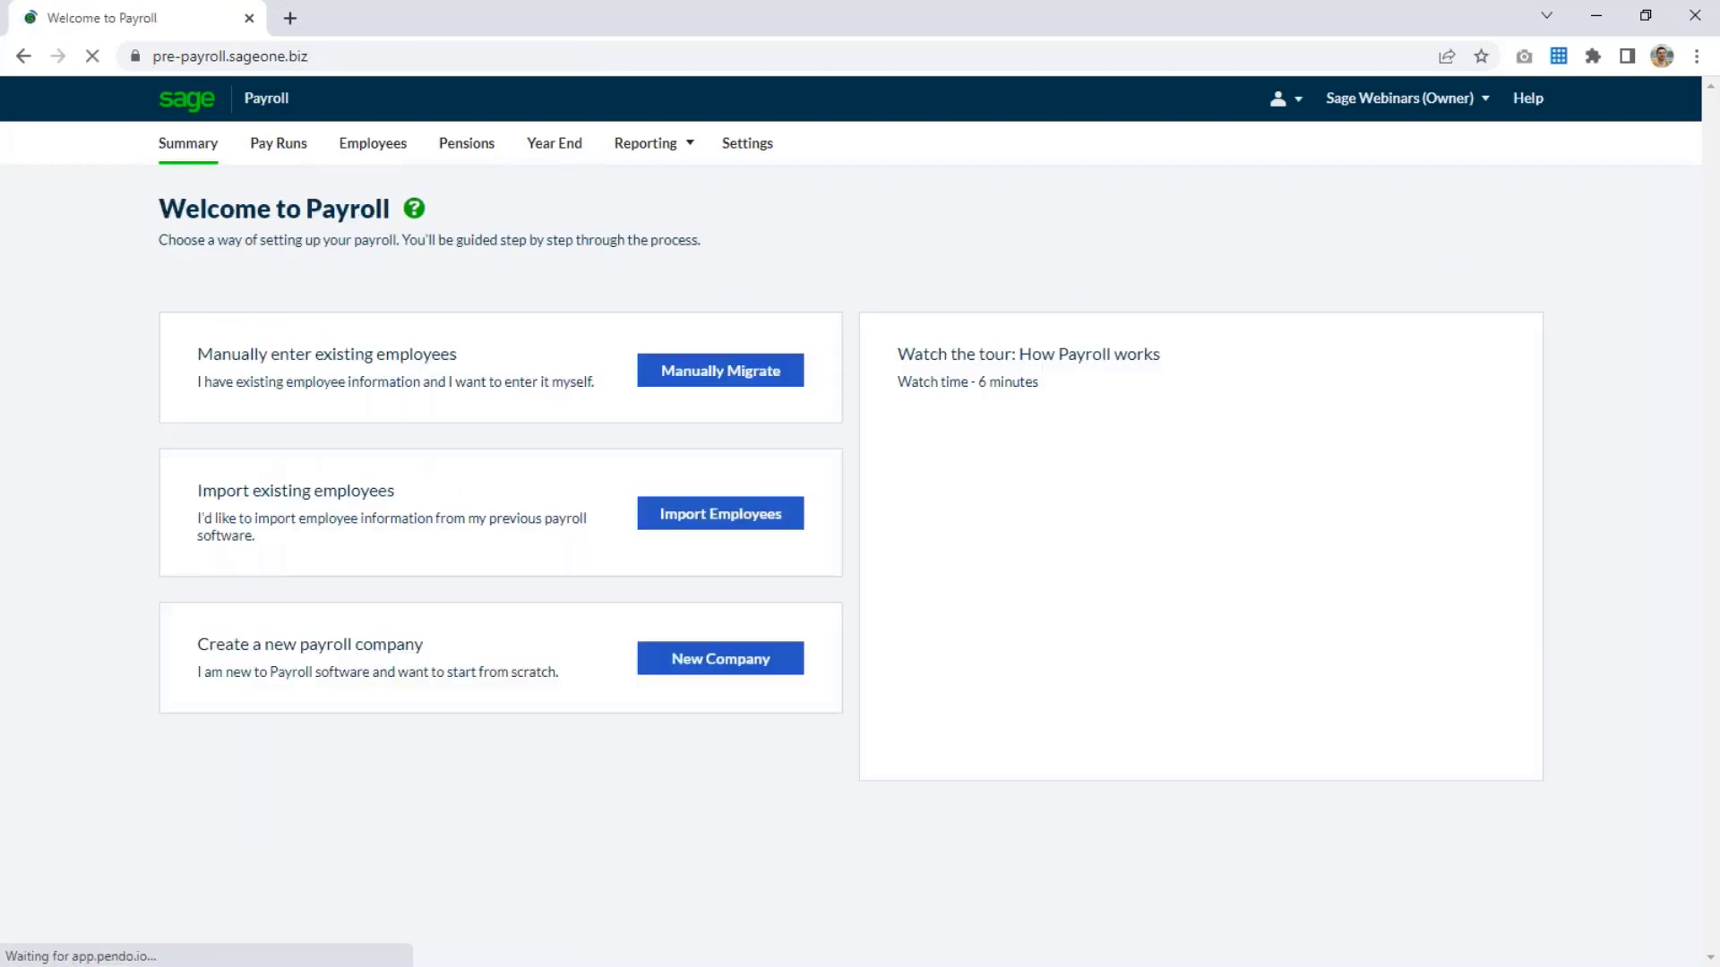
left_click(764, 674)
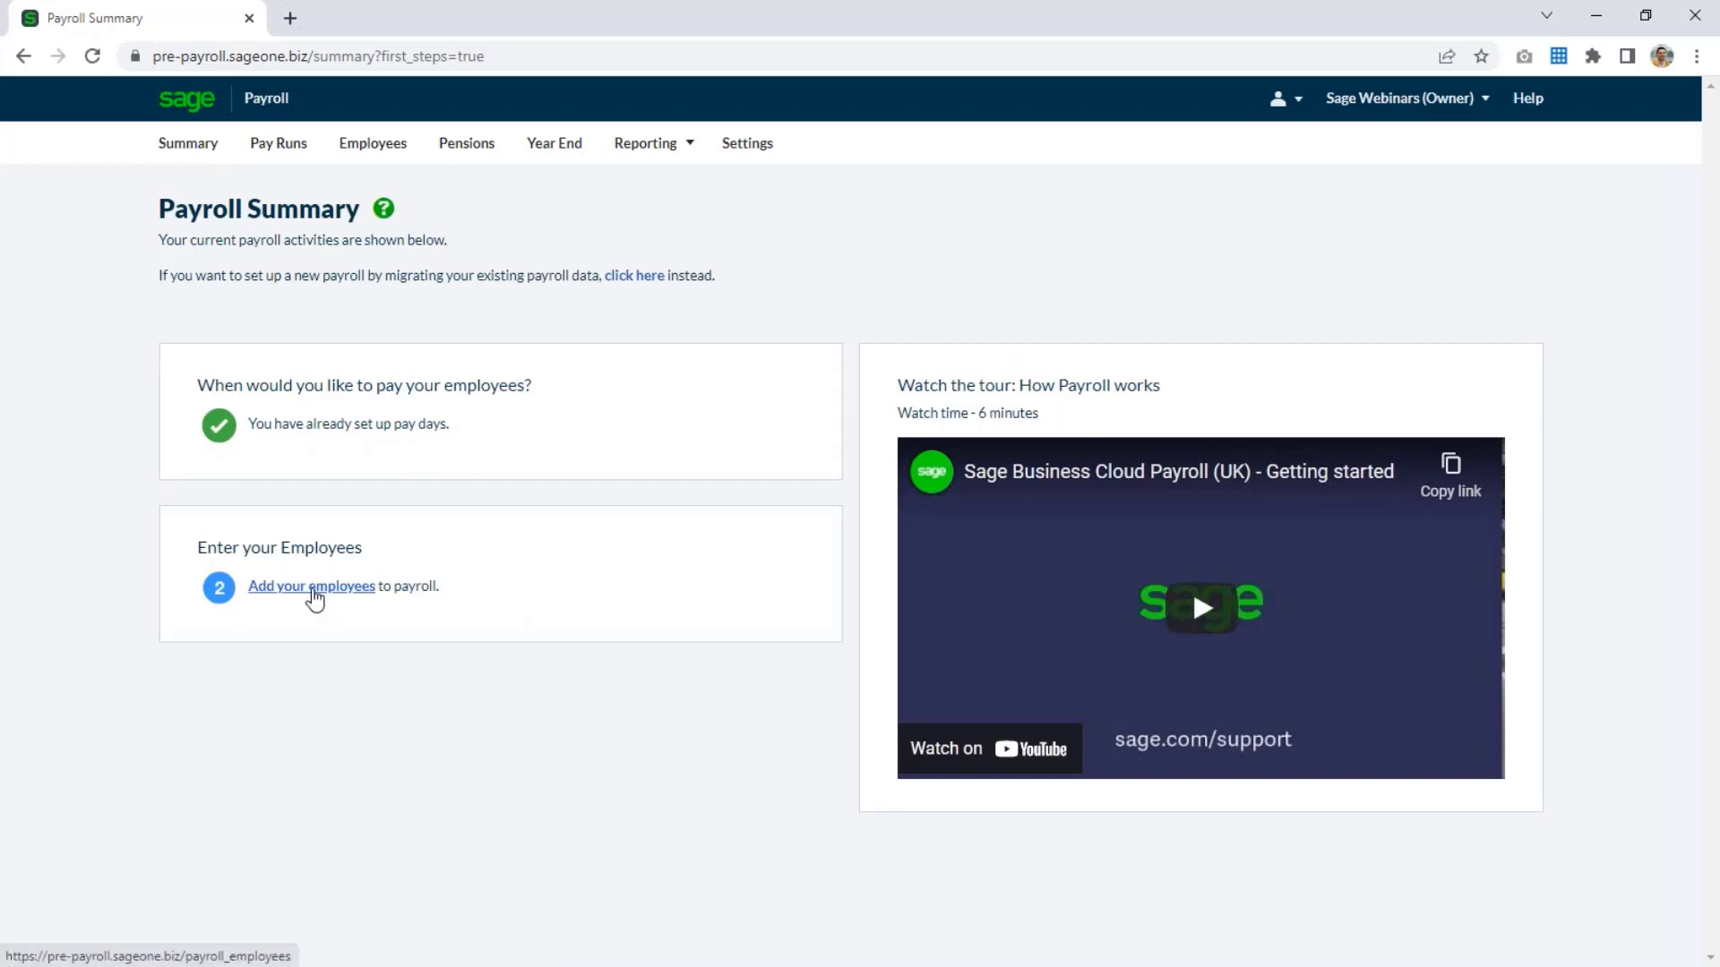
left_click(313, 596)
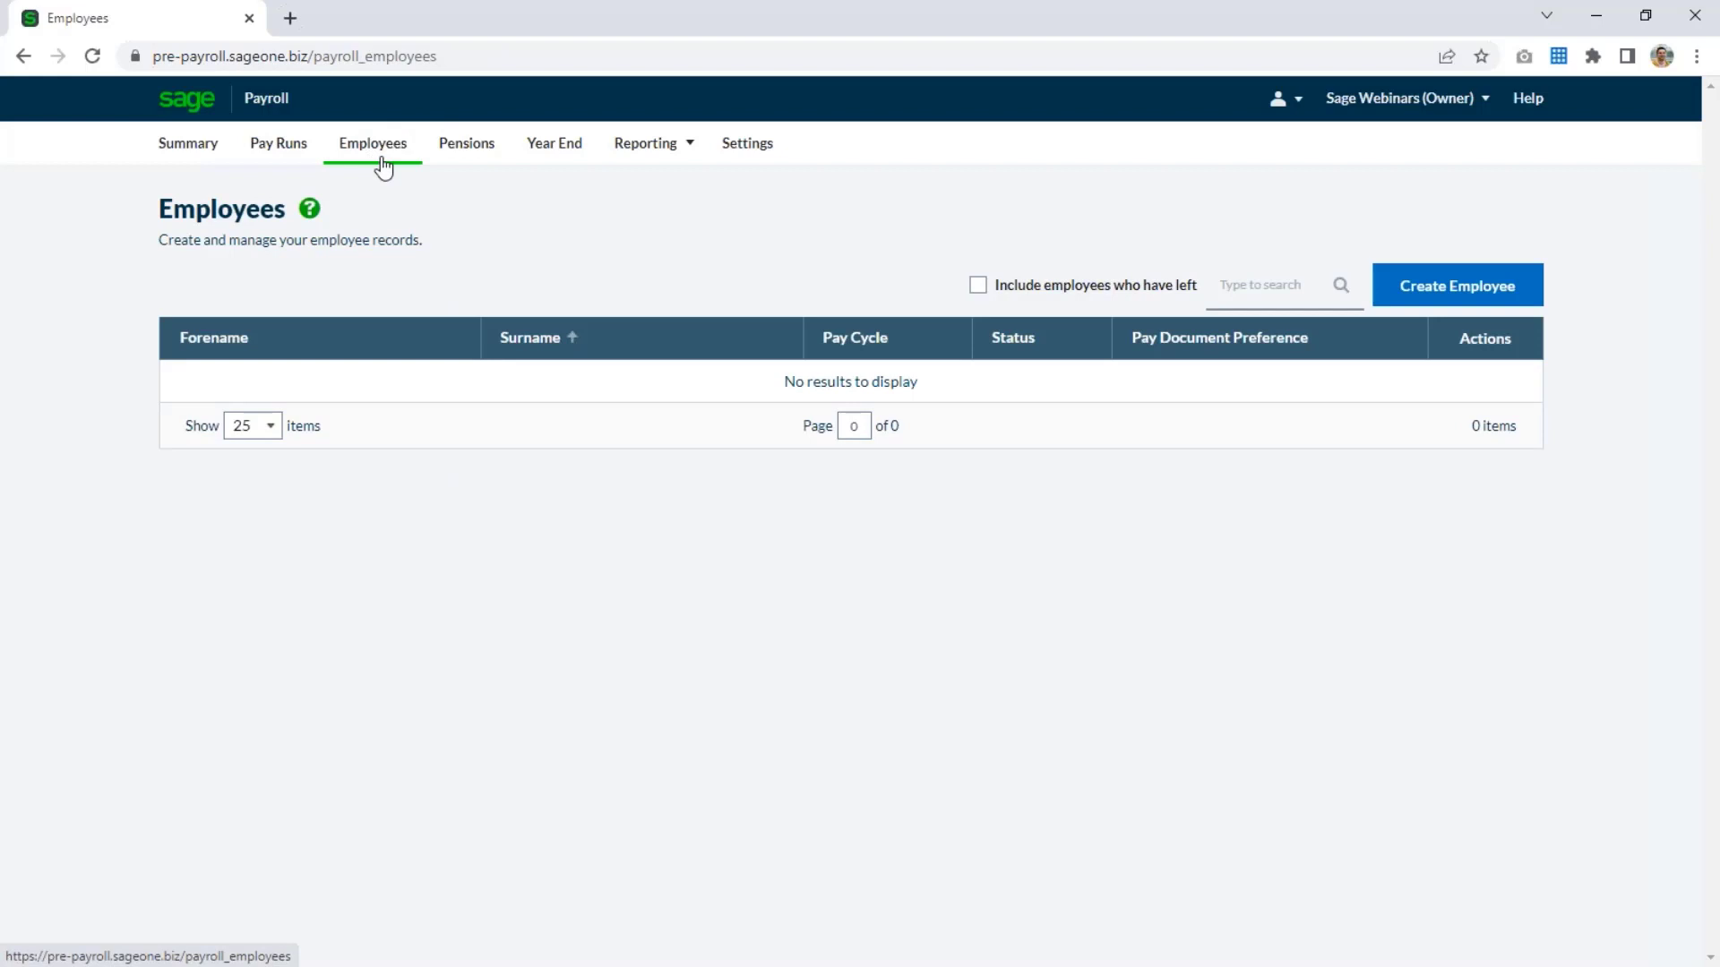
left_click(1493, 296)
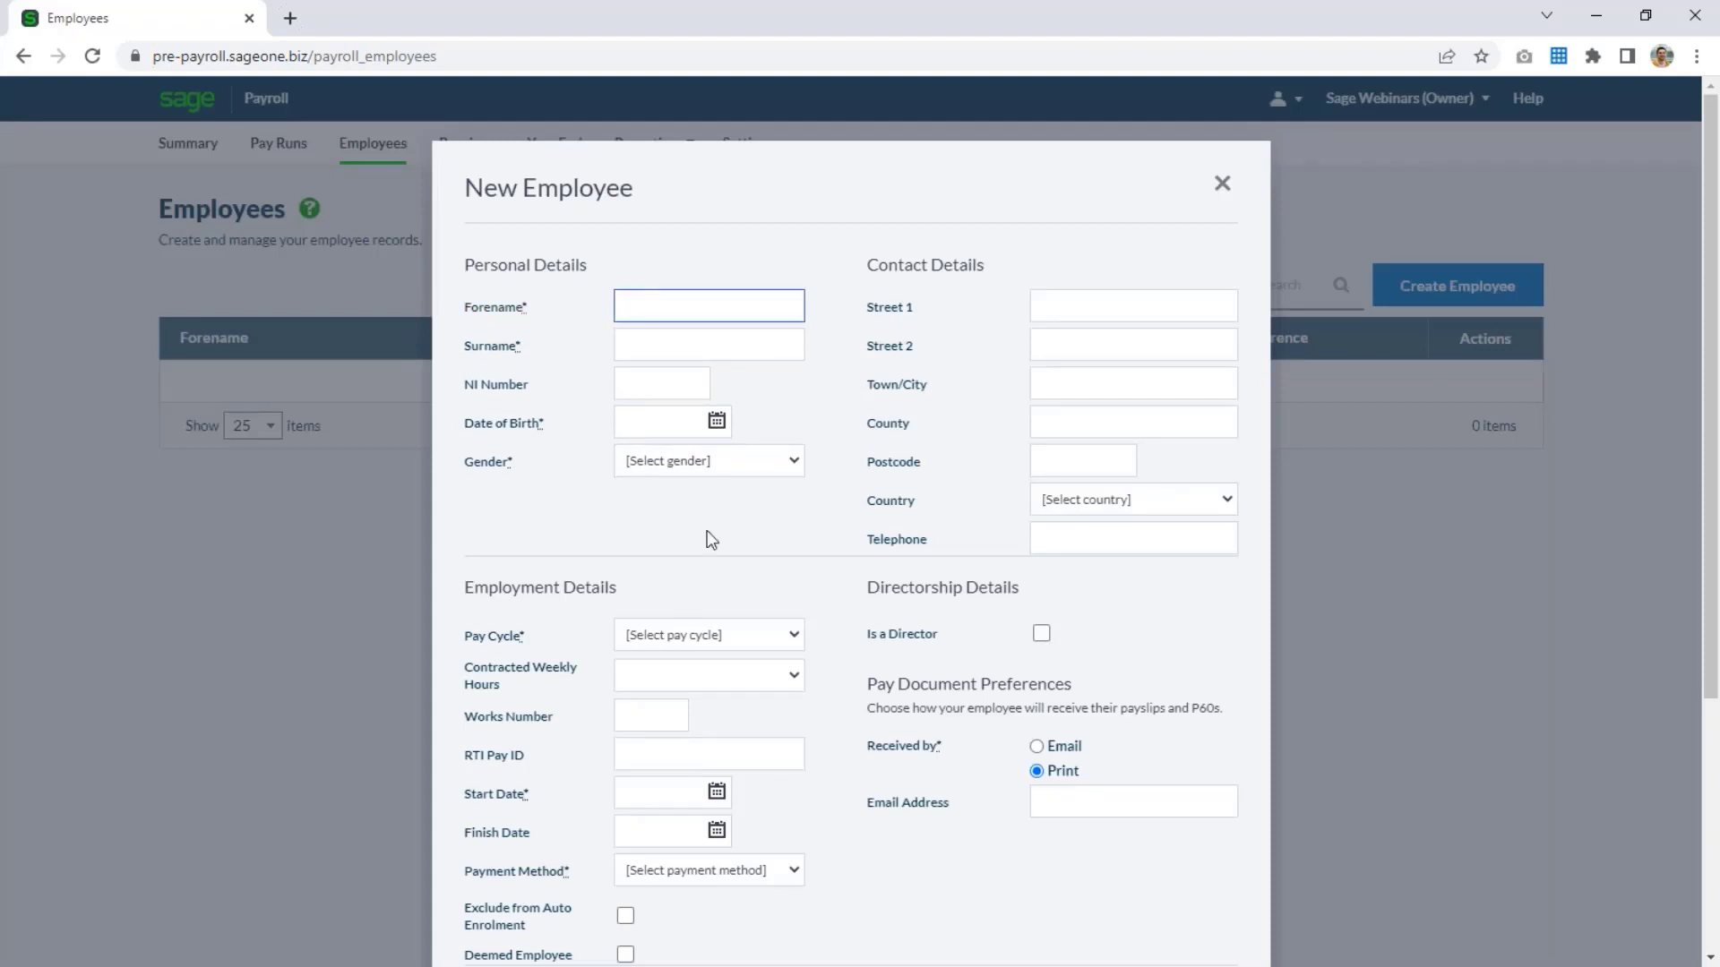
Fill in the employee's forename, surname, NI number and date of birth, and set the gender to Male.
type("Employee")
key("Tab")
type("One")
key("Tab")
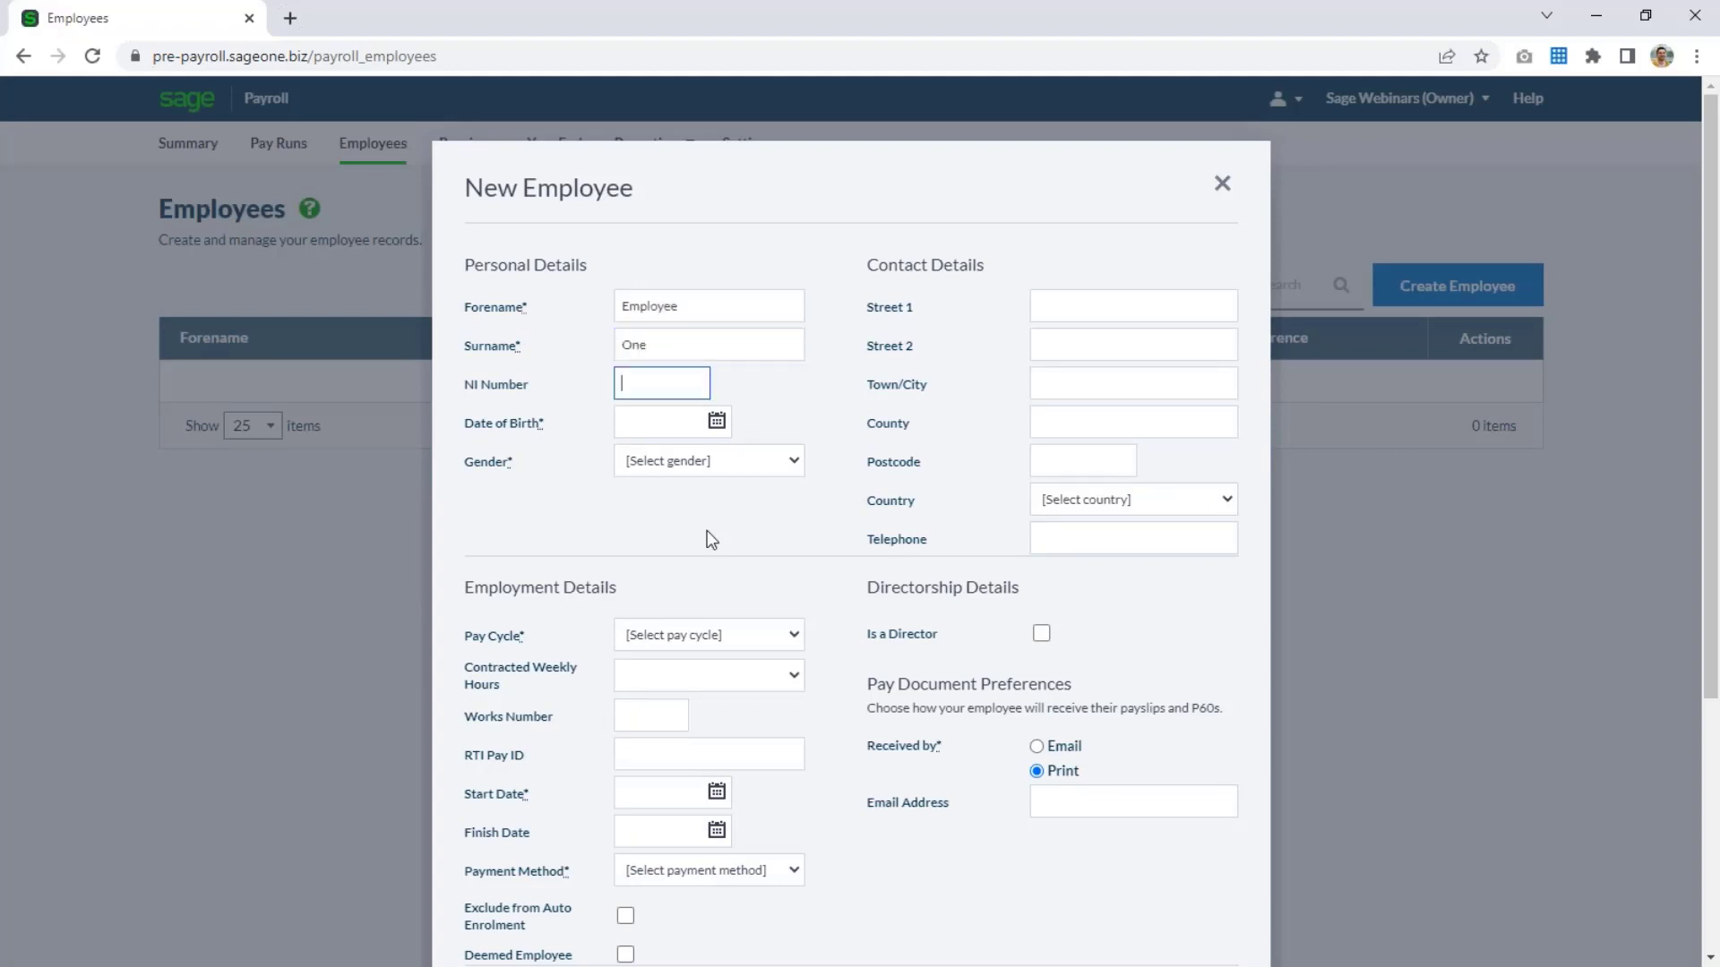
type("AA000001A")
key("Tab")
type("09/03/1990")
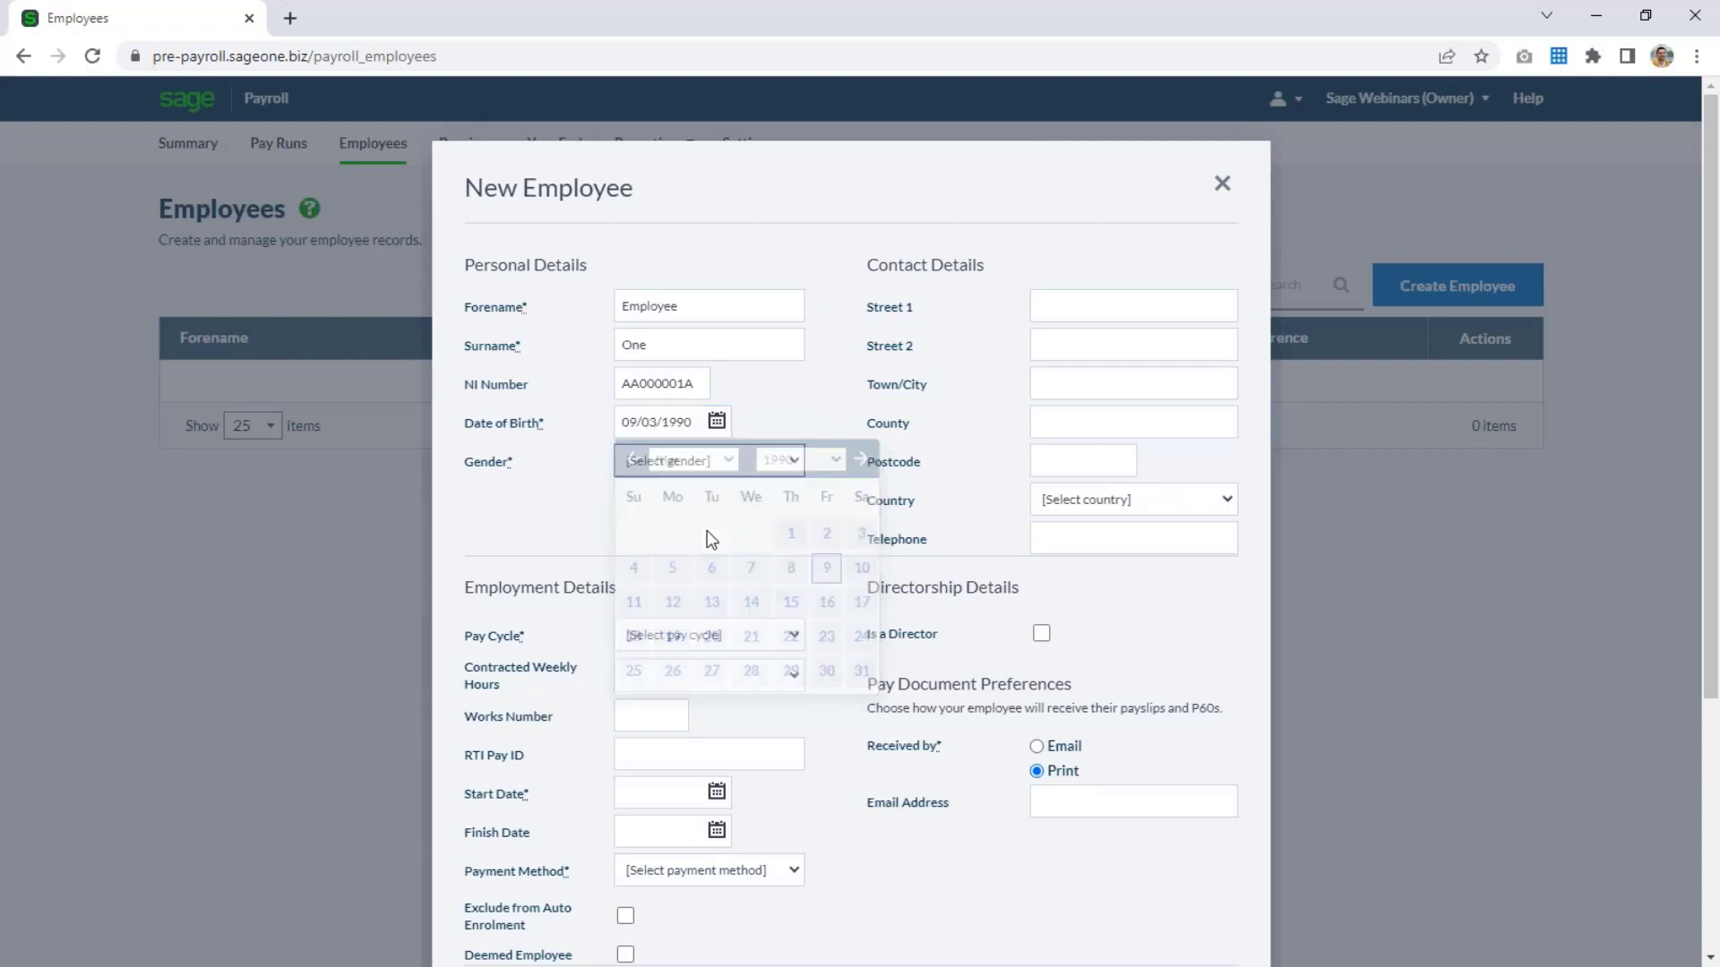
key("Tab")
key("m")
Fill in the employee's street, town and postcode, and set the country to United Kingdom.
key("Tab")
type("1")
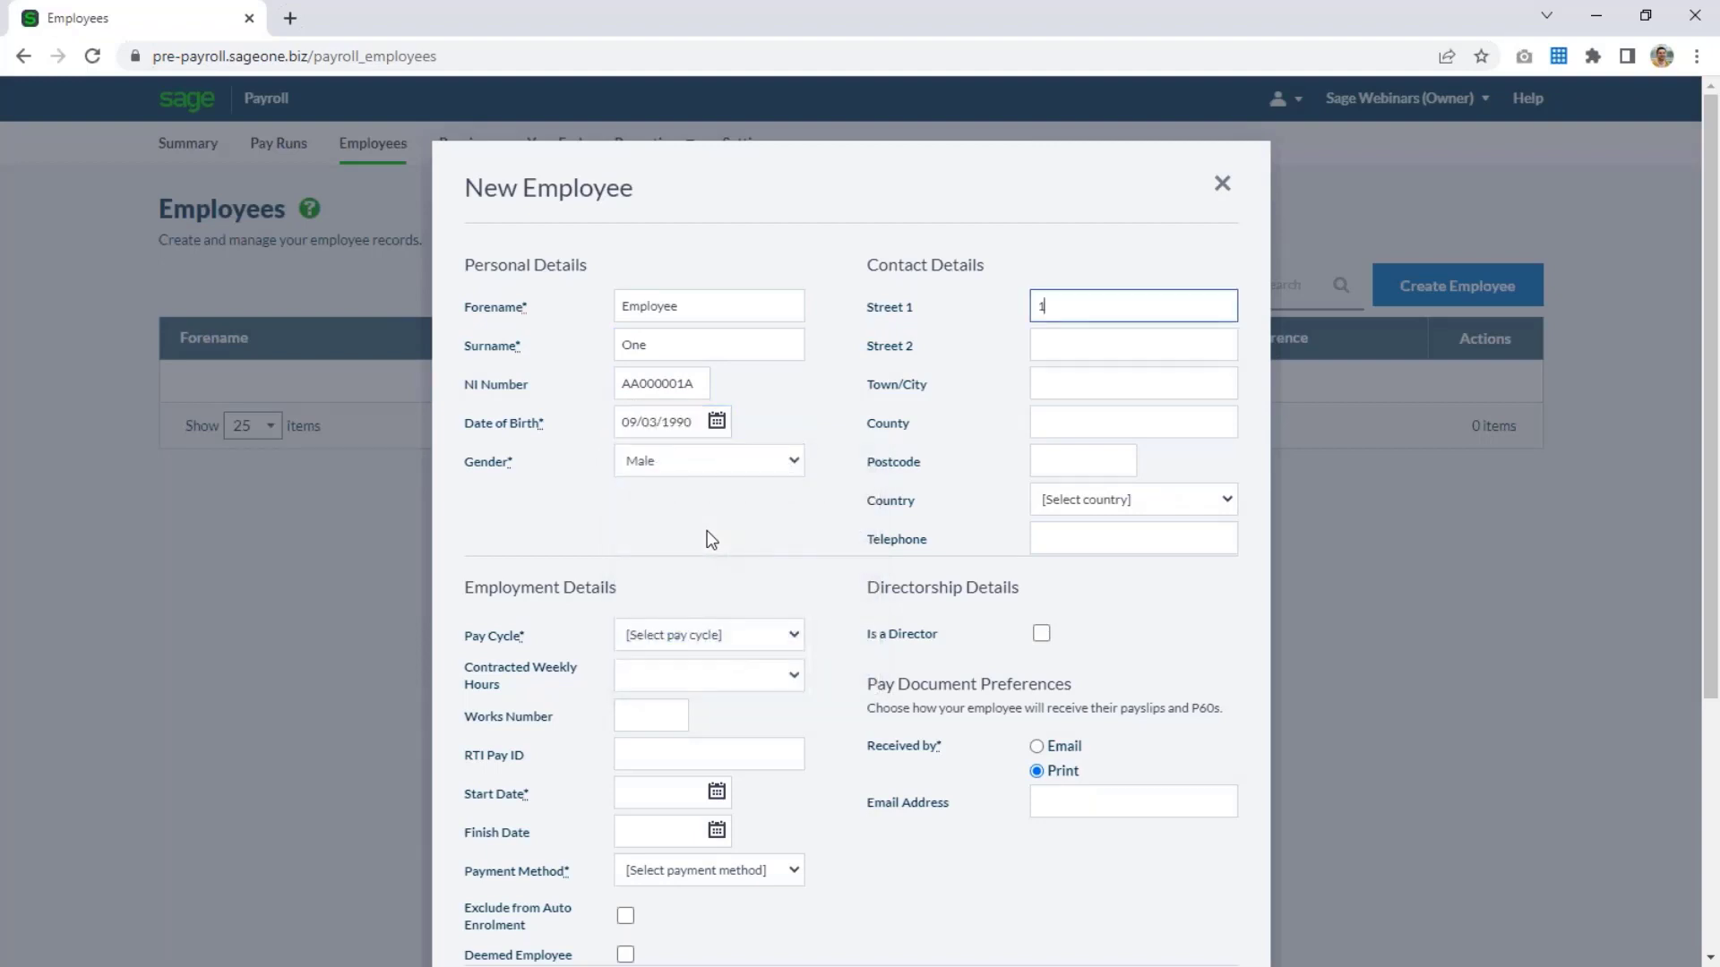
key("Tab")
type("Address")
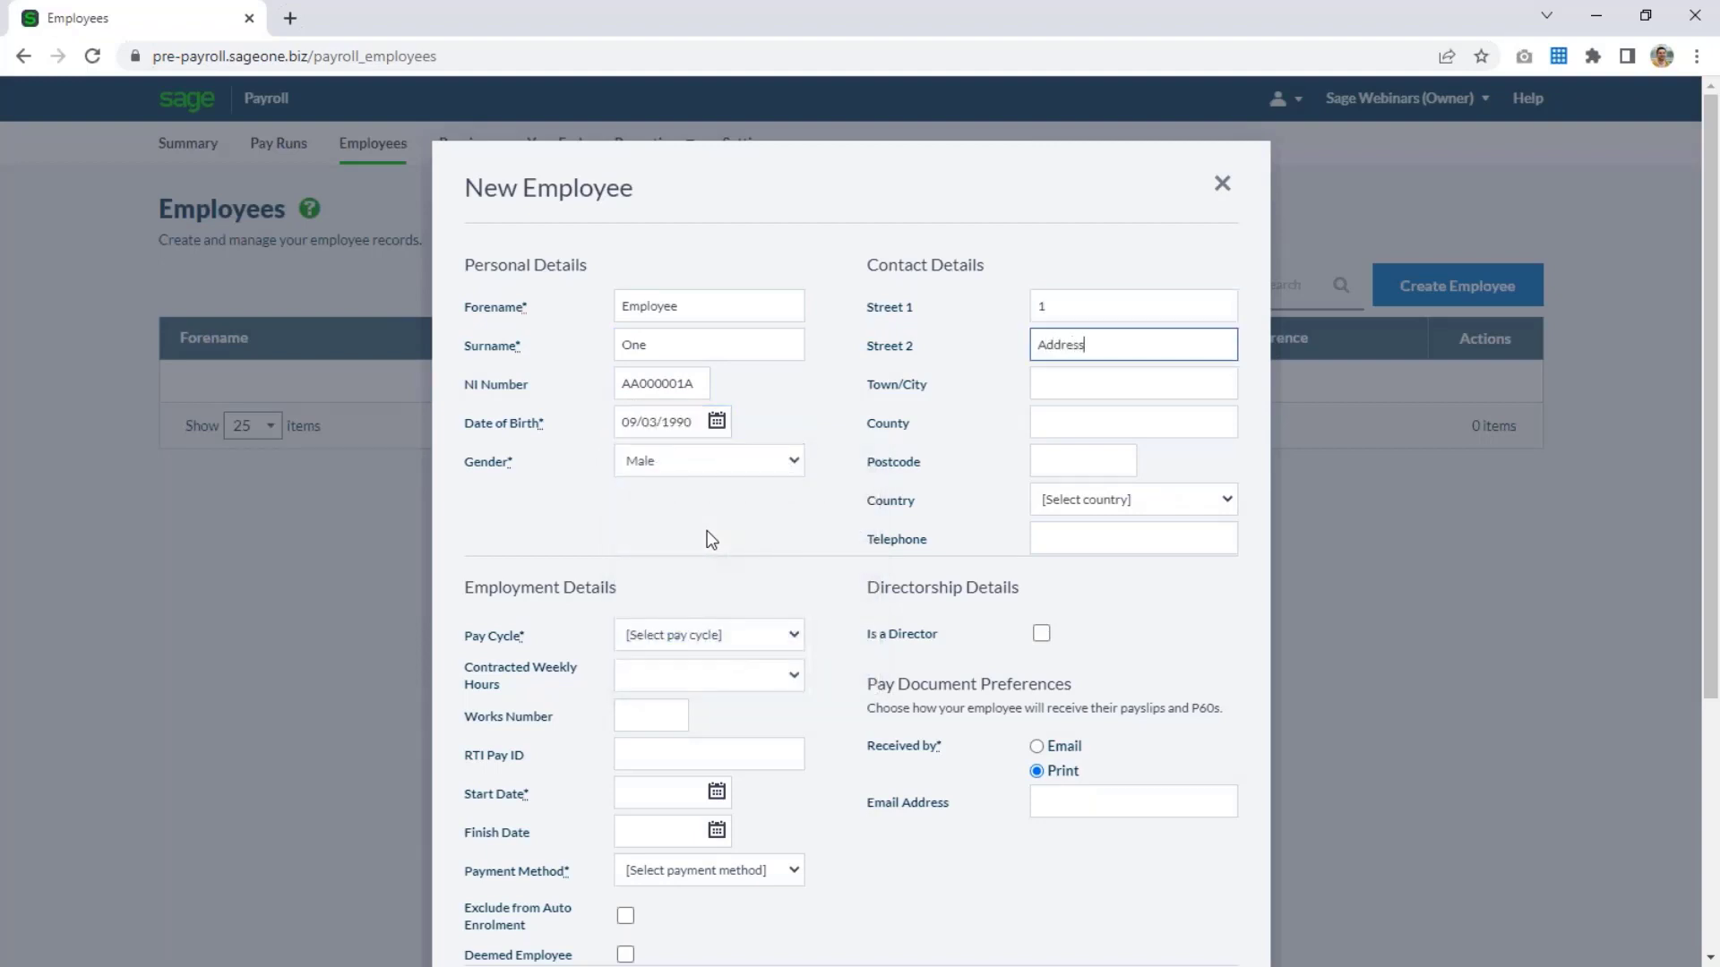
key("Tab")
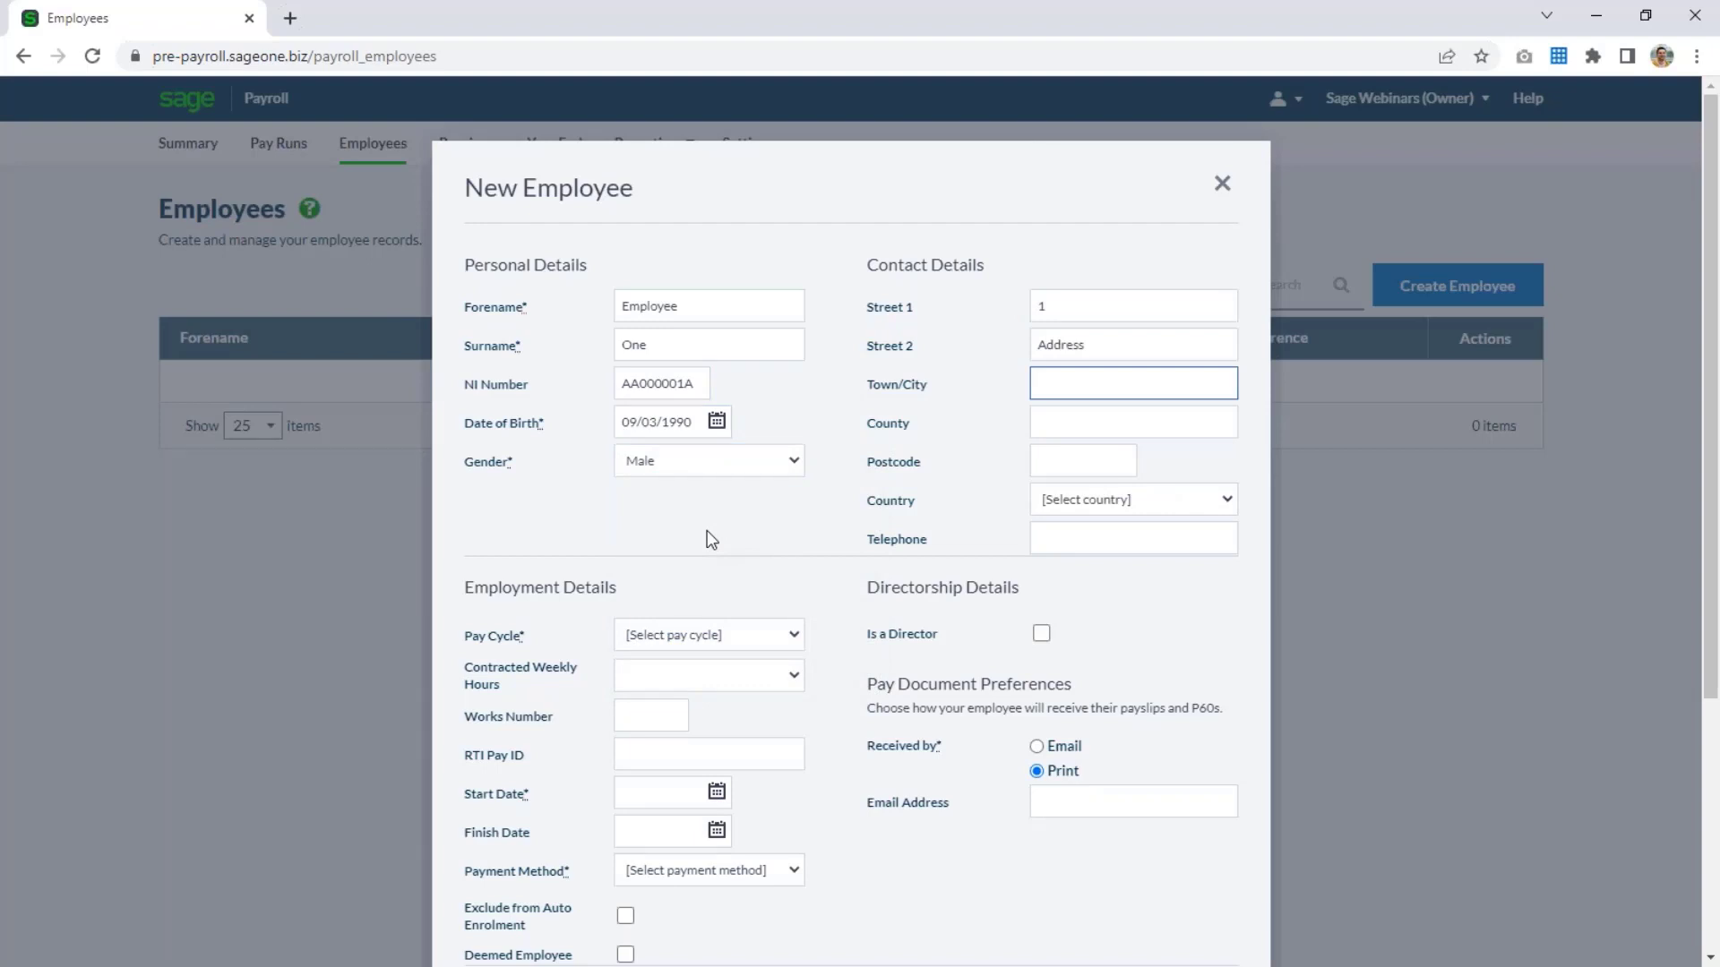
type("Town")
key("Tab")
key("Tab")
type("NE99 9")
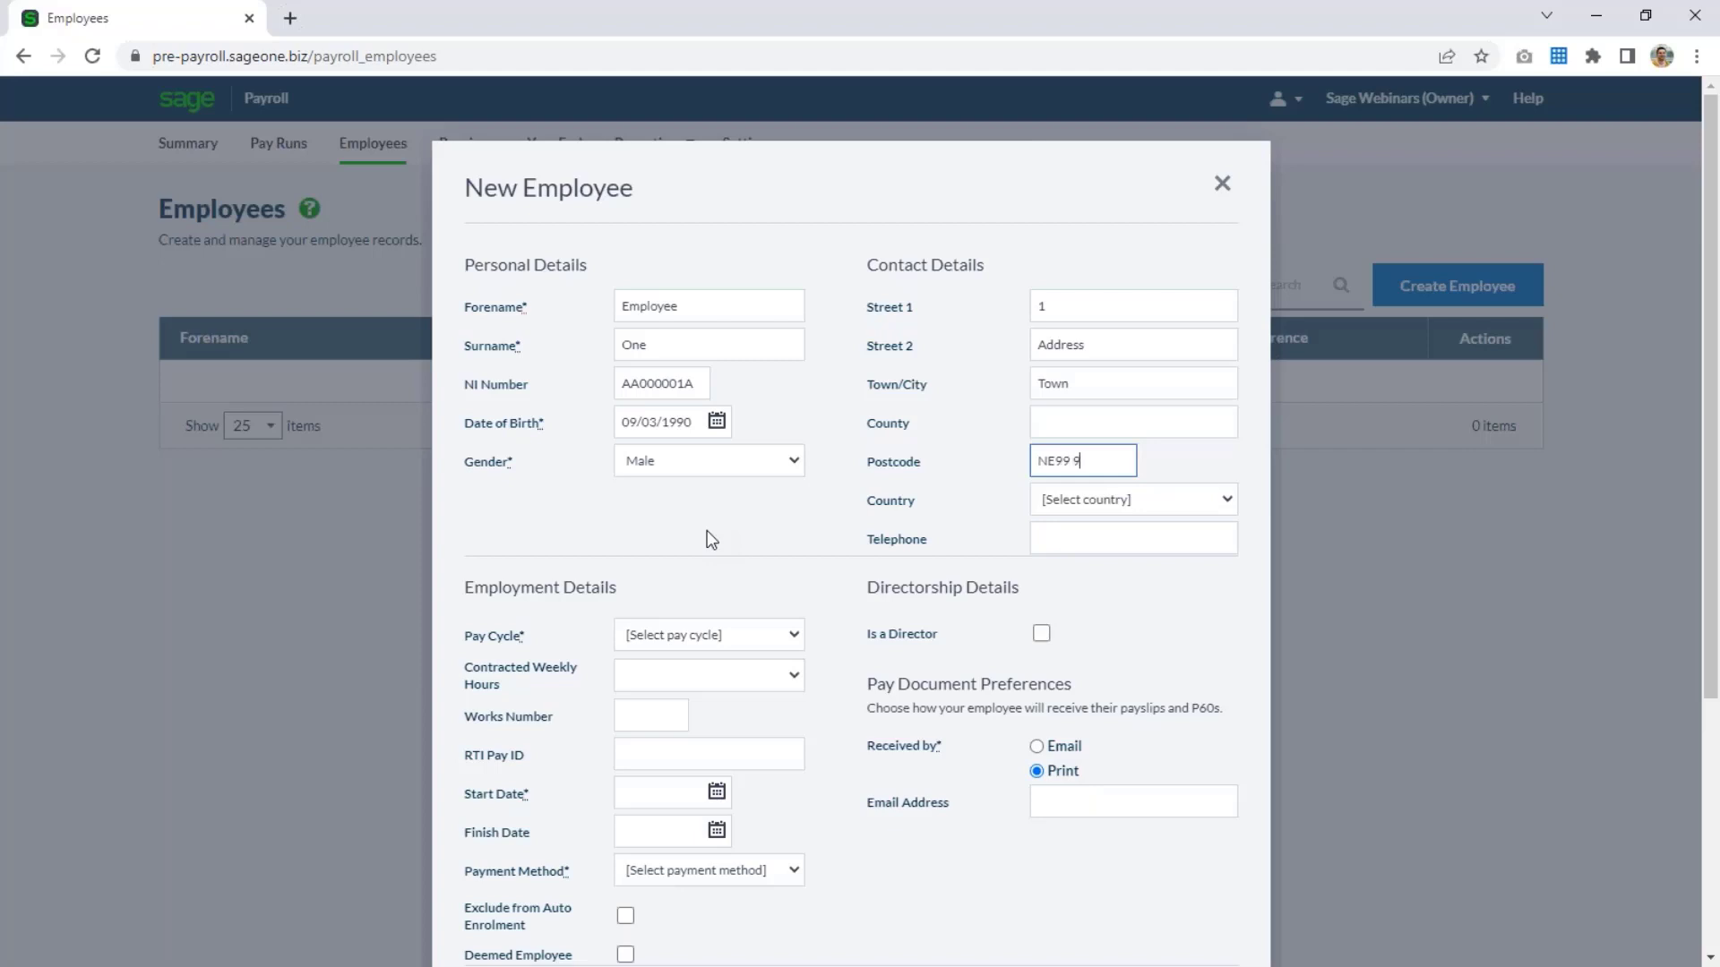
type("AZ")
key("Tab")
key("Down")
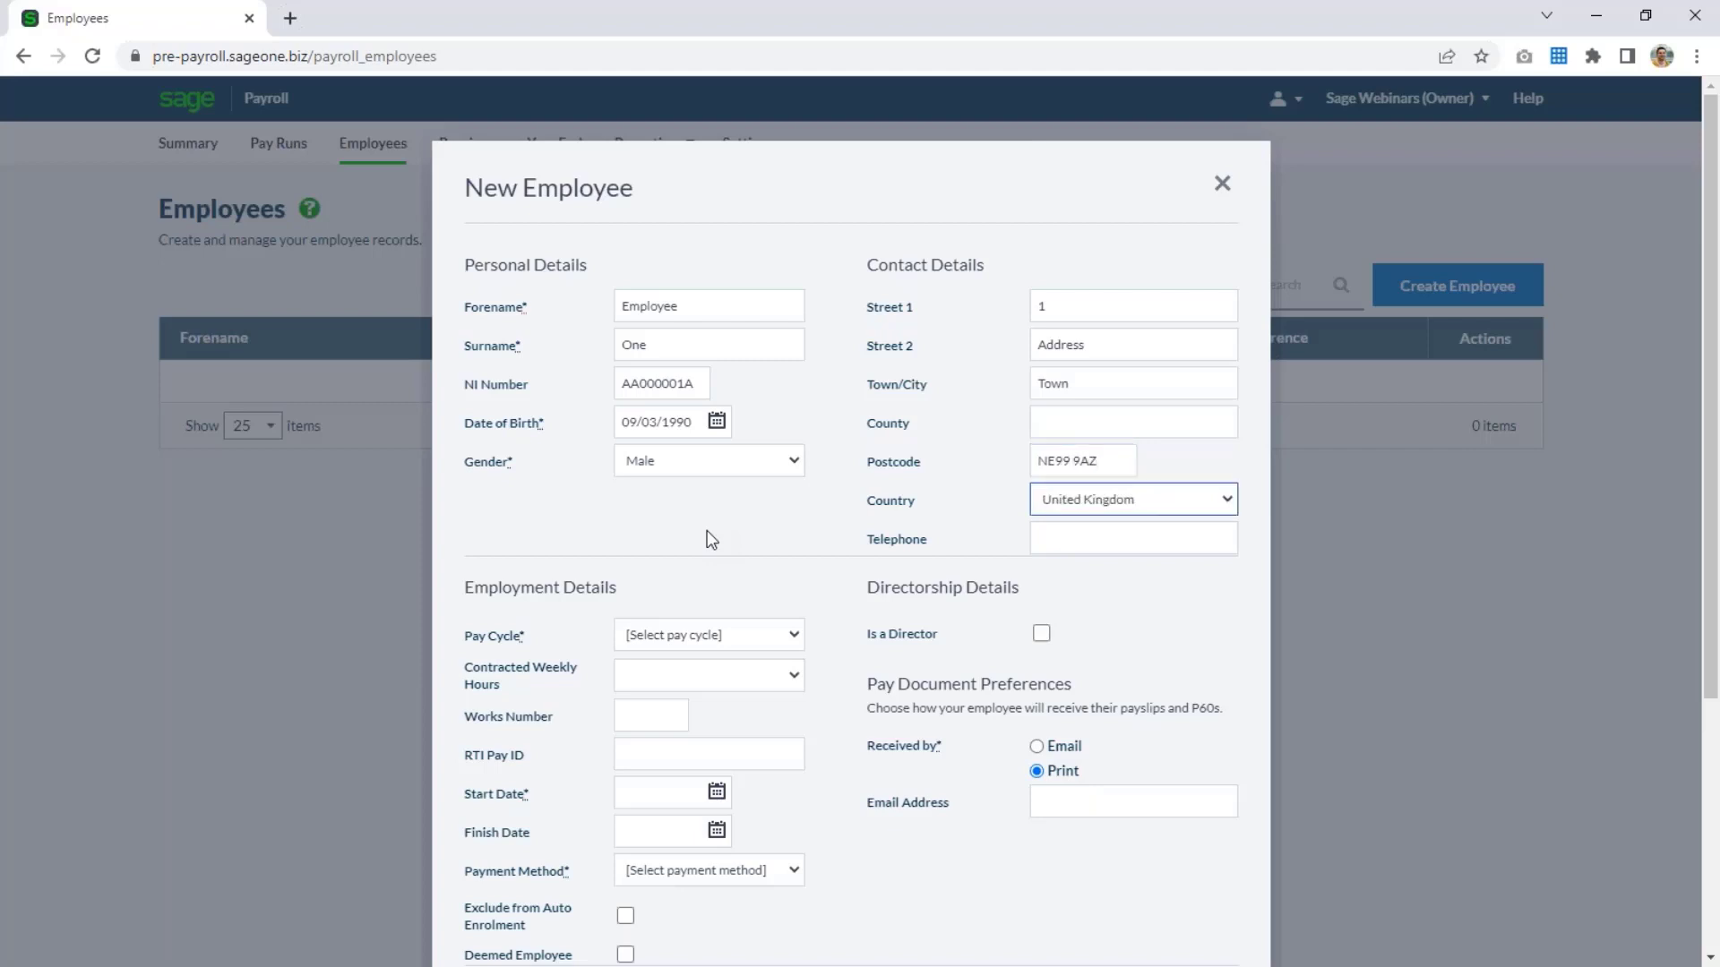
Set the employee's pay cycle to Monthly and contracted weekly hours to 30 hrs or more.
key("Tab")
key("Tab")
scroll(733, 587, "down", 3)
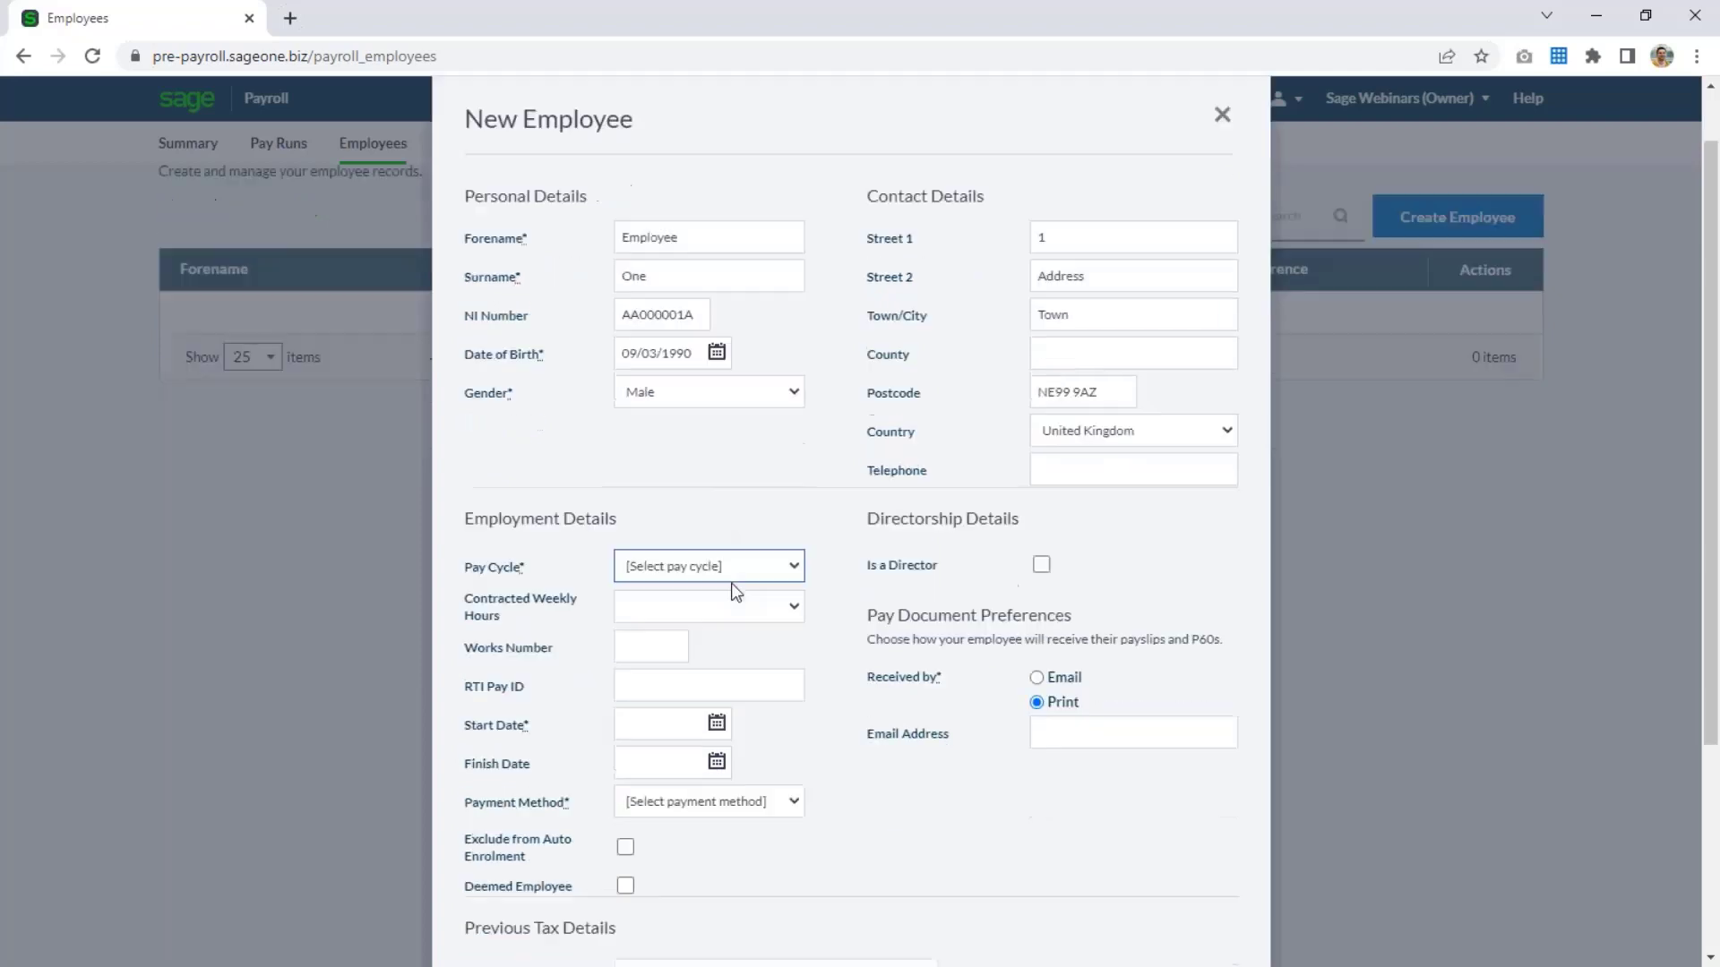
left_click(740, 427)
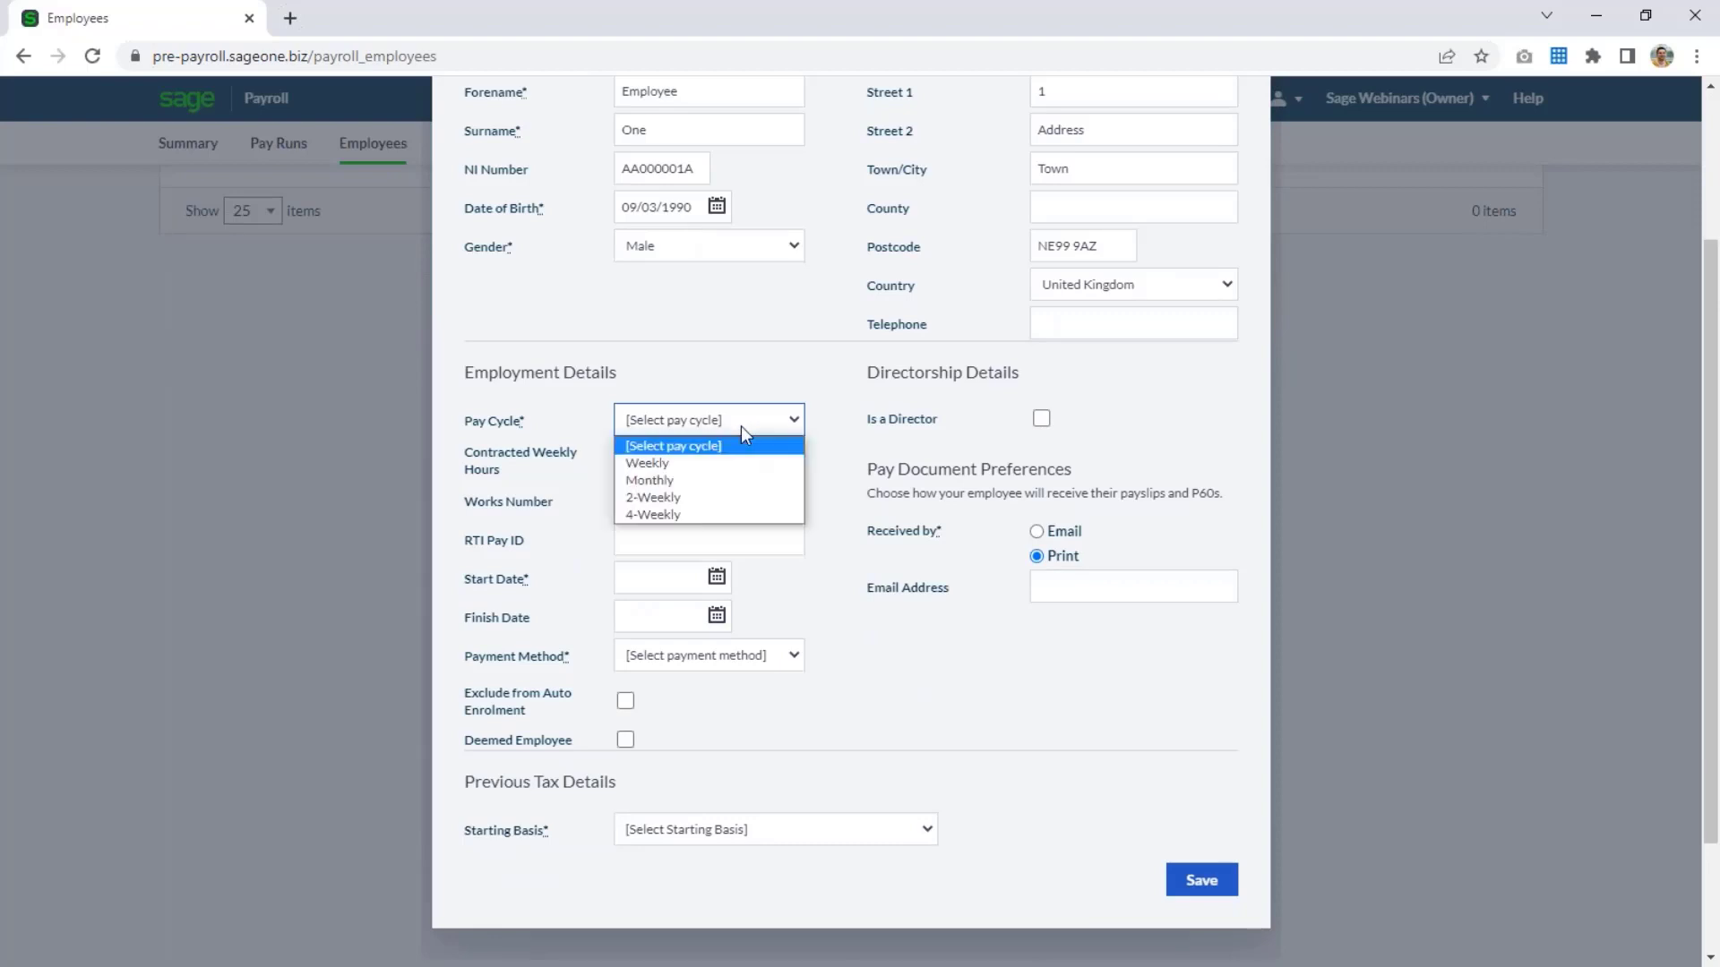
left_click(695, 482)
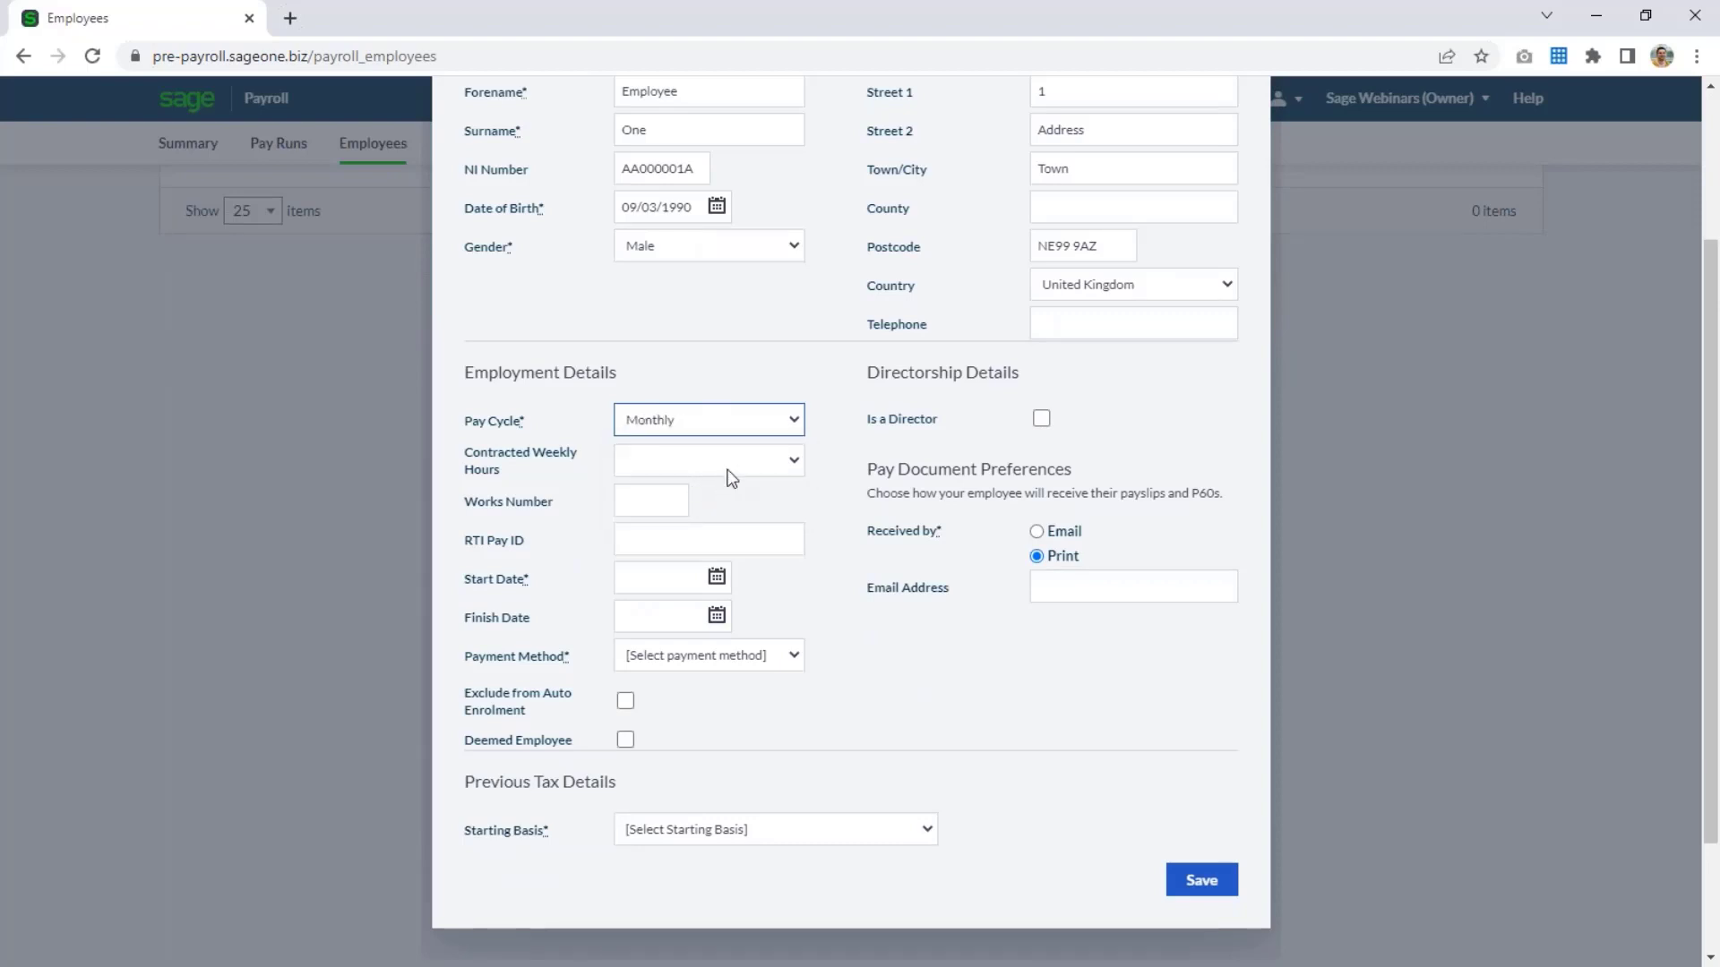
left_click(727, 468)
left_click(726, 563)
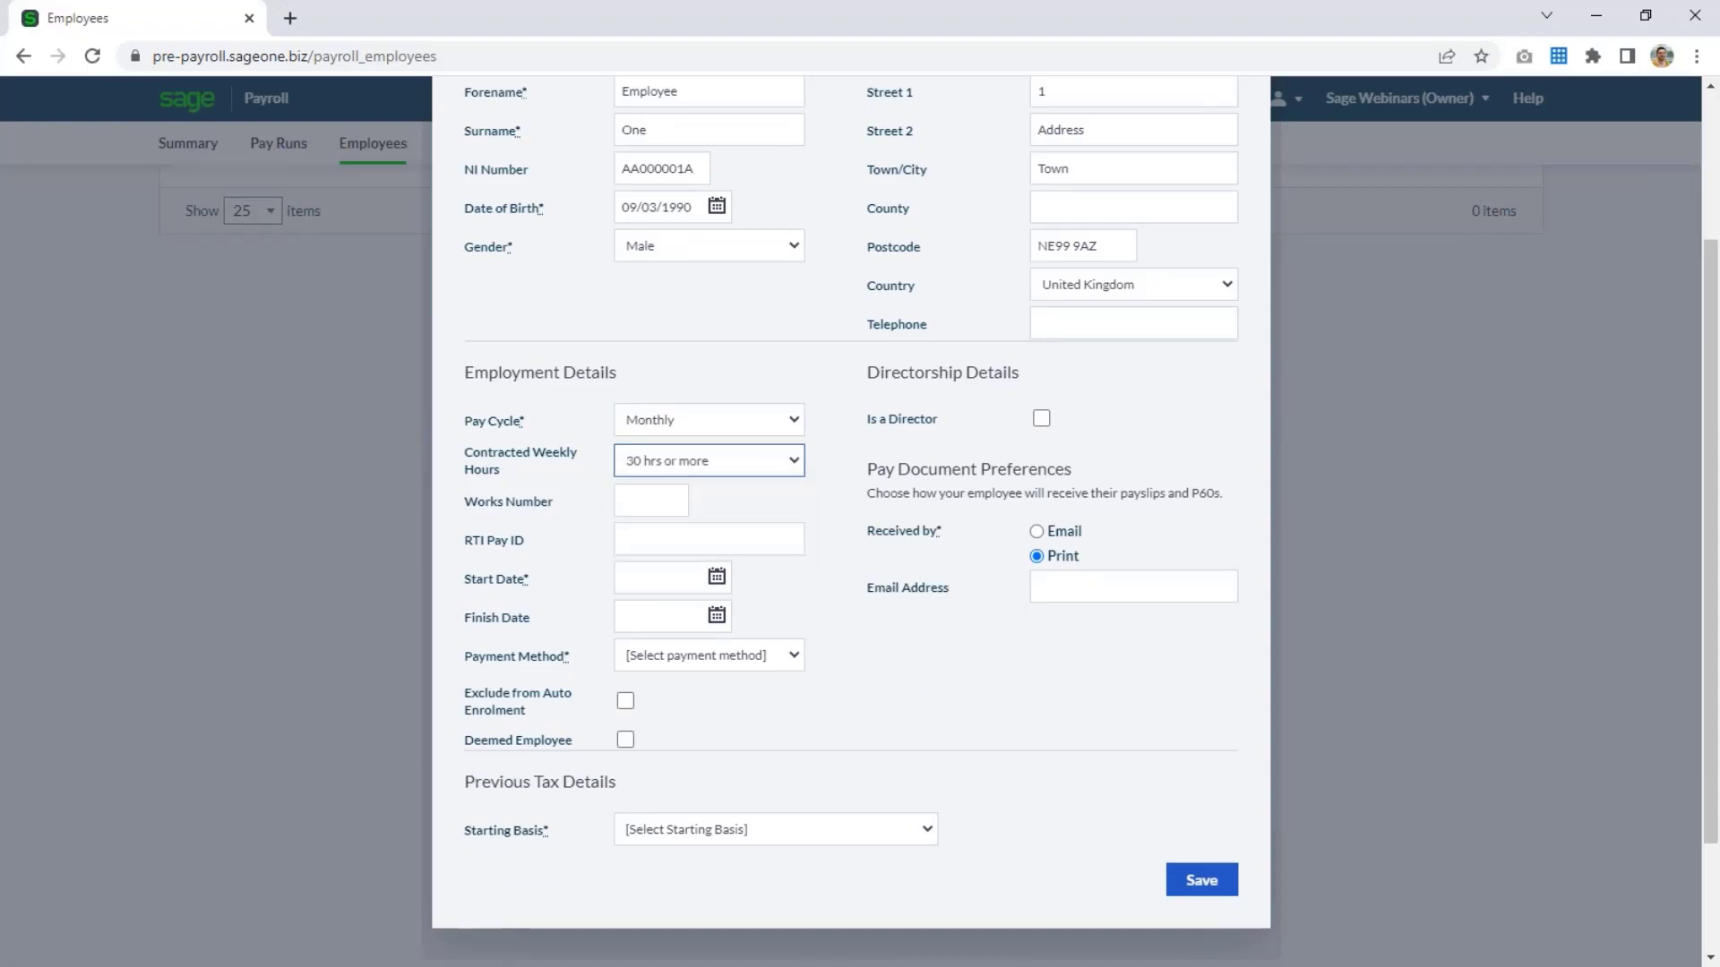
left_click(691, 545)
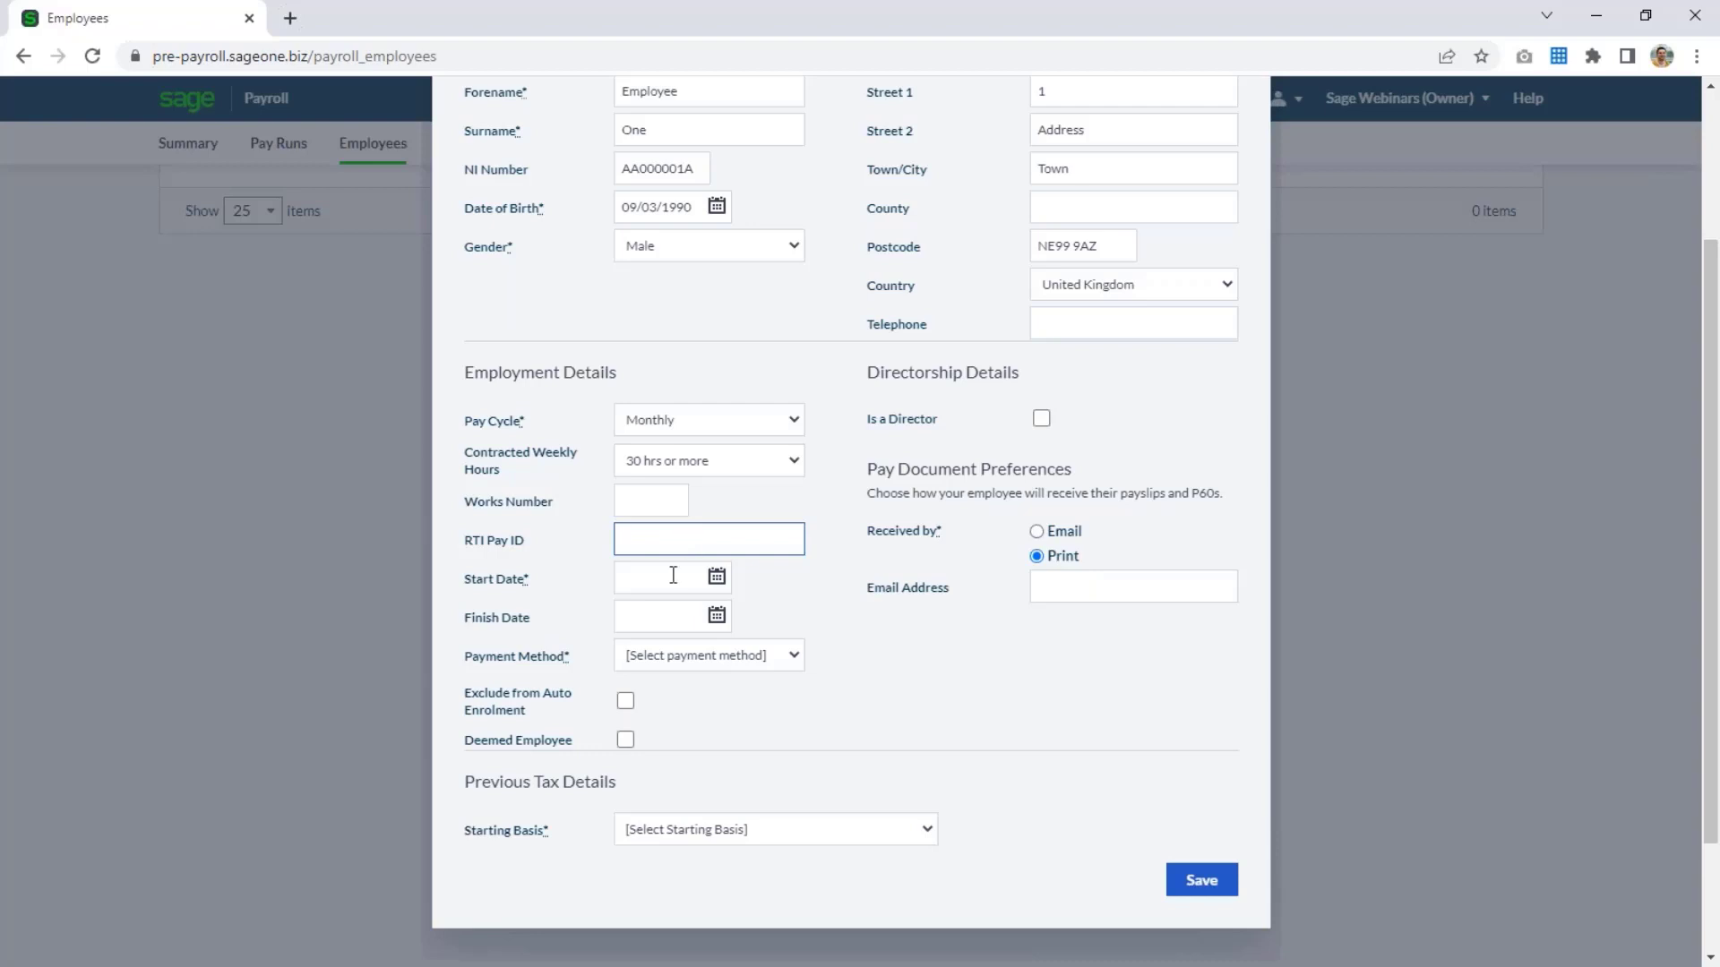
Set the employee's start date to 01/01/2020 and payment method to Cash, leaving the directorship option off.
left_click(675, 576)
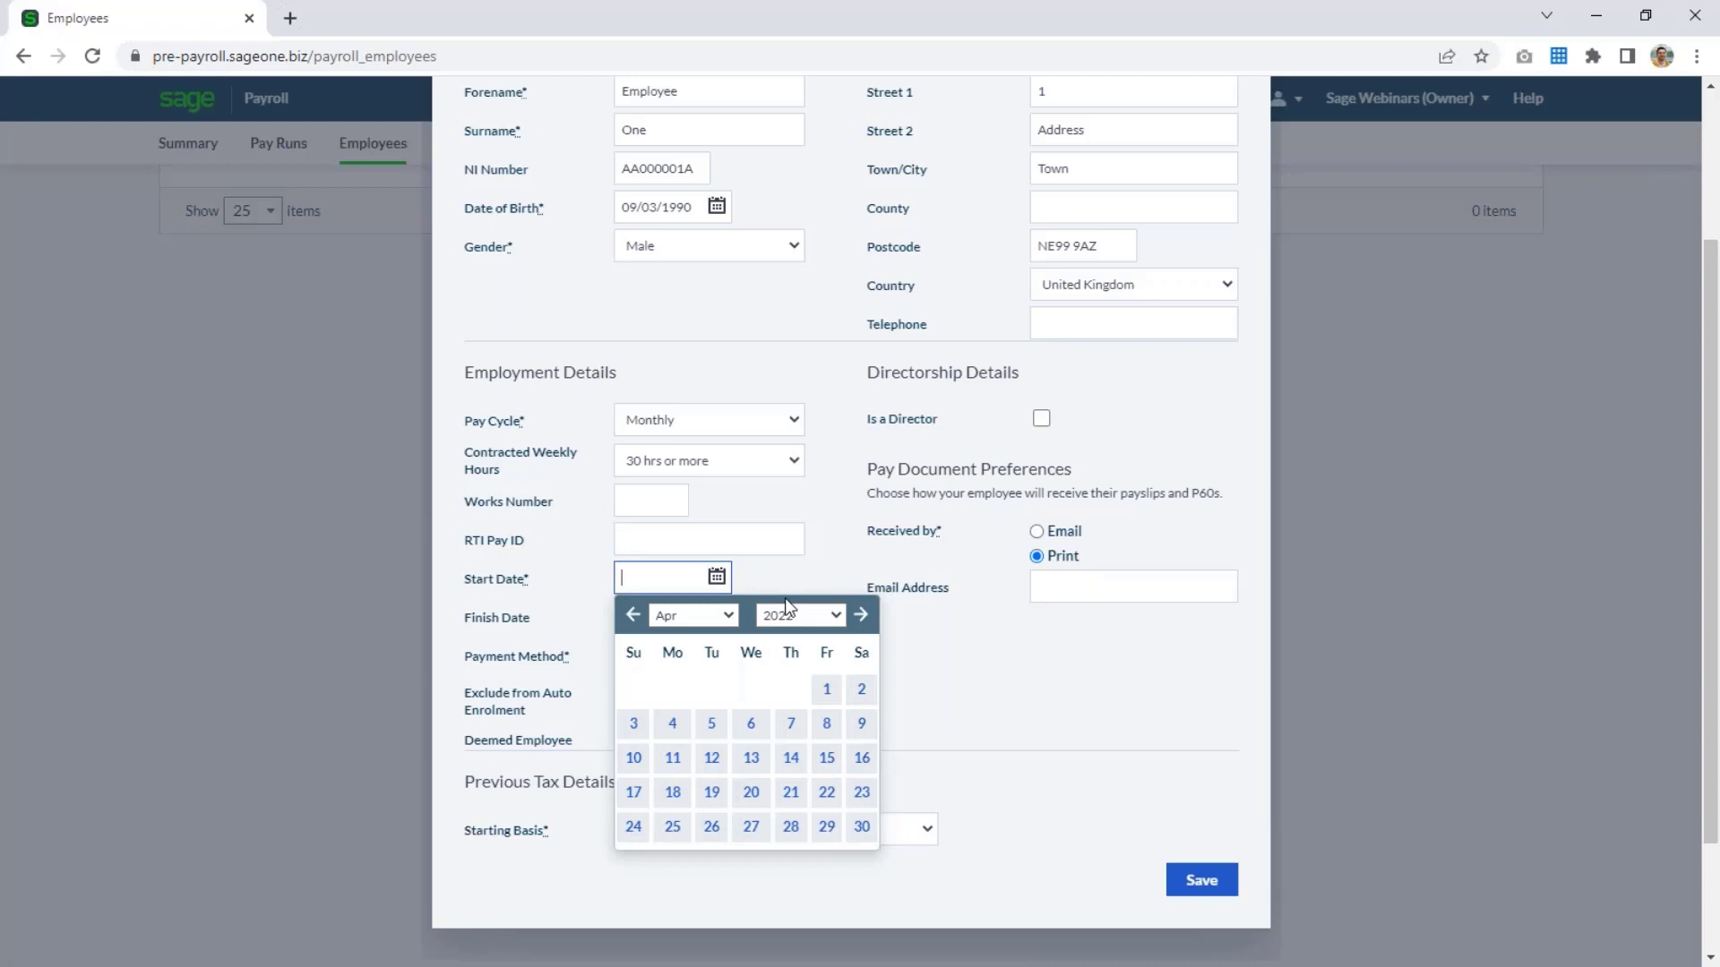
type("01/01/202")
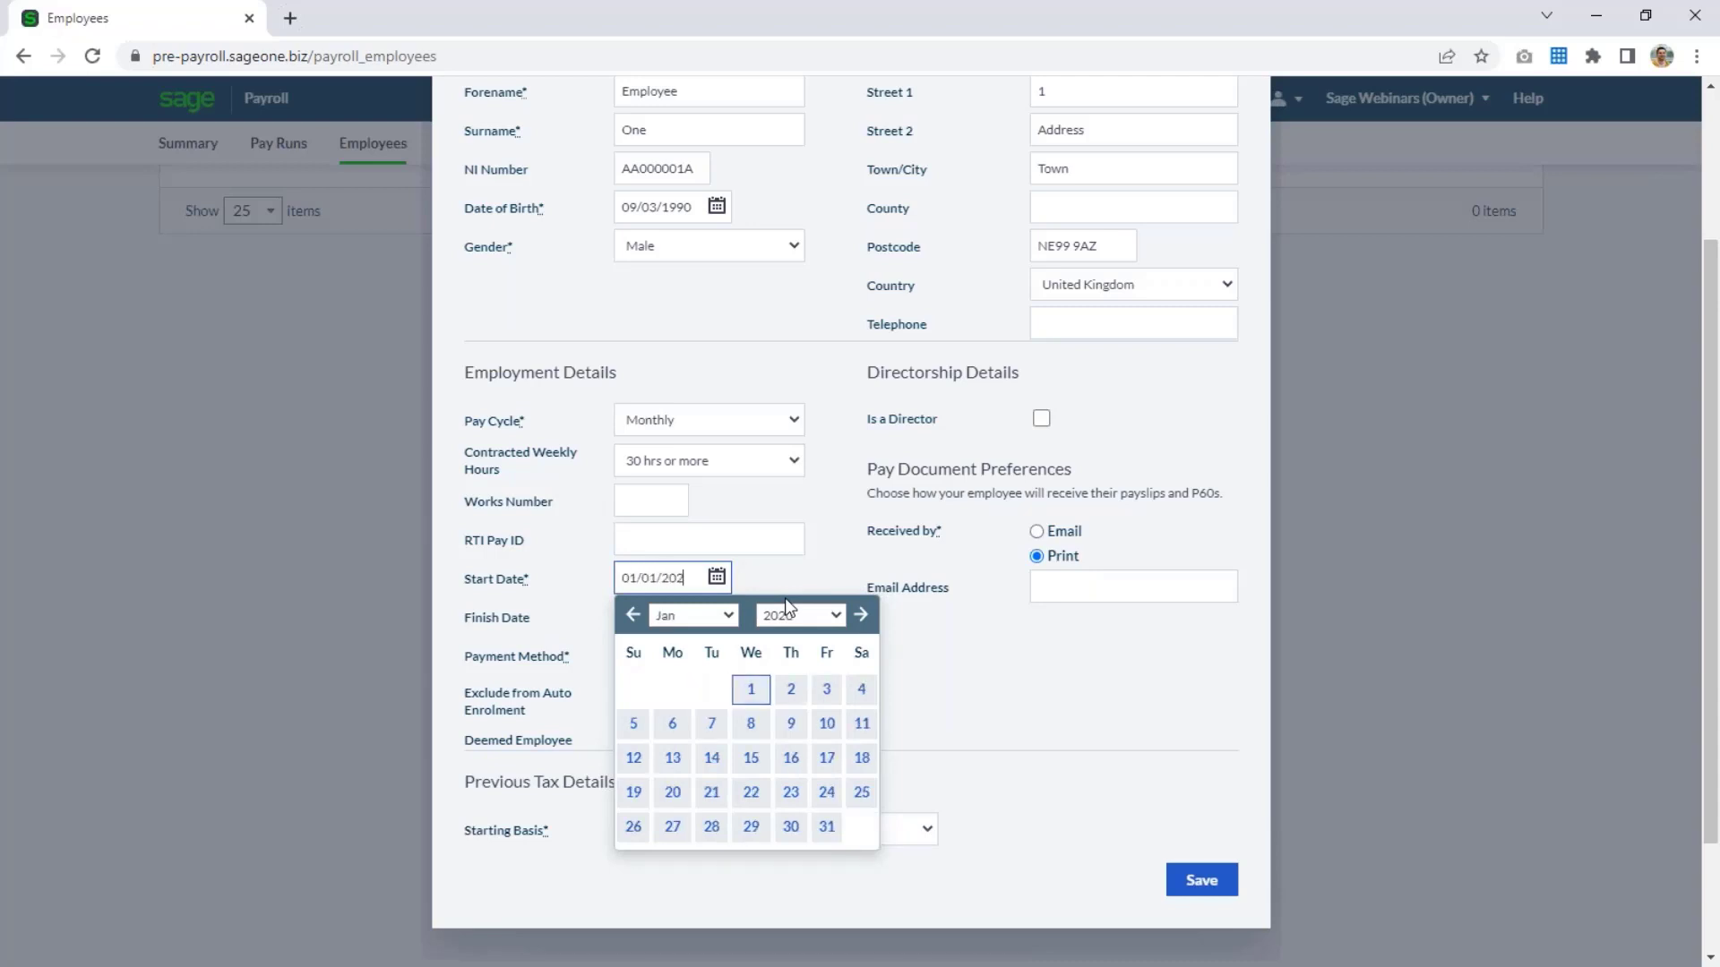
type("0")
left_click(820, 571)
scroll(816, 730, "down", 2)
scroll(815, 729, "down", 1)
left_click(726, 661)
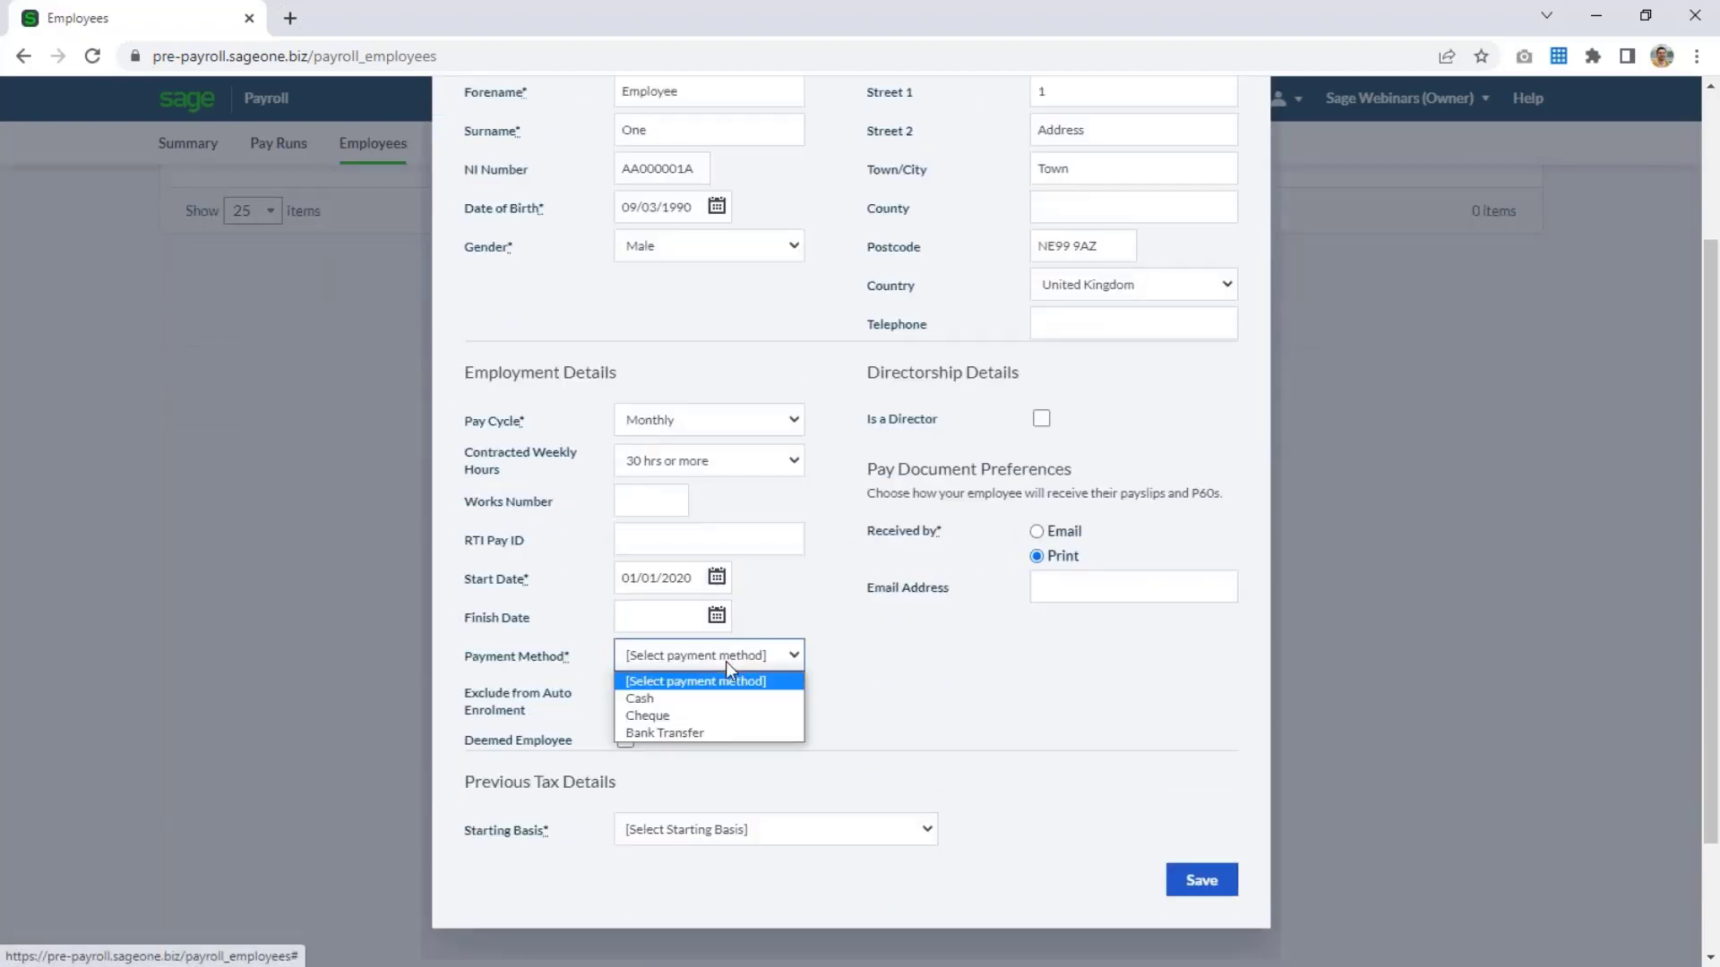
left_click(680, 697)
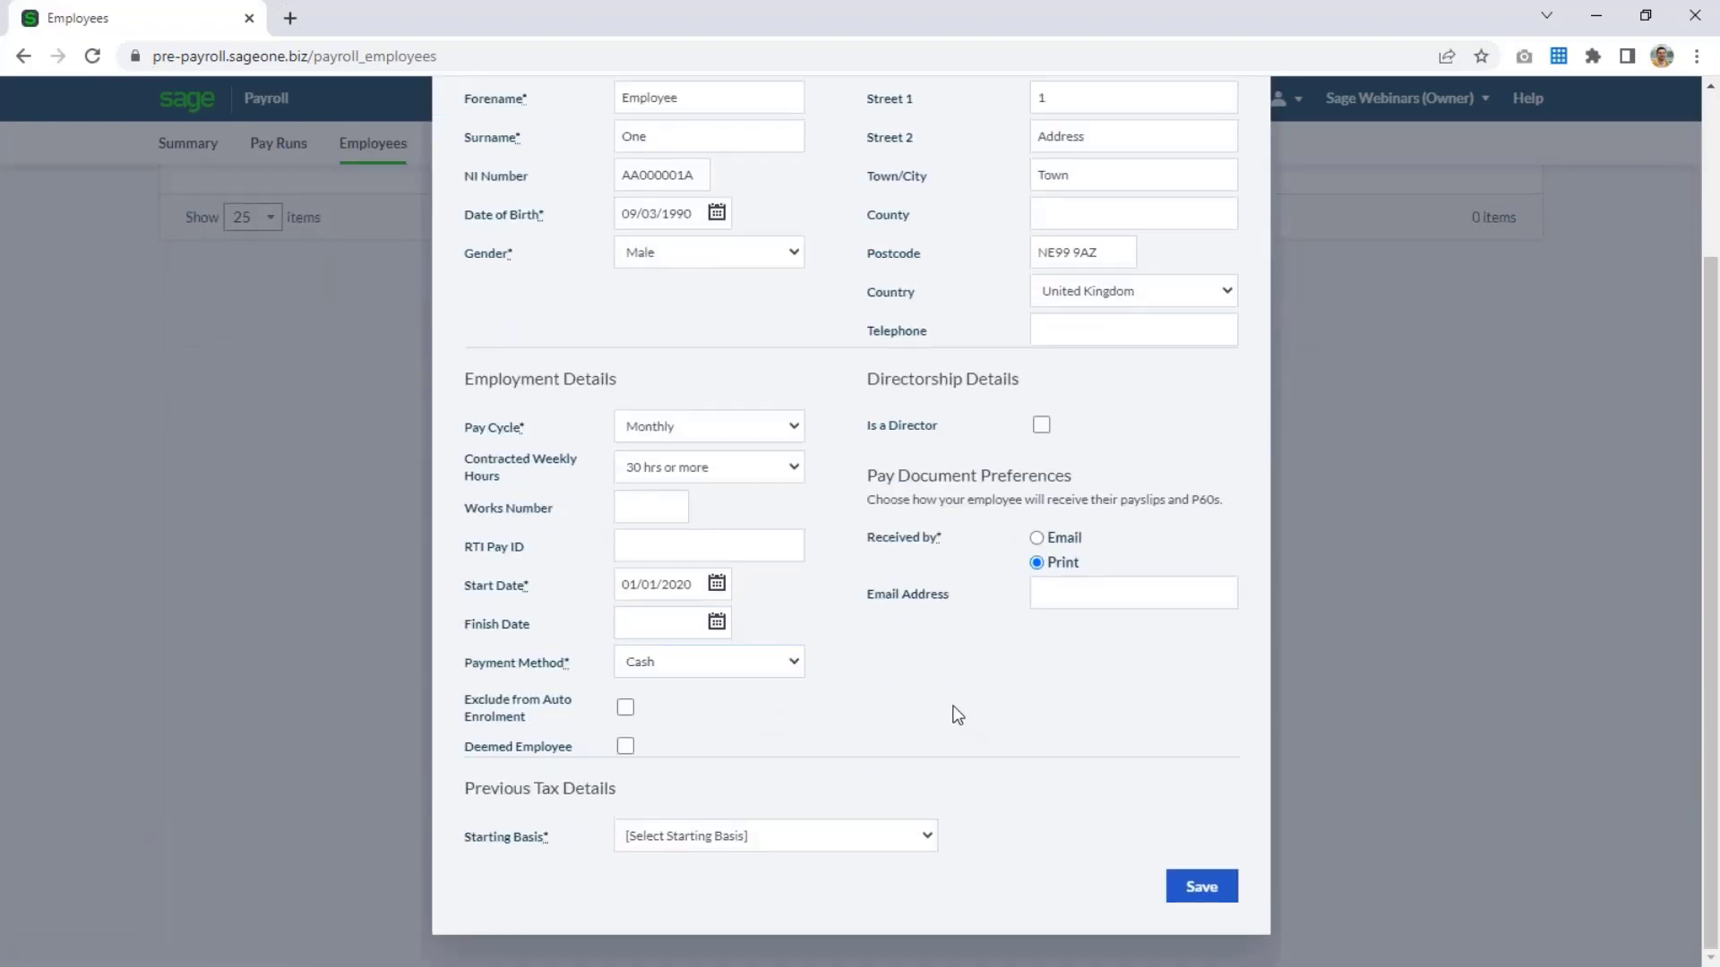
left_click(1041, 424)
left_click(1041, 424)
Set the starting basis to existing employee, with NI category A (Over 21 Standard Rate) and tax code 1257L.
left_click(751, 837)
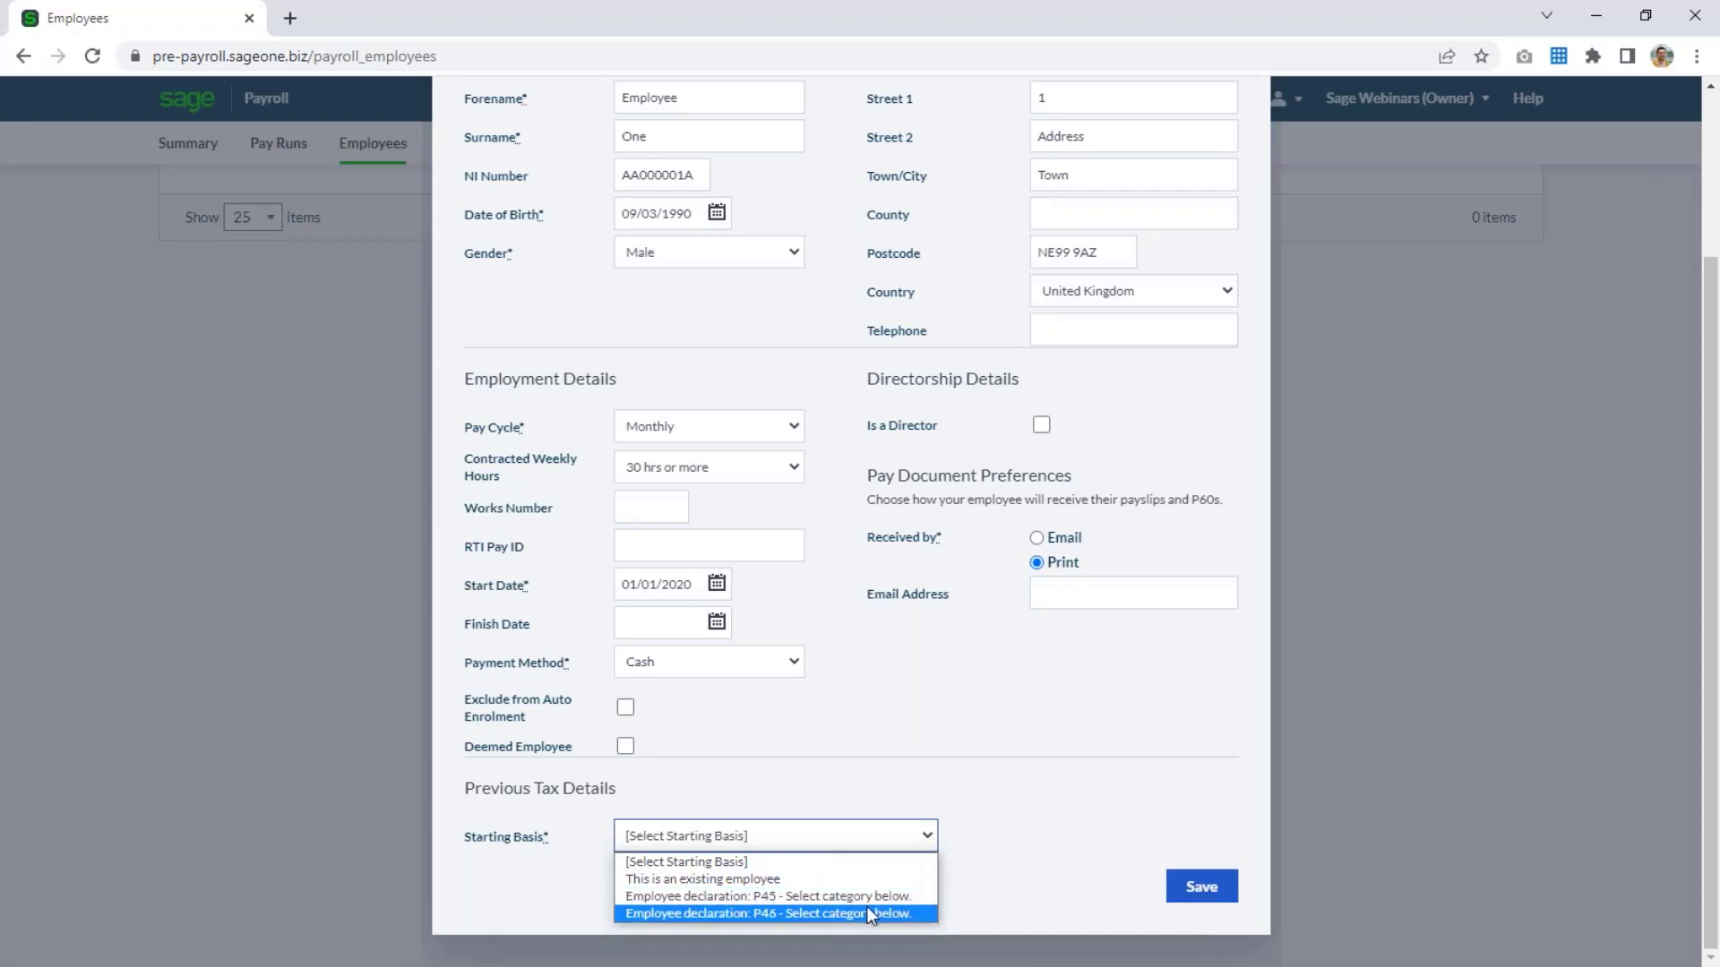
left_click(820, 878)
scroll(996, 876, "down", 1)
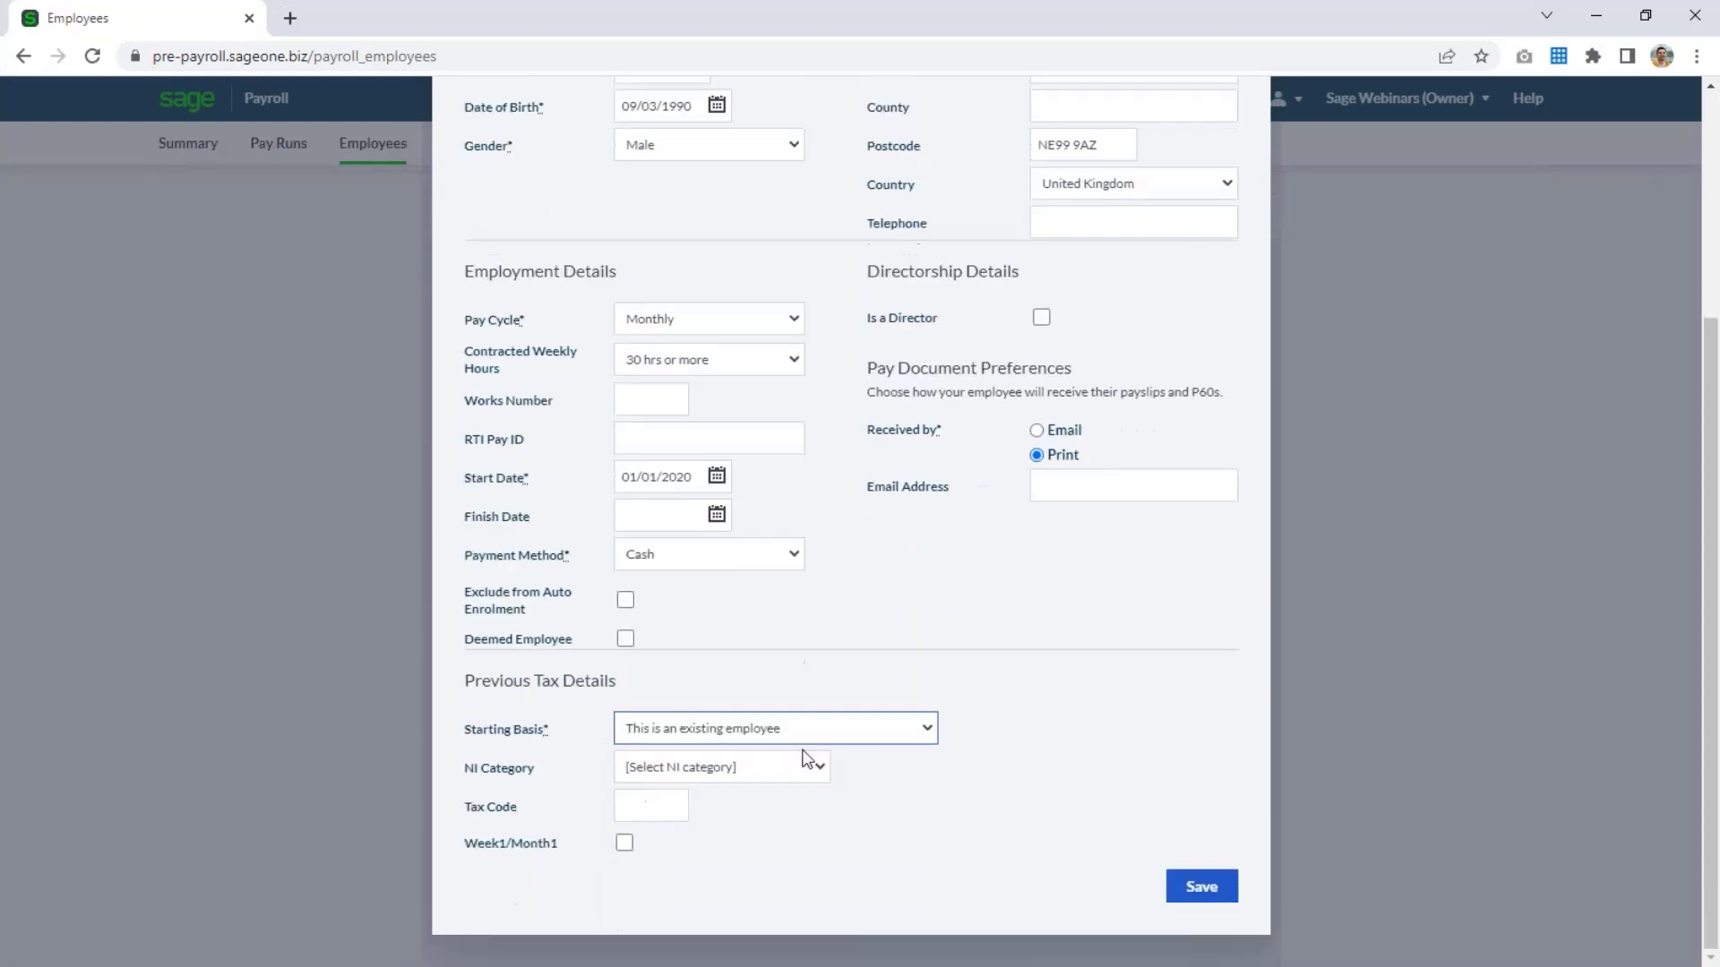
left_click(770, 768)
left_click(763, 548)
left_click(650, 808)
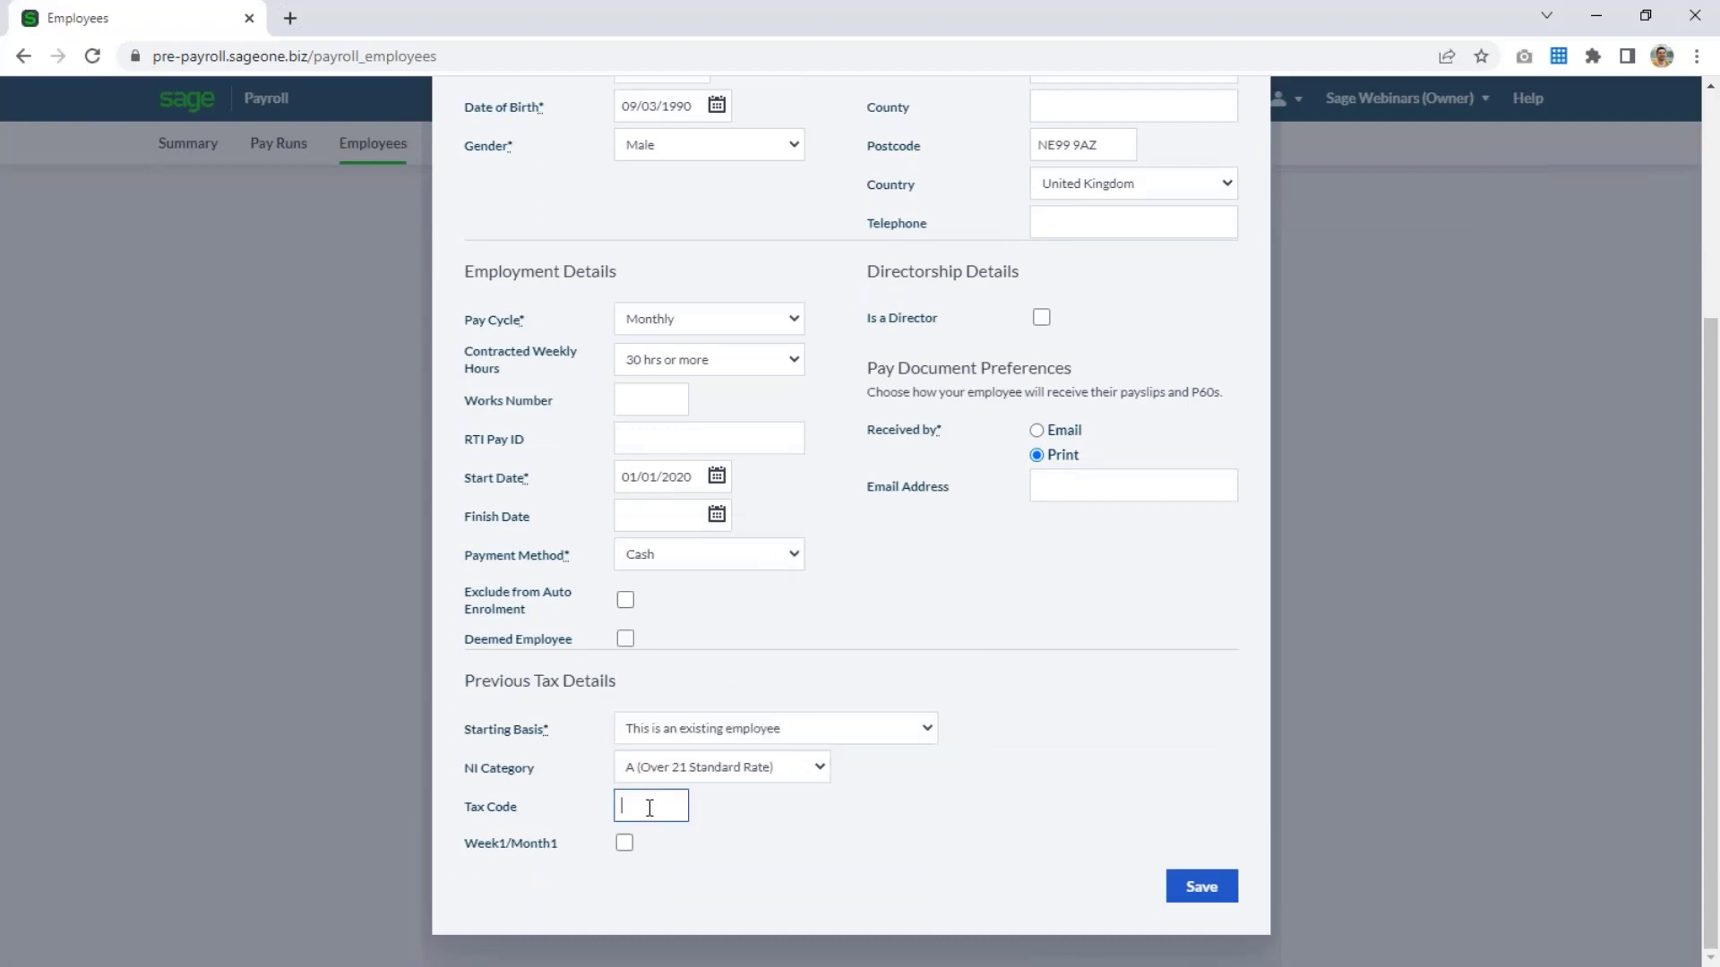
type("1257L")
left_click(904, 798)
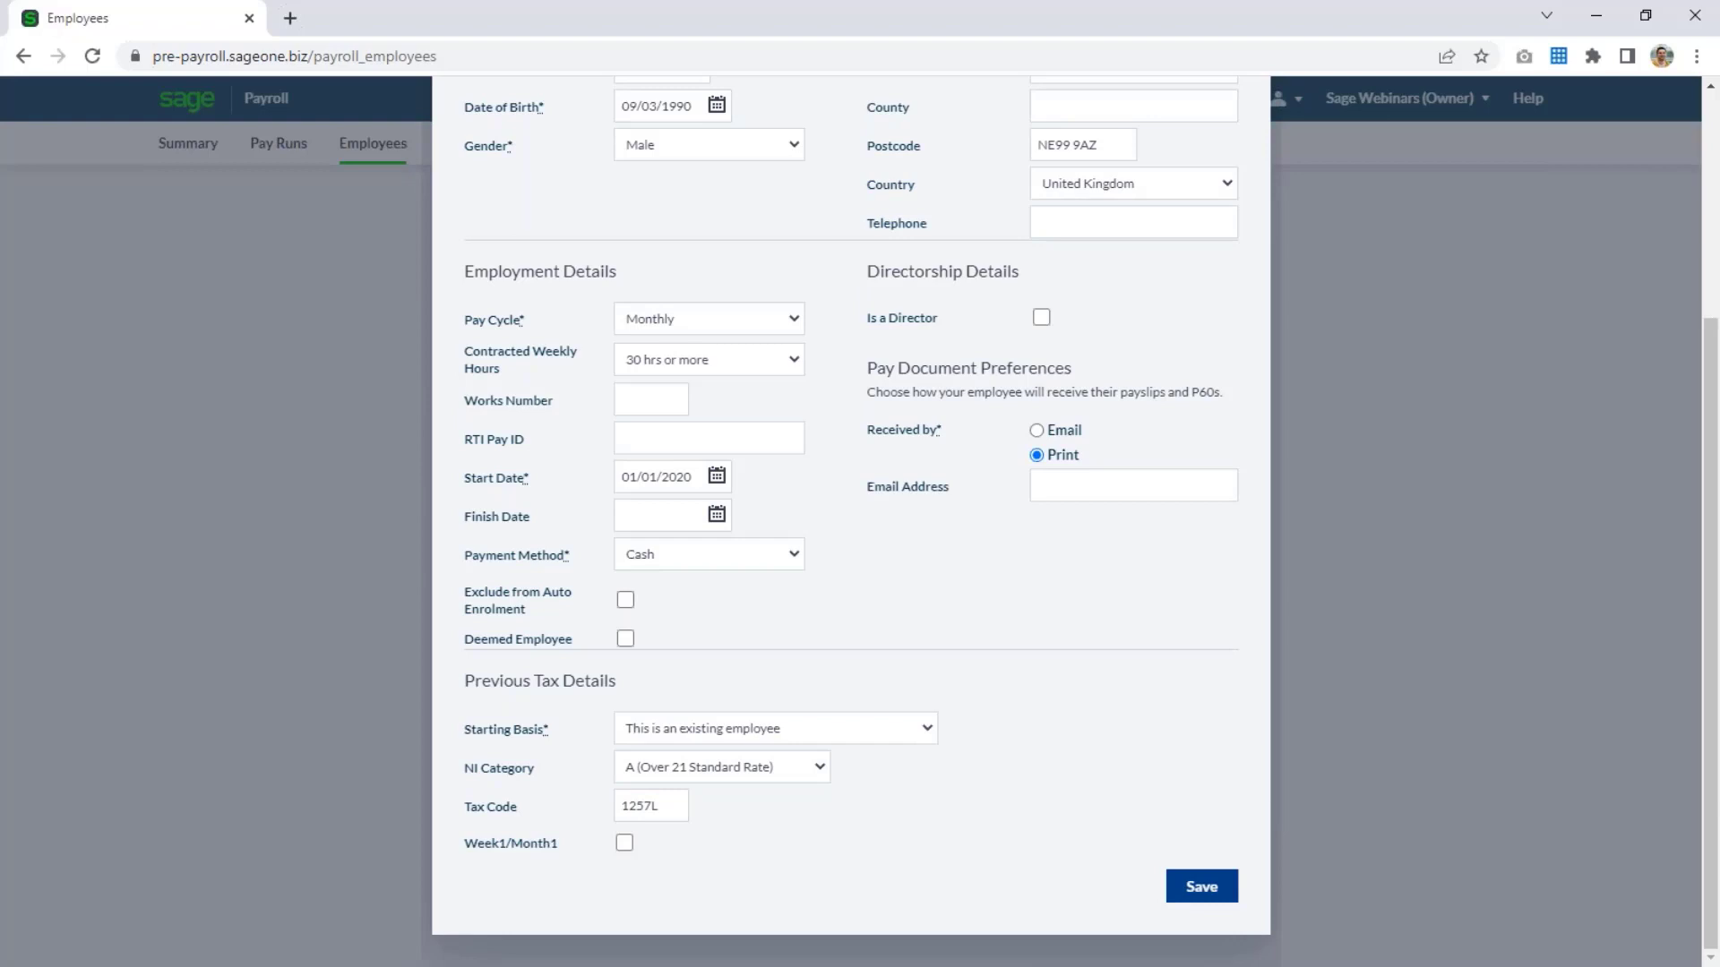
Save the new employee record and go back to the payroll summary.
left_click(1201, 886)
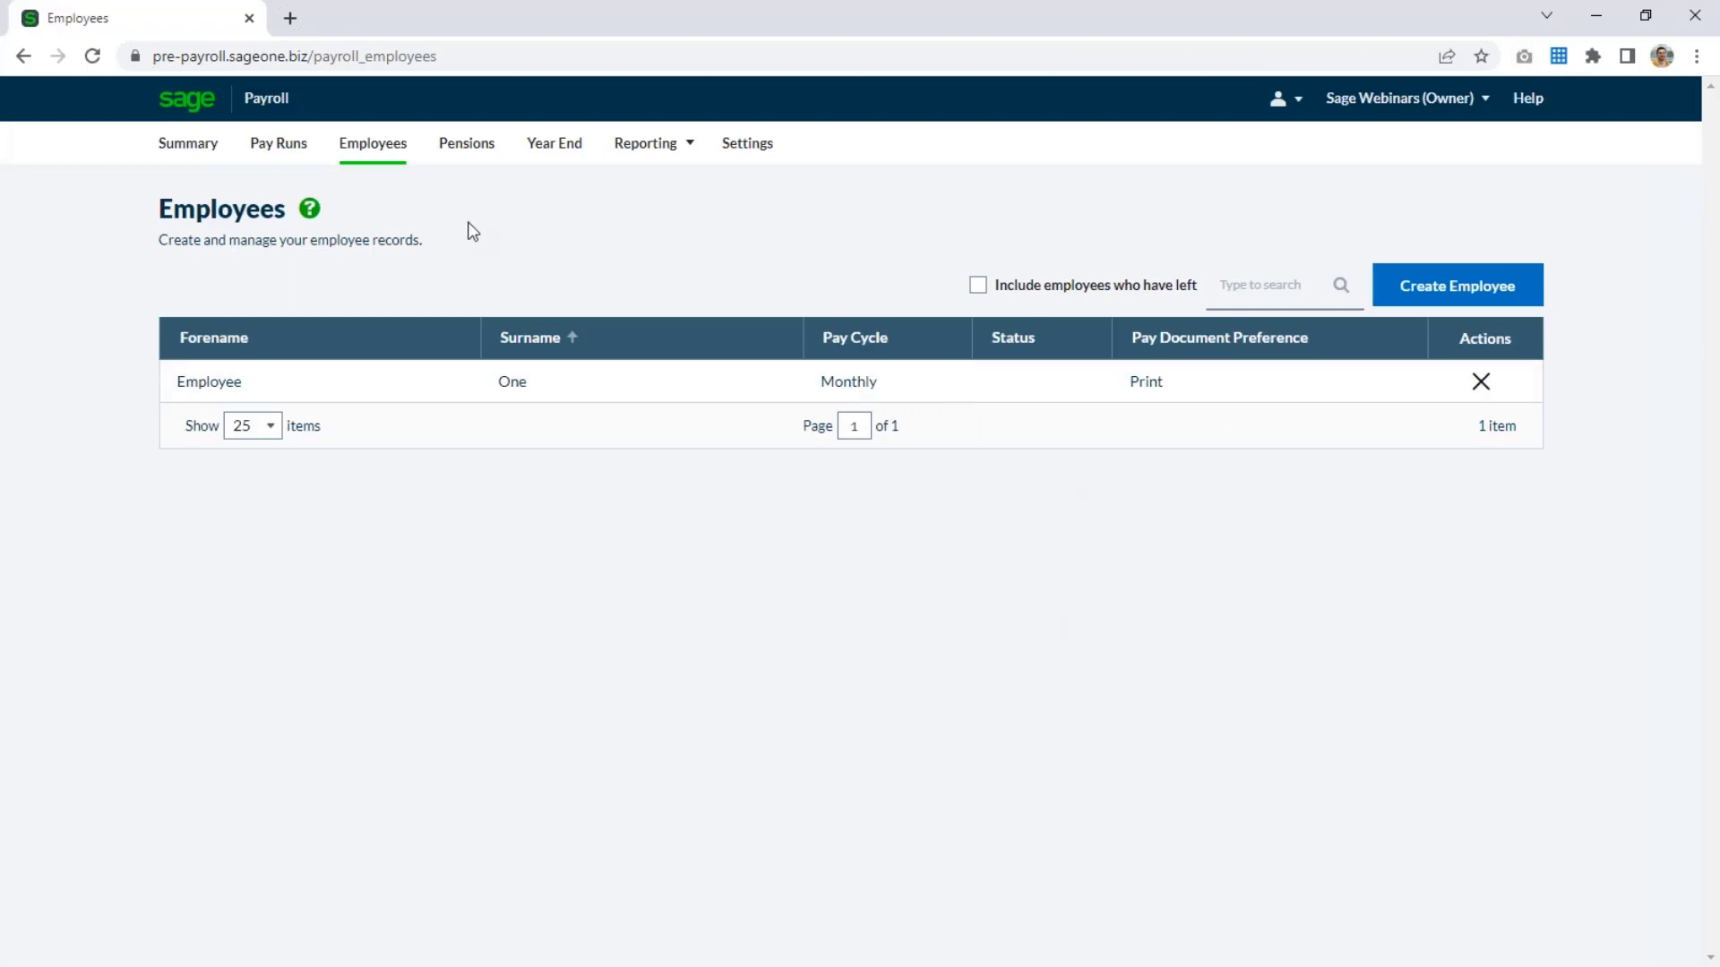
left_click(185, 146)
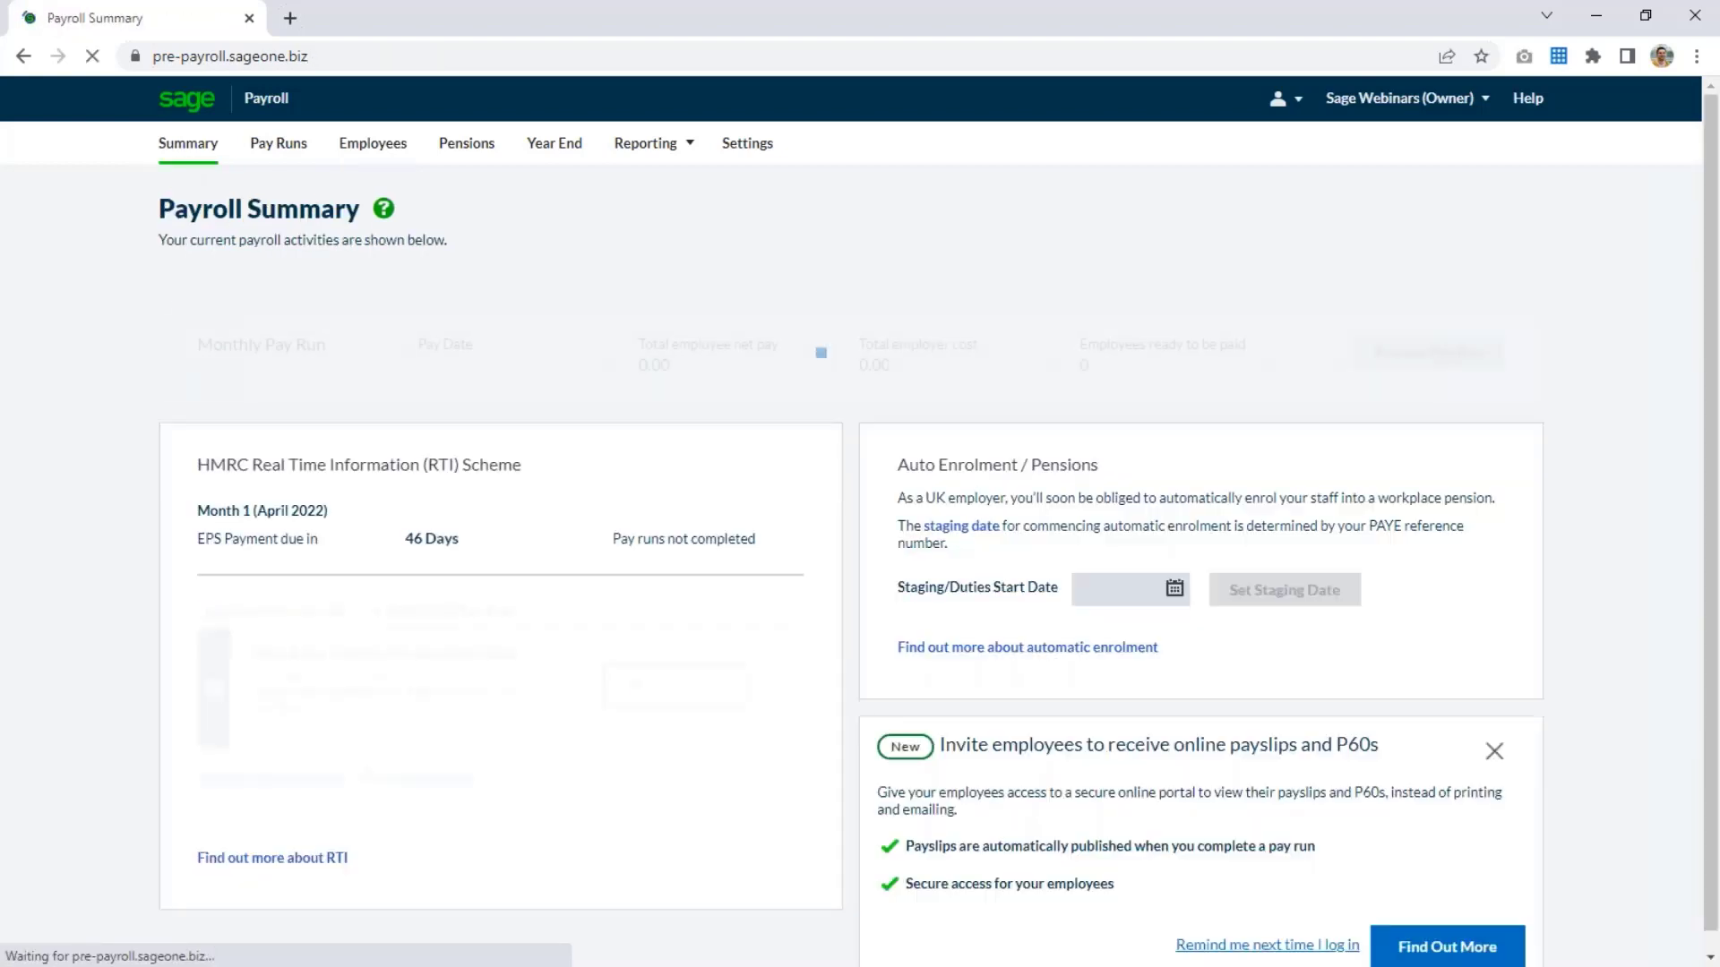
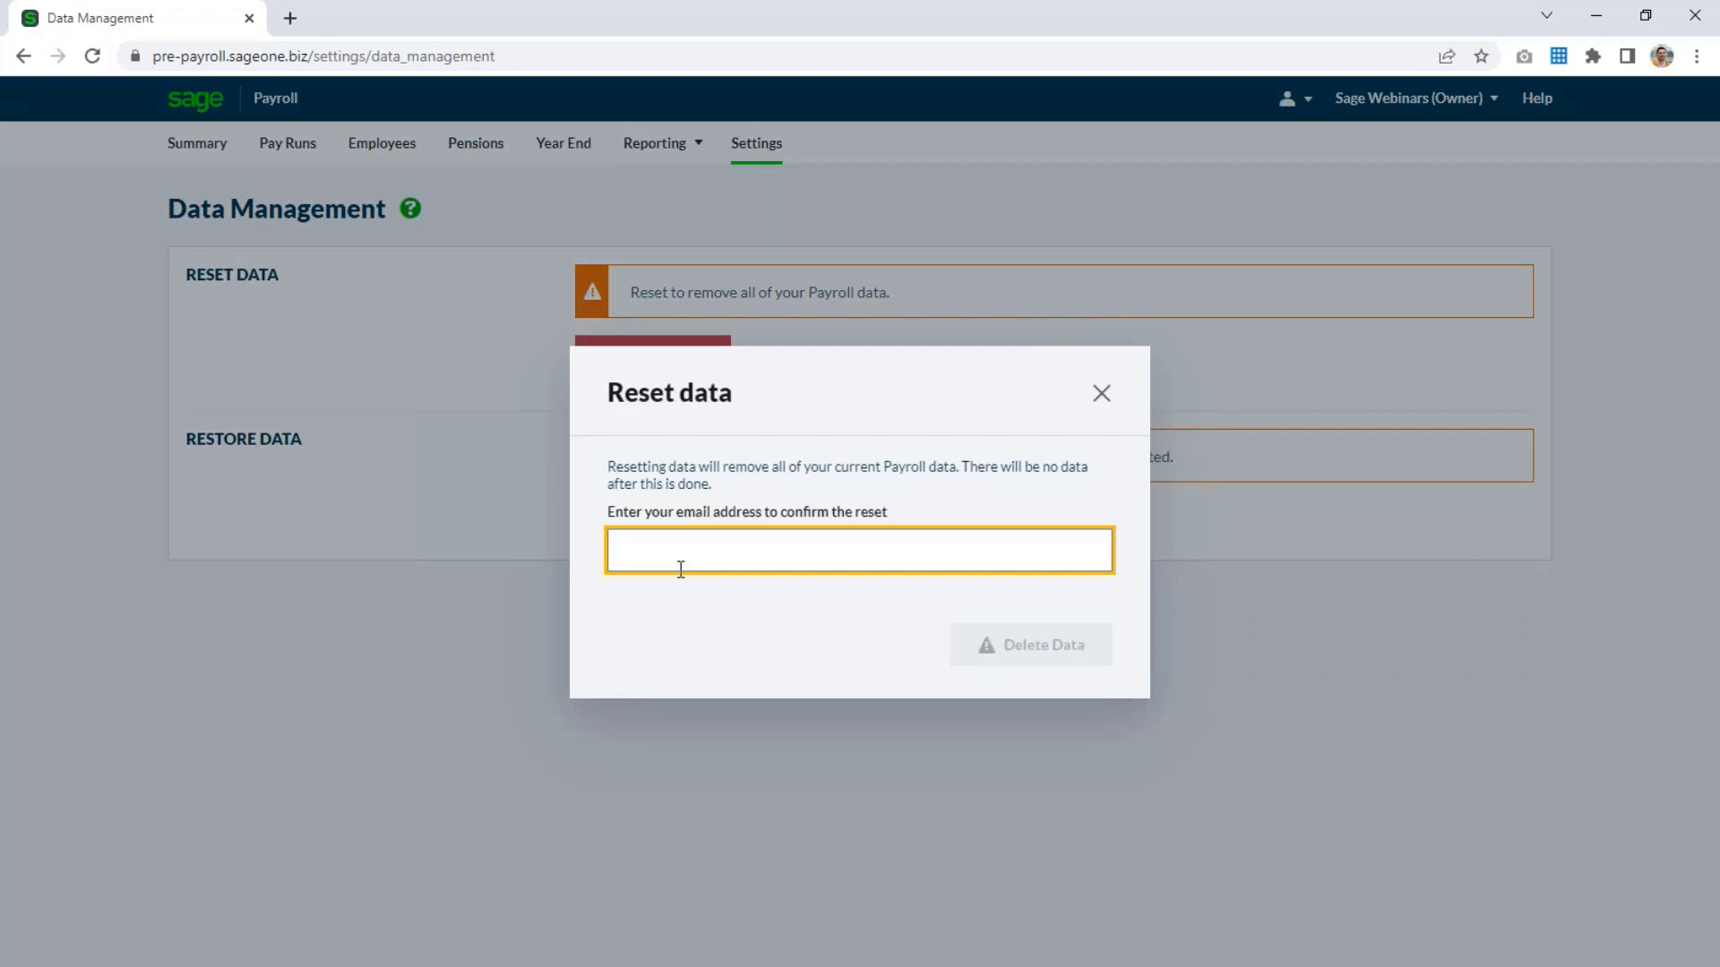
Confirm the payroll data reset, and enter the company's PAYE reference and Accounts Office reference in the getting-started setup.
left_click(1044, 654)
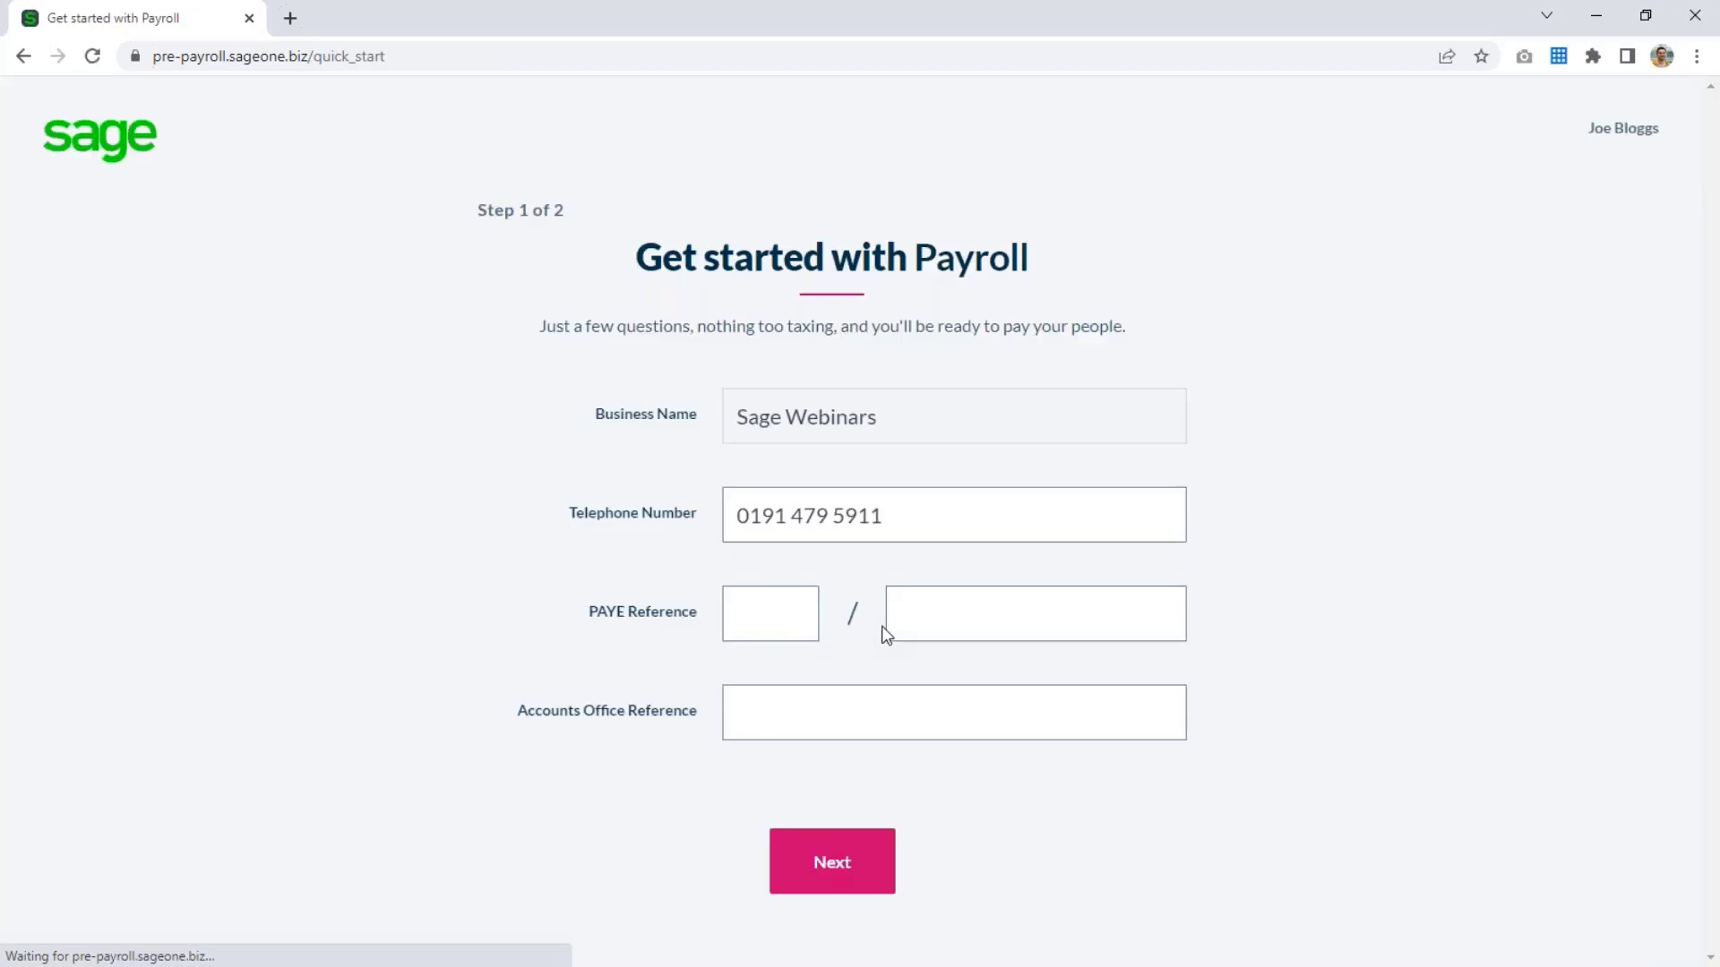
left_click(775, 614)
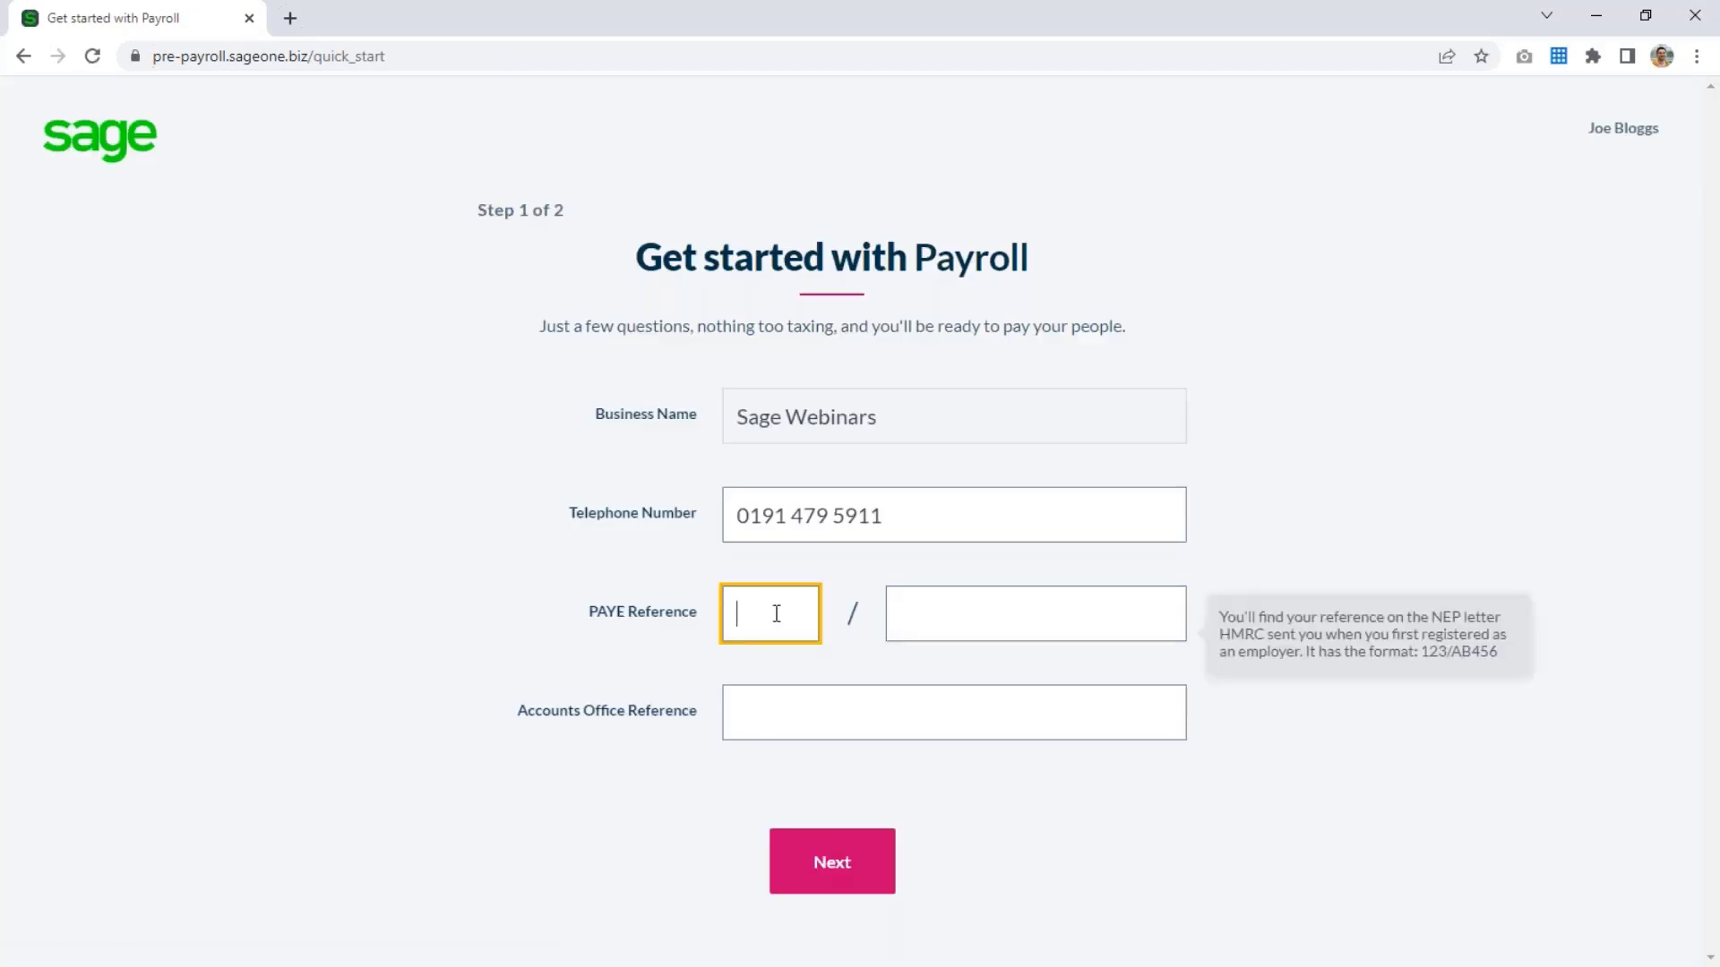
type("618")
key("Tab")
type("A618")
key("Tab")
type("618")
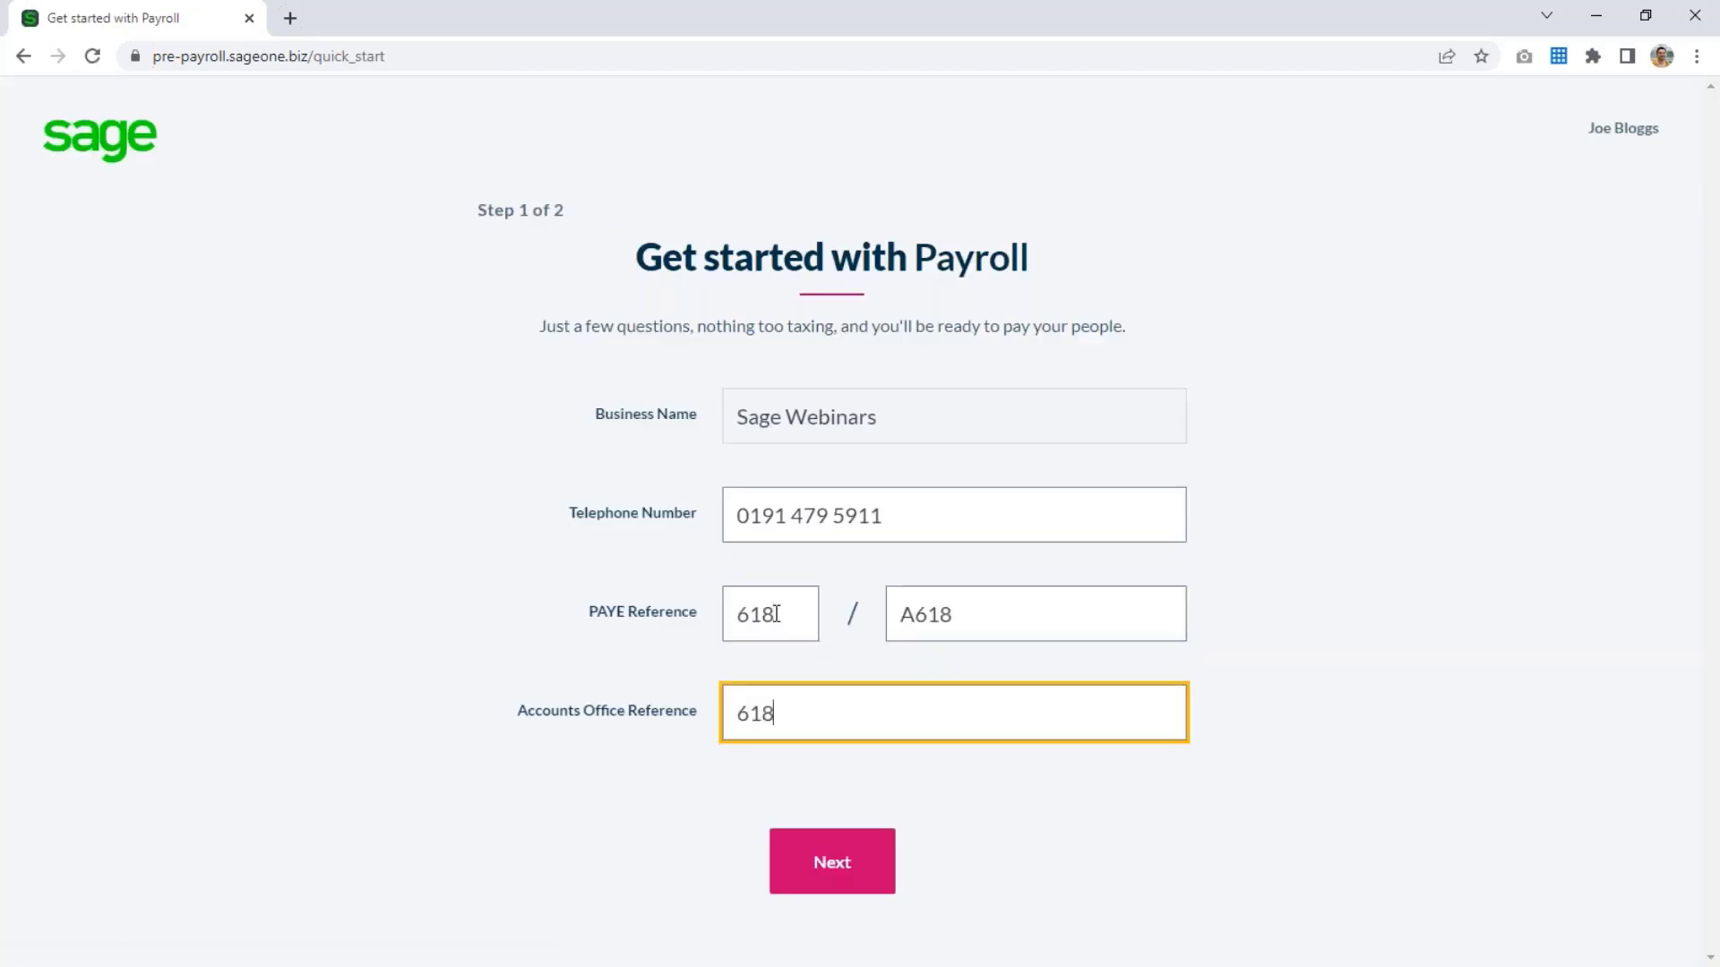
type("PA1234567X")
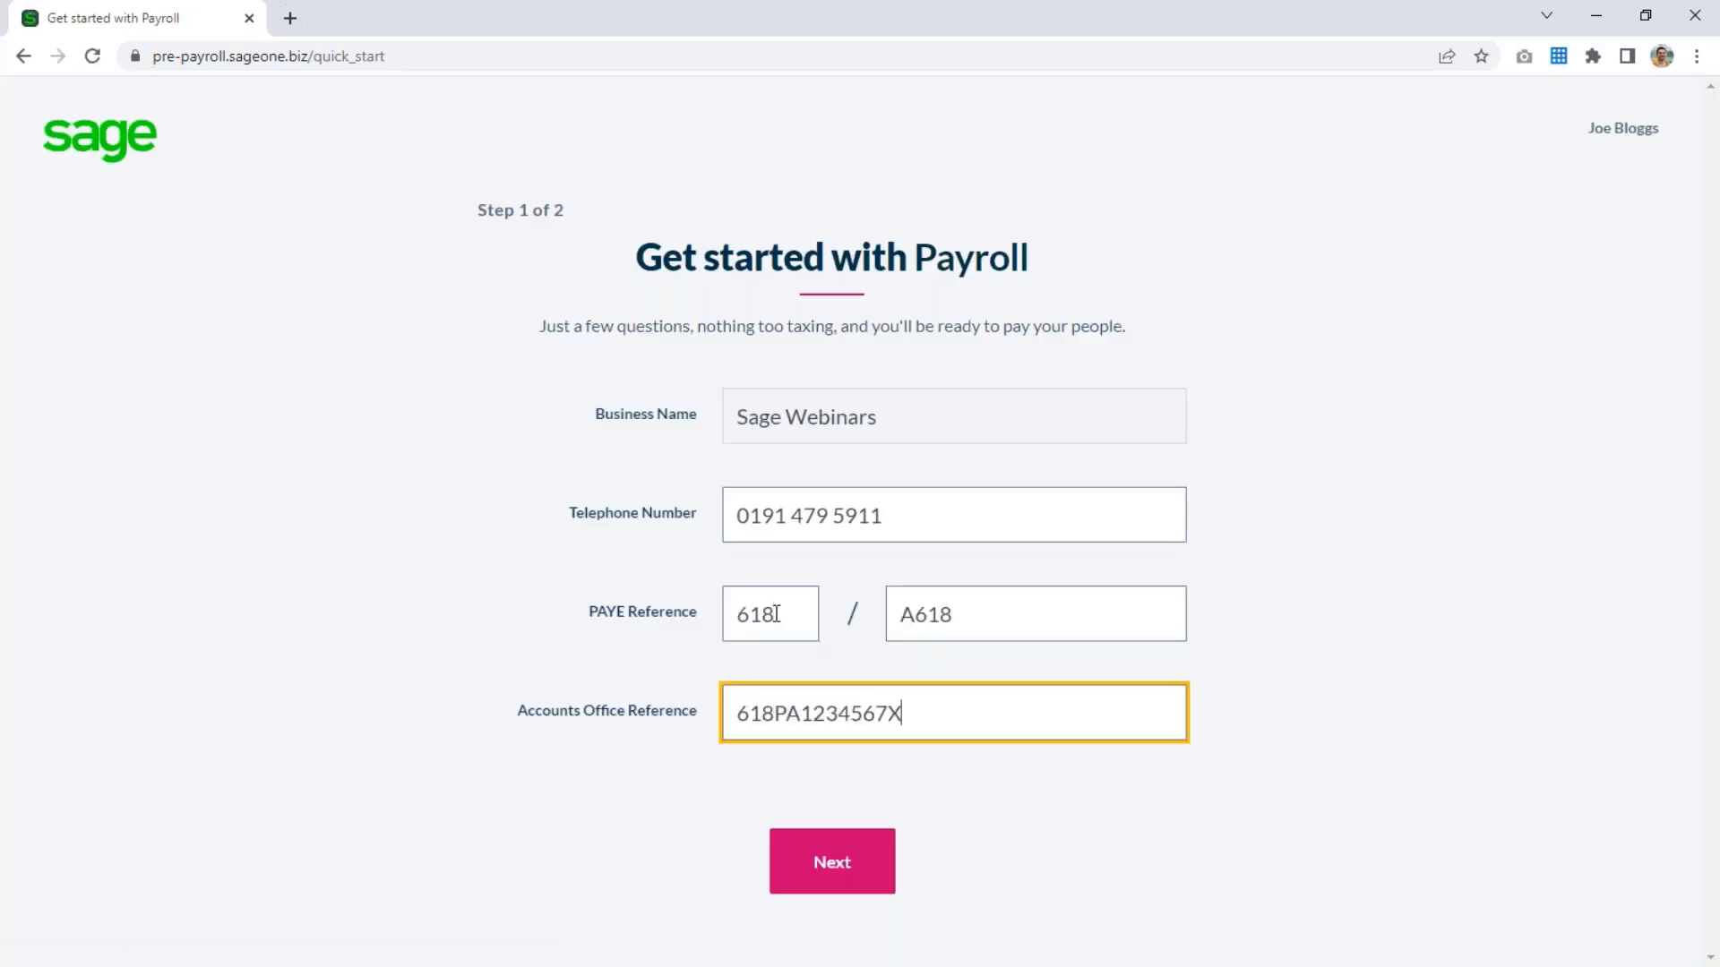
key("Return")
Set HMRC submissions to Monthly and the HMRC tax payment method to Bank Transfer, and finish the getting-started setup.
left_click(840, 512)
left_click(998, 606)
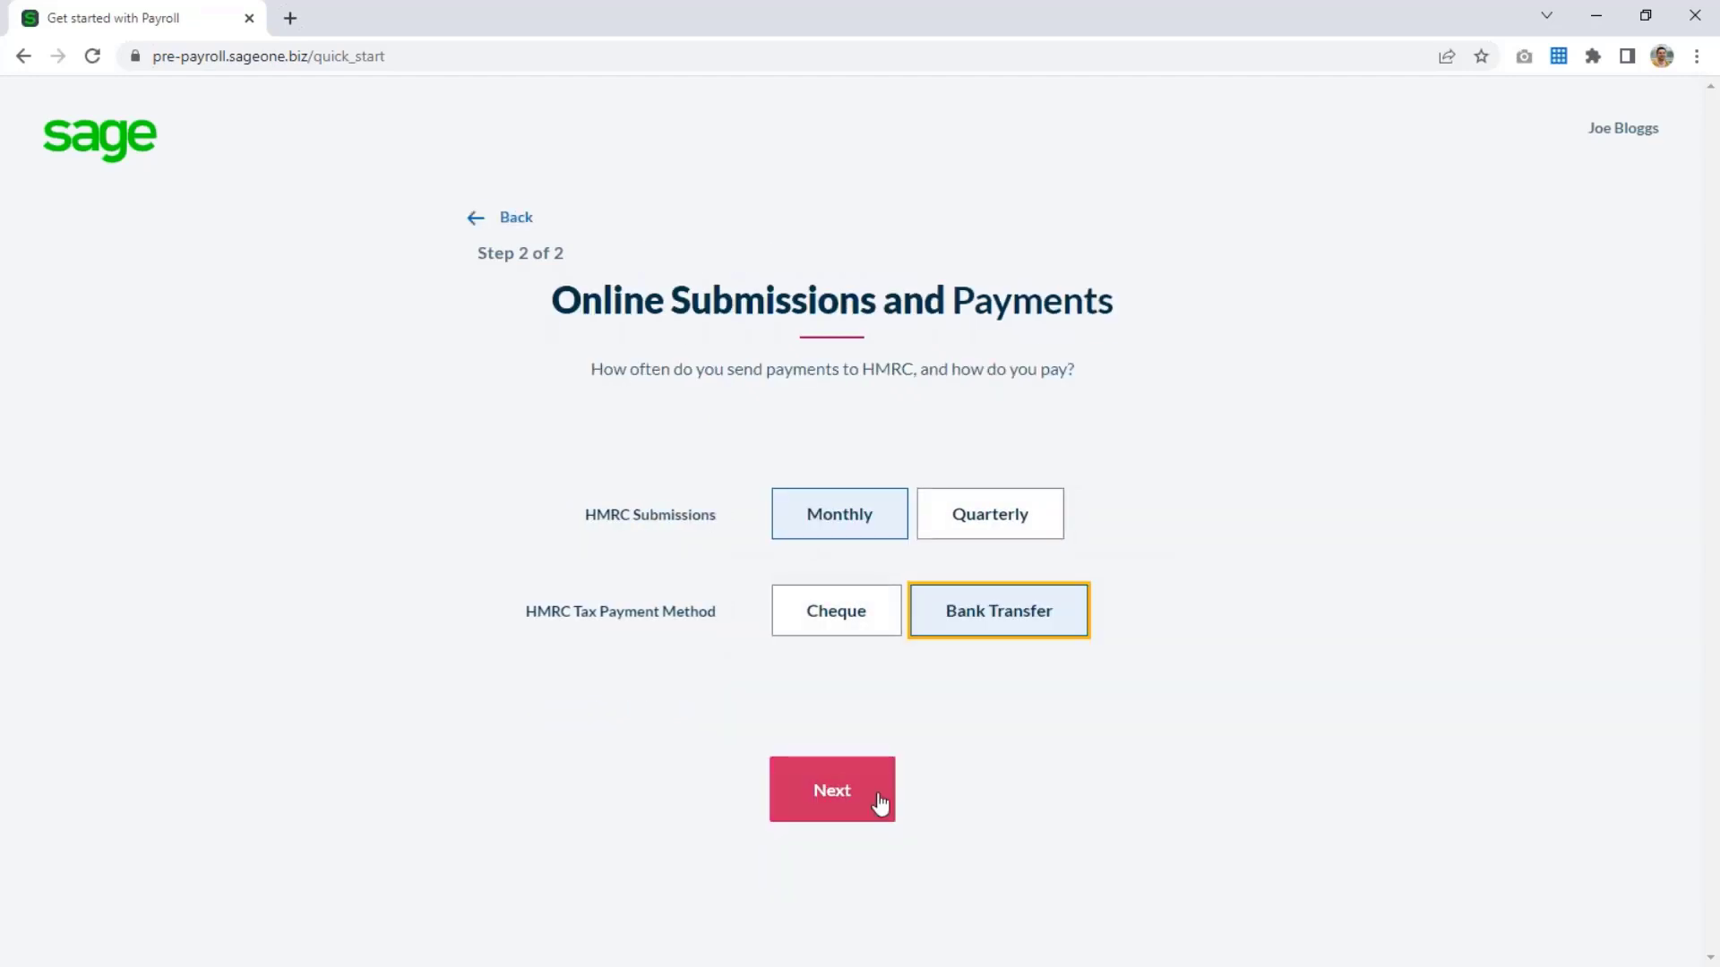
left_click(879, 806)
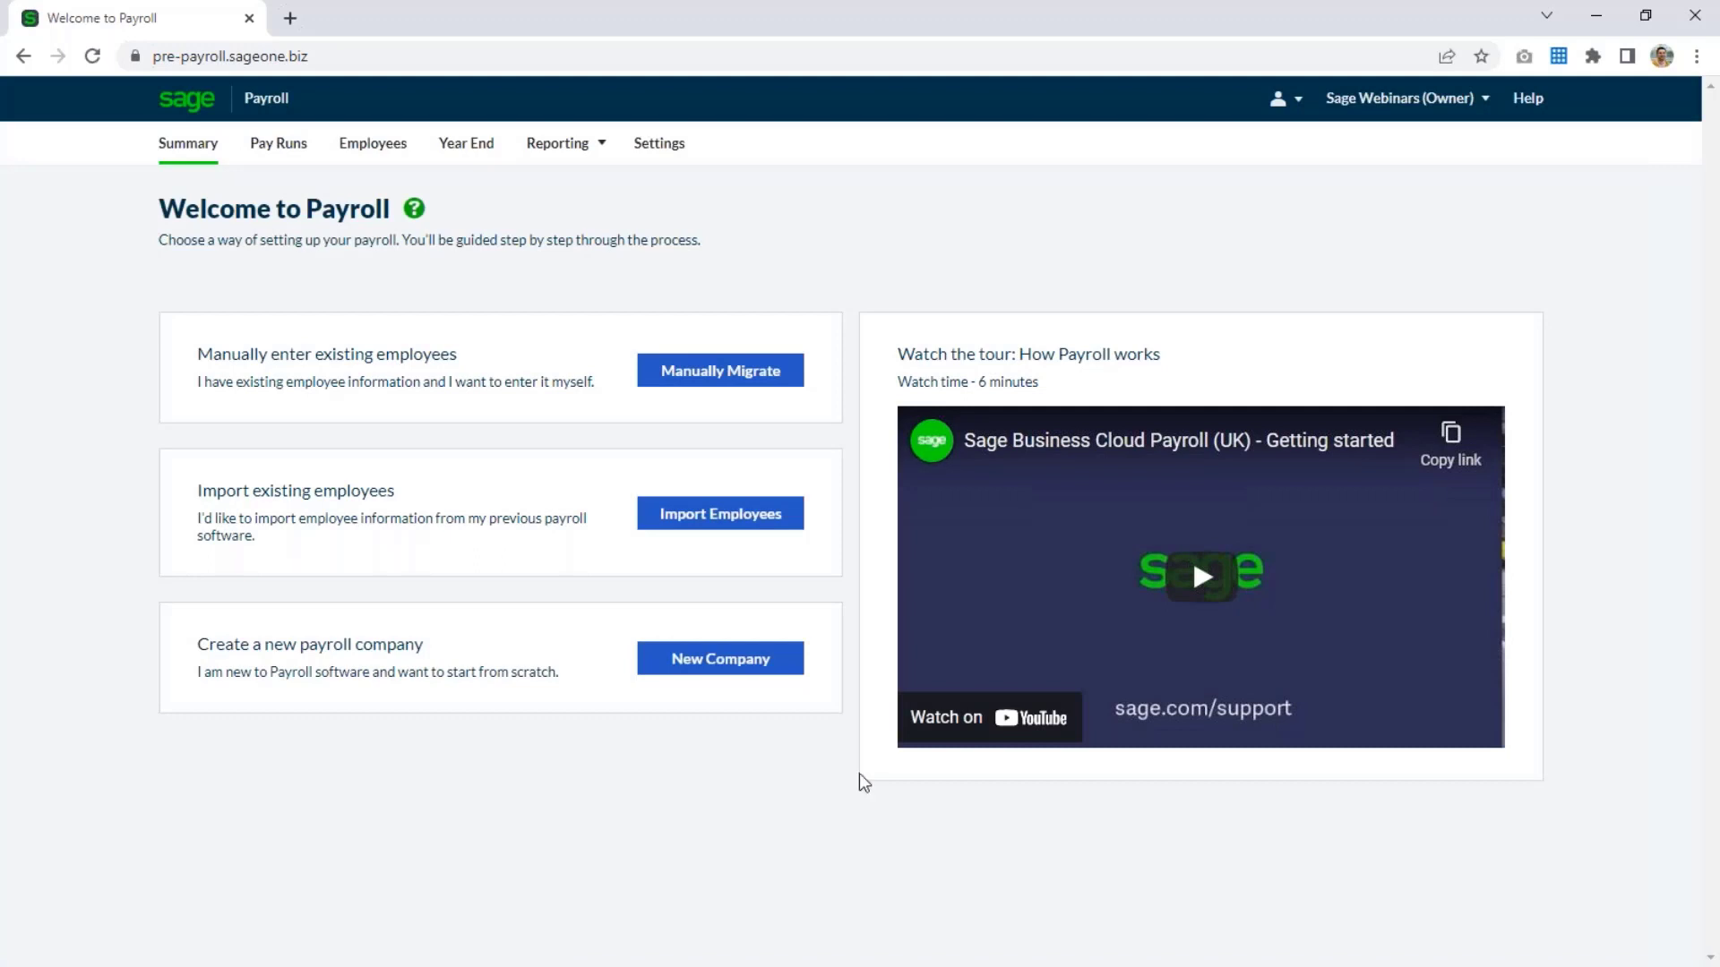
Start the manual migration of existing employees and set the last completed P32 reporting period to Month 2 (May 2022).
left_click(743, 374)
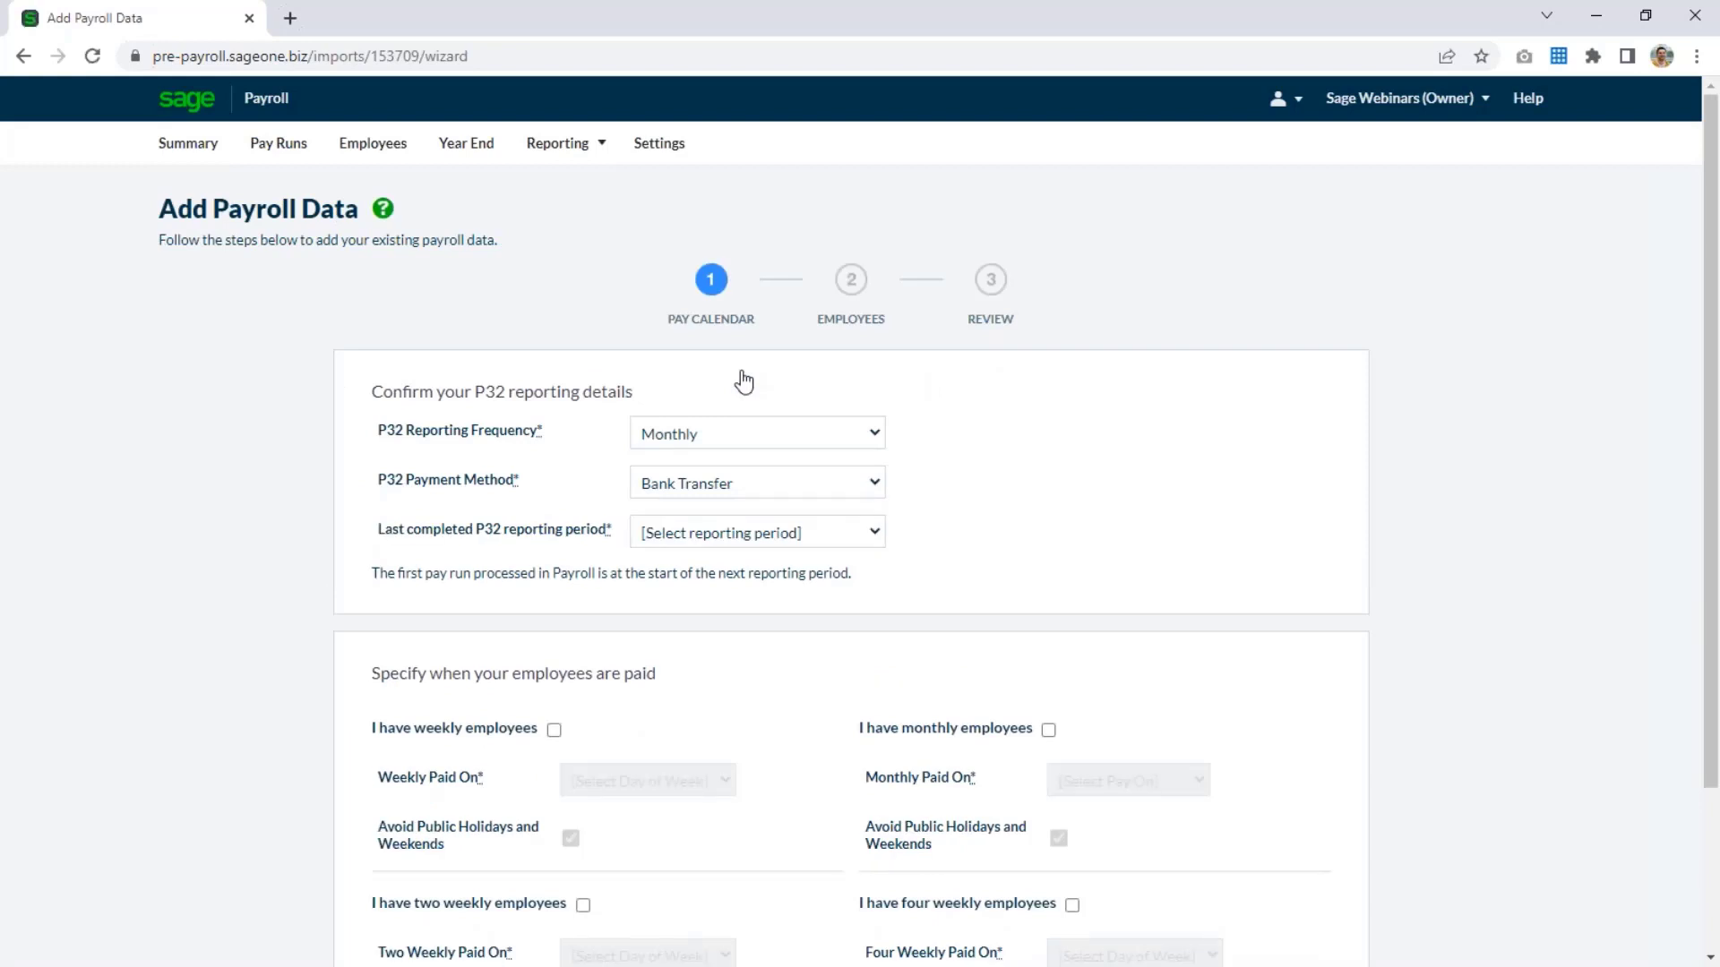
left_click(794, 537)
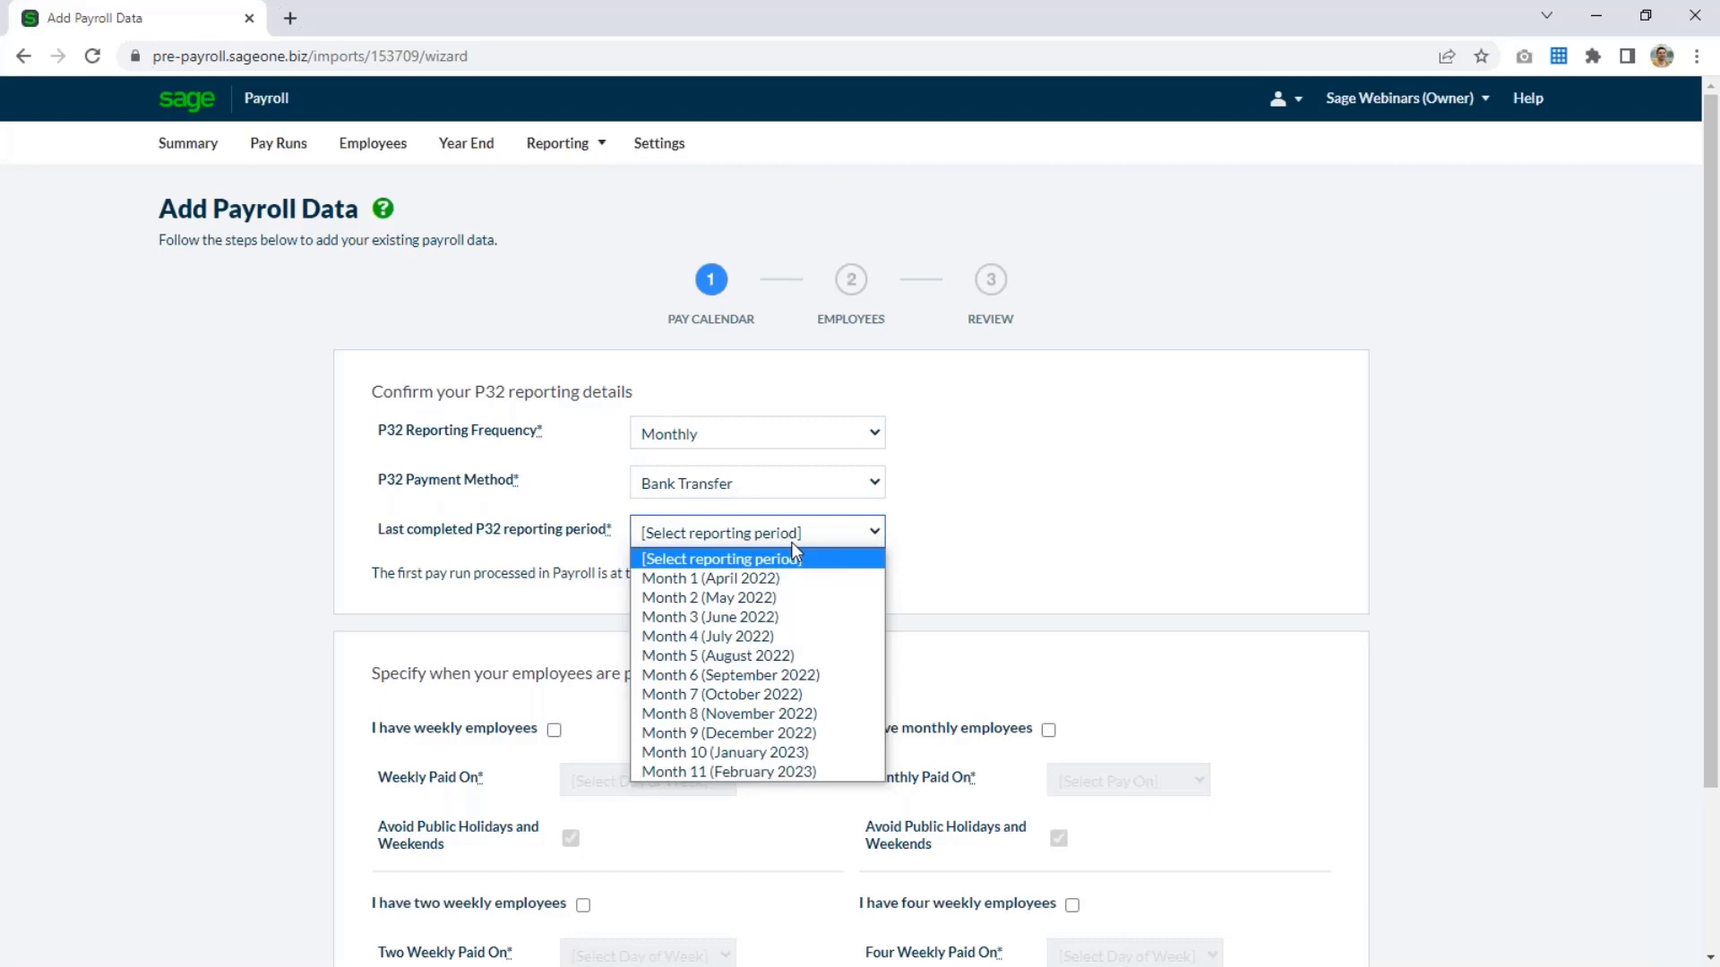
left_click(775, 595)
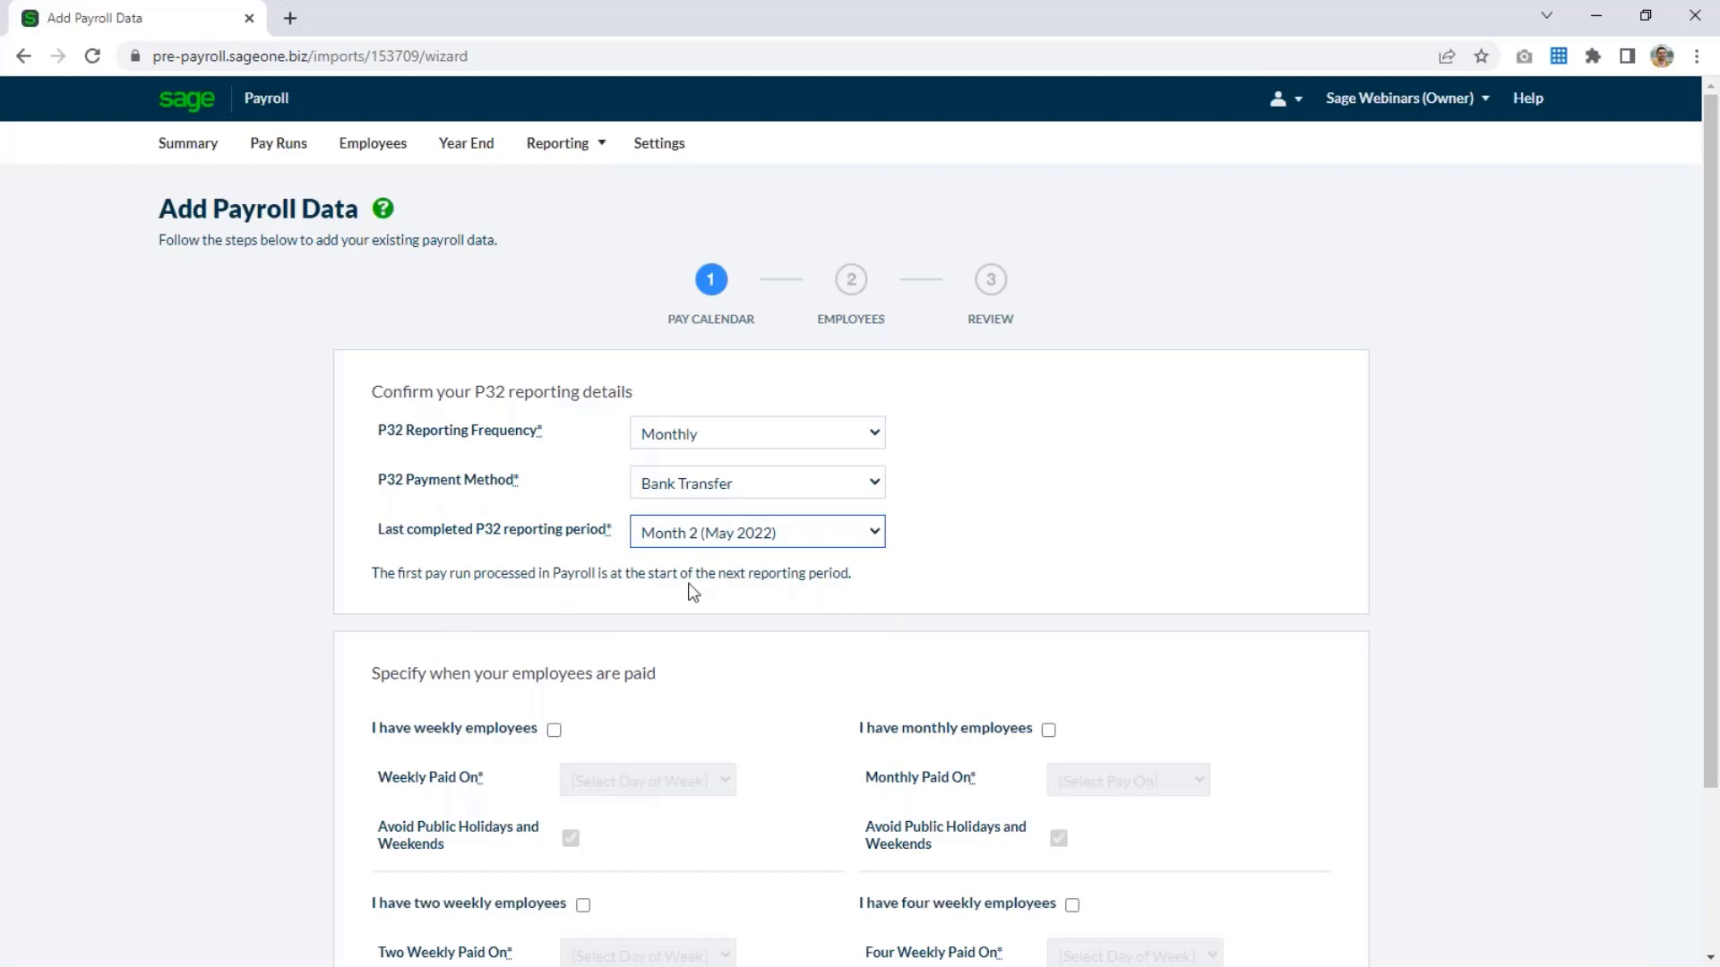
left_click(946, 564)
Set monthly employees to be paid on the 25th, same day of month, without avoiding public holidays and weekends, and continue to employees.
scroll(946, 564, "down", 3)
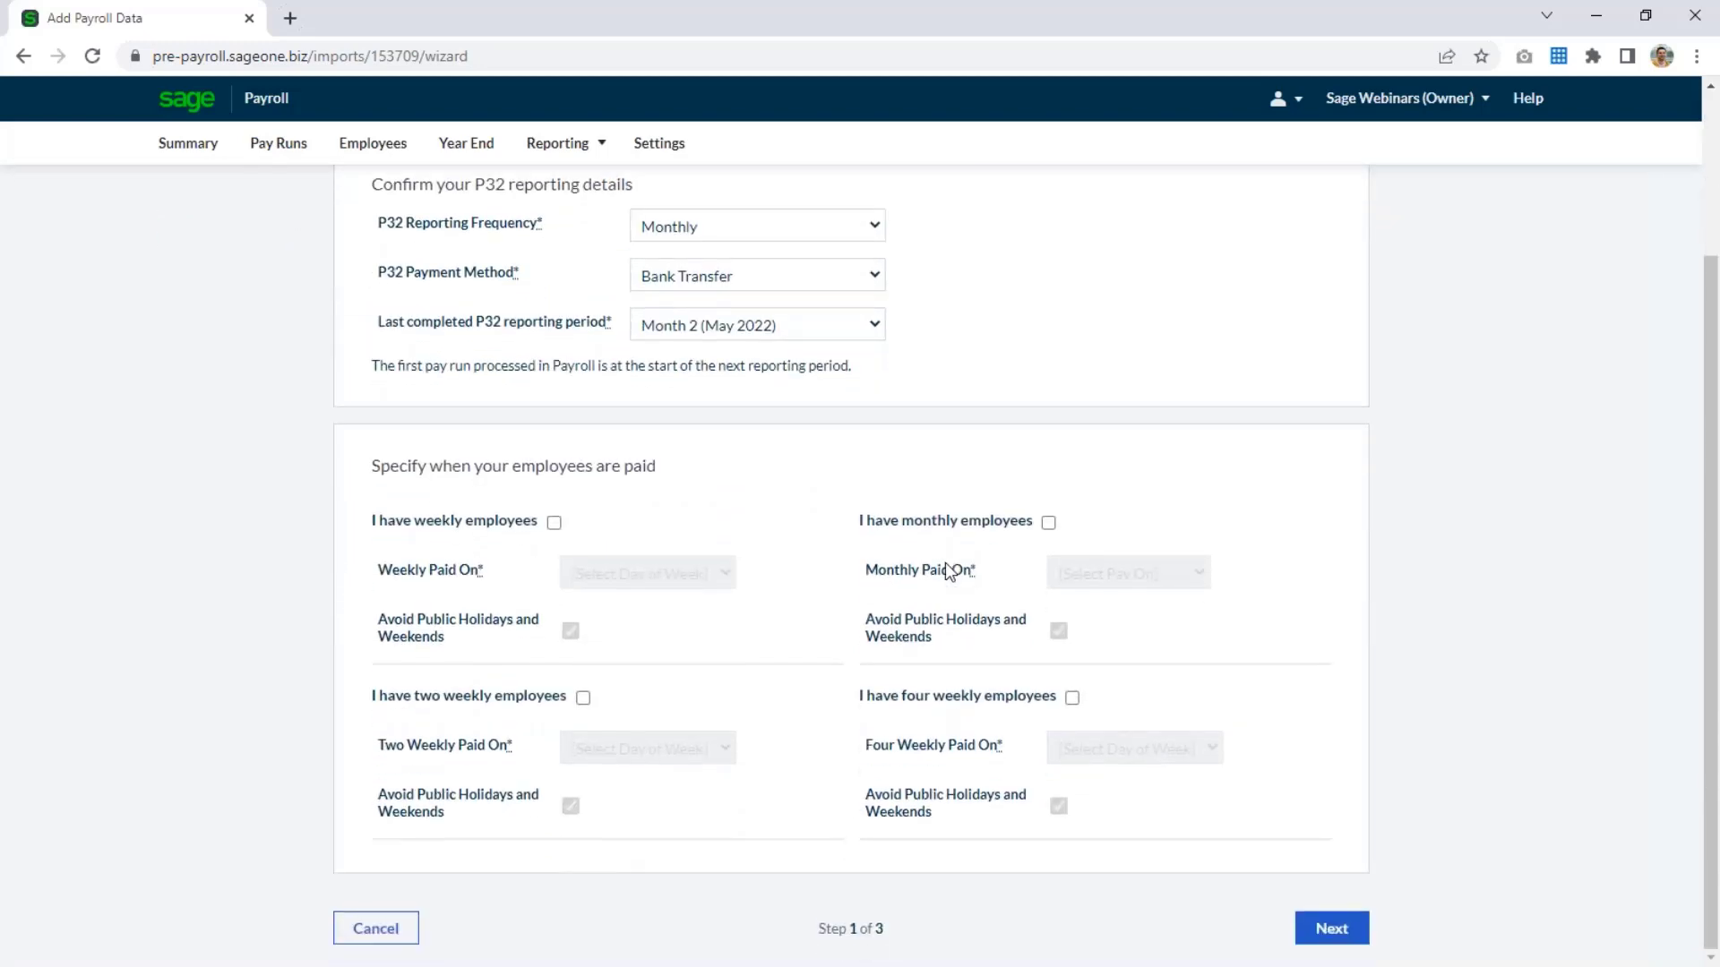
left_click(1048, 522)
left_click(1124, 571)
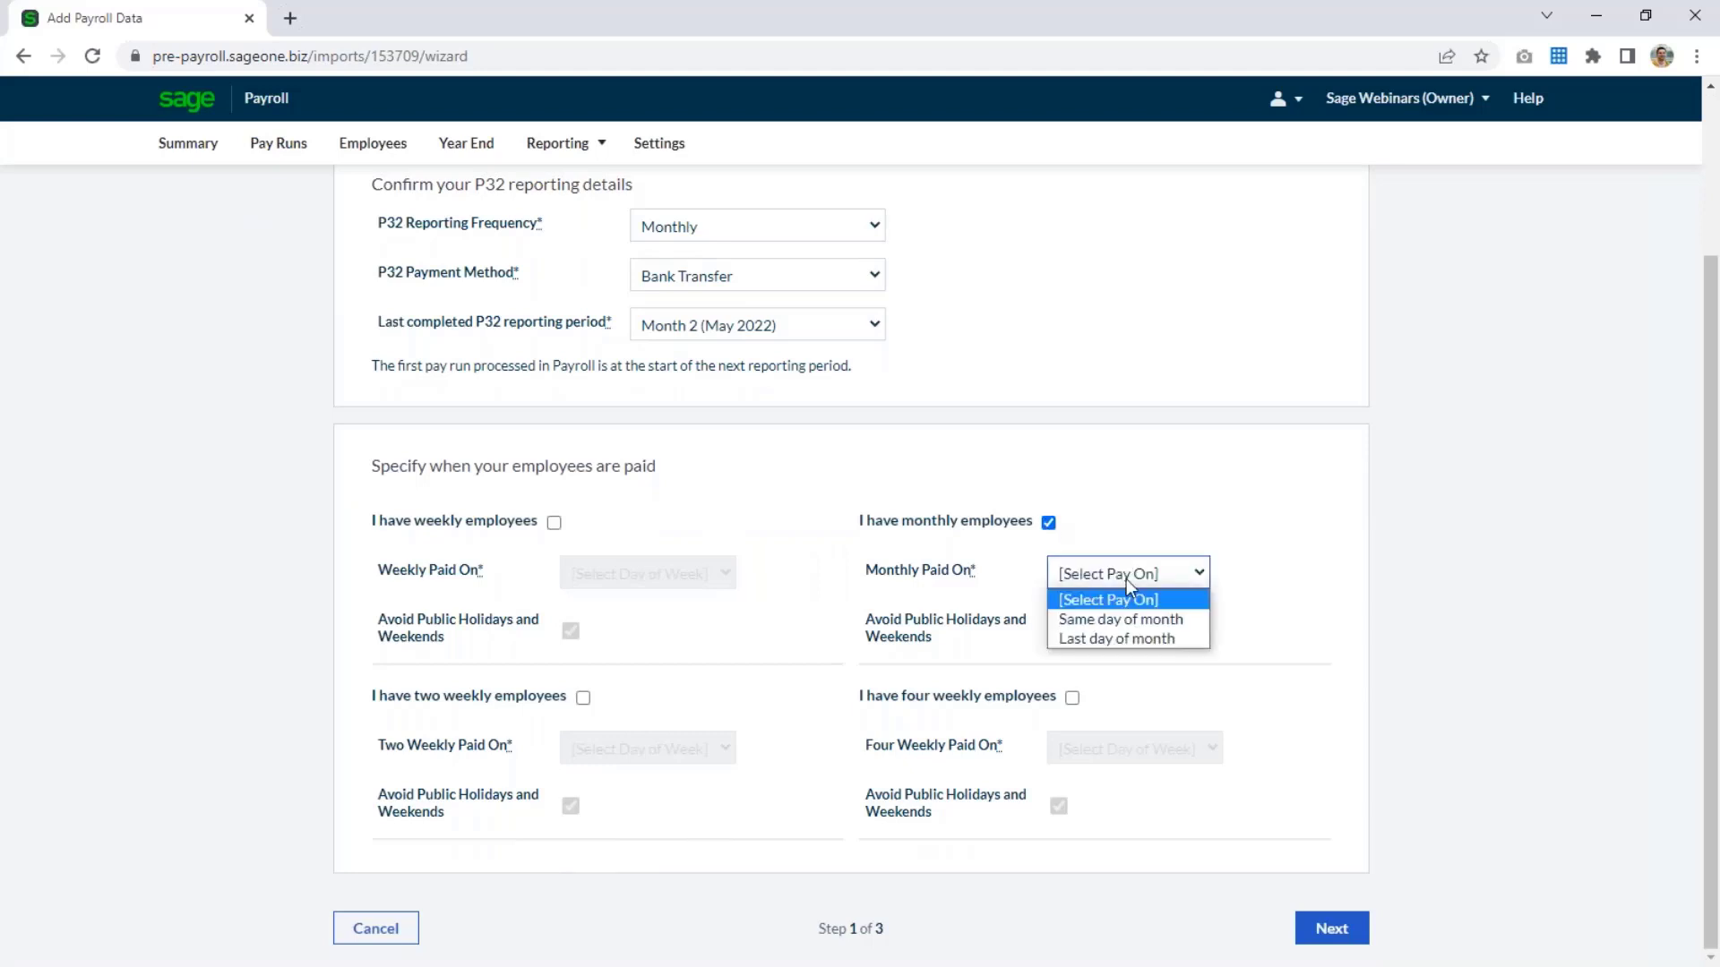
left_click(1118, 617)
left_click(1119, 622)
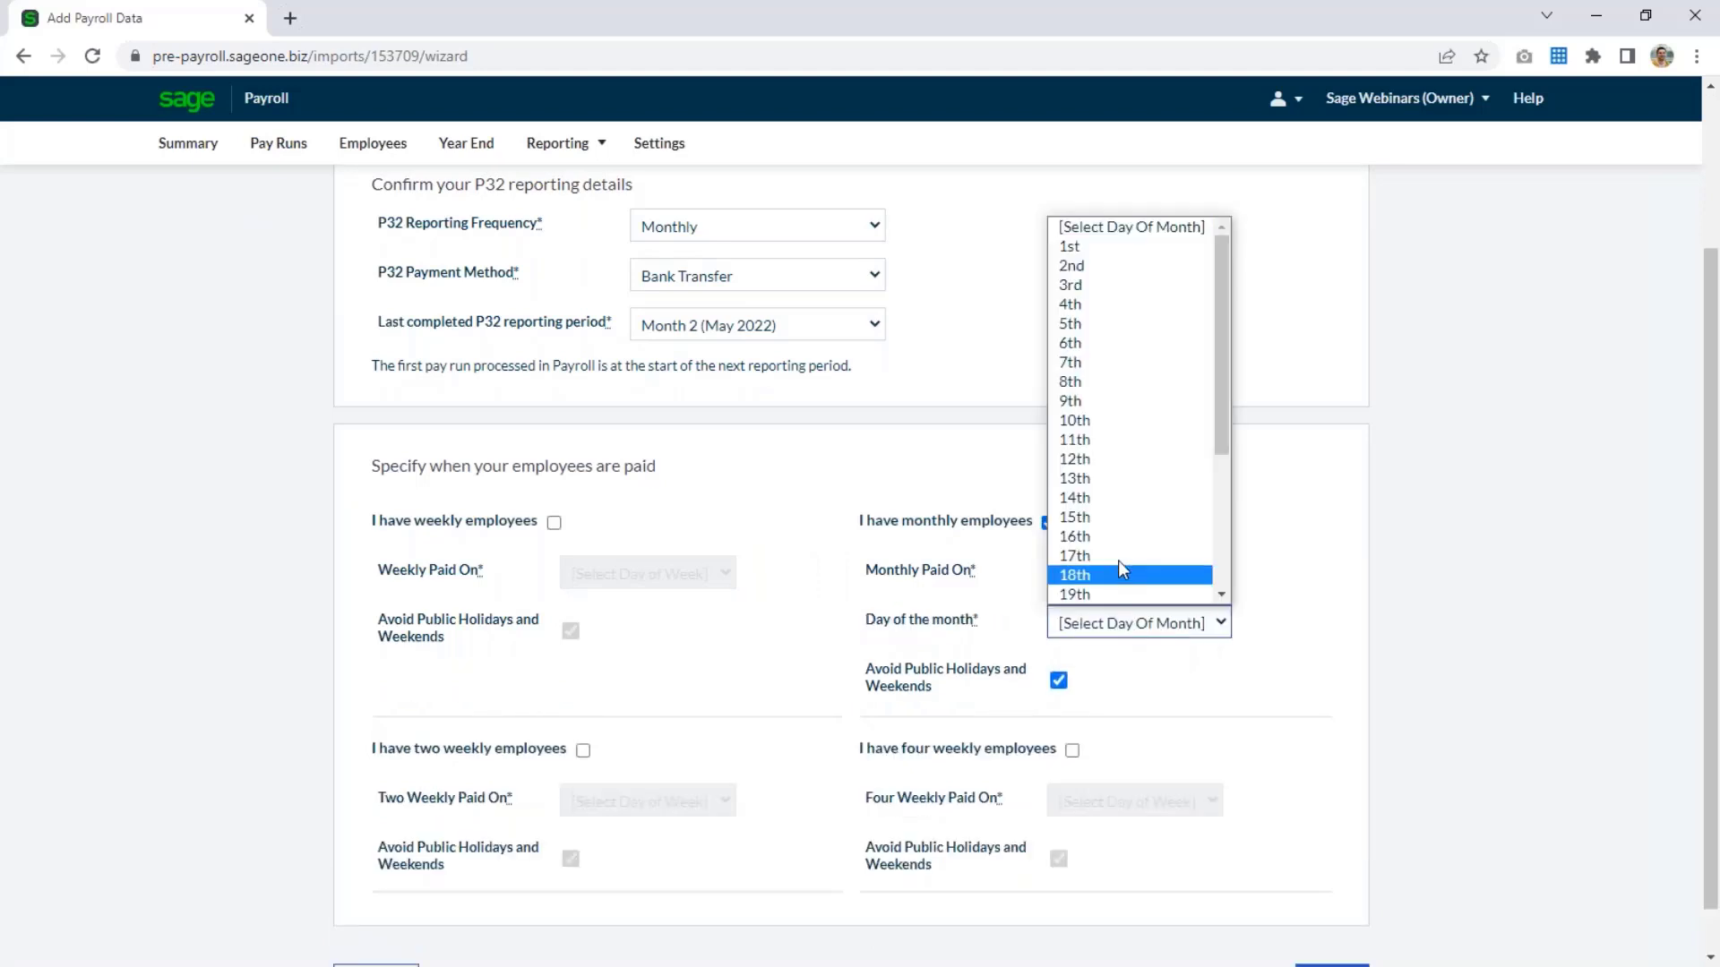
scroll(1121, 564, "down", 3)
left_click(1115, 497)
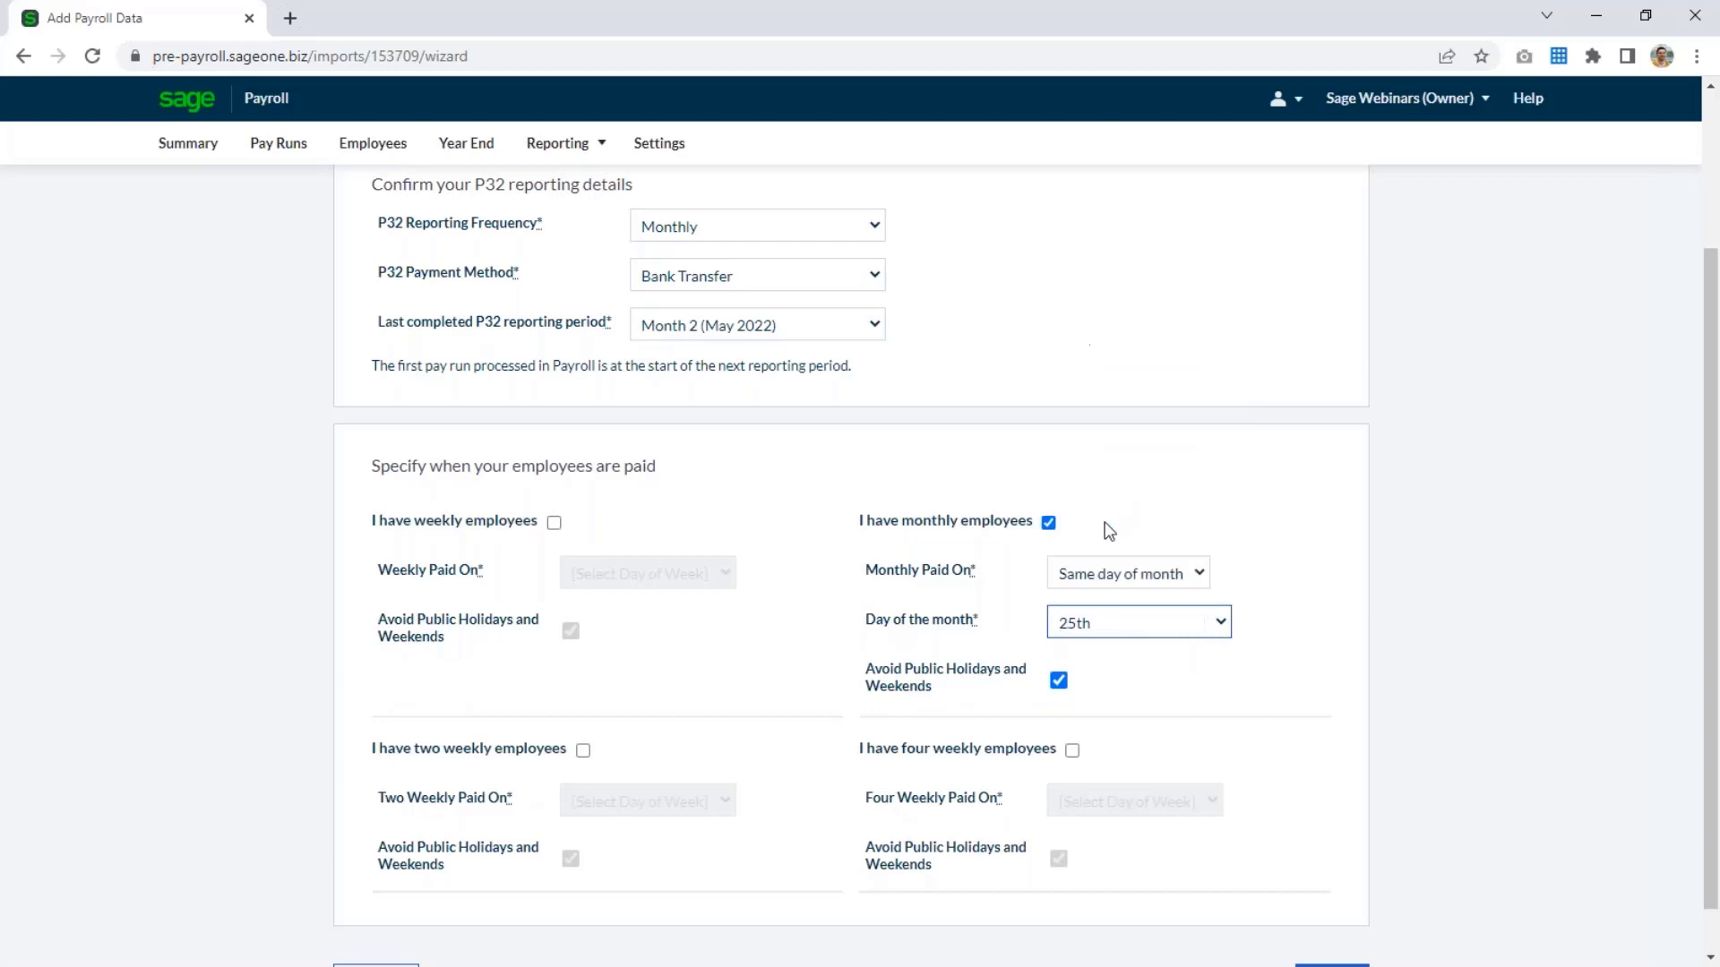
left_click(1058, 684)
scroll(1134, 705, "down", 1)
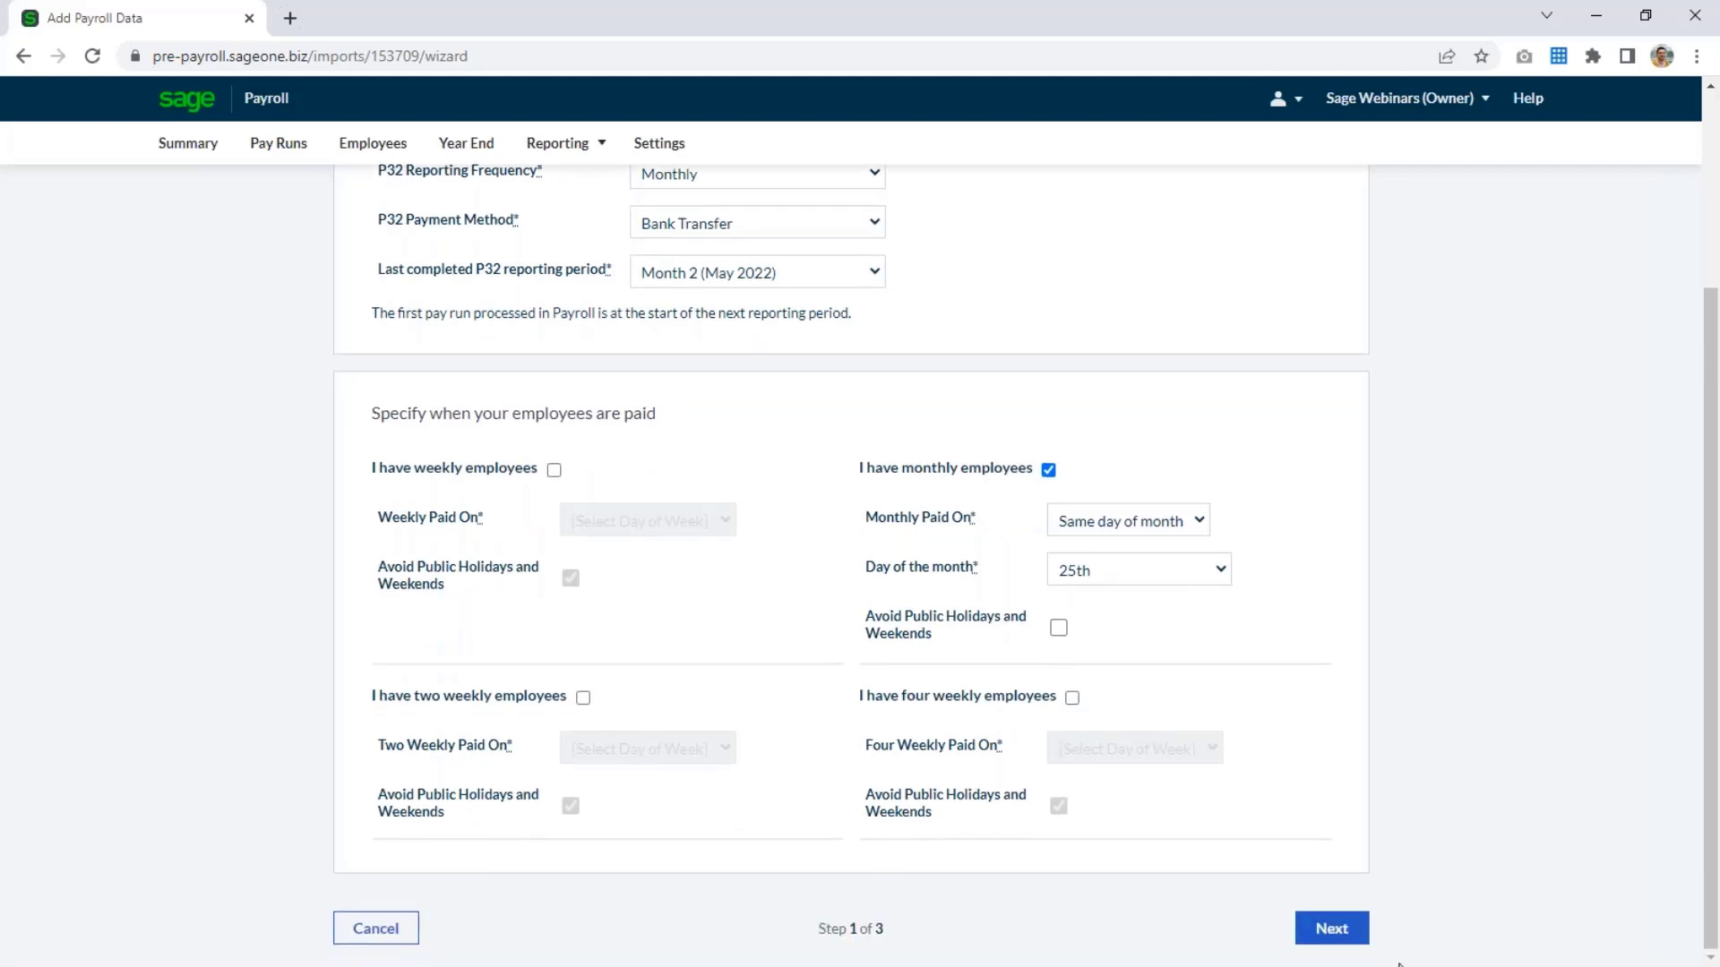
left_click(1338, 942)
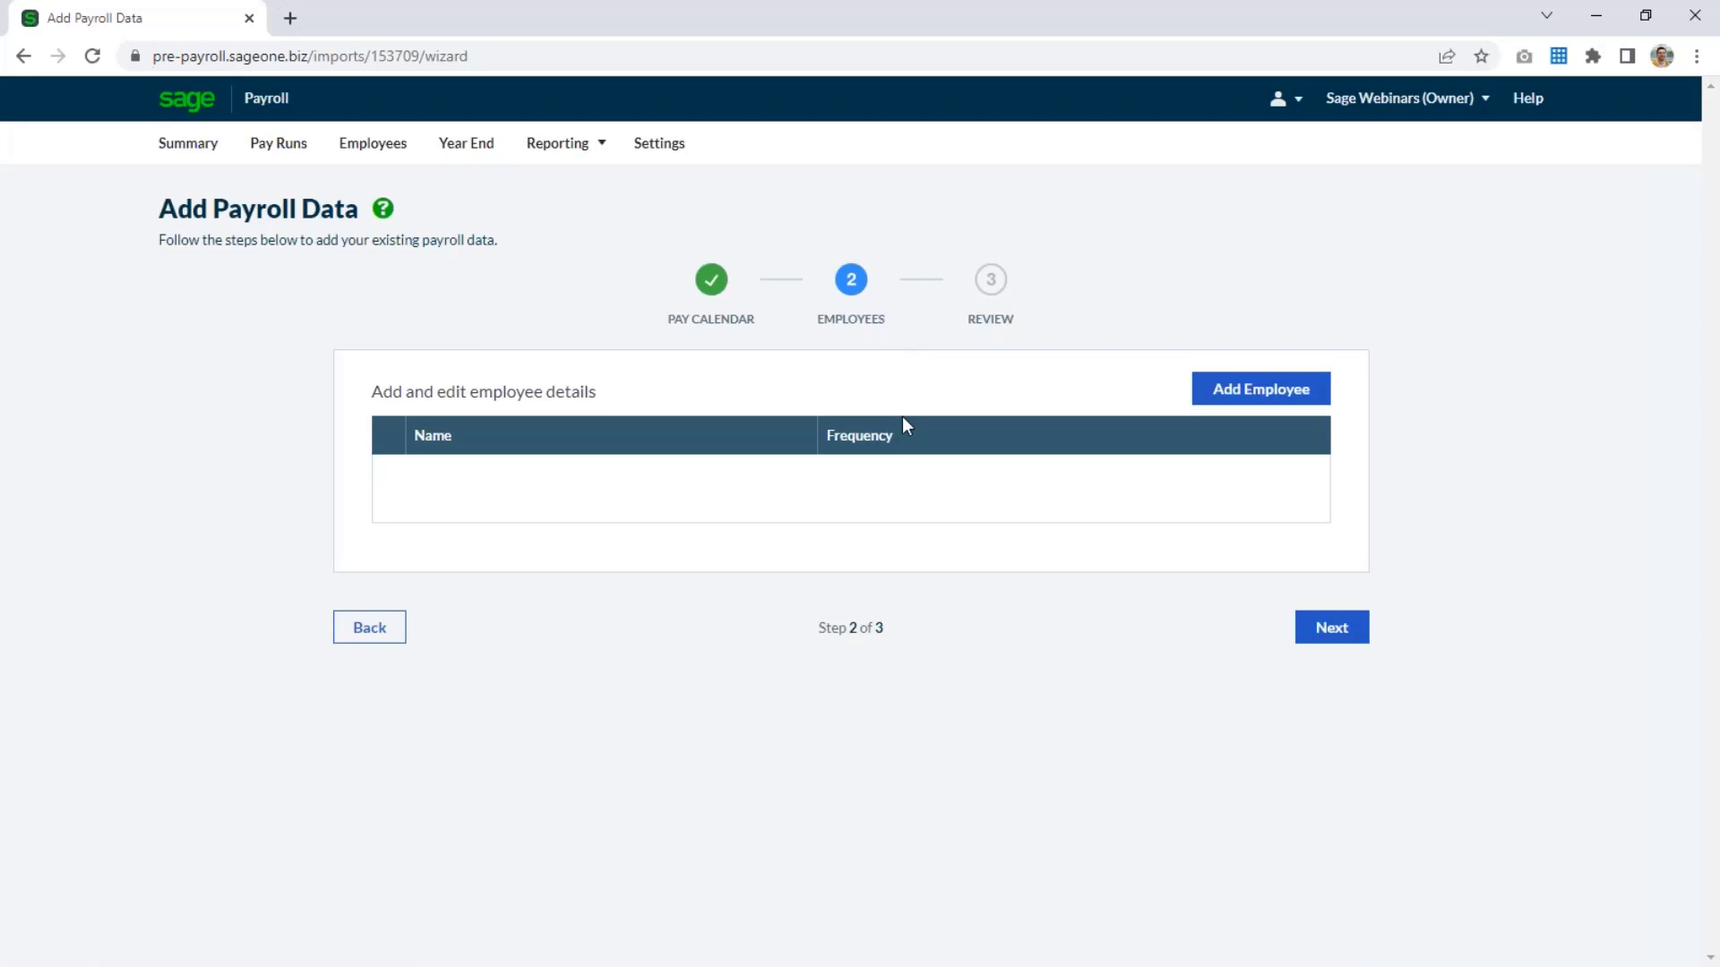
Add an employee to the payroll data and enter their forename and surname.
left_click(1241, 392)
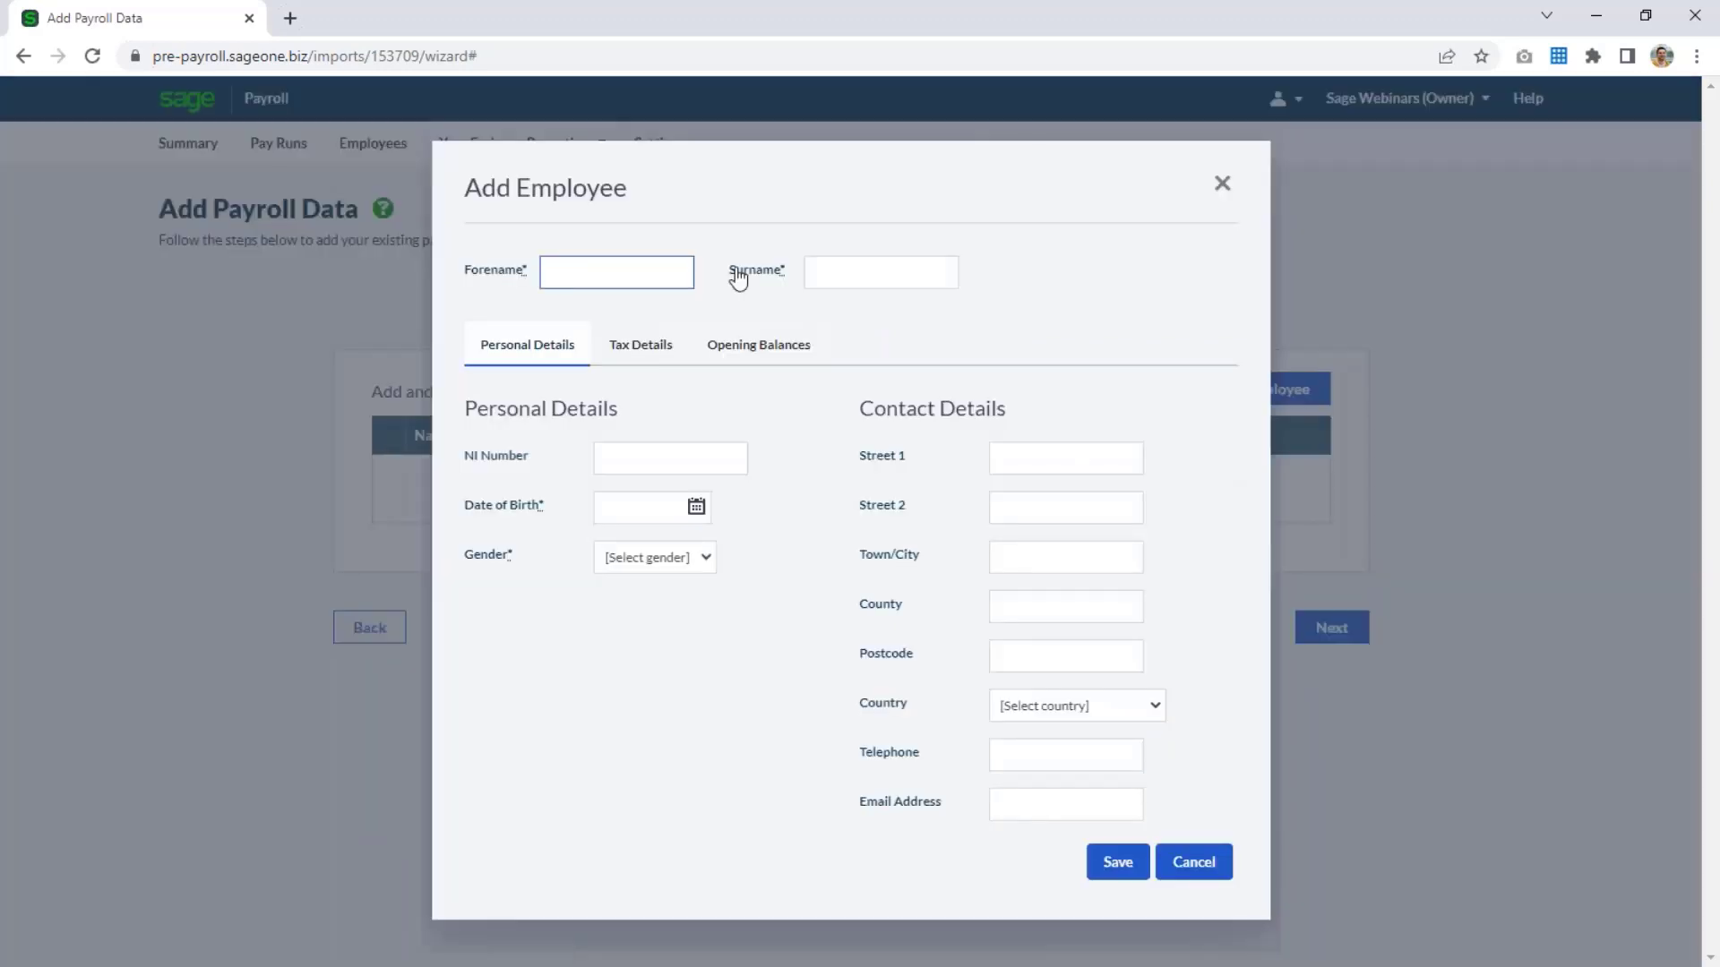
type("Employee")
key("Tab")
type("One")
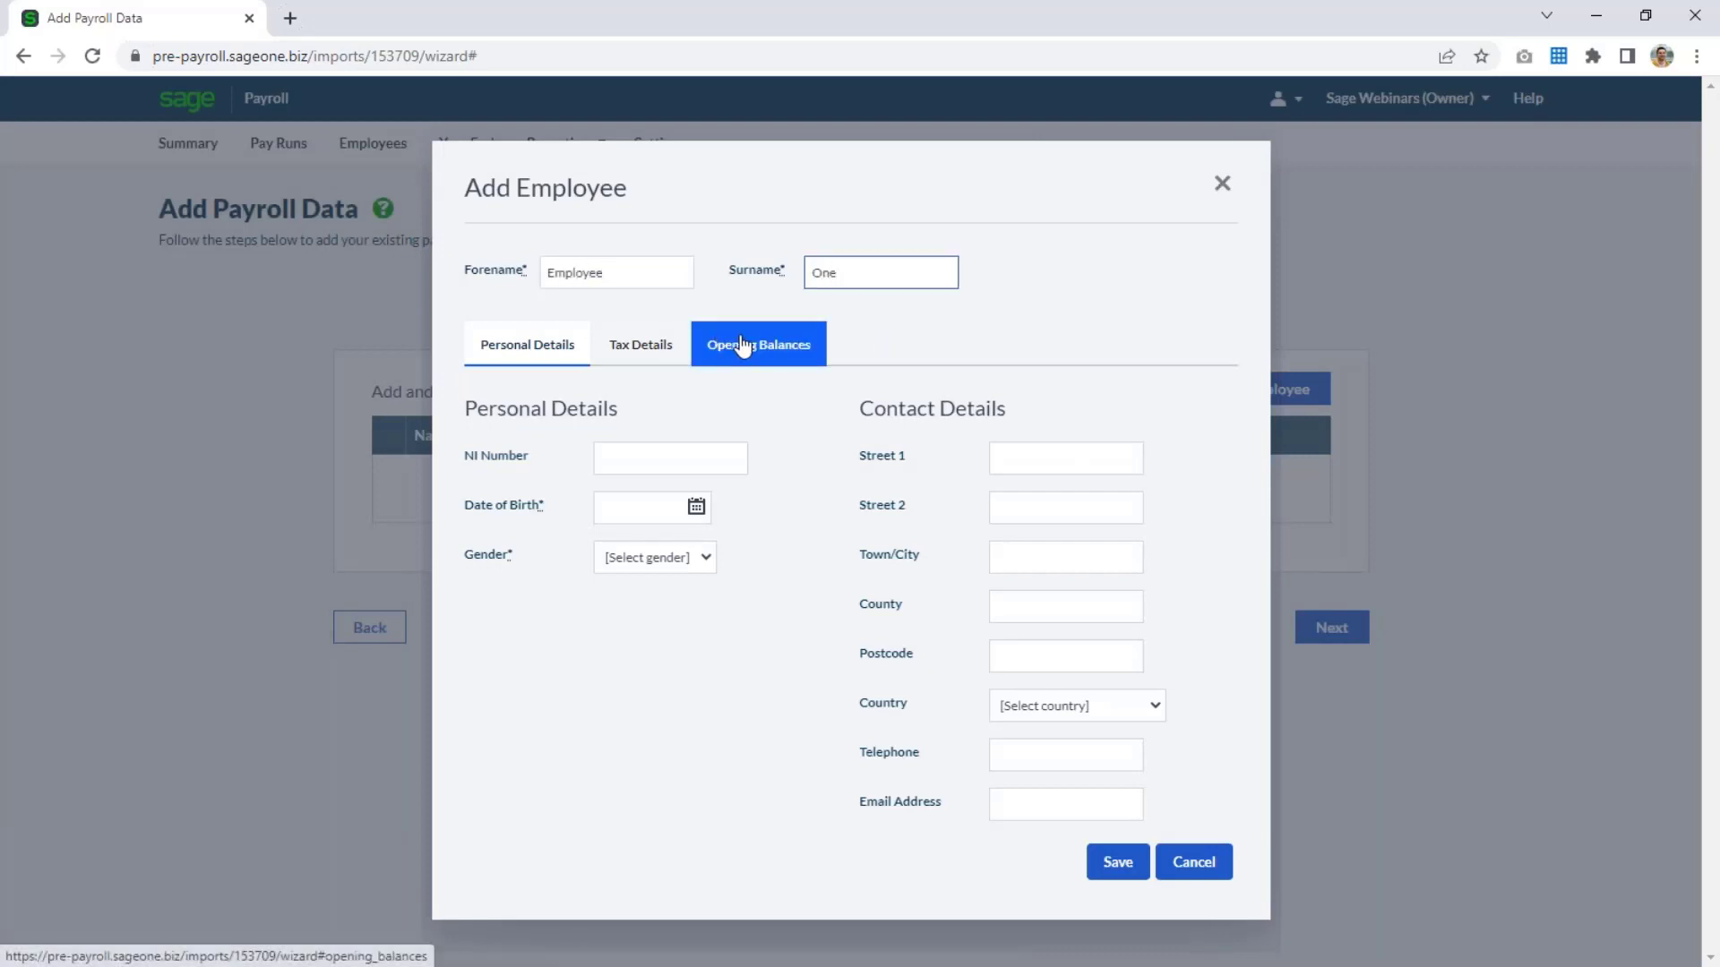
Fill in the employee's NI number, date of birth and gender in the personal details.
left_click(651, 464)
type("AA0000")
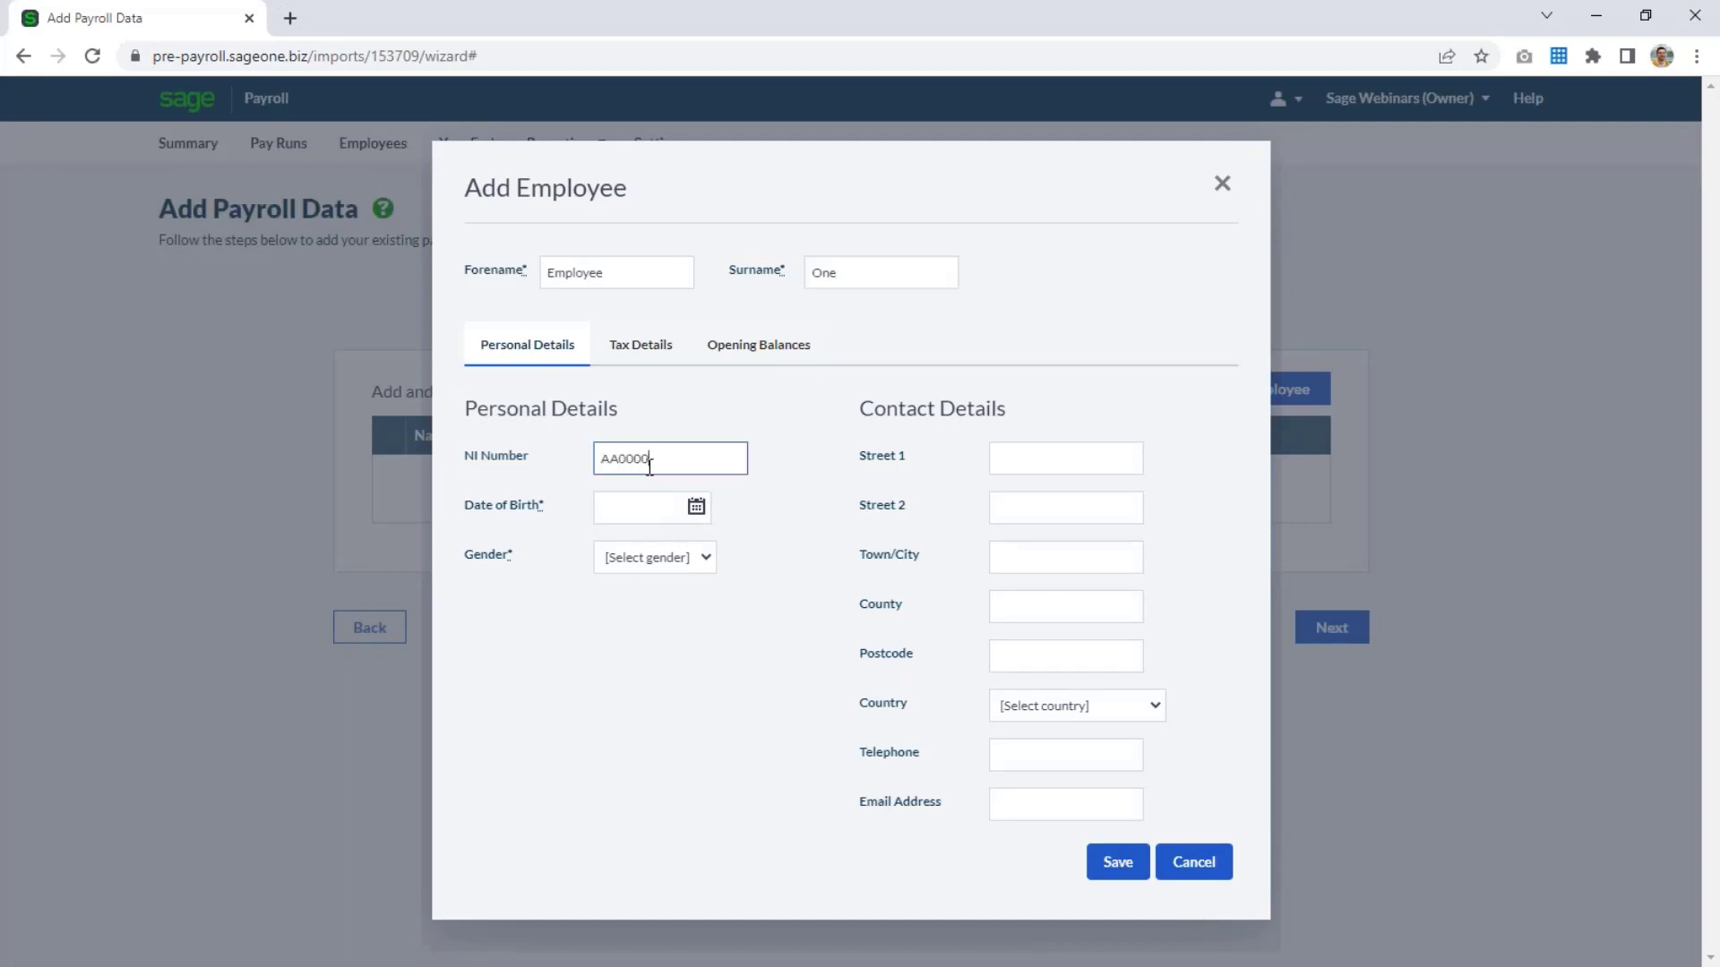
type("01A")
key("Tab")
type("09/03/1990")
key("Tab")
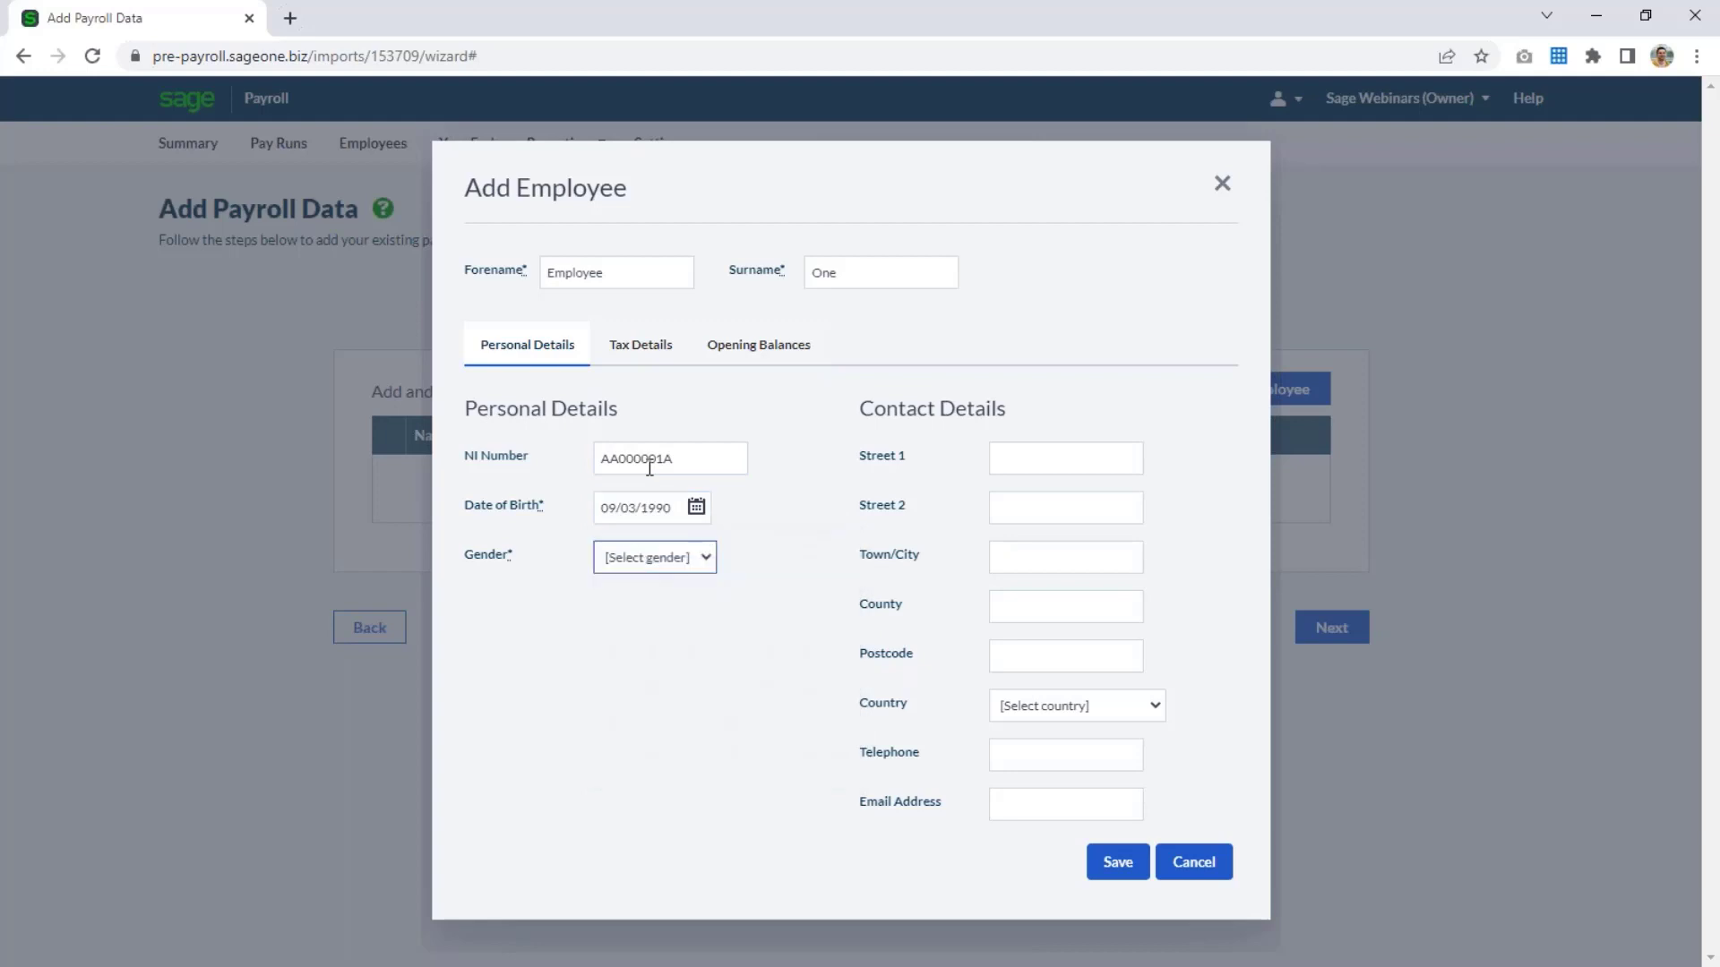
key("m")
key("Tab")
Set the employee's pay cycle to Monthly, start date to 01/01/2020 and payment method to Cash in the tax details.
left_click(638, 347)
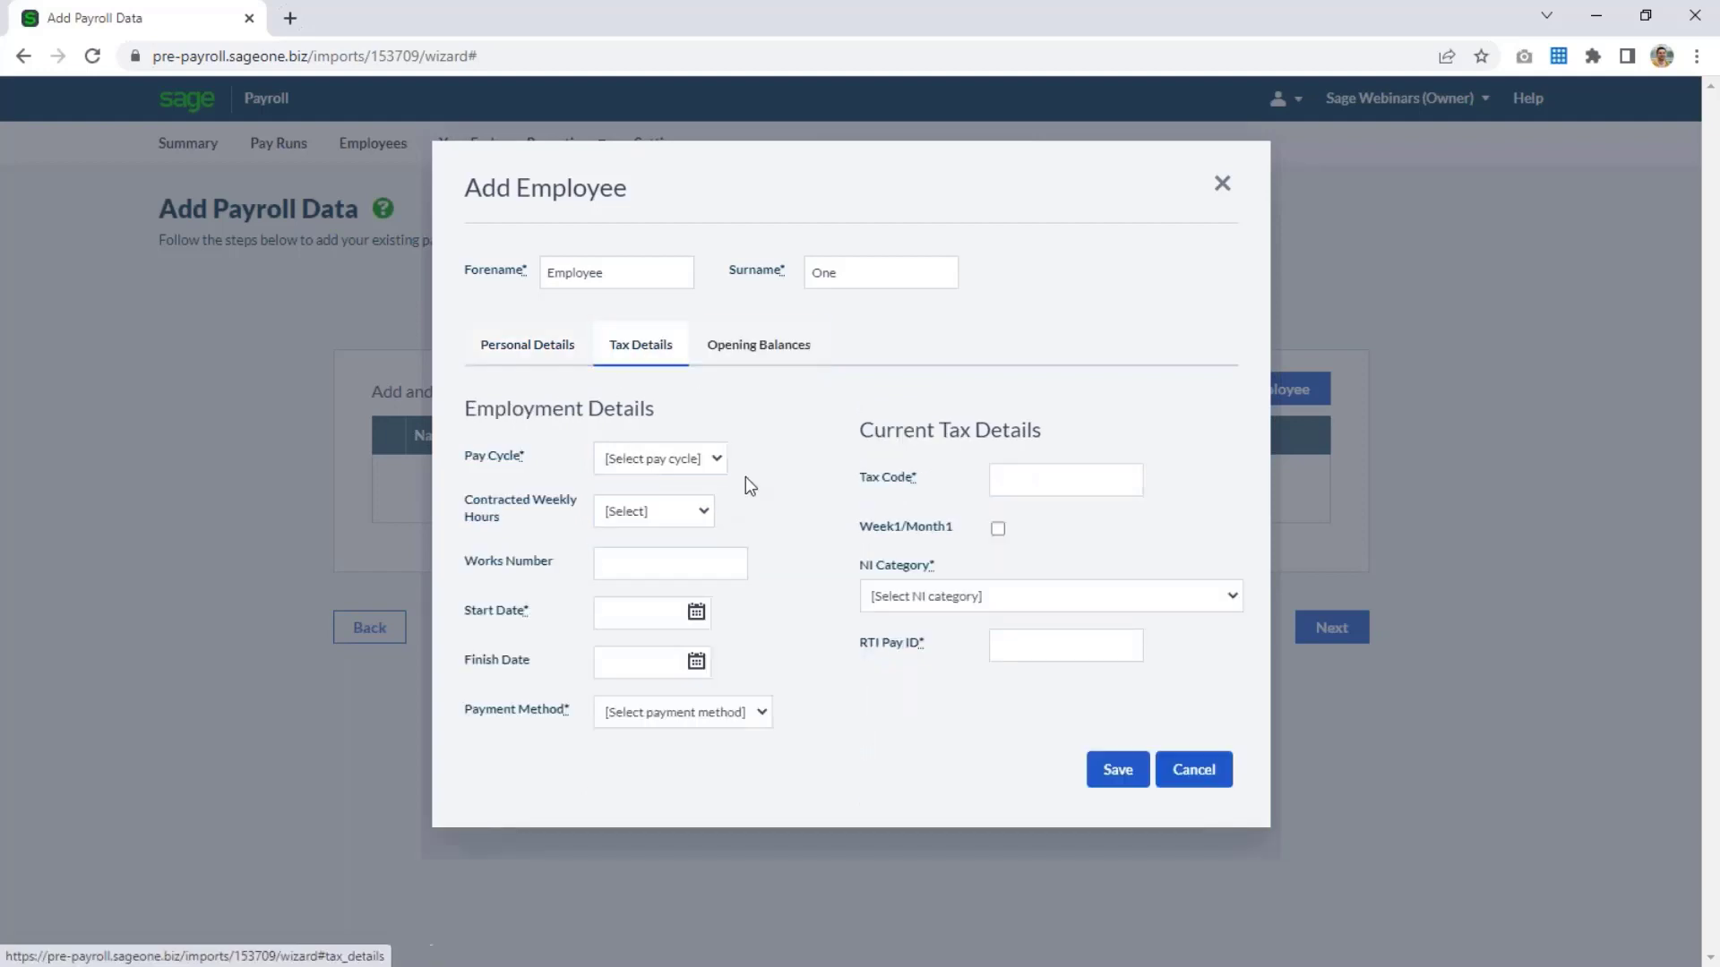
left_click(696, 462)
left_click(683, 527)
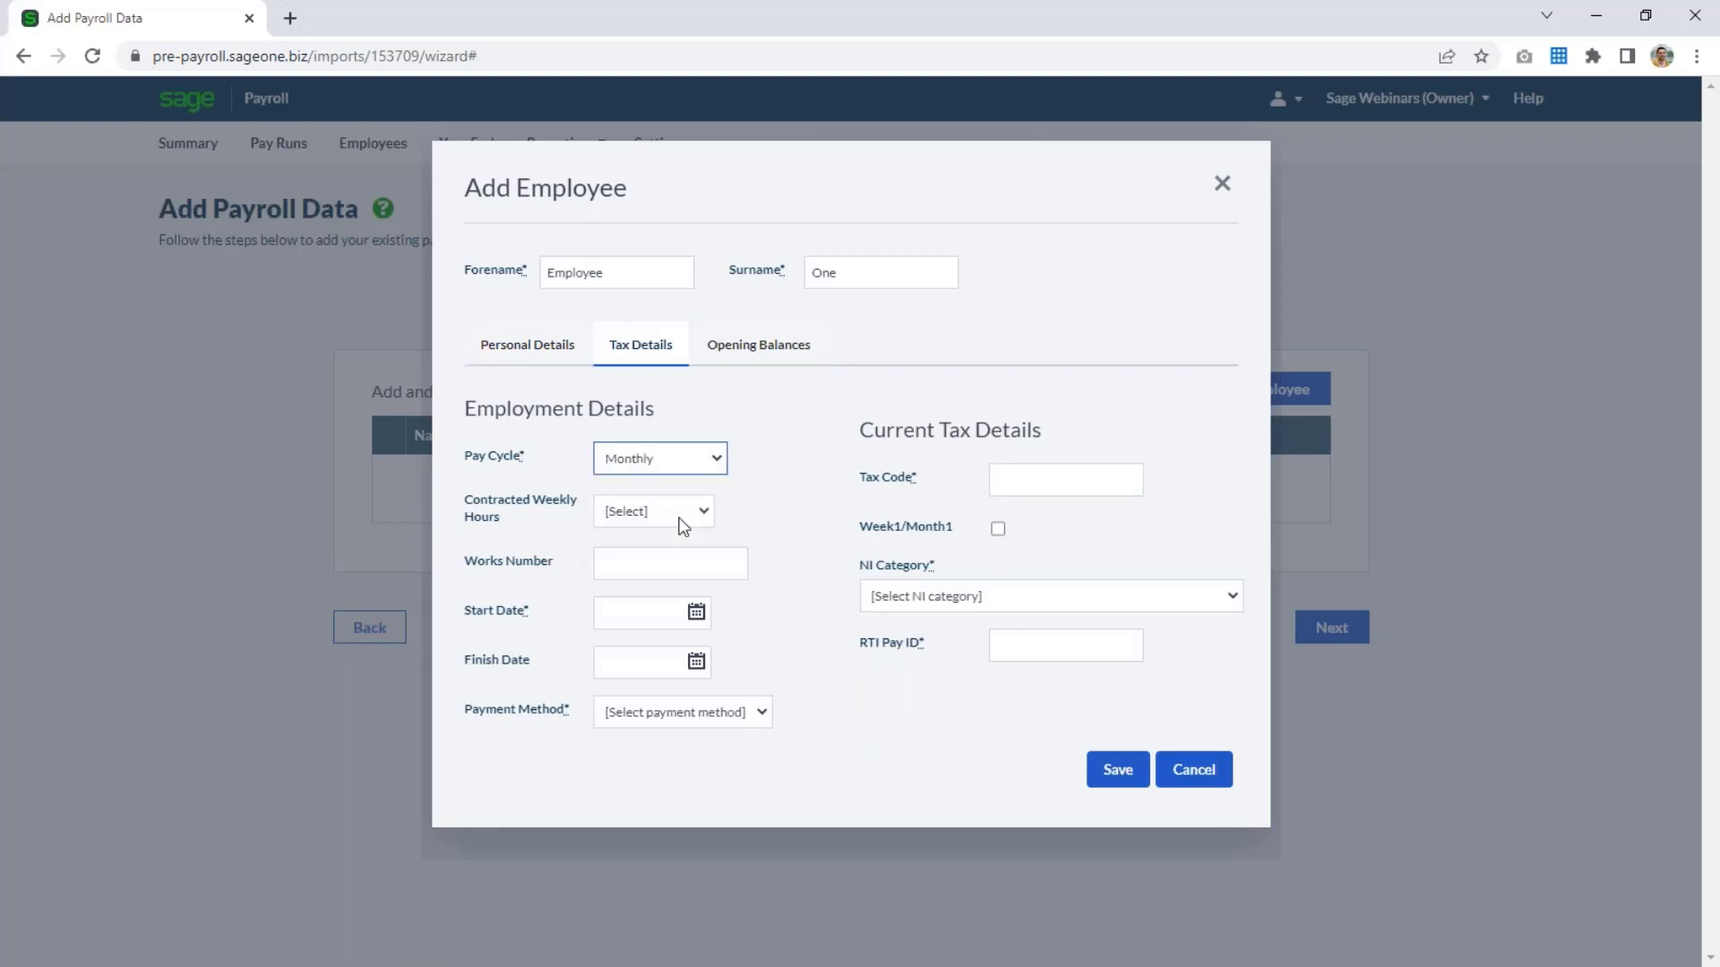
left_click(650, 611)
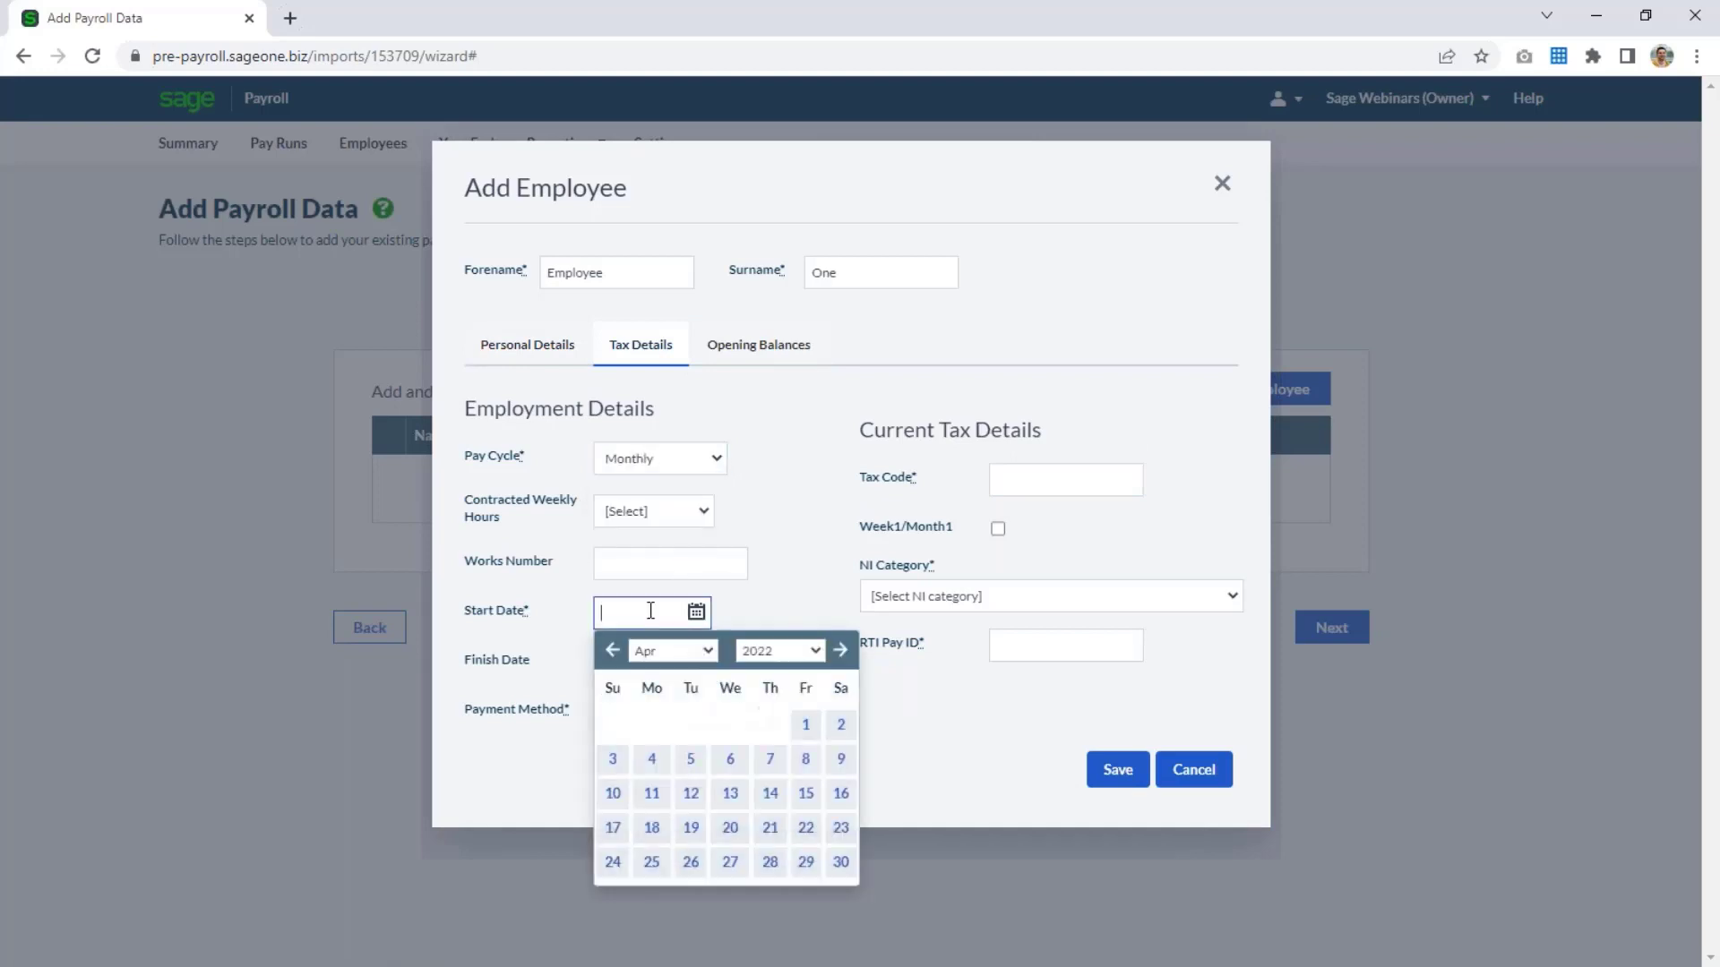
type("01/01/2020")
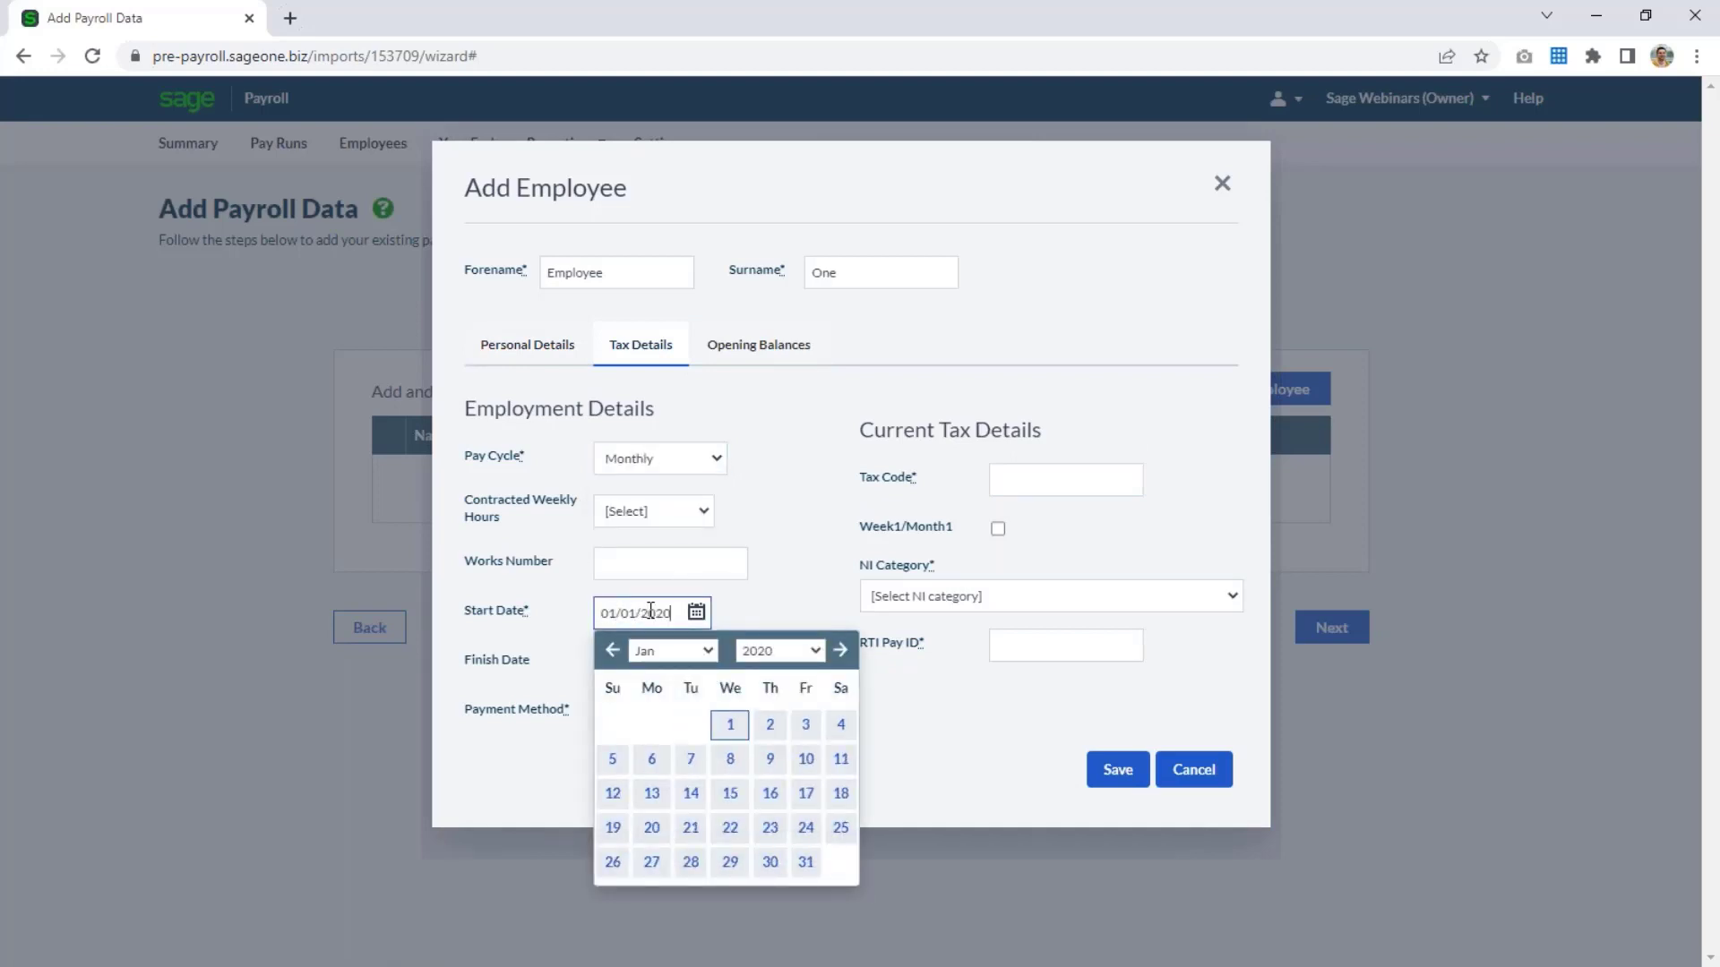
left_click(778, 597)
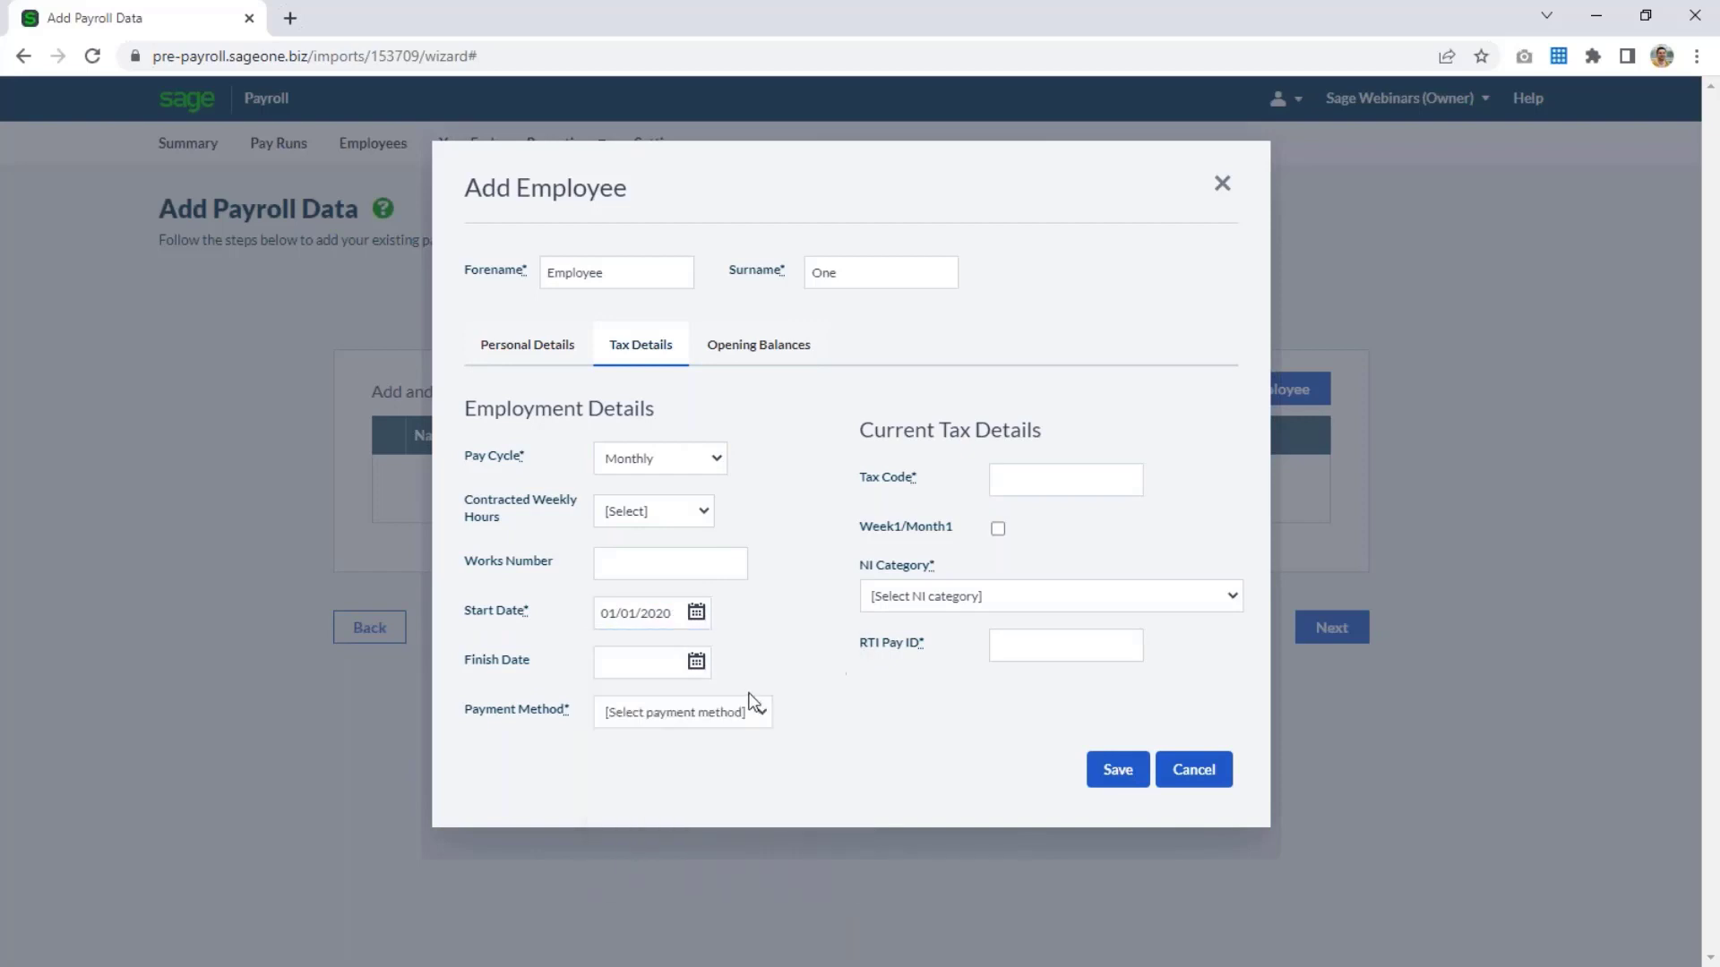
left_click(716, 712)
left_click(700, 761)
Enter tax code 1257L, choose NI category A (Over 21 Standard Rate) and fill in the employee's RTI Pay ID.
left_click(1013, 464)
type("1257")
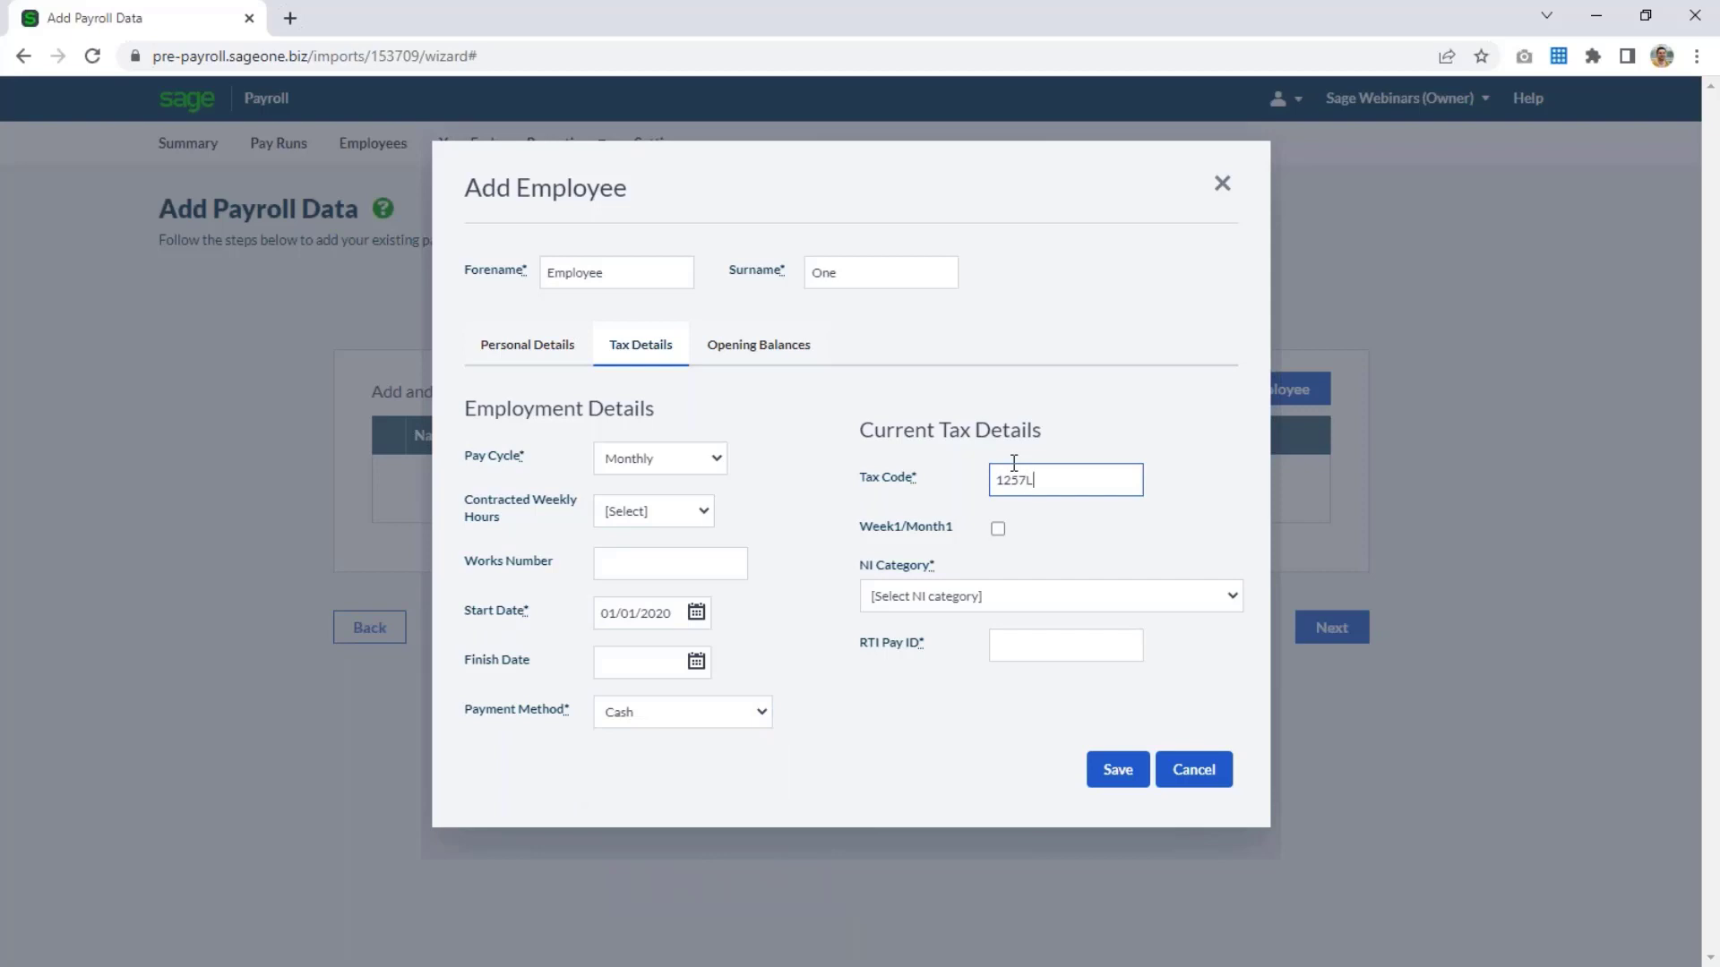
type("L")
left_click(979, 606)
left_click(982, 636)
left_click(1029, 645)
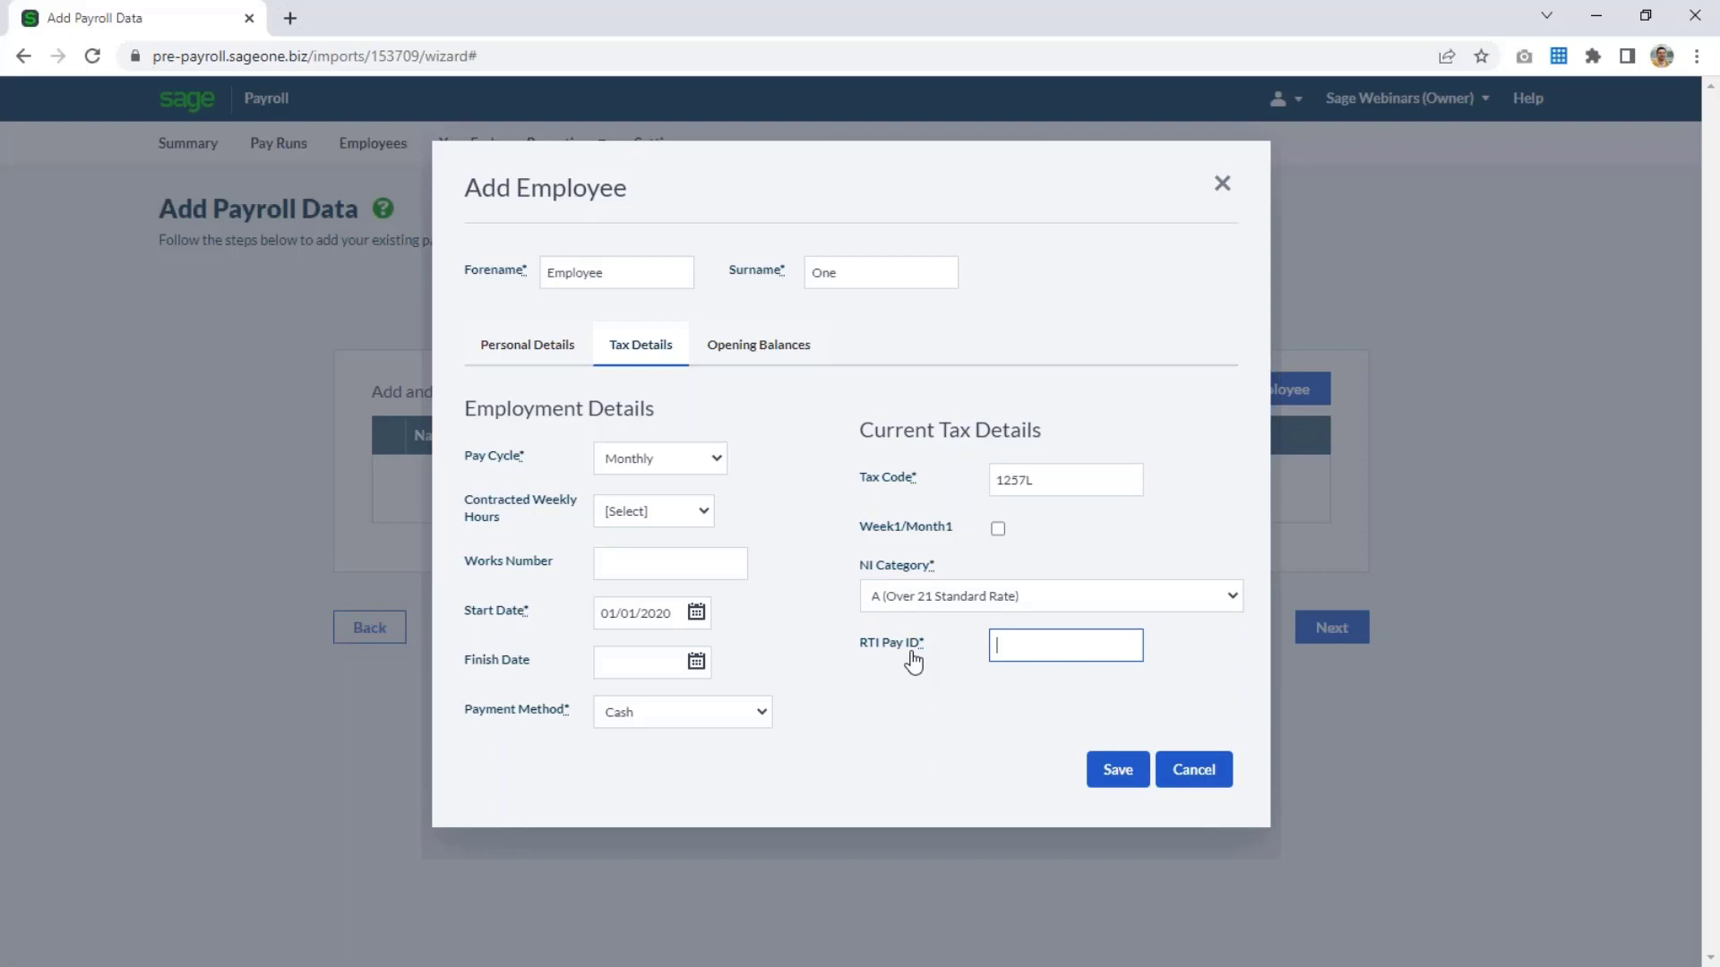
type("0001")
key("Tab")
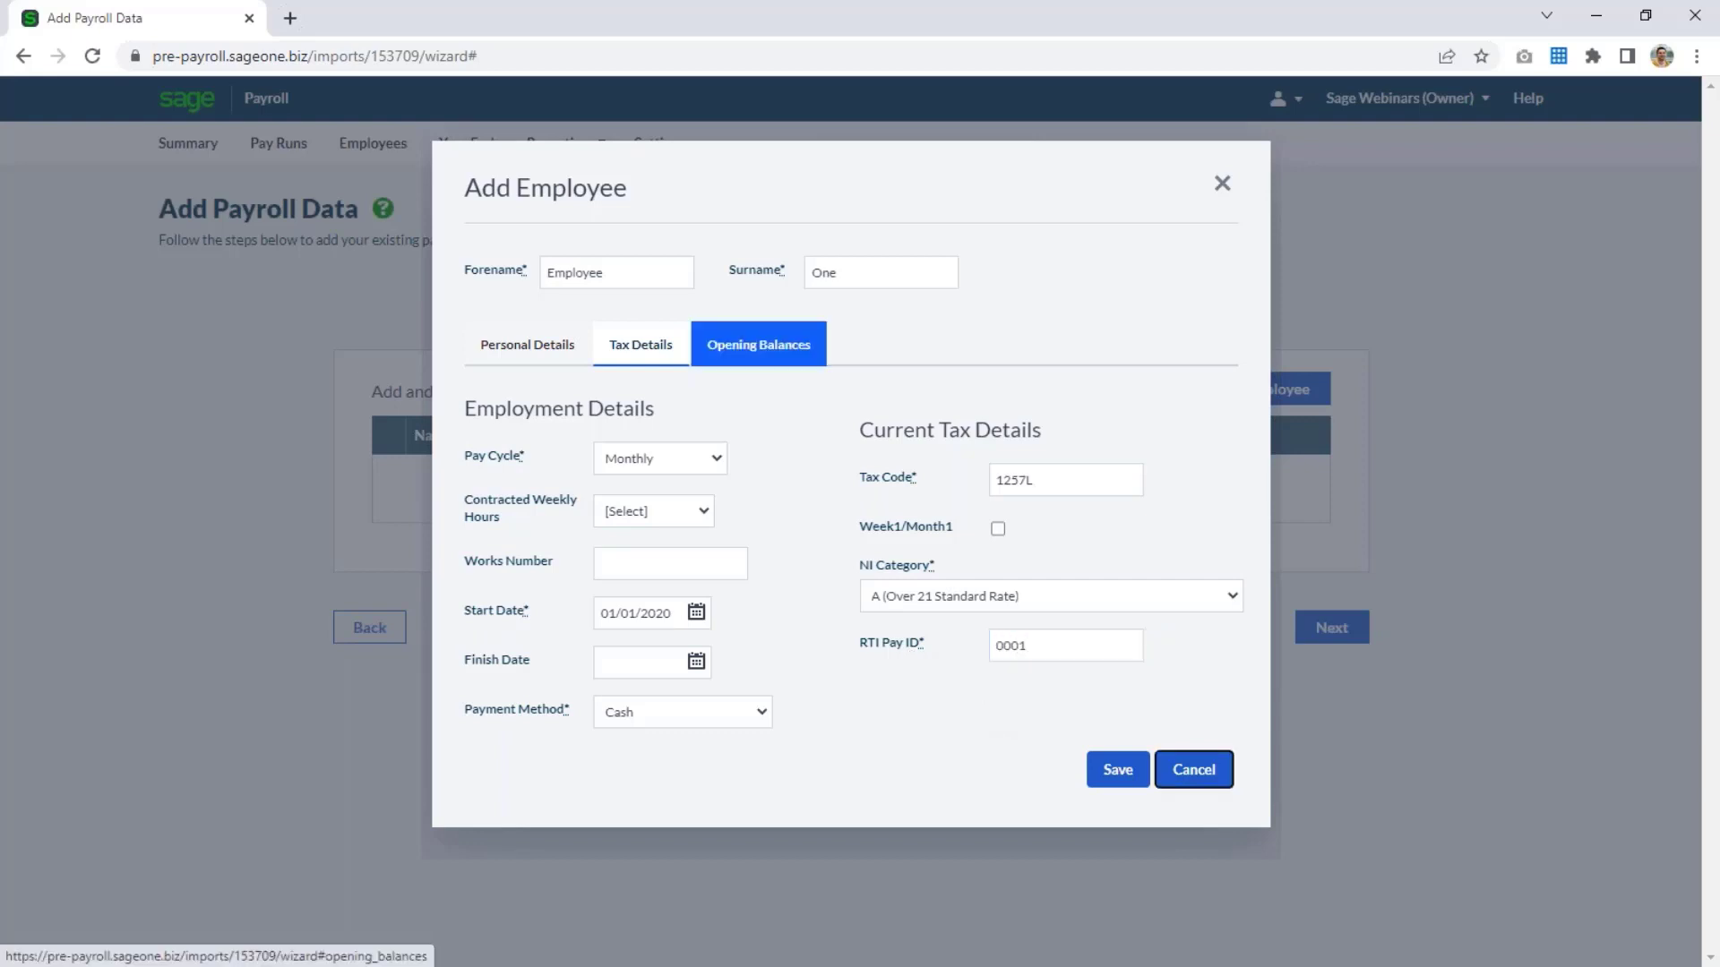
In the opening balances, mark the employee as paid this tax year and set the first NI category to A.
left_click(722, 348)
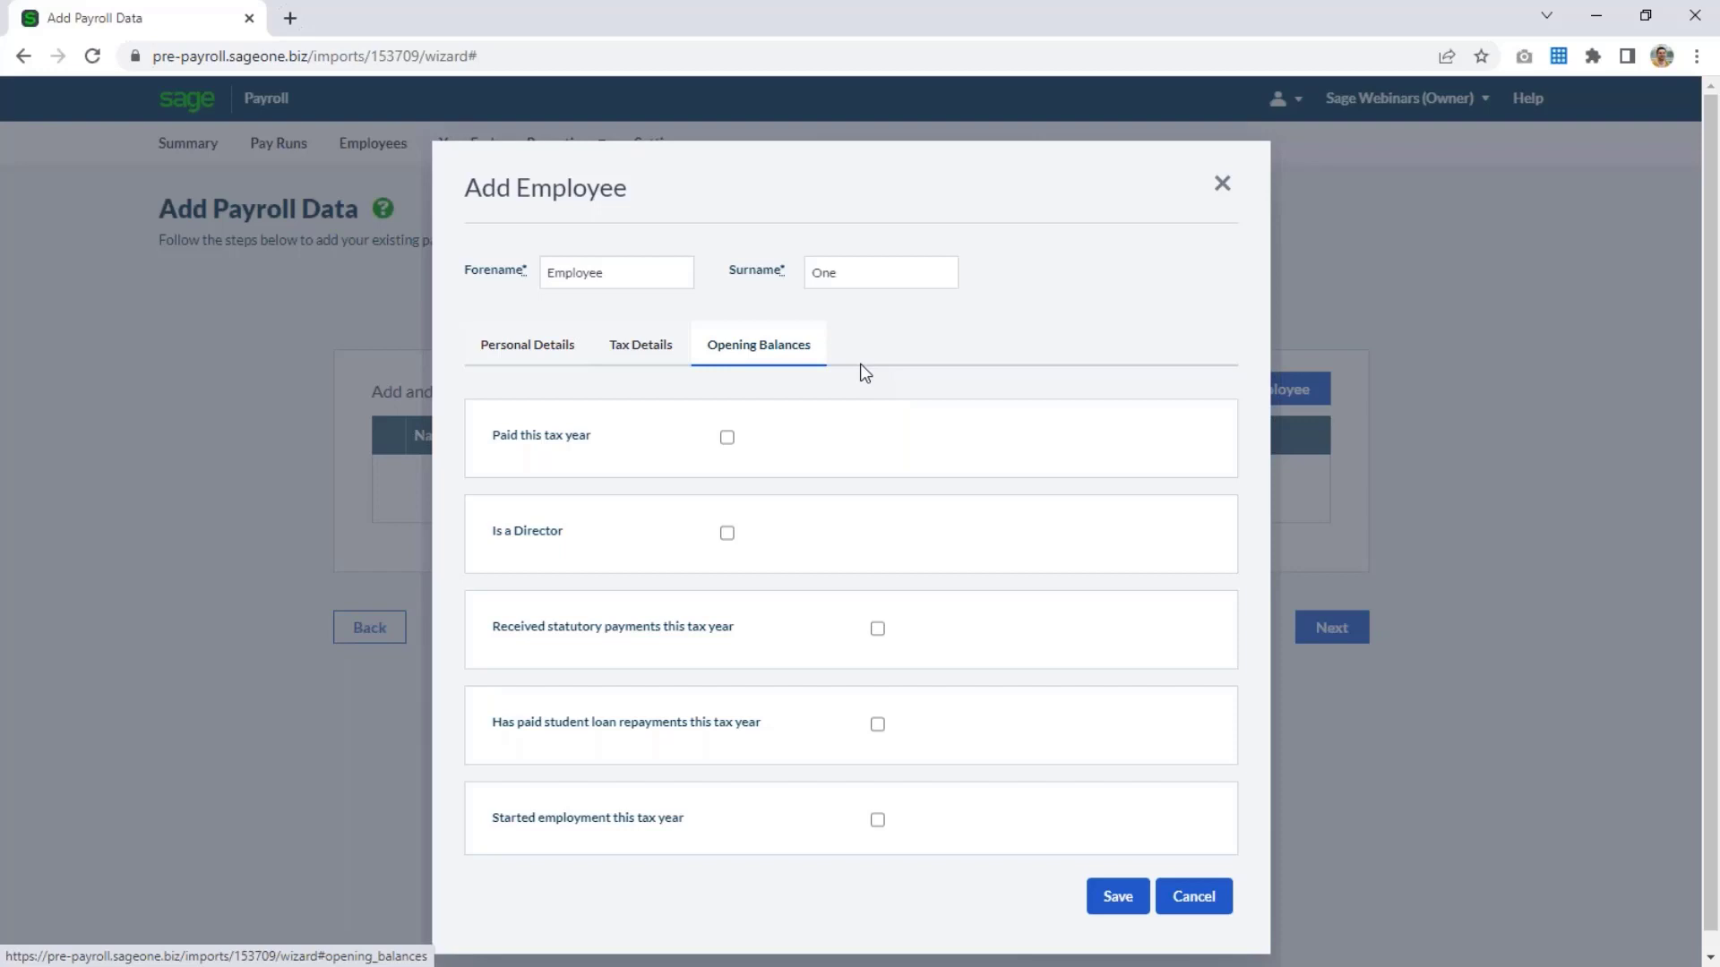
left_click(728, 439)
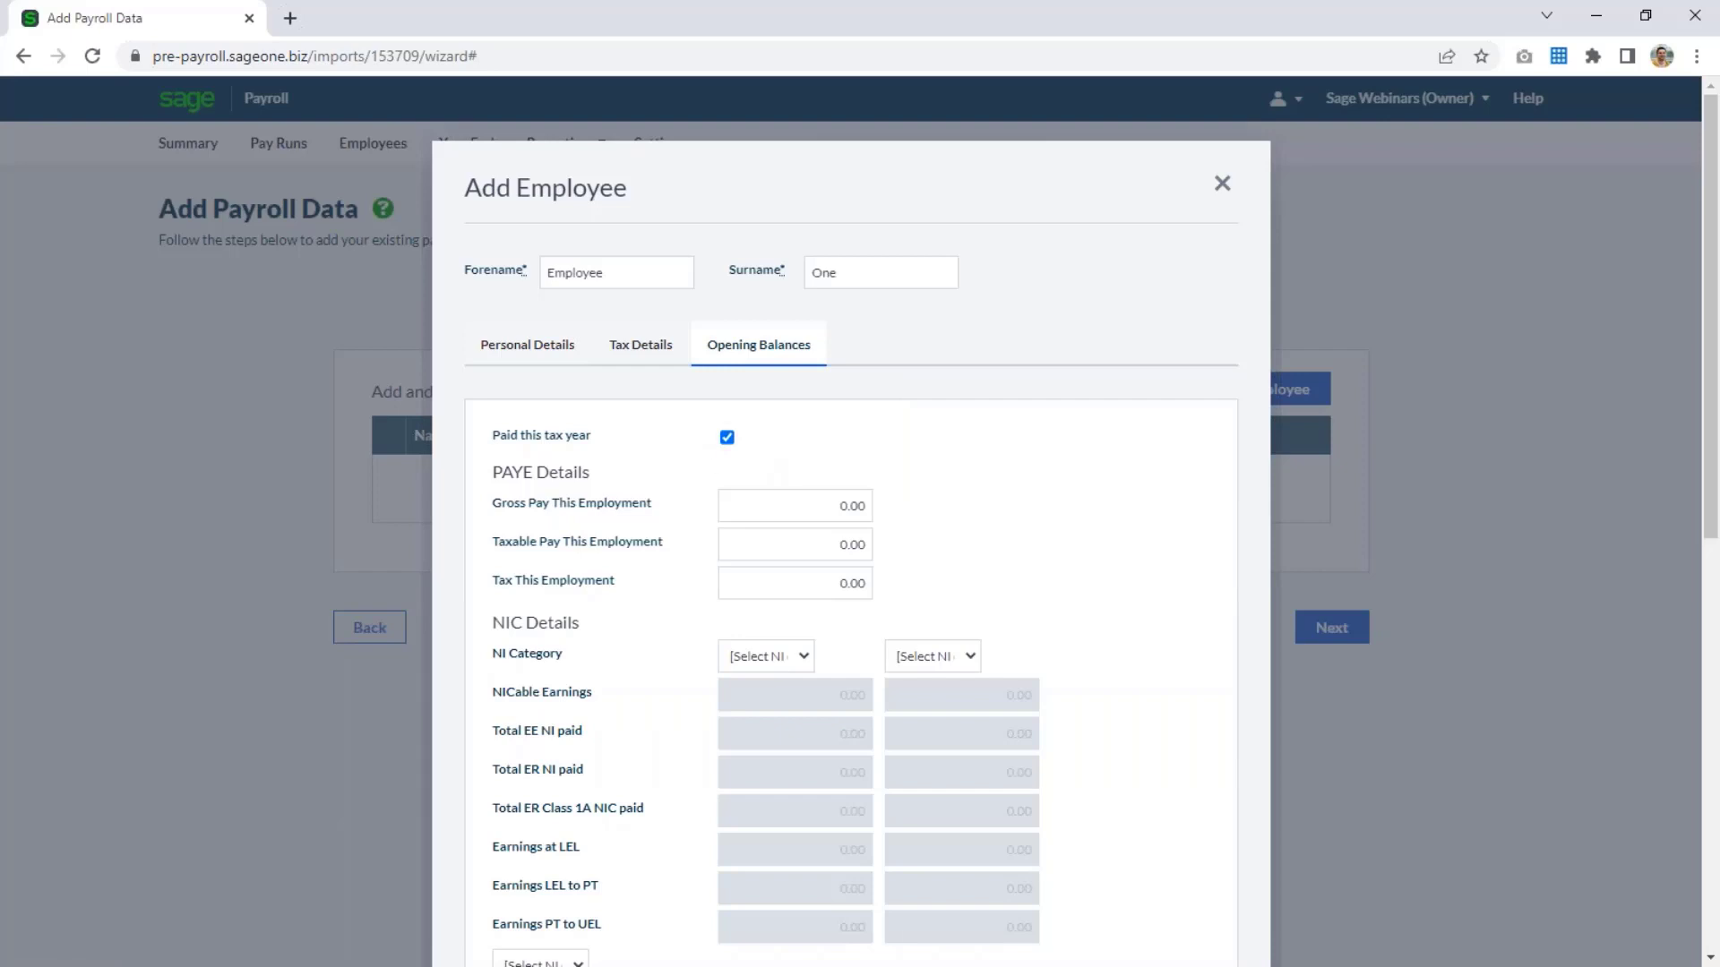
scroll(869, 477, "down", 1)
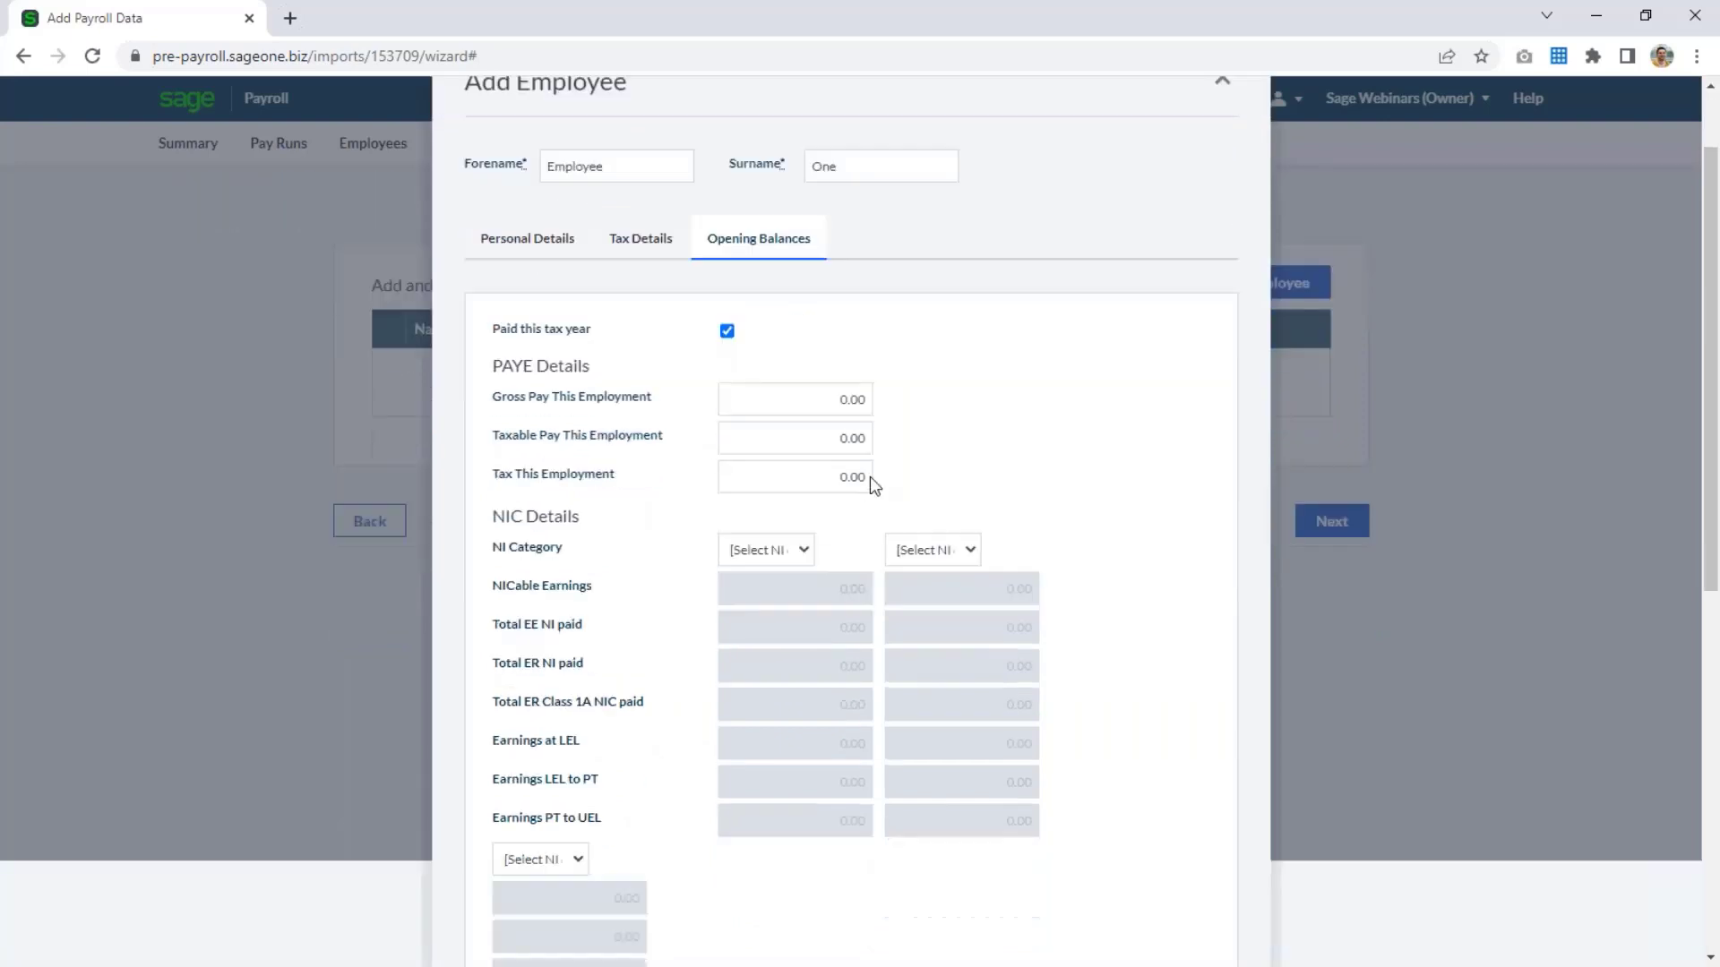
left_click(774, 555)
left_click(767, 593)
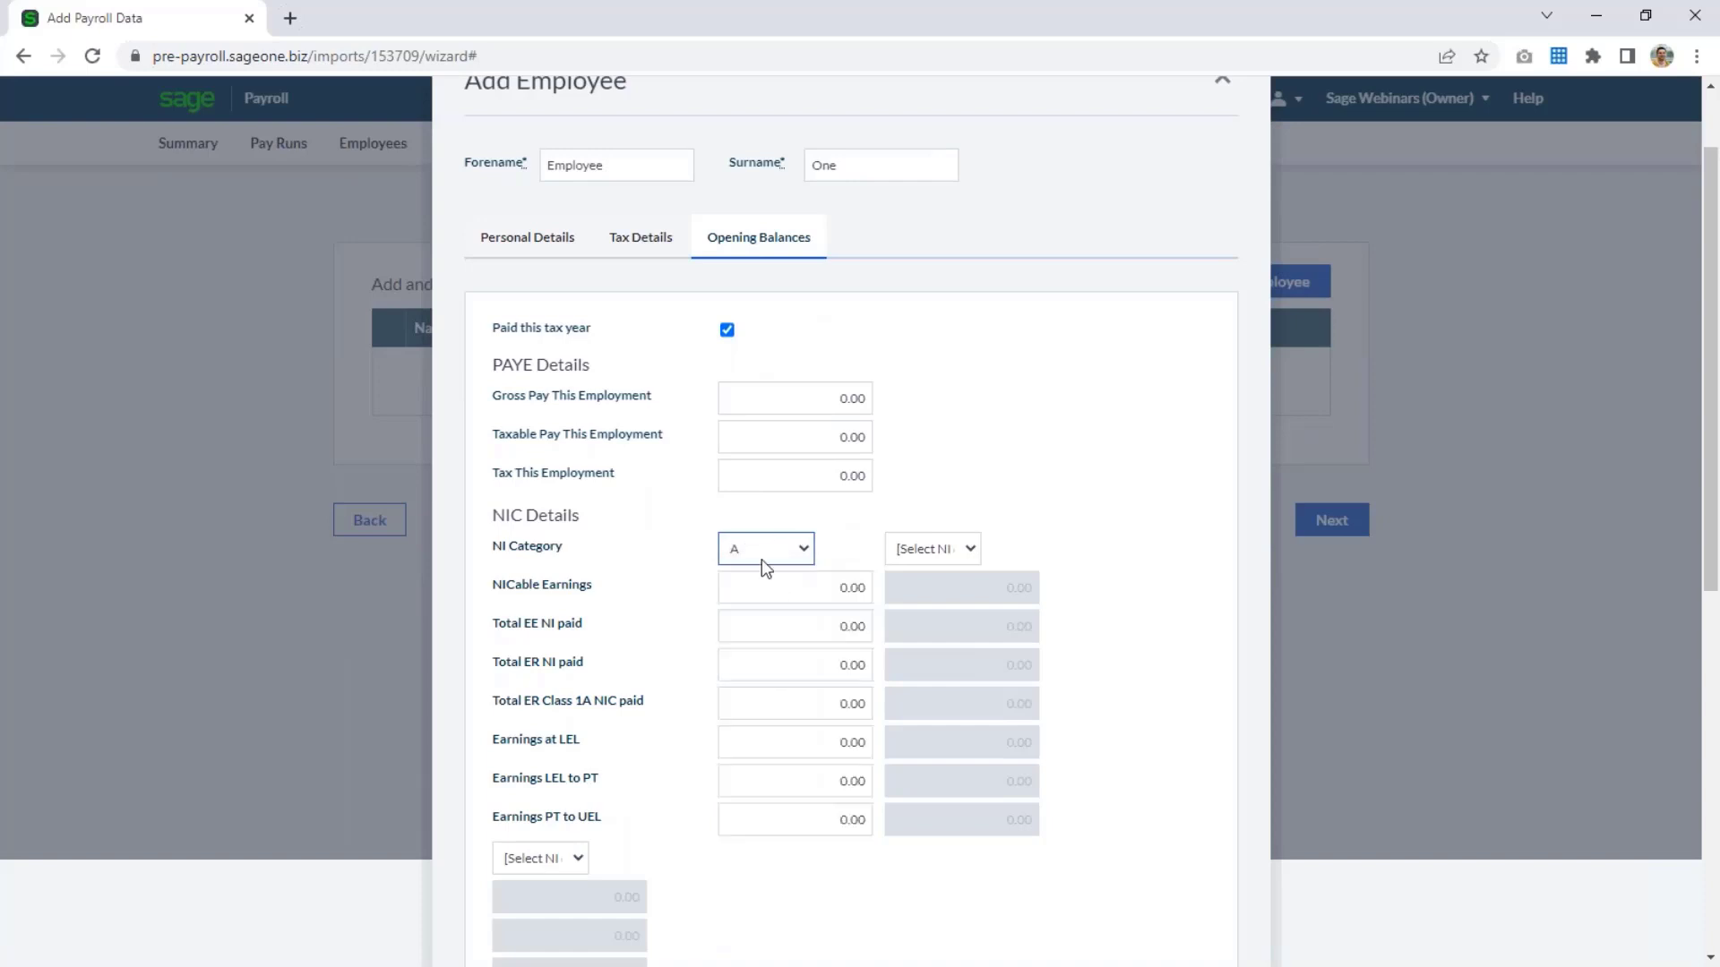
Mark the employee as a director to view the directorship fields, and switch the option off again.
scroll(1017, 334, "down", 2)
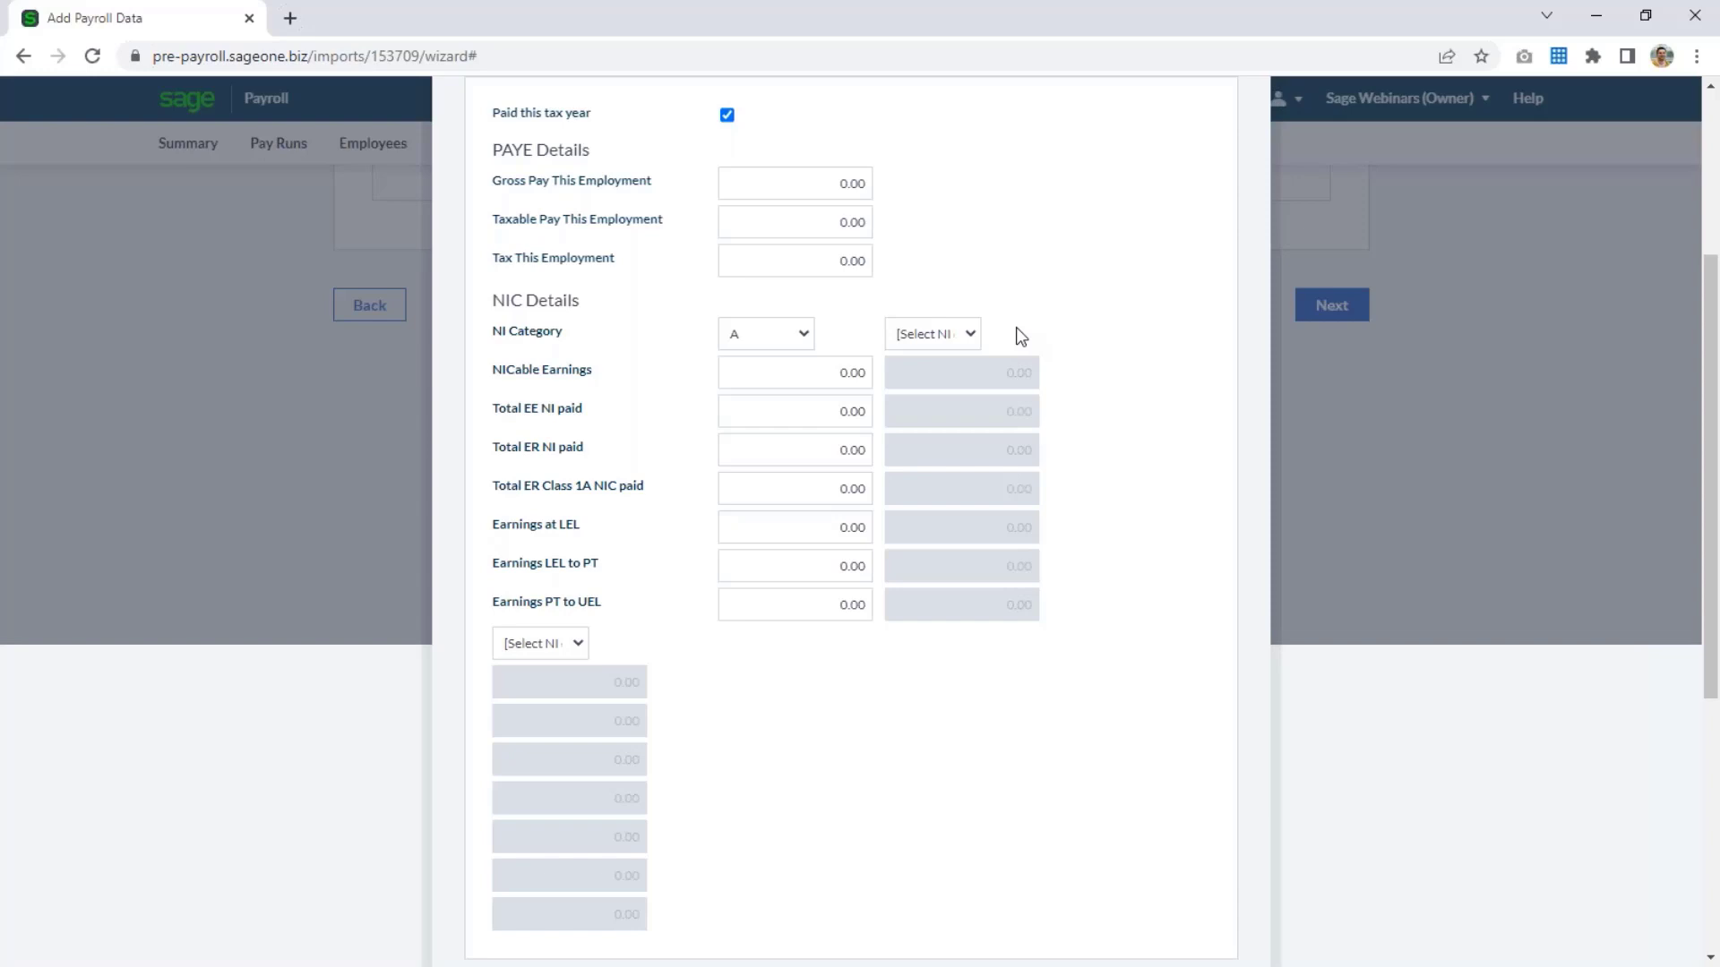
scroll(1018, 334, "down", 5)
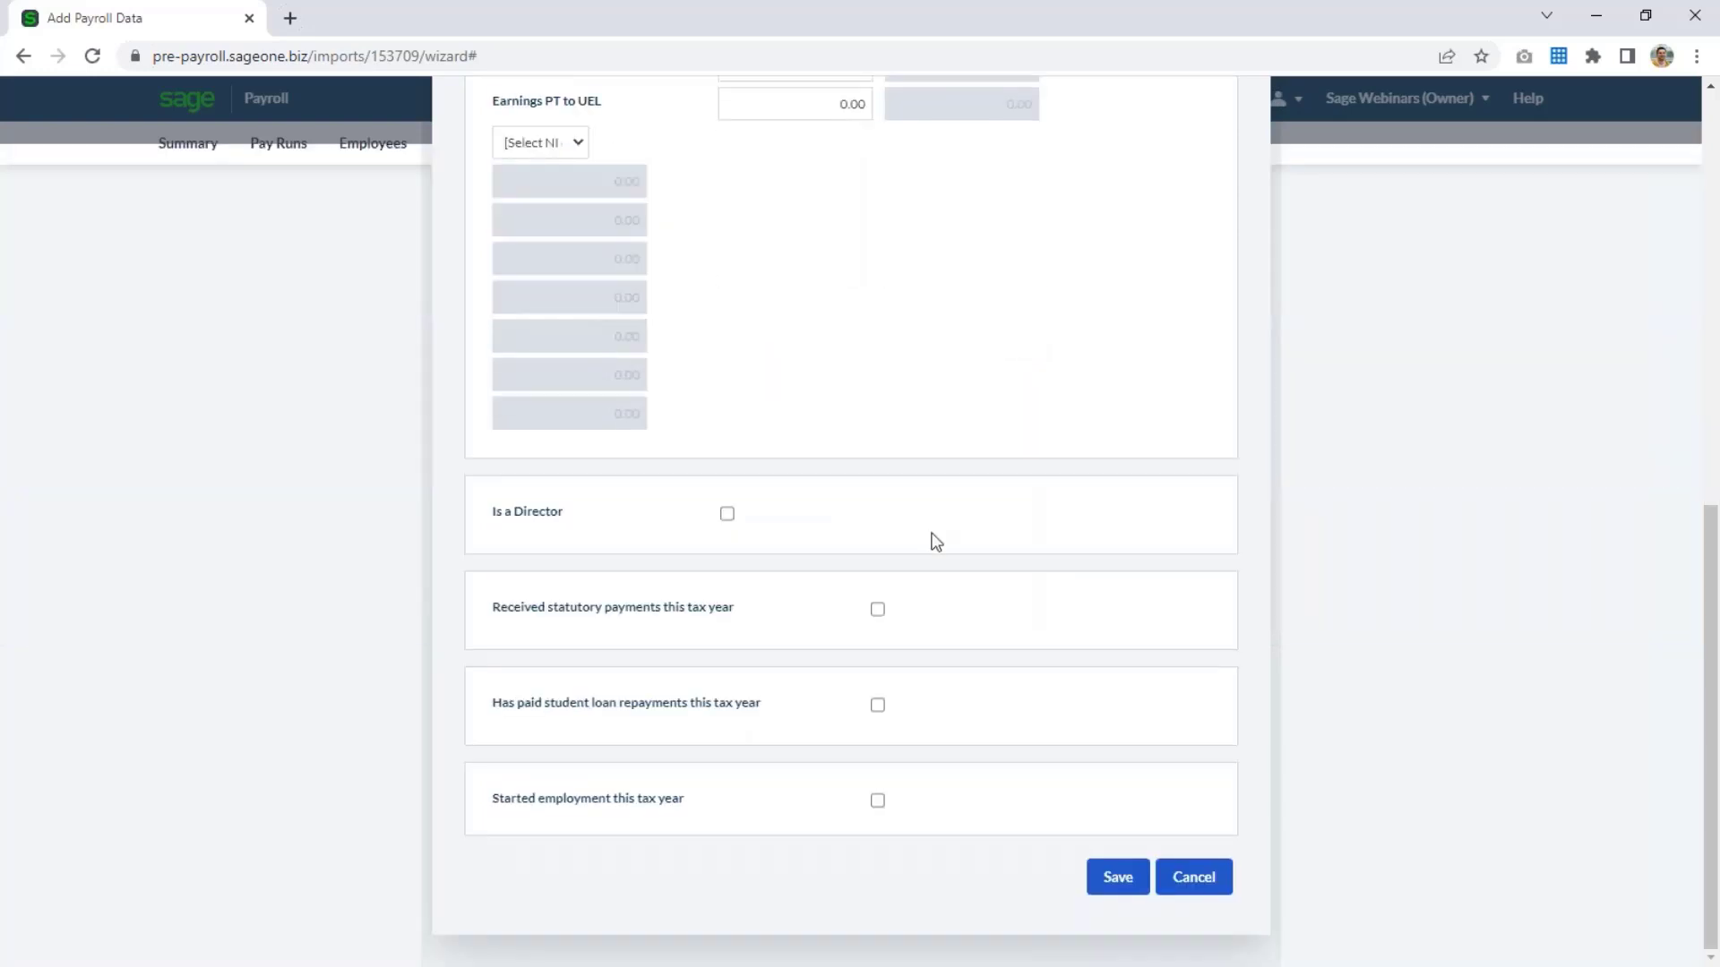
left_click(726, 514)
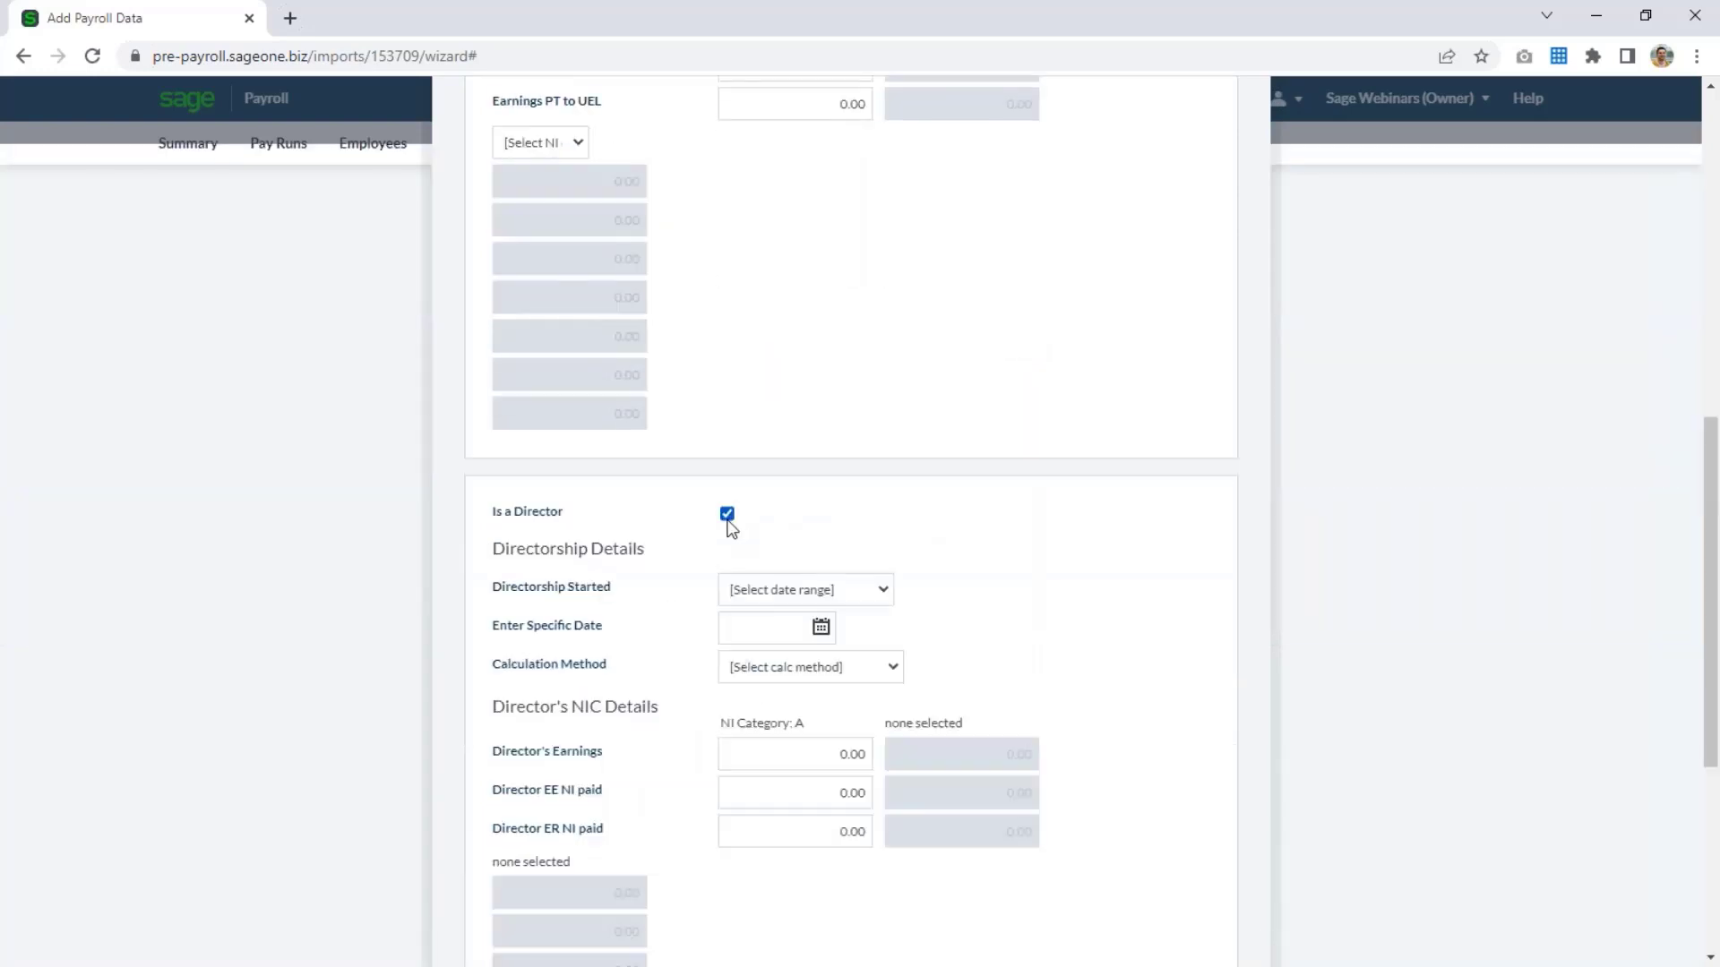
left_click(726, 515)
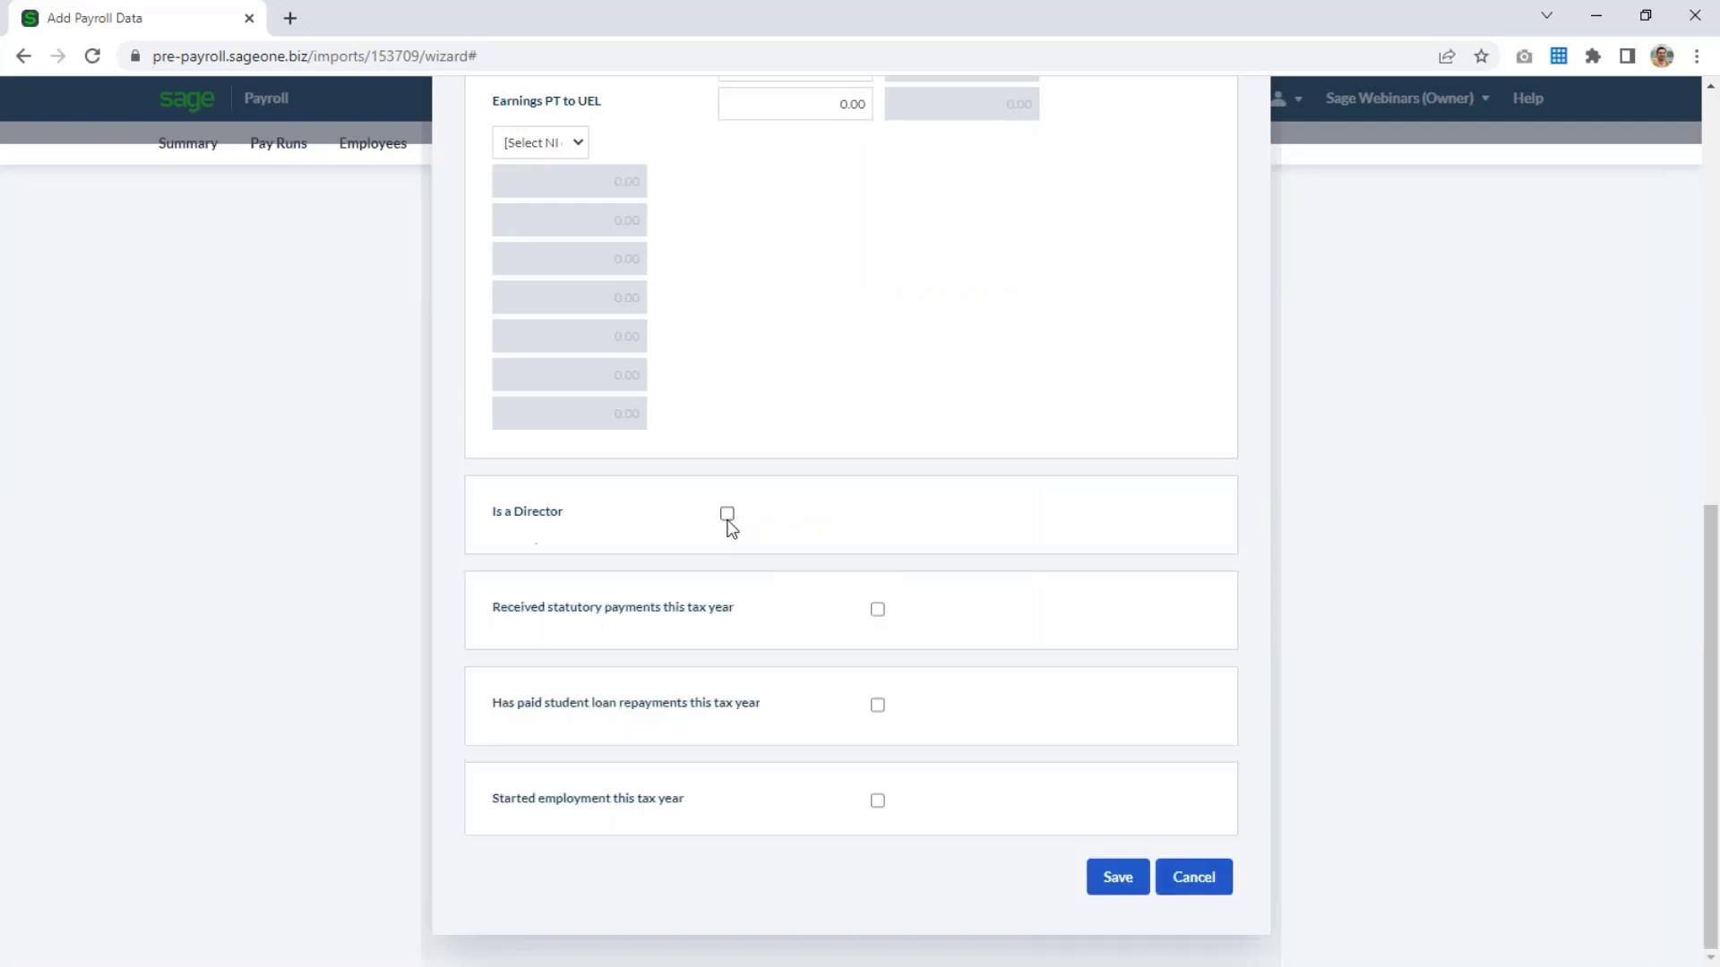
Switch on the statutory payments and student loan repayments options in turn to view their fields, switching each off again.
left_click(877, 610)
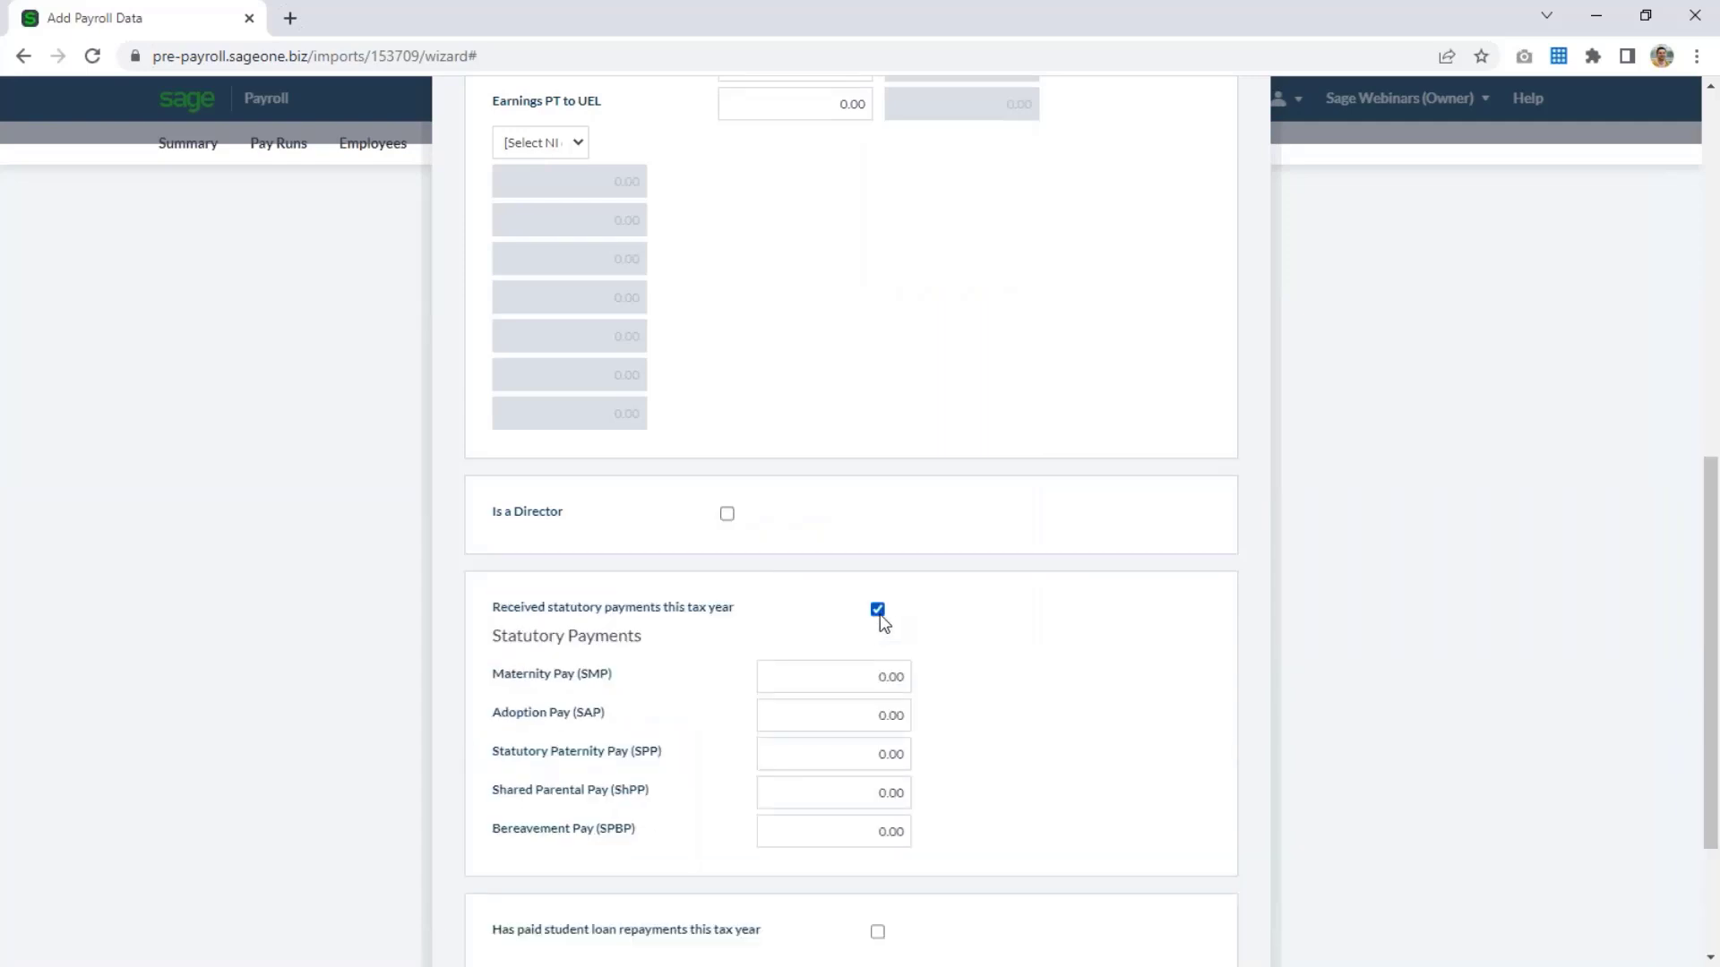
left_click(877, 610)
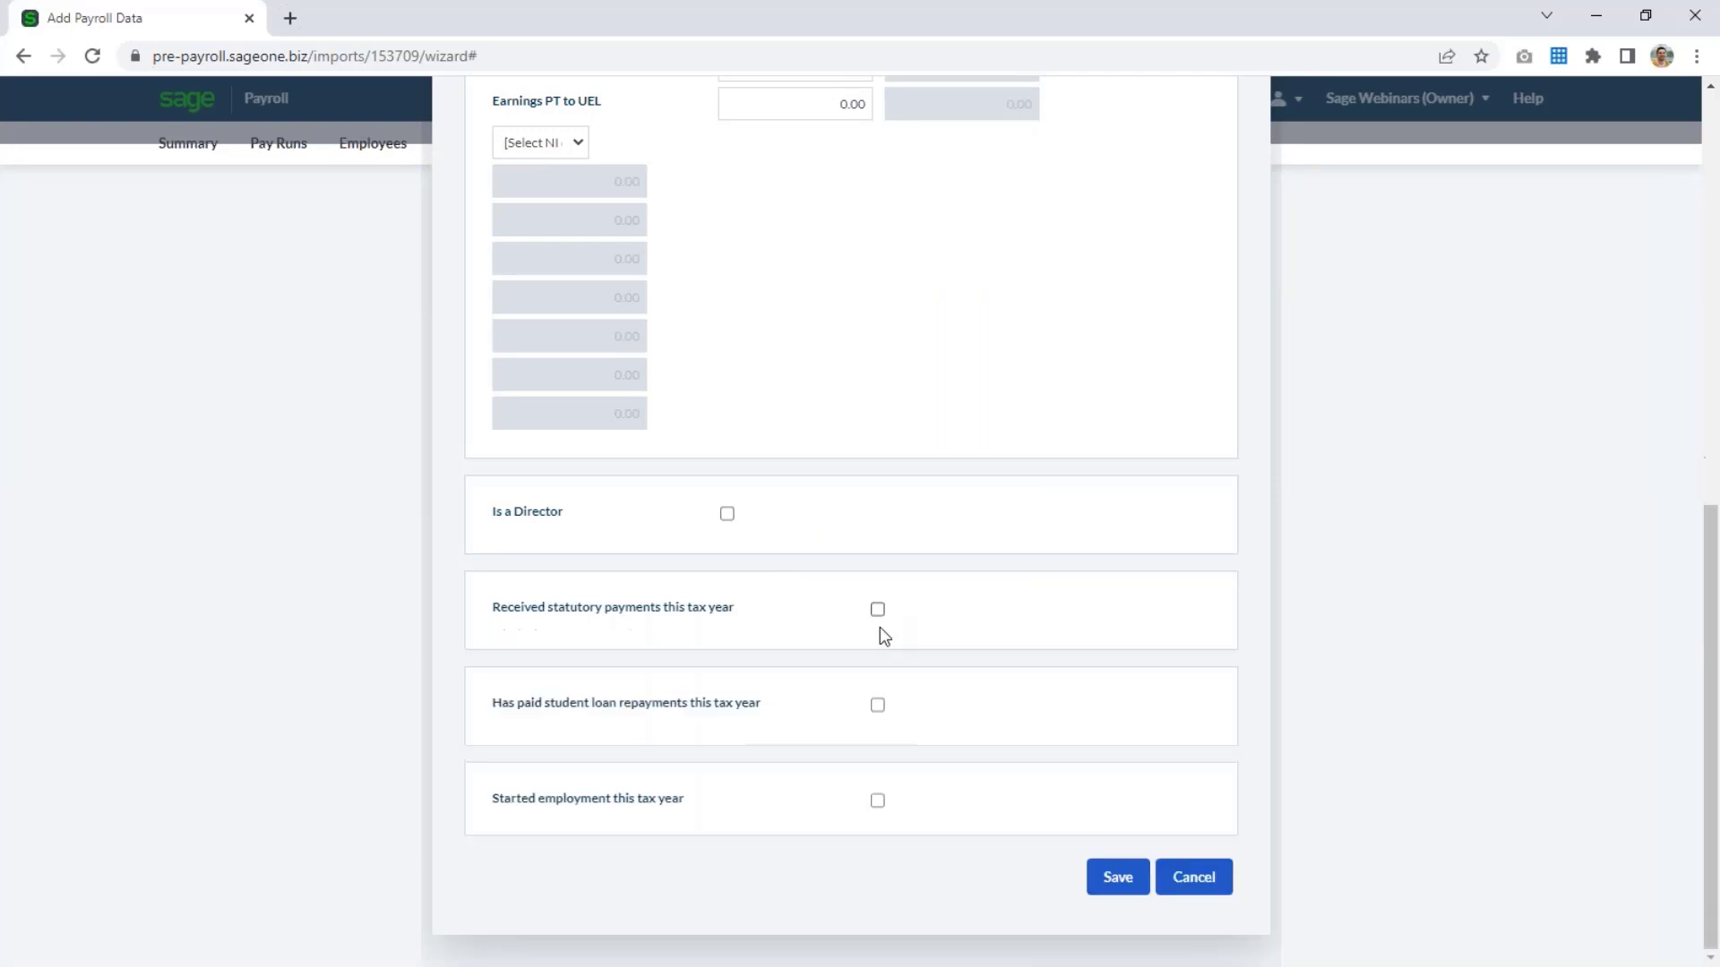
left_click(878, 706)
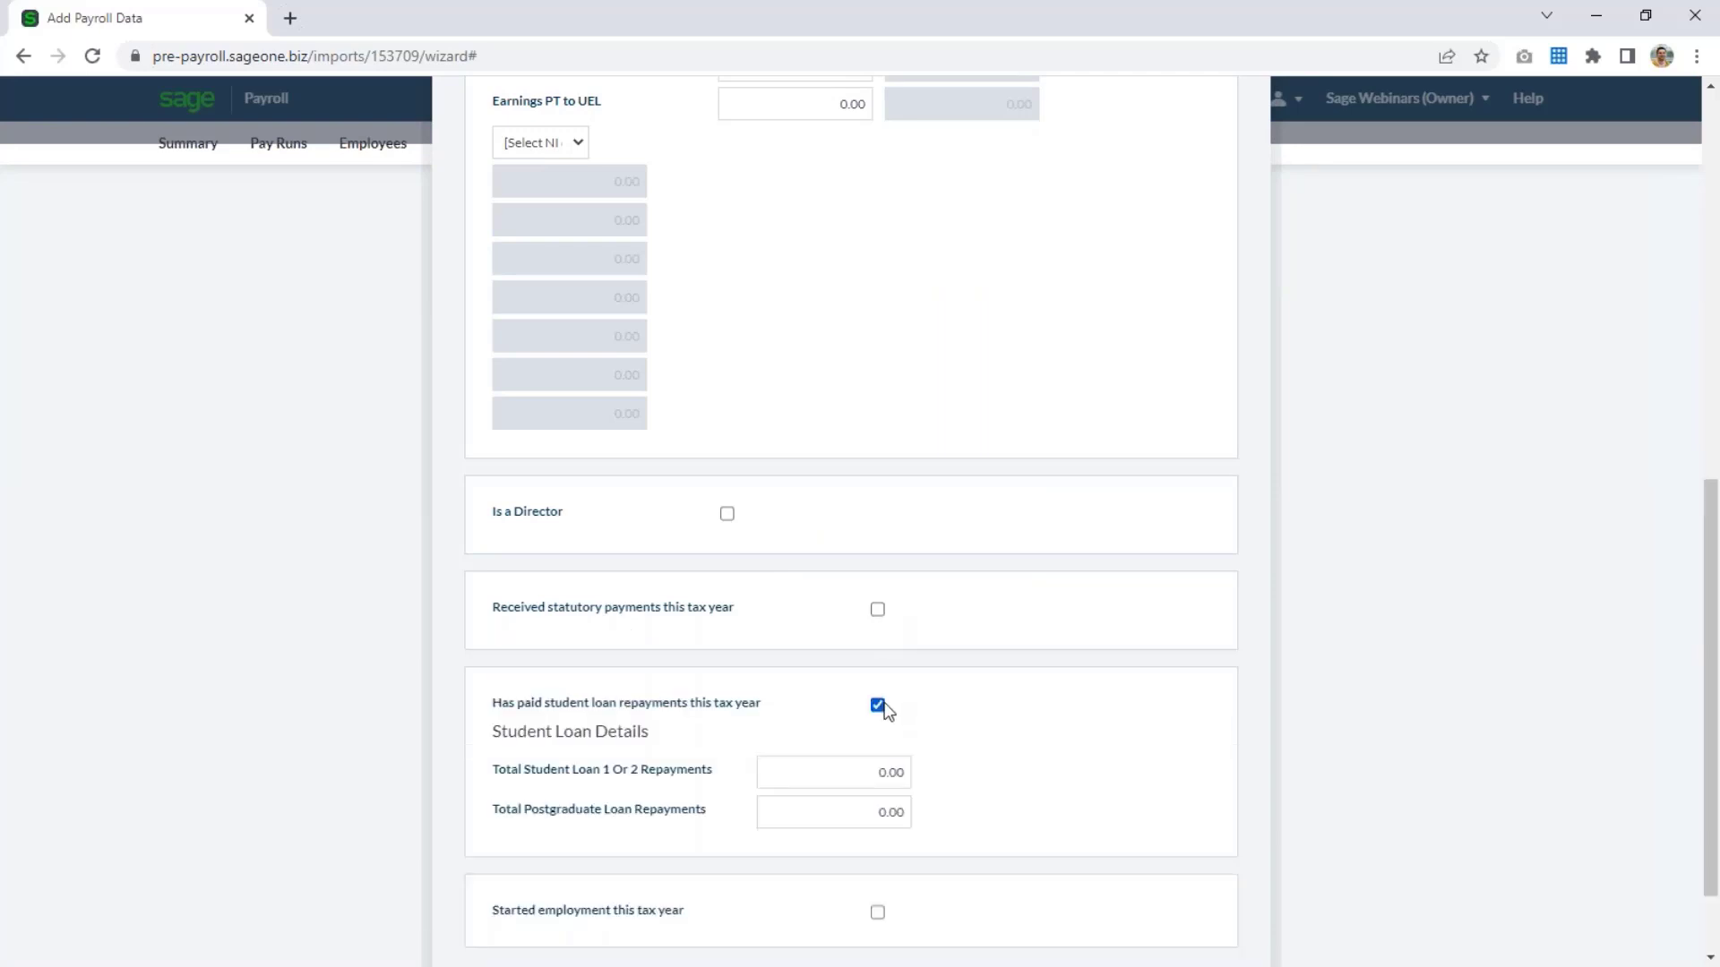
left_click(880, 706)
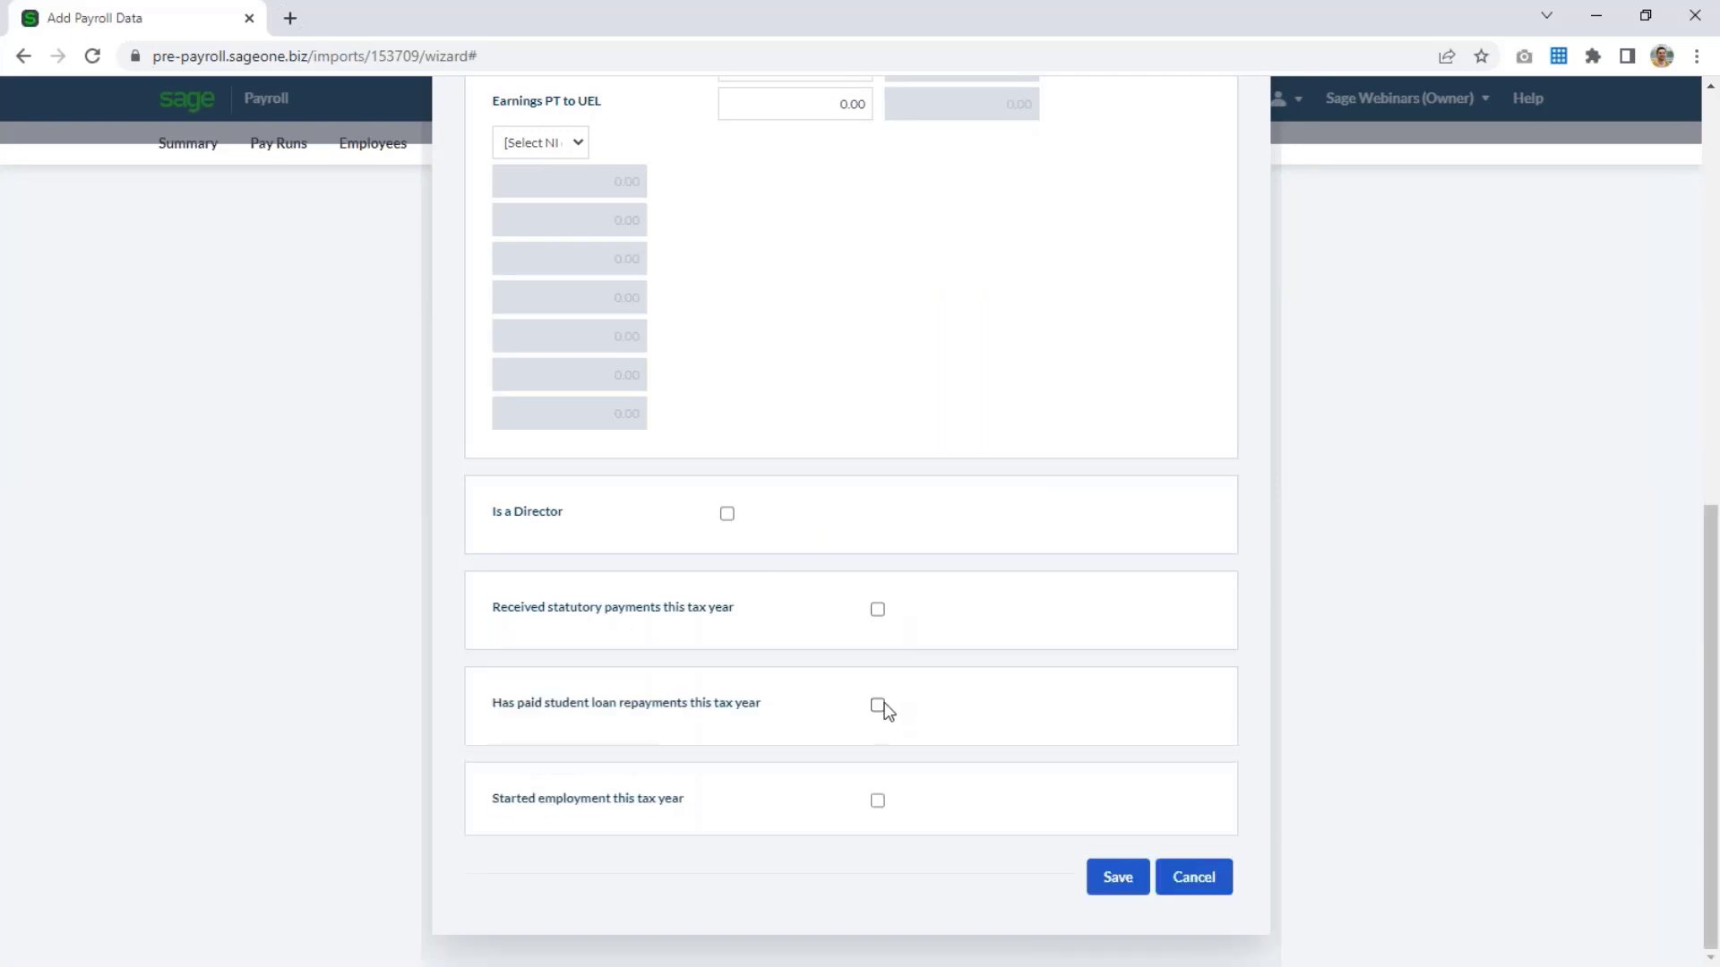
Mark the employee as having started employment this tax year, view the starting basis choices, and switch the option off again.
left_click(877, 801)
scroll(972, 742, "down", 1)
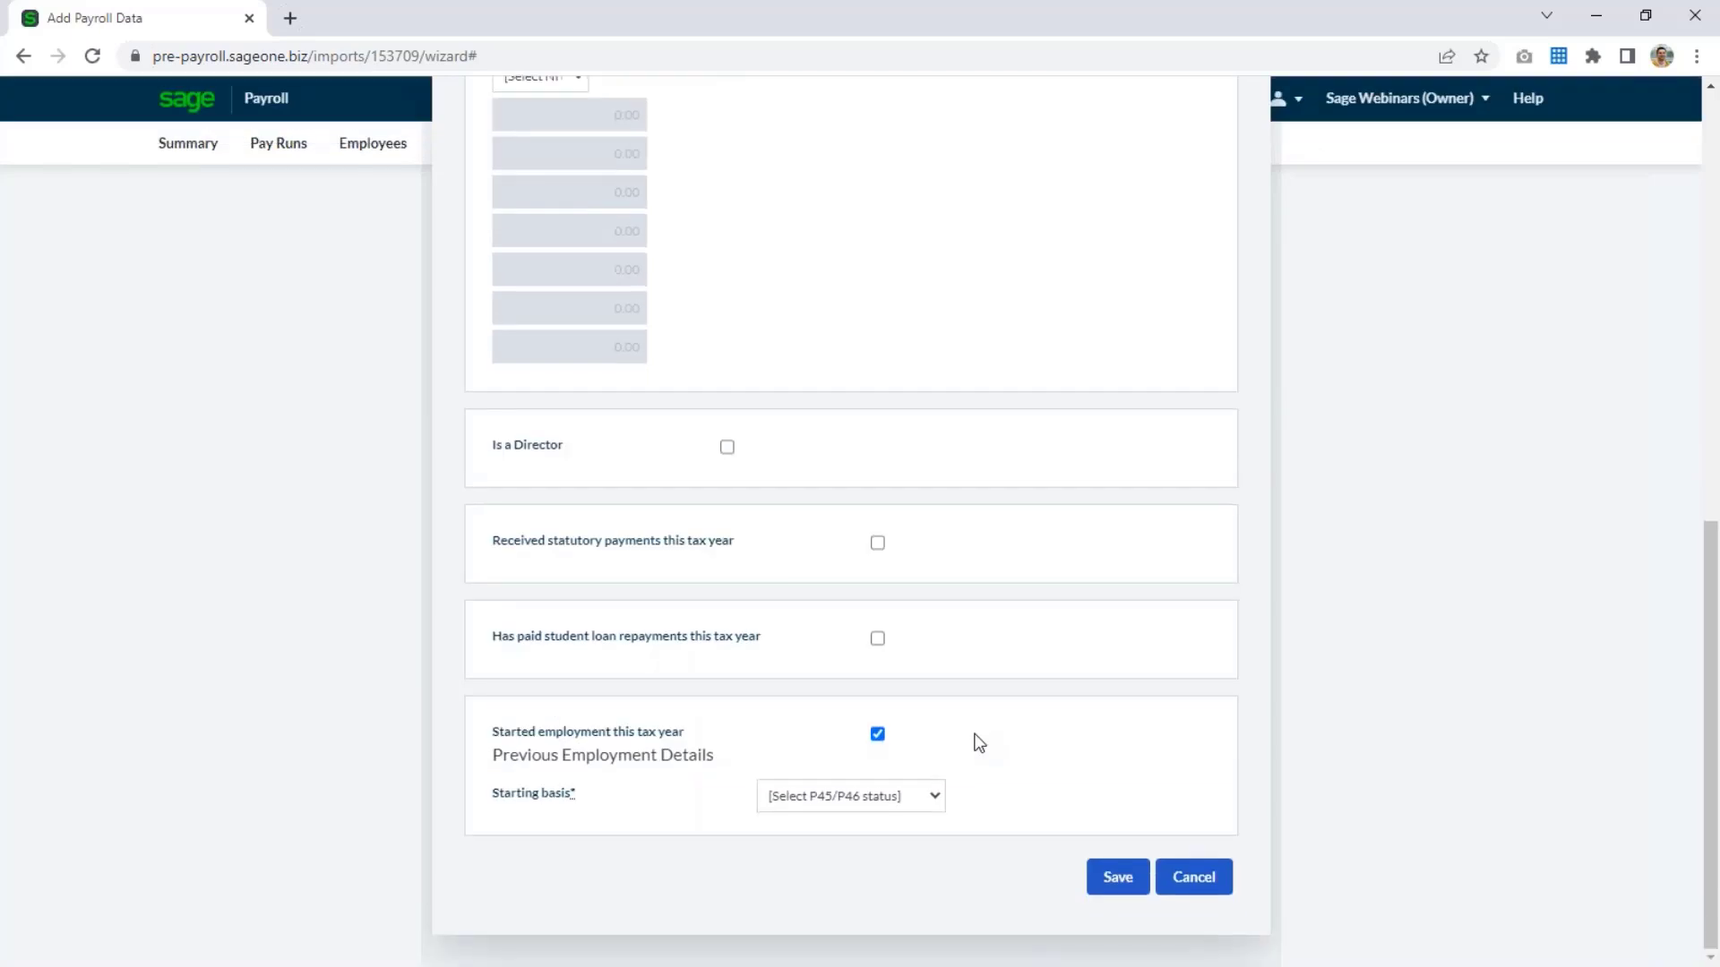
left_click(871, 800)
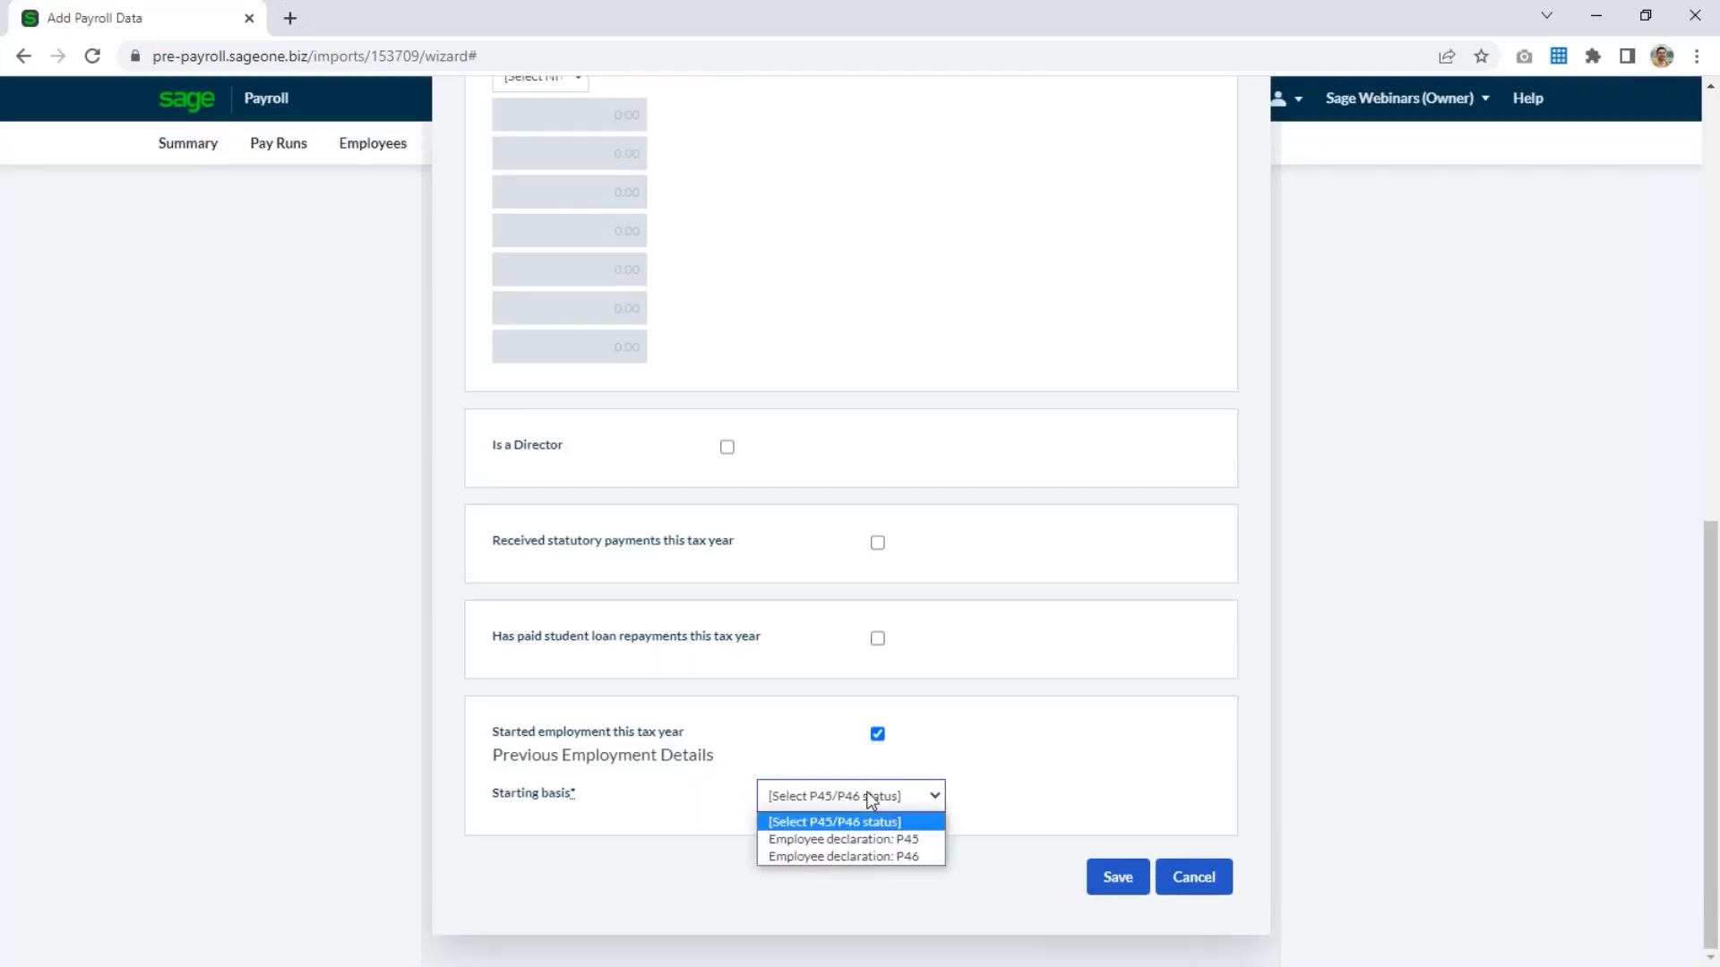
left_click(952, 757)
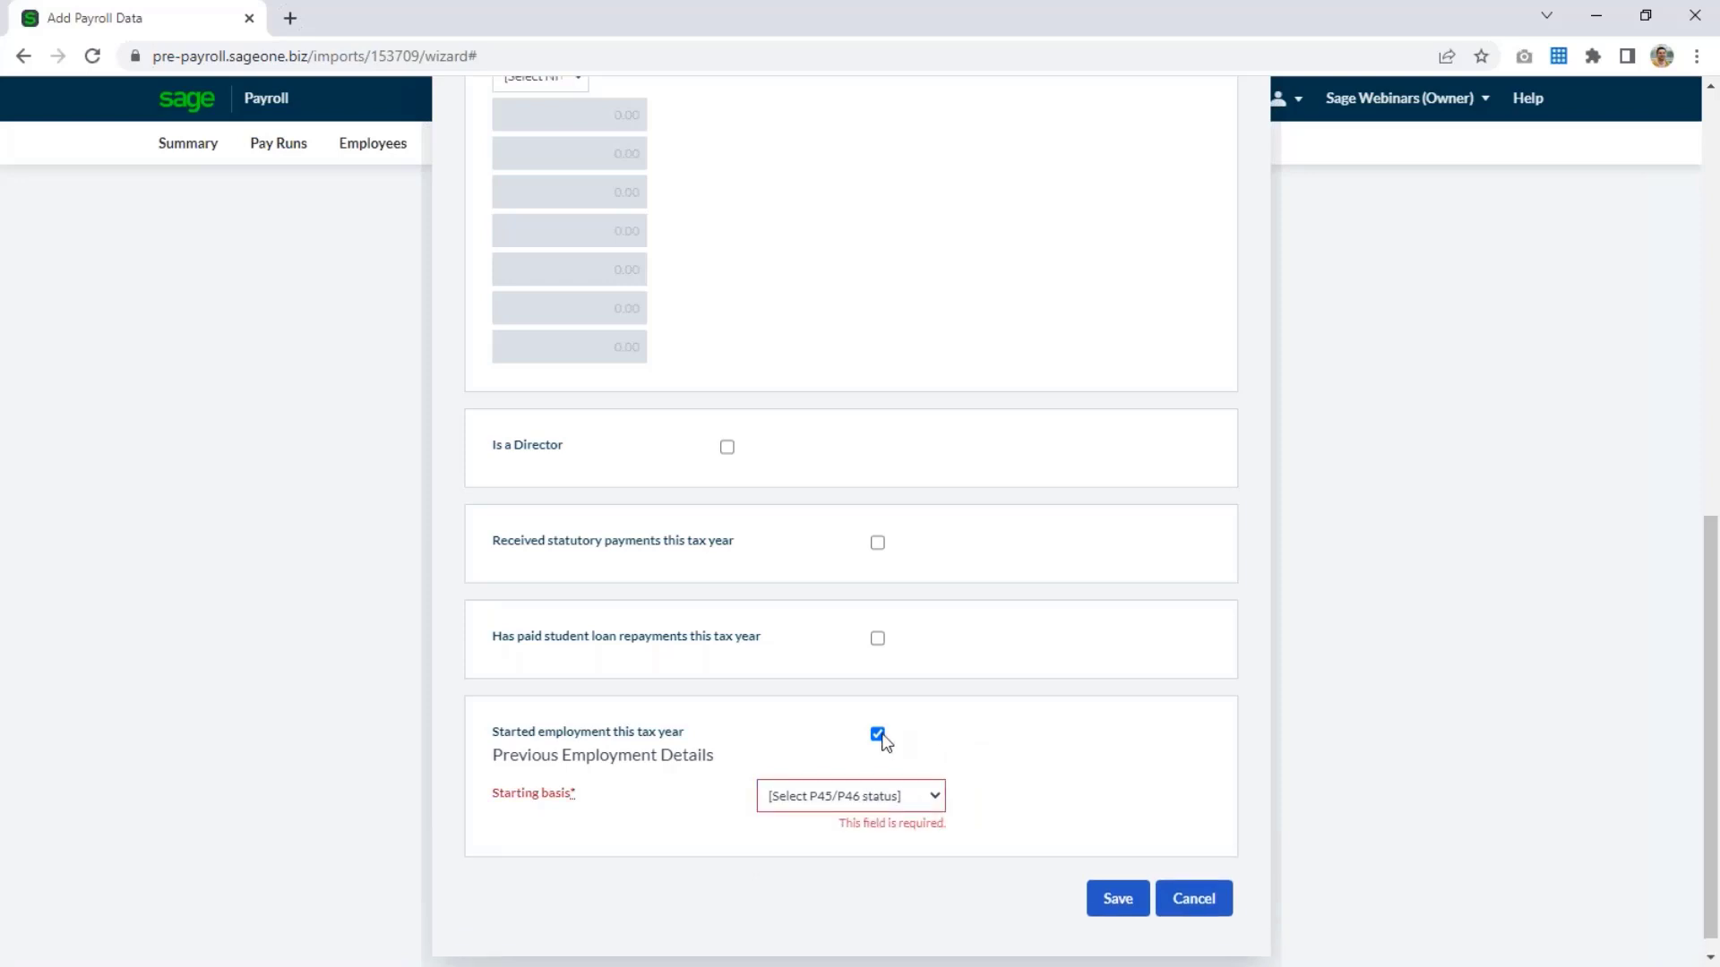
left_click(876, 733)
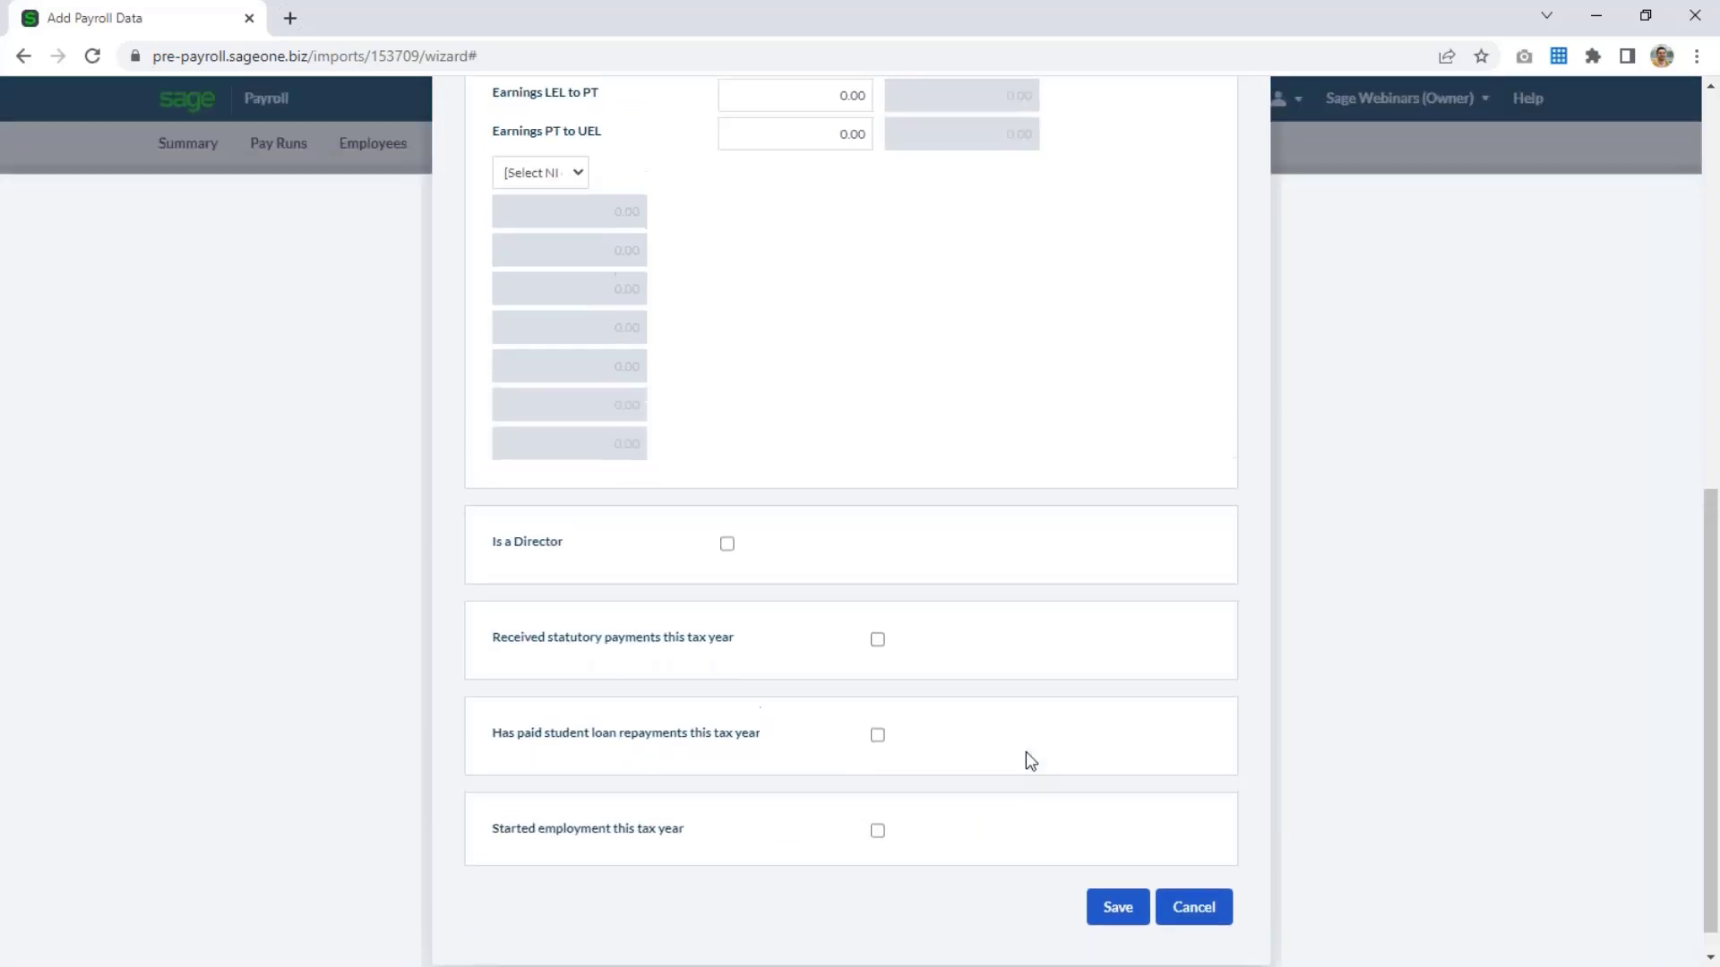
Look over the opening balances and save the employee to the migration list.
scroll(1026, 753, "up", 8)
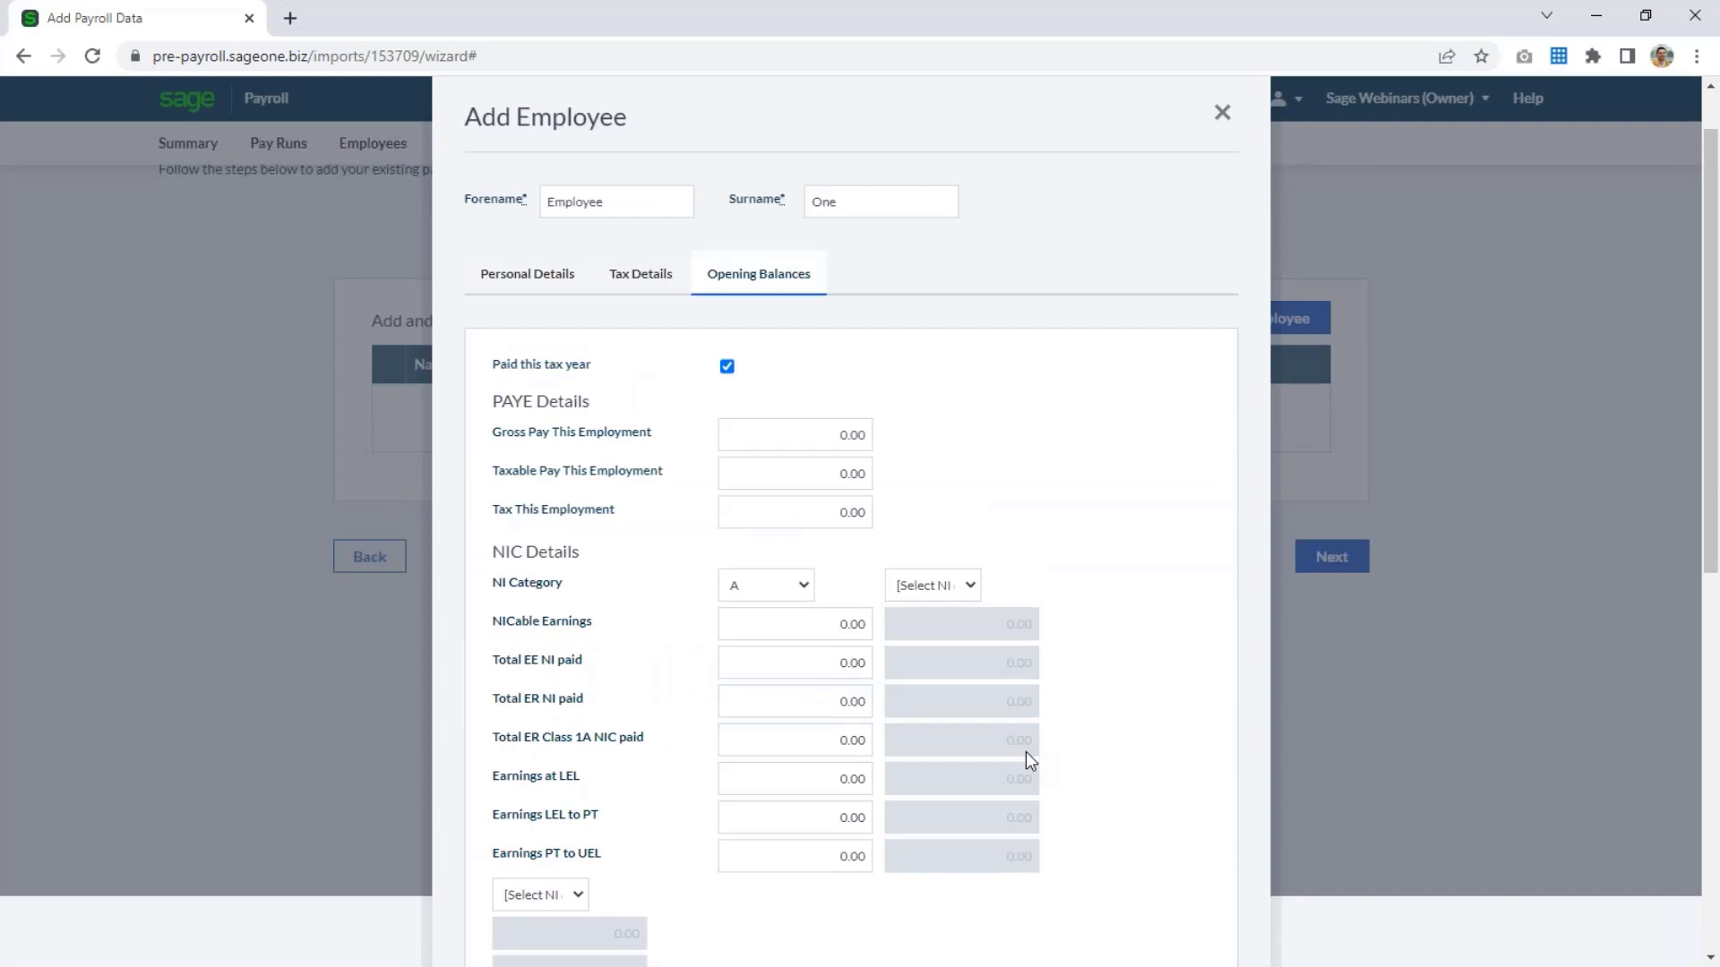
scroll(1030, 760, "down", 8)
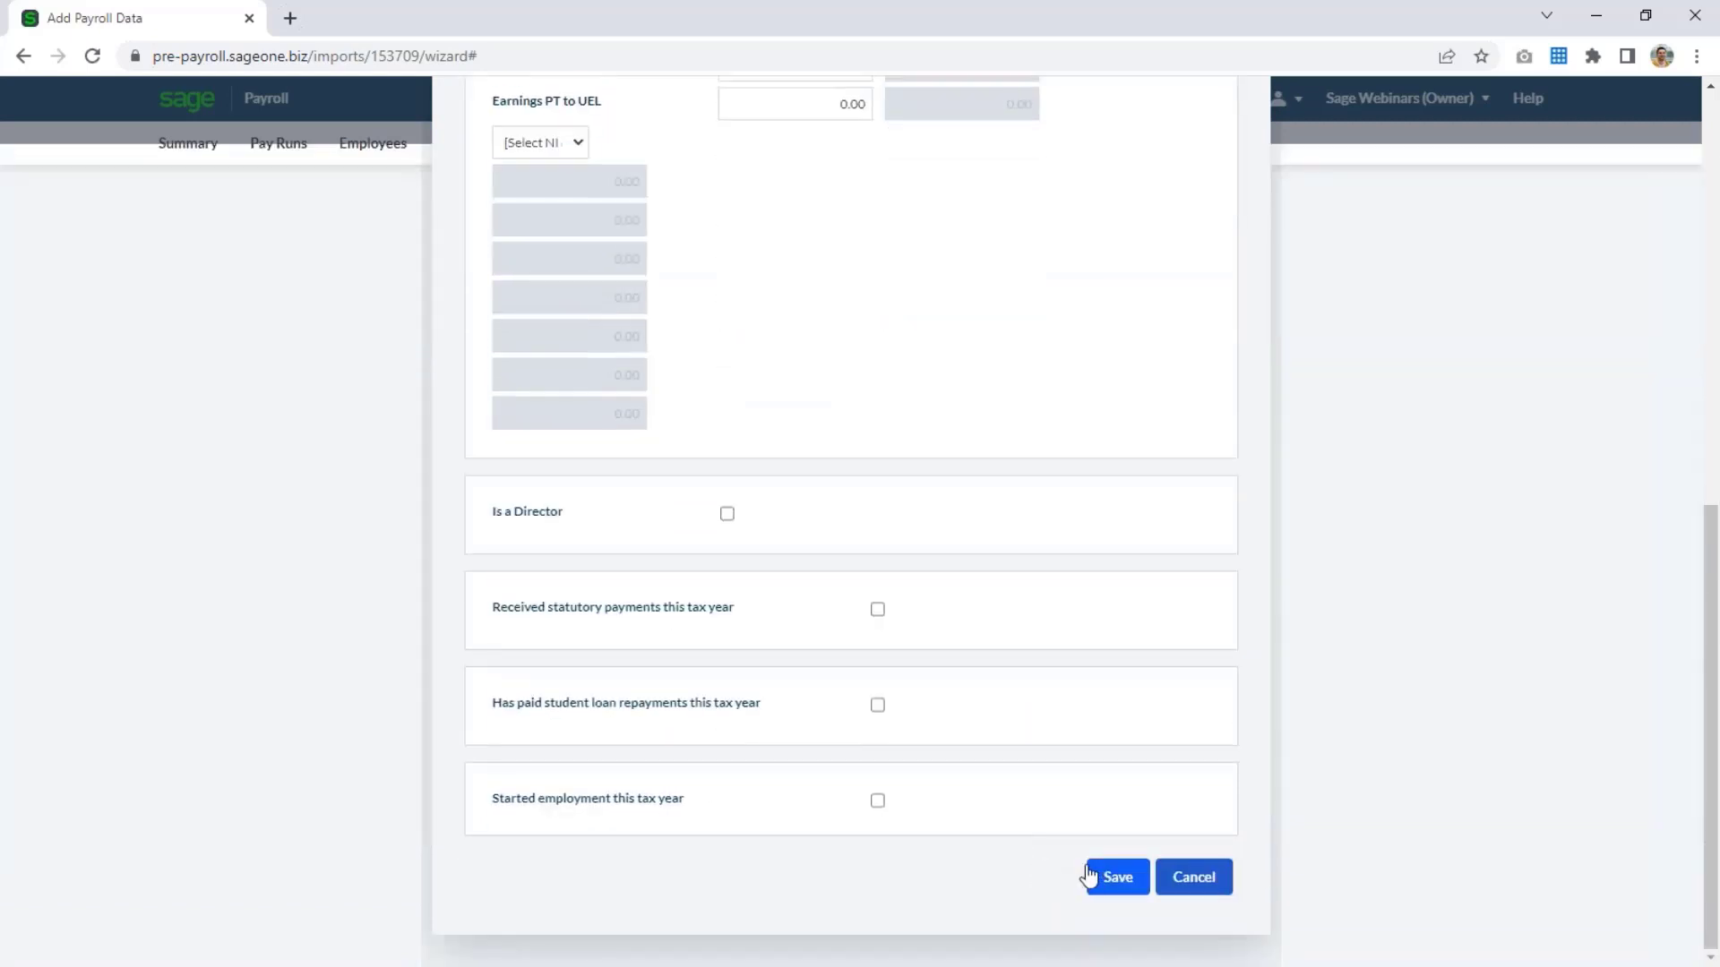
left_click(1089, 875)
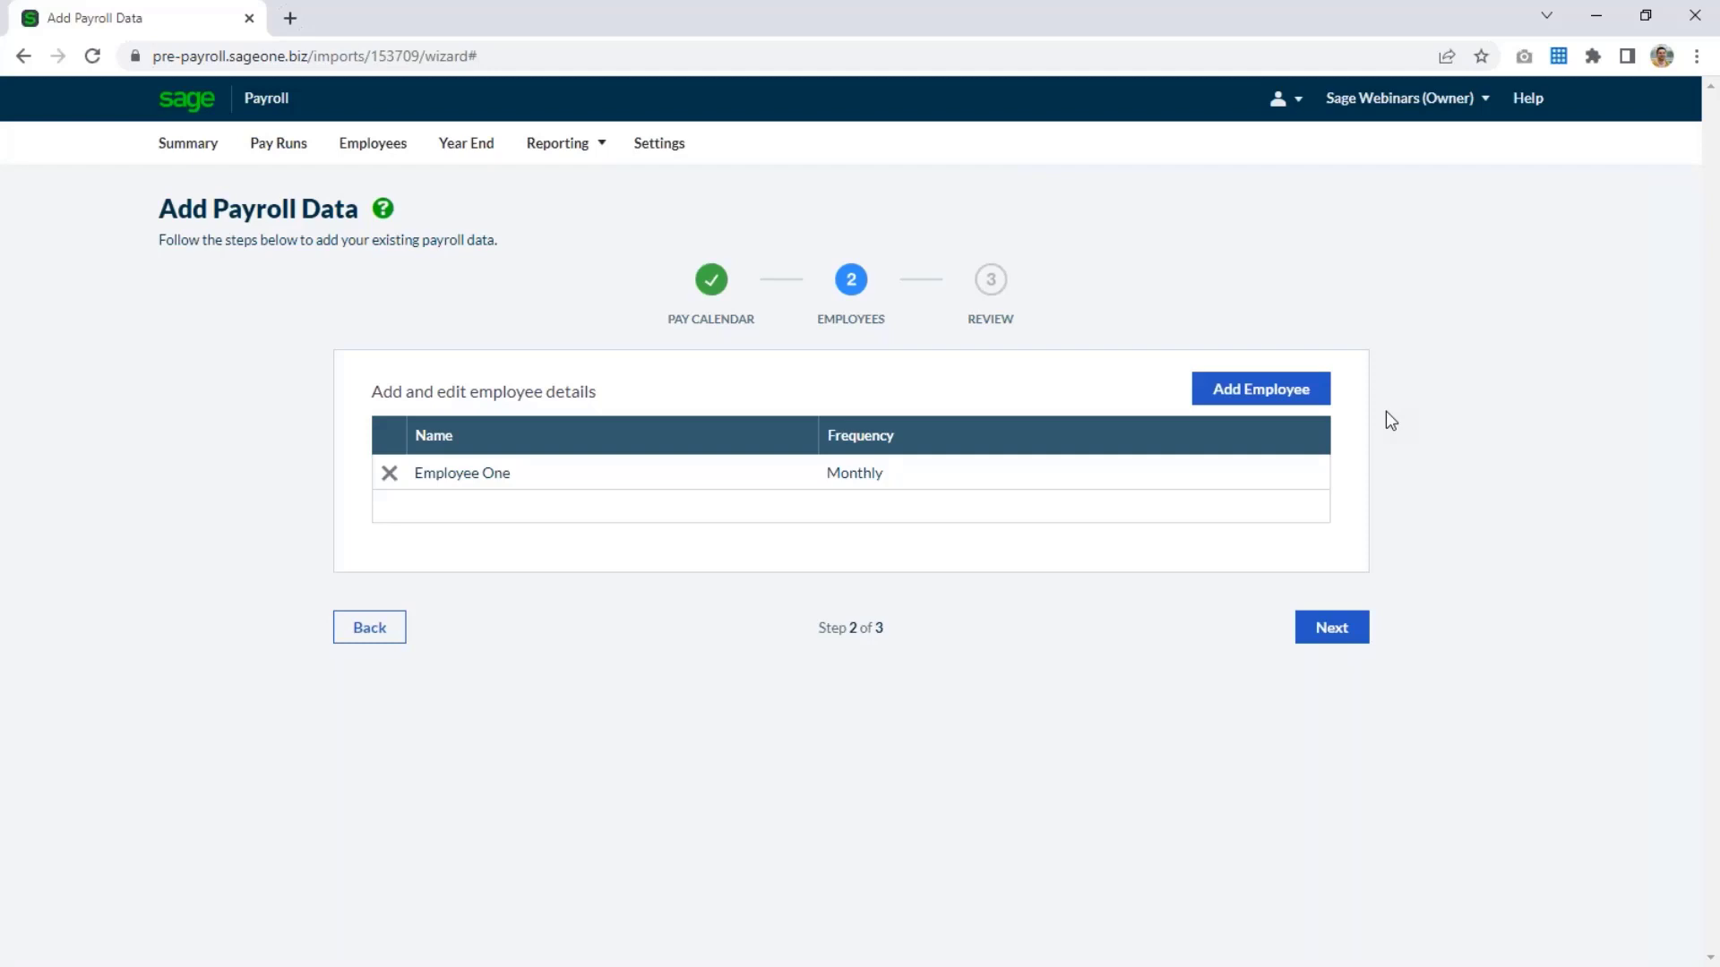
Continue to the migration review, submit the migration details and finish at the payroll summary.
left_click(1356, 638)
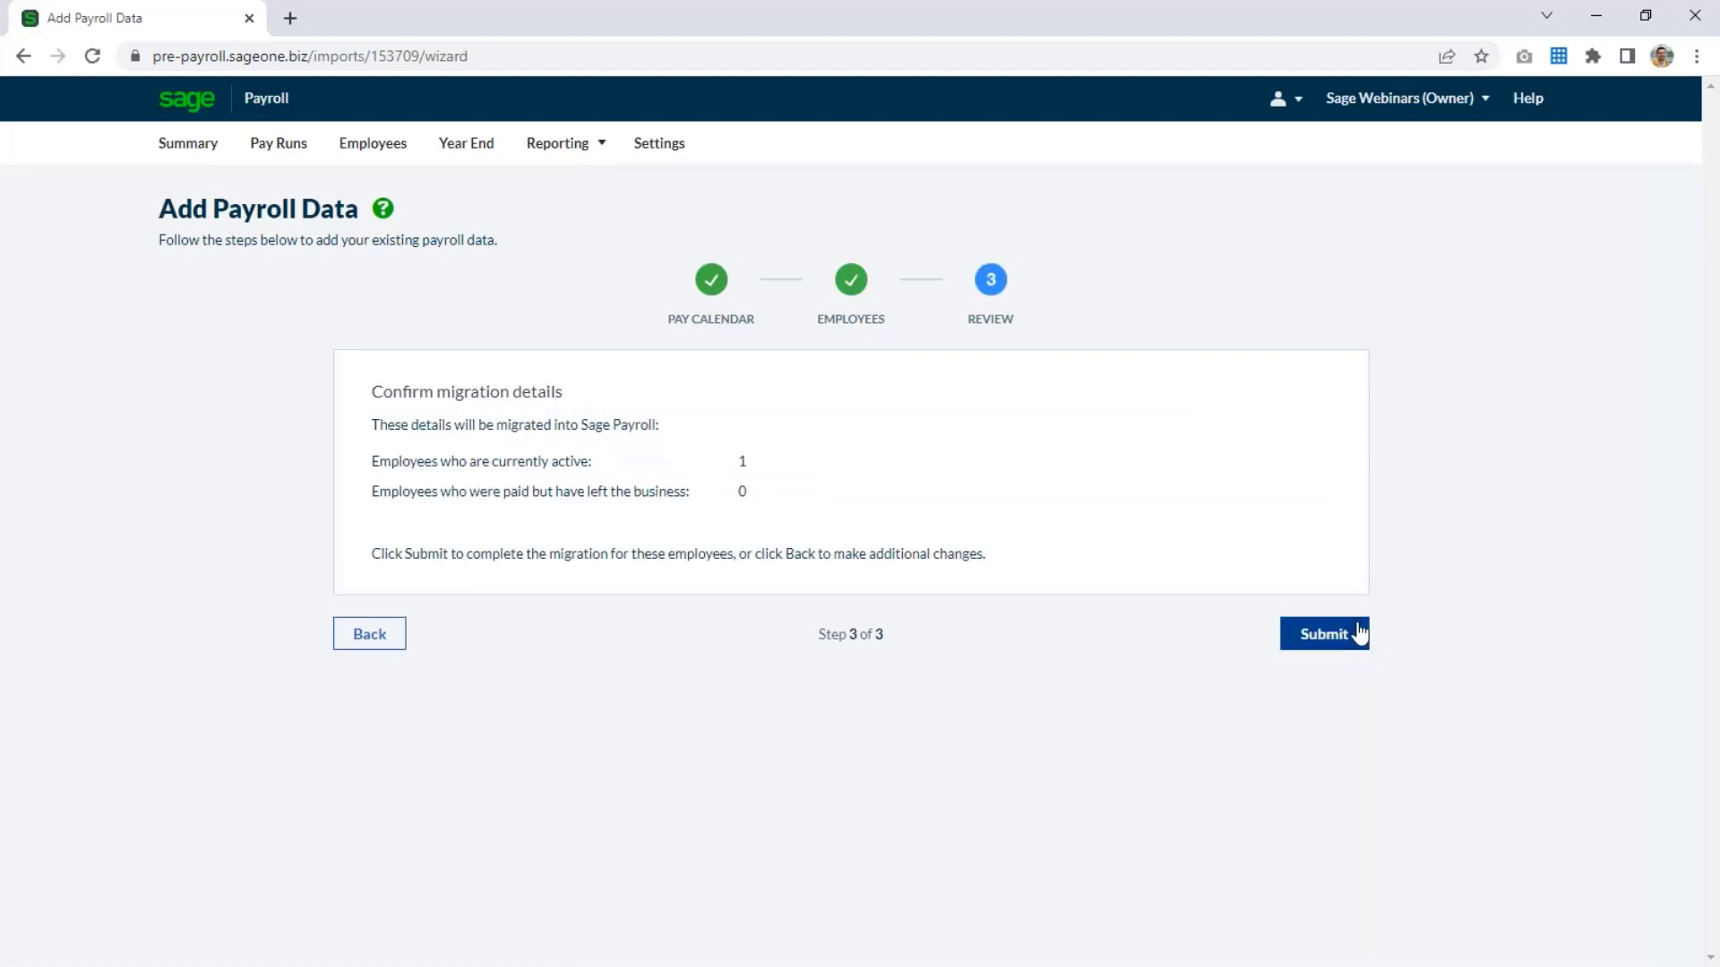
left_click(1323, 647)
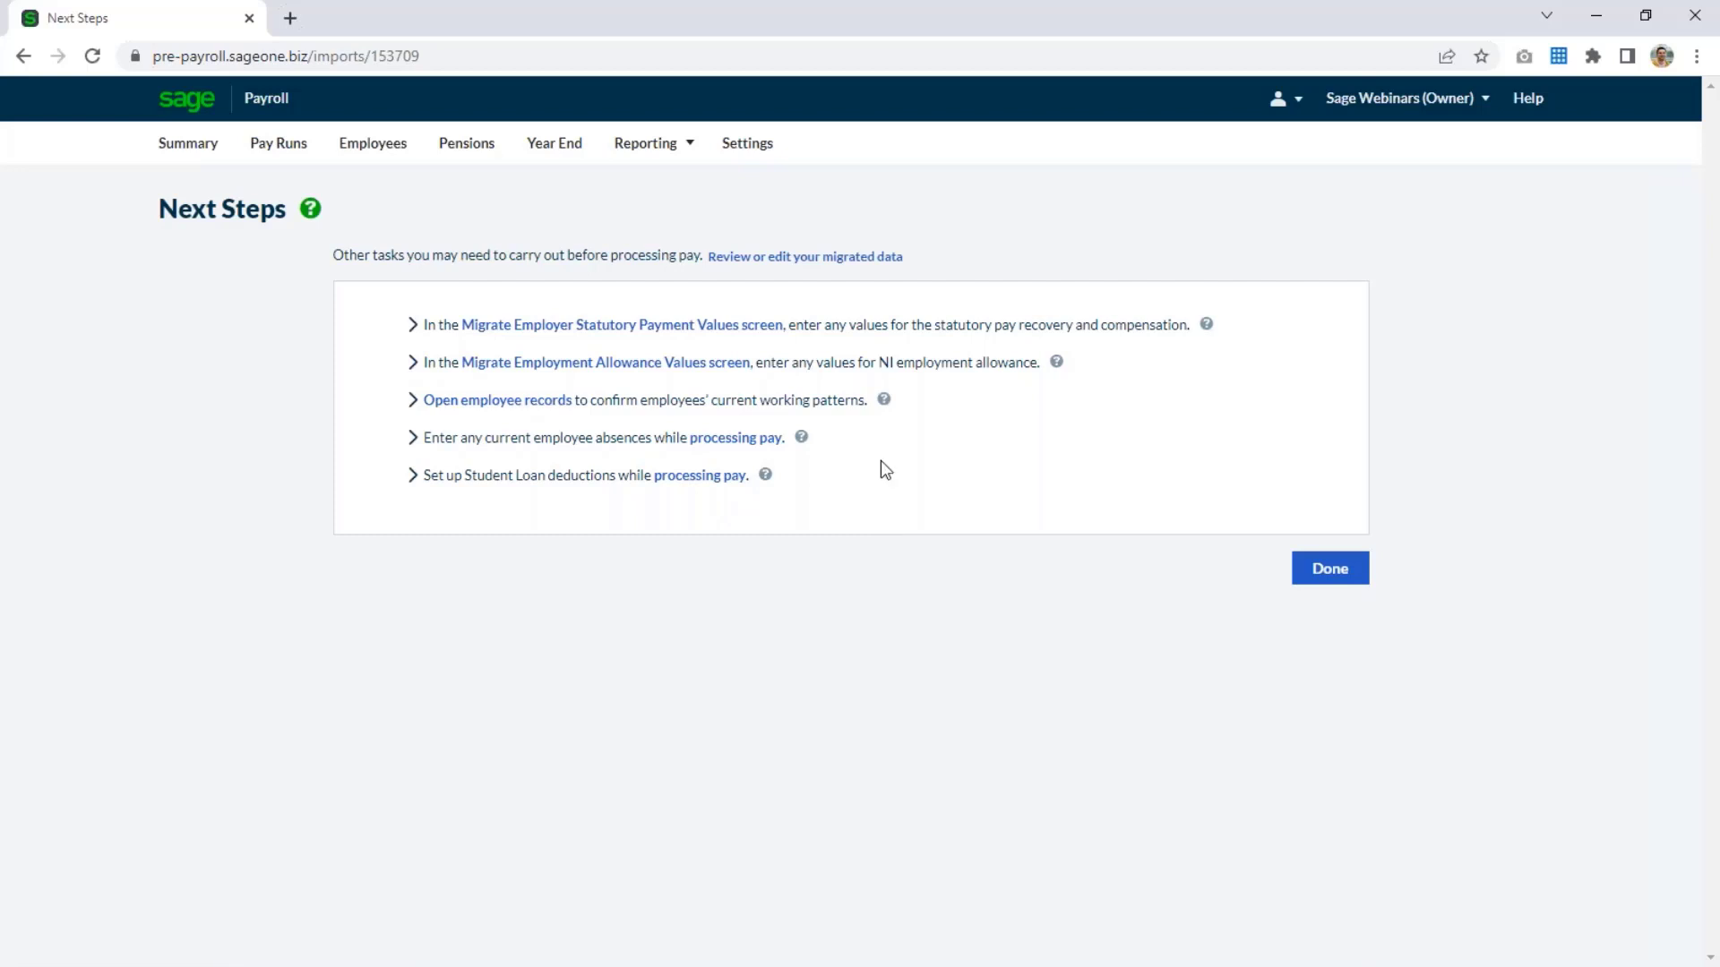
left_click(1347, 579)
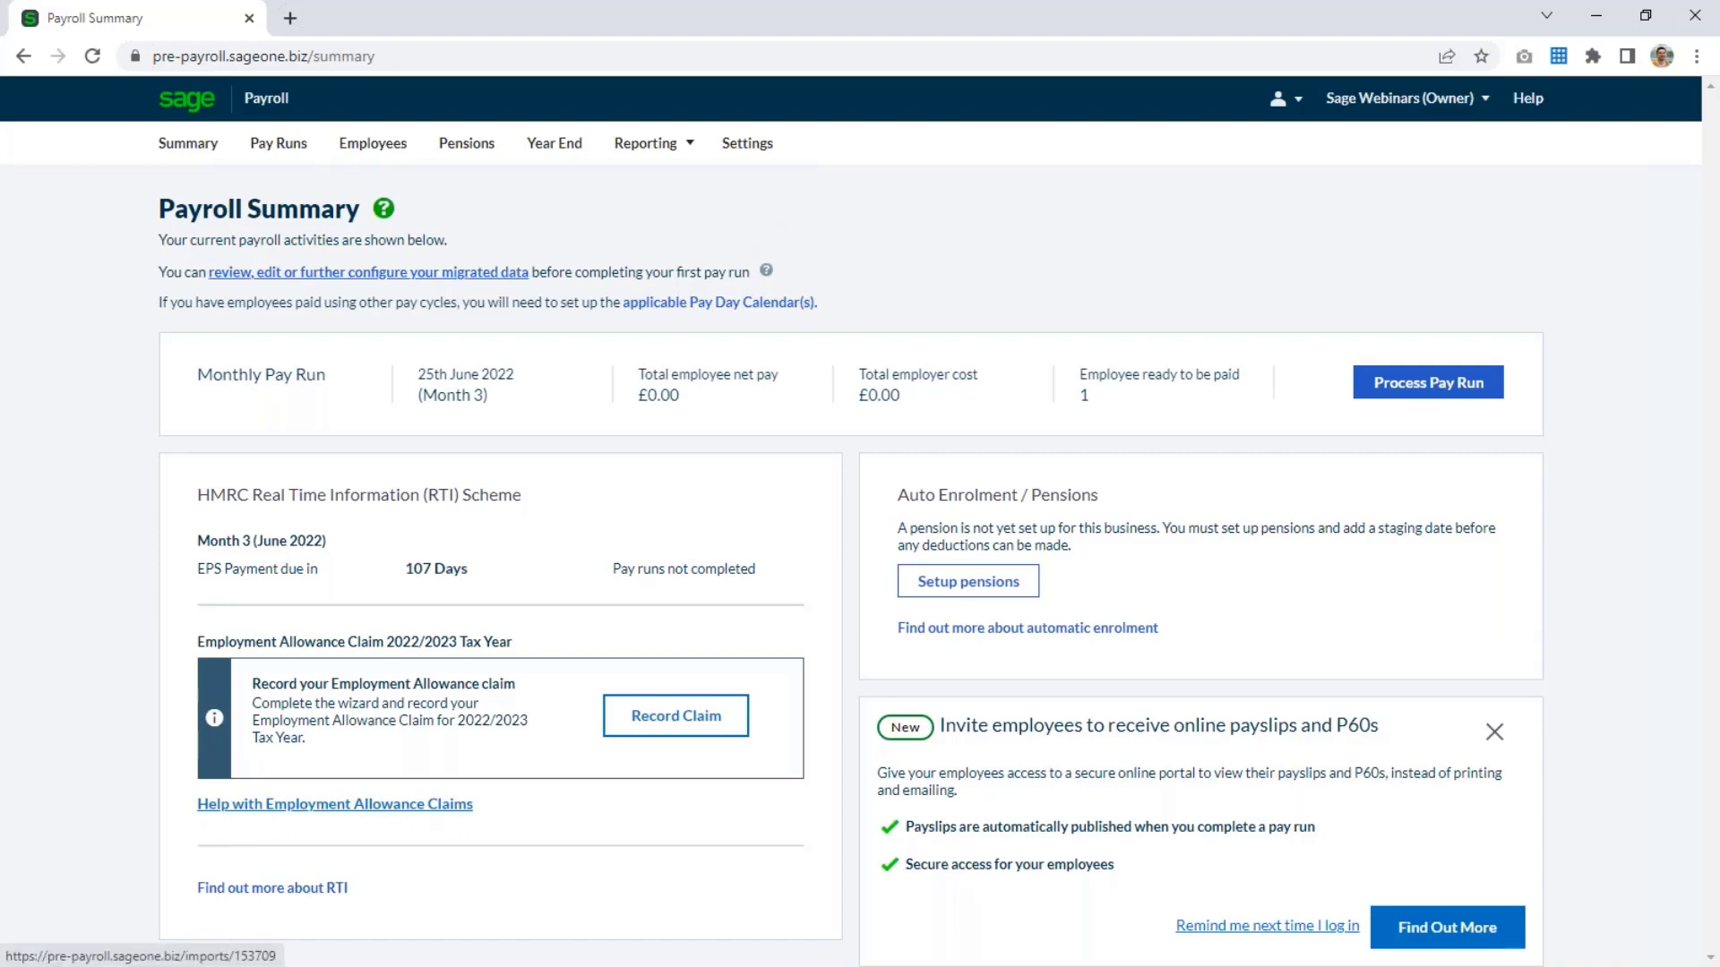
Reopen the migrated data for review, go past the pay calendar to the employee list, and return to the payroll summary.
left_click(369, 274)
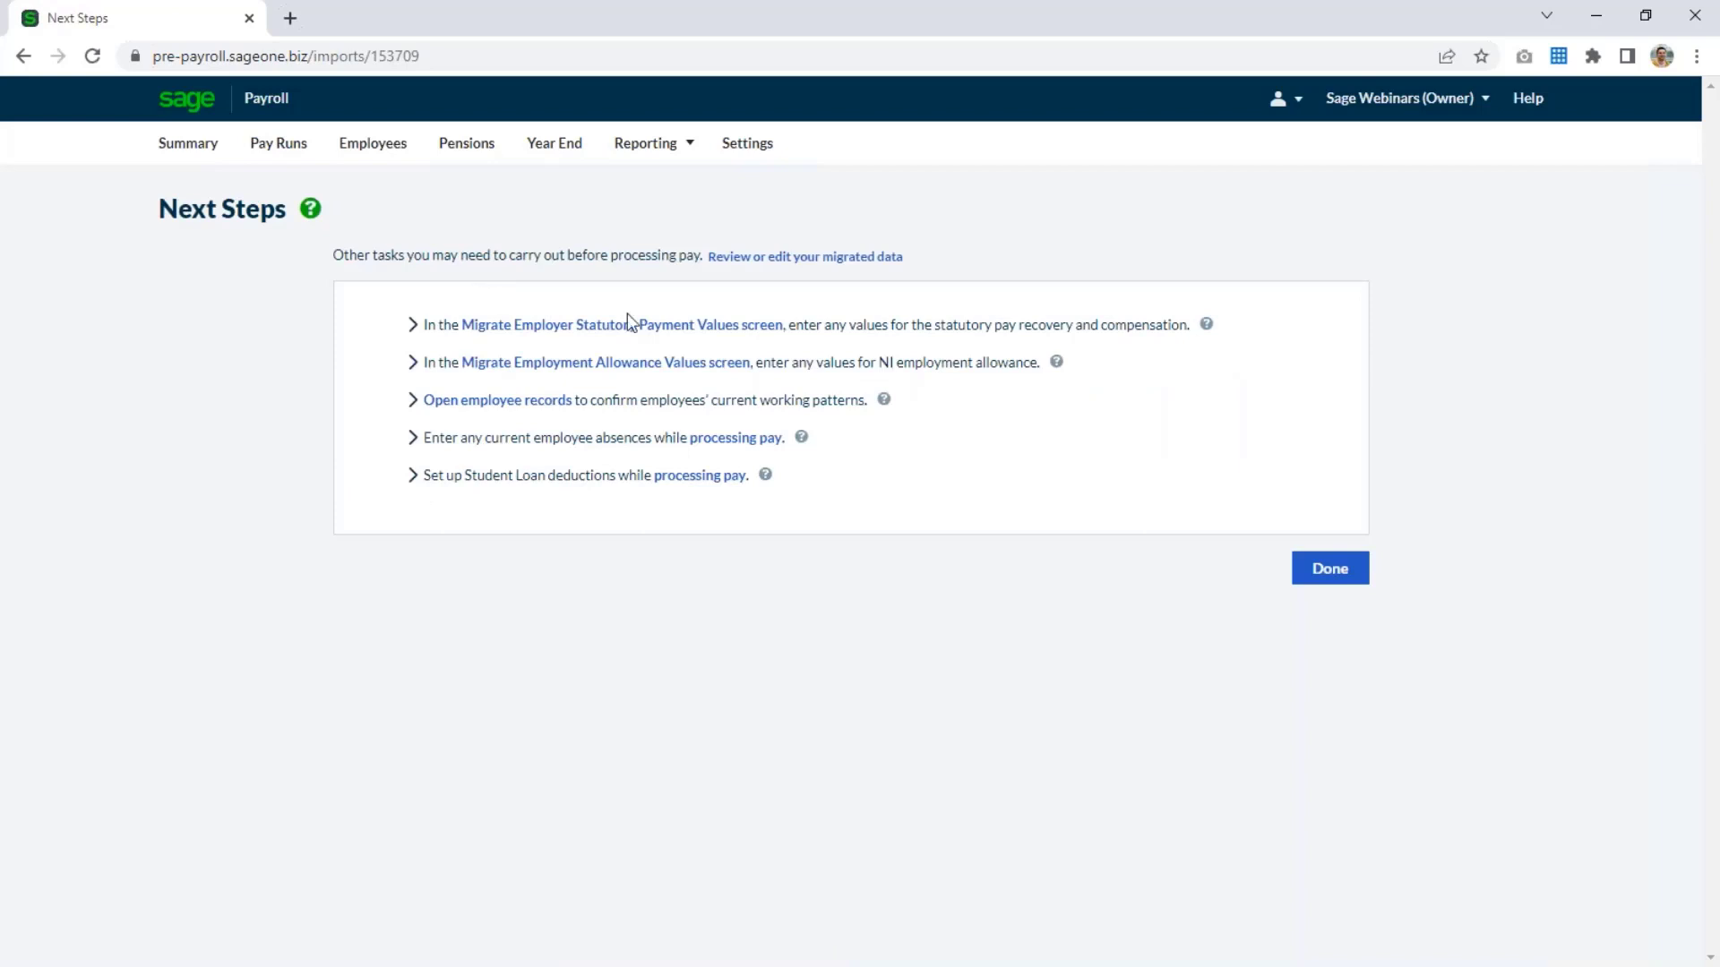
left_click(844, 259)
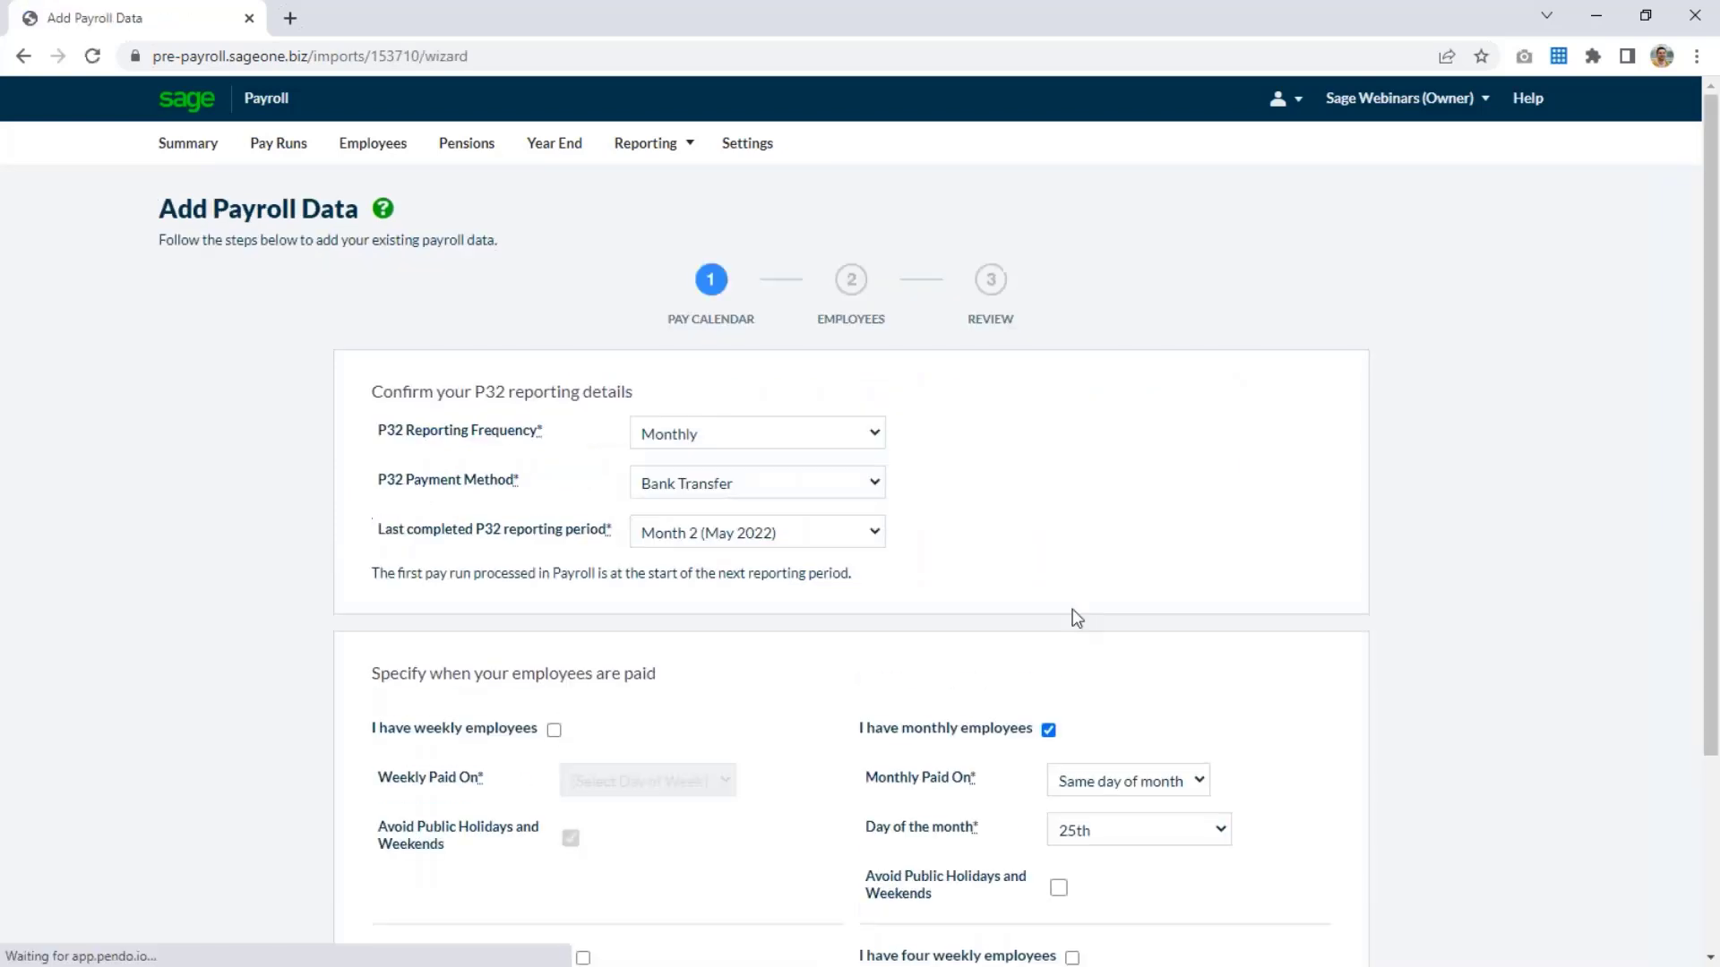
scroll(1274, 640, "down", 3)
left_click(1331, 929)
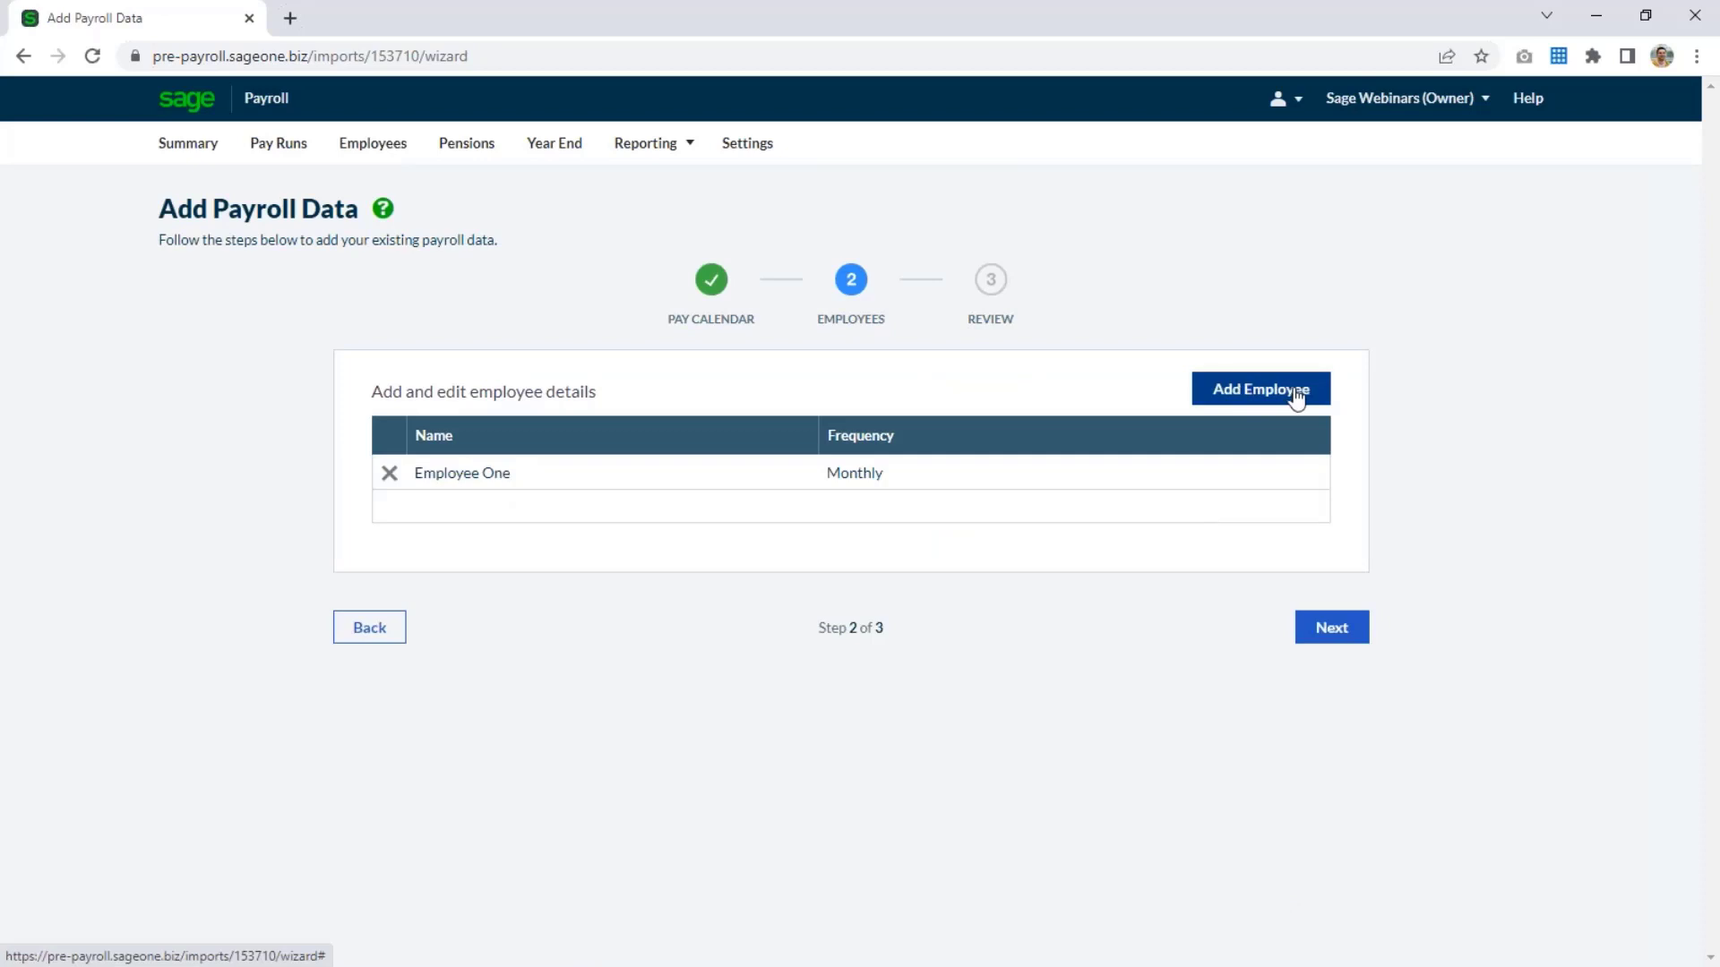
left_click(202, 149)
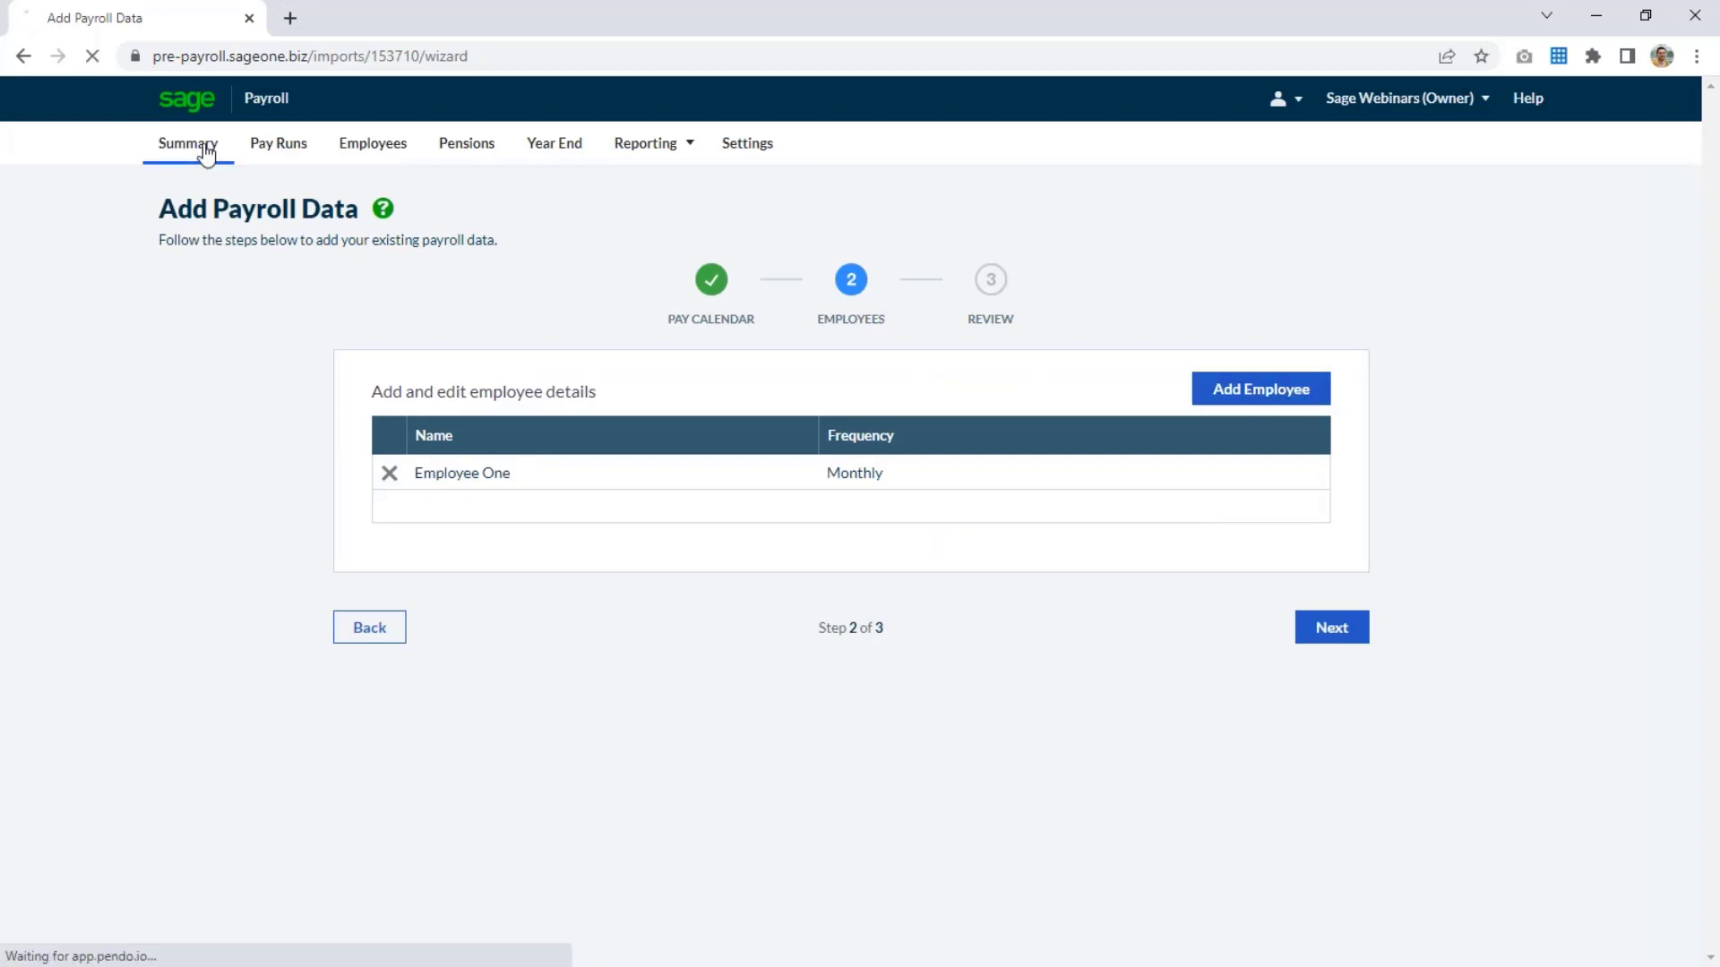
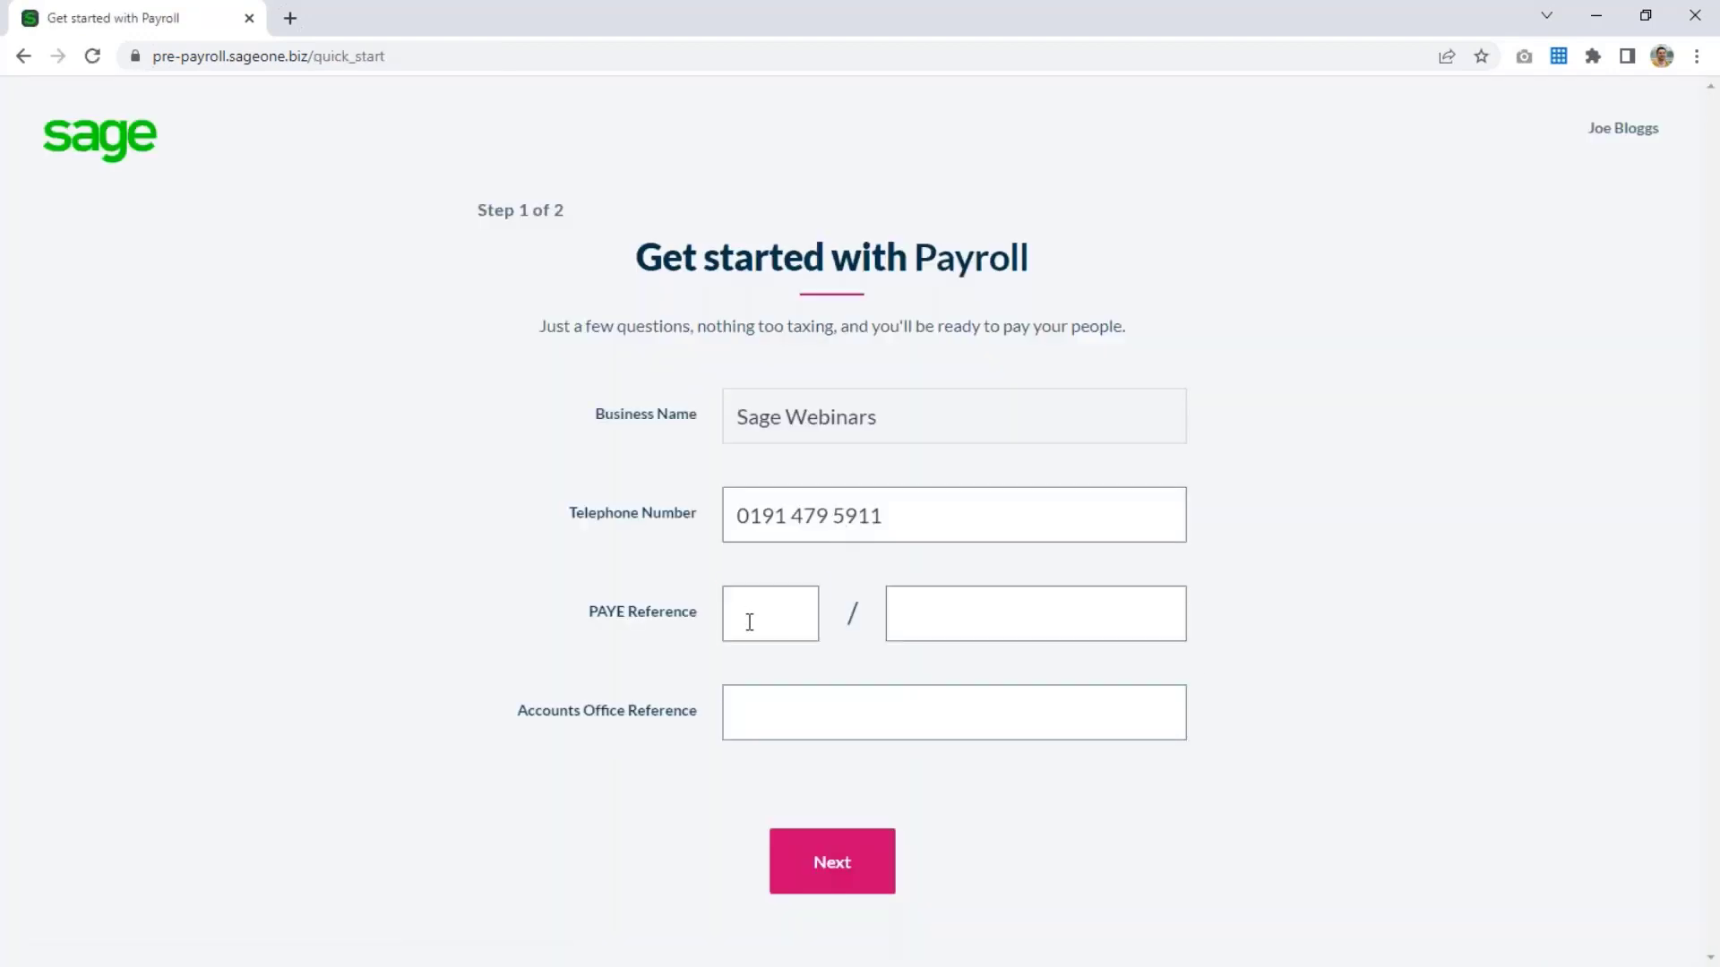
Enter the business's PAYE reference and Accounts Office reference, and continue to the online submissions and payments step.
left_click(751, 620)
type("618")
key("Tab")
type("A618")
key("Tab")
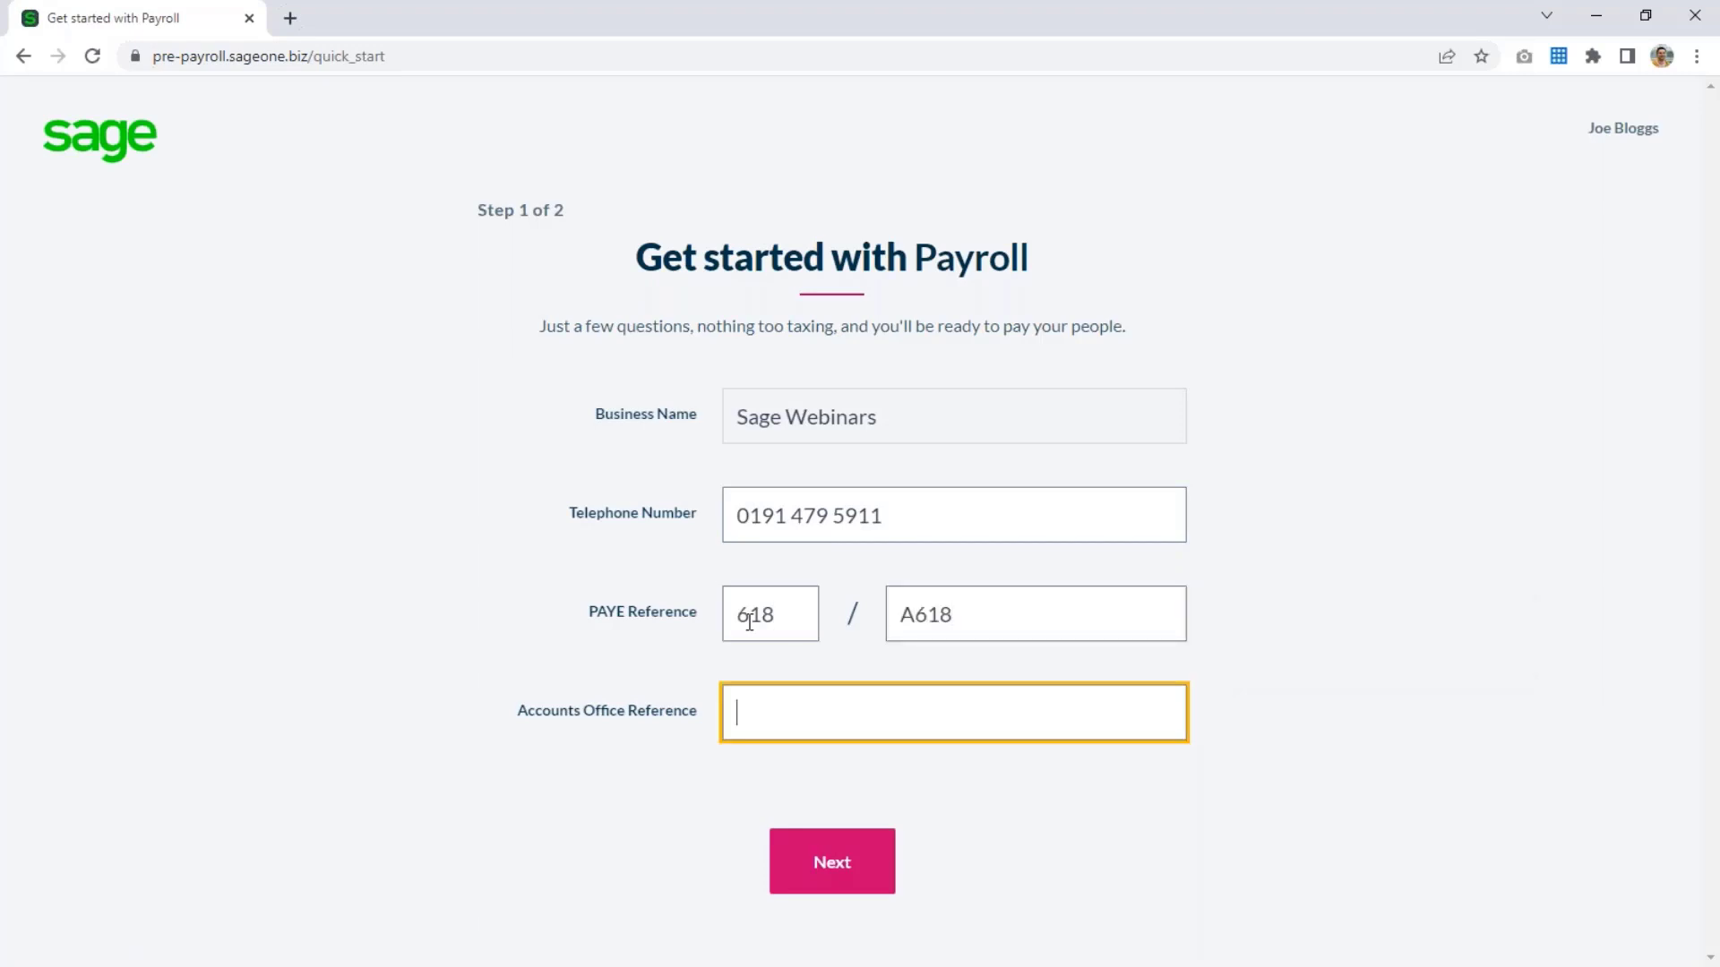
type("618PA1234567X")
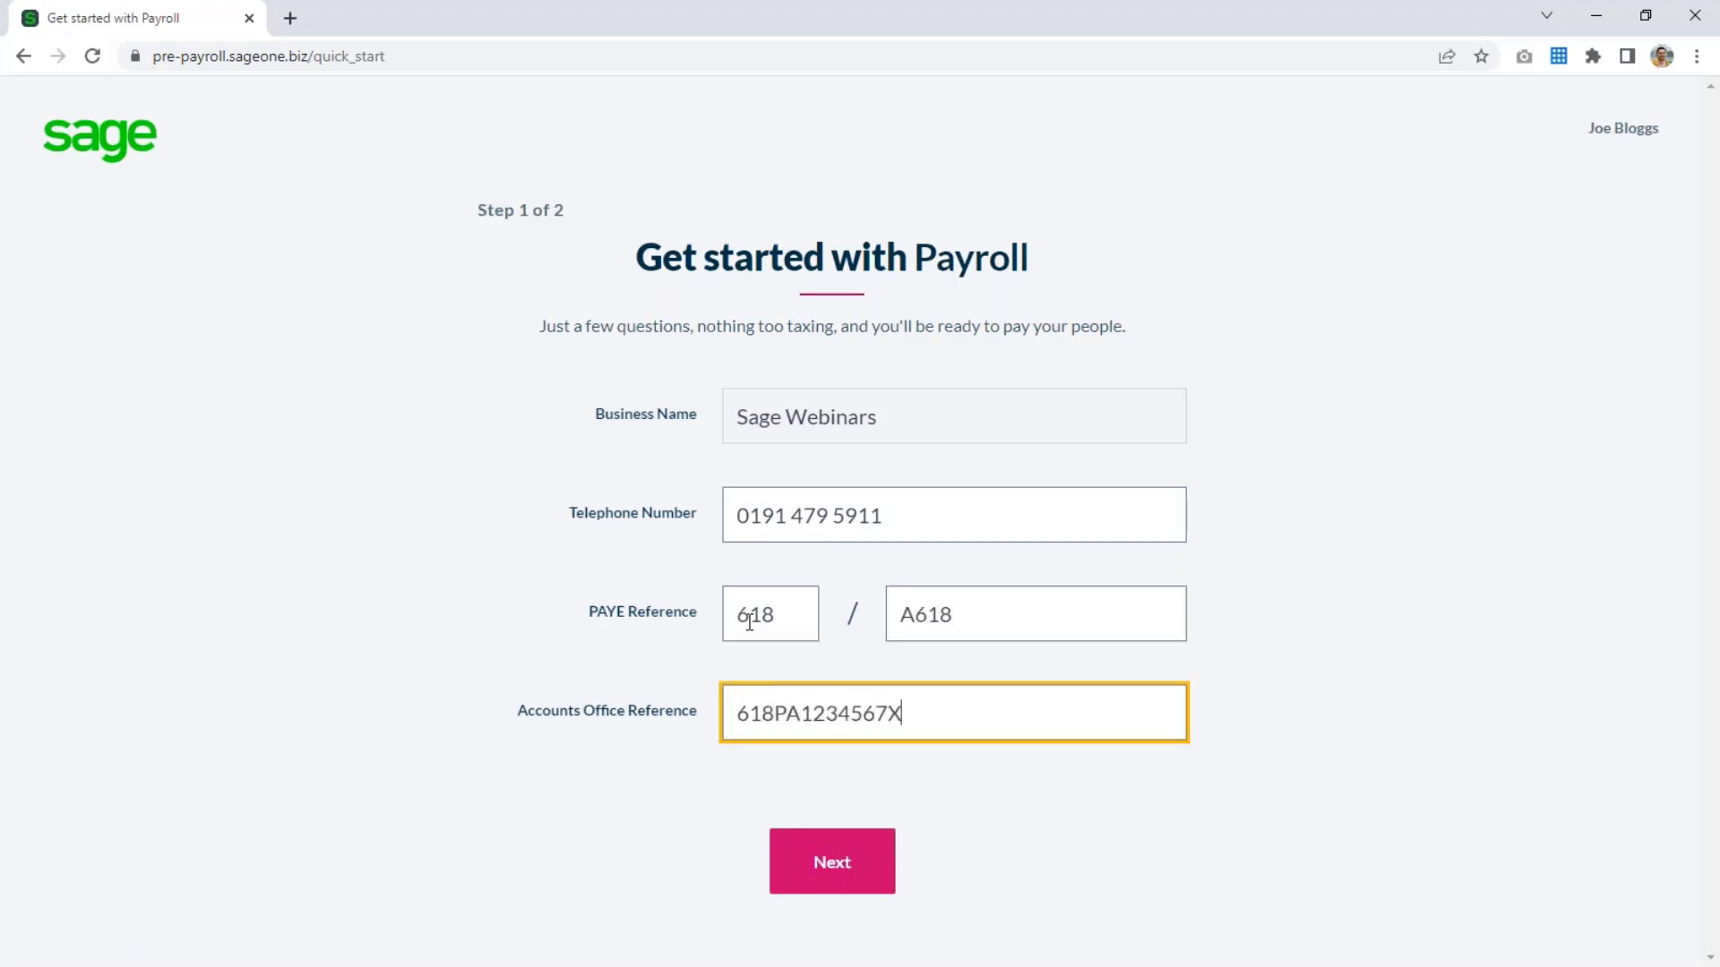
left_click(822, 891)
Choose monthly HMRC submissions and bank transfer as the tax payment method, and complete the payroll quick start.
left_click(855, 529)
left_click(995, 607)
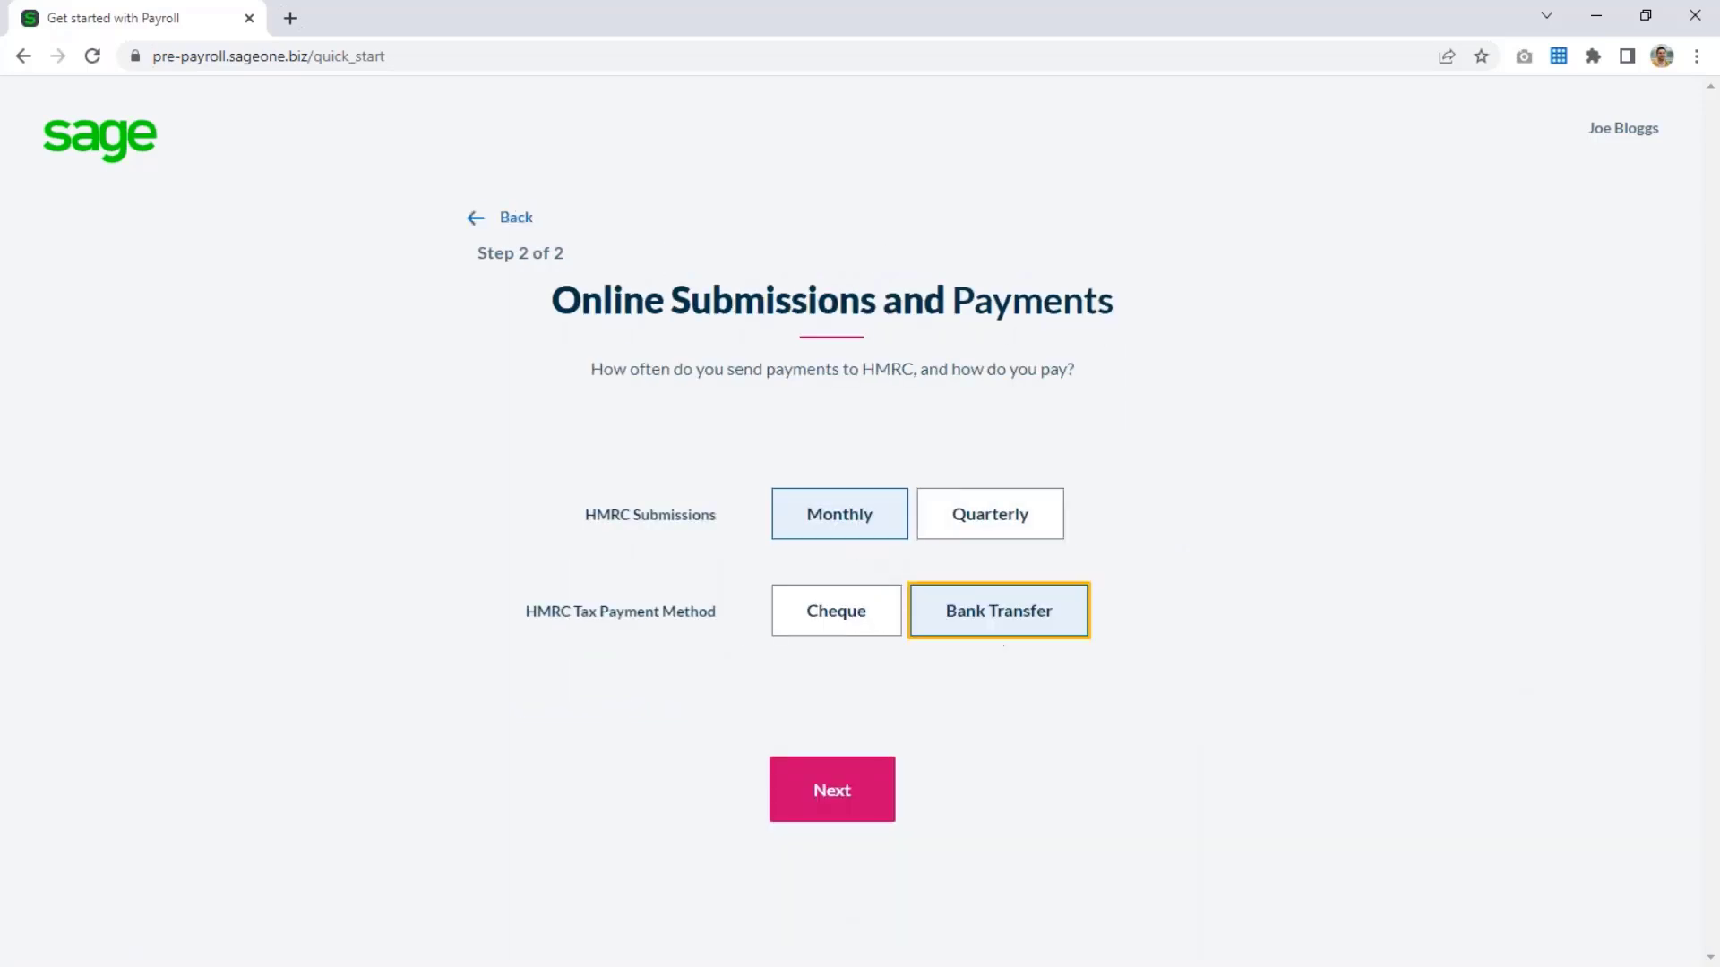
left_click(856, 797)
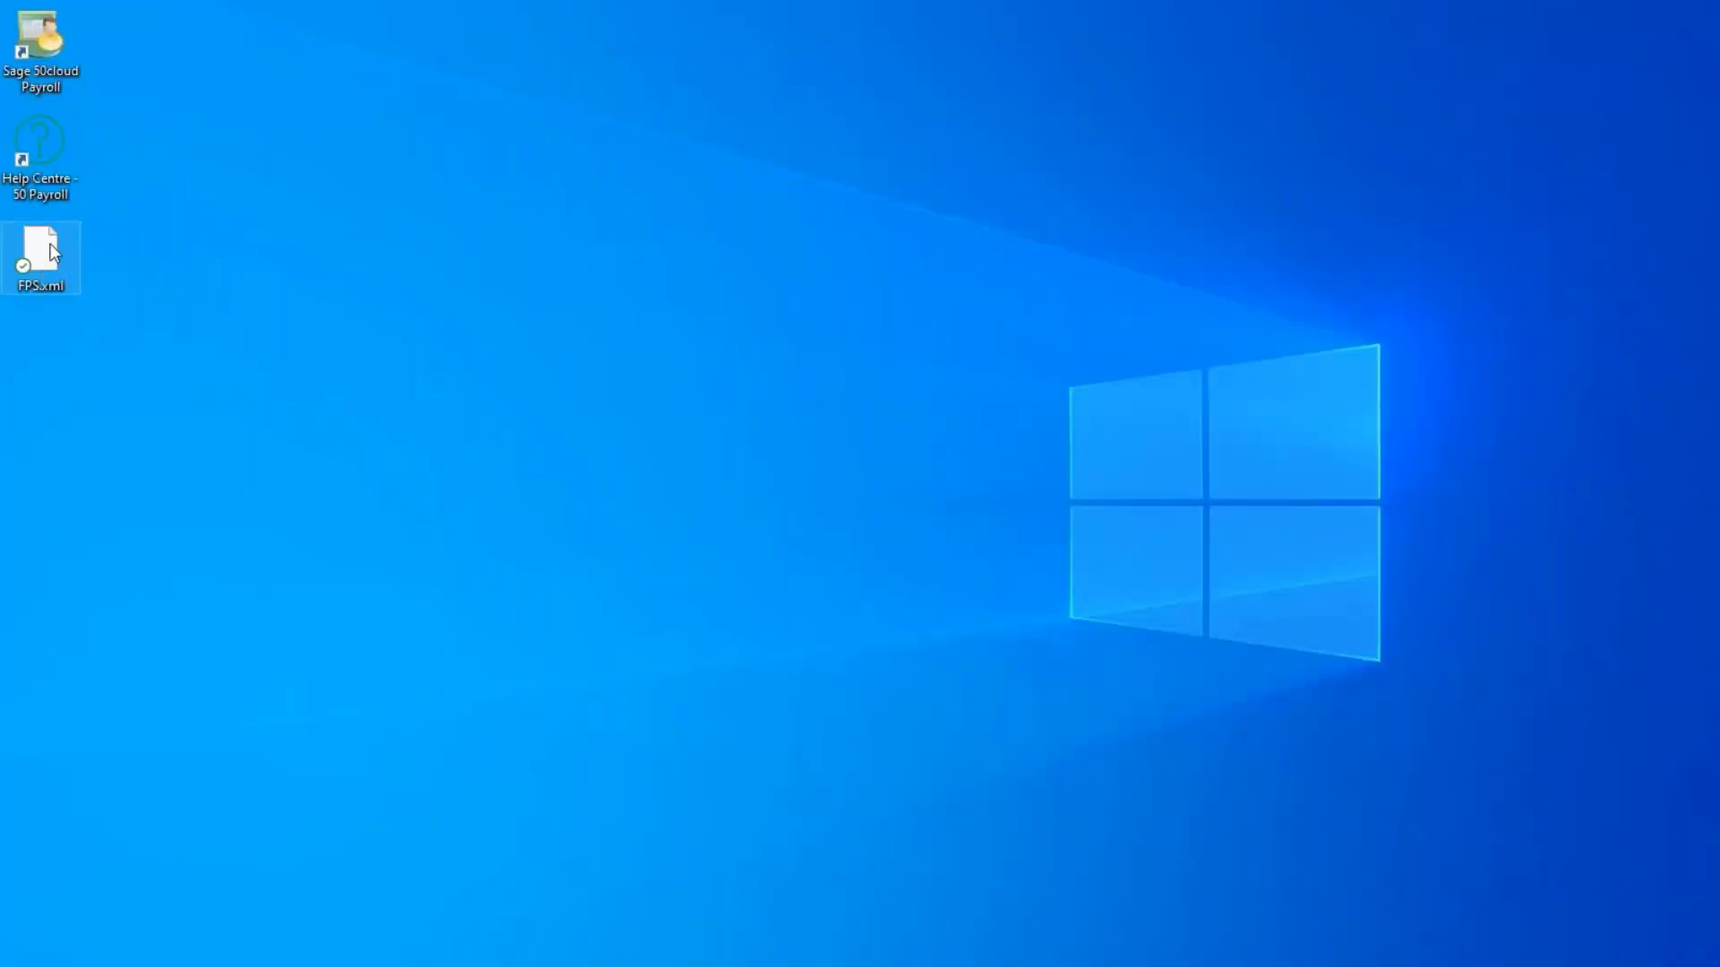
Locate FPS.xml on the desktop, start the existing employee import, and go through its guidance to the FPS upload stage.
left_click(40, 294)
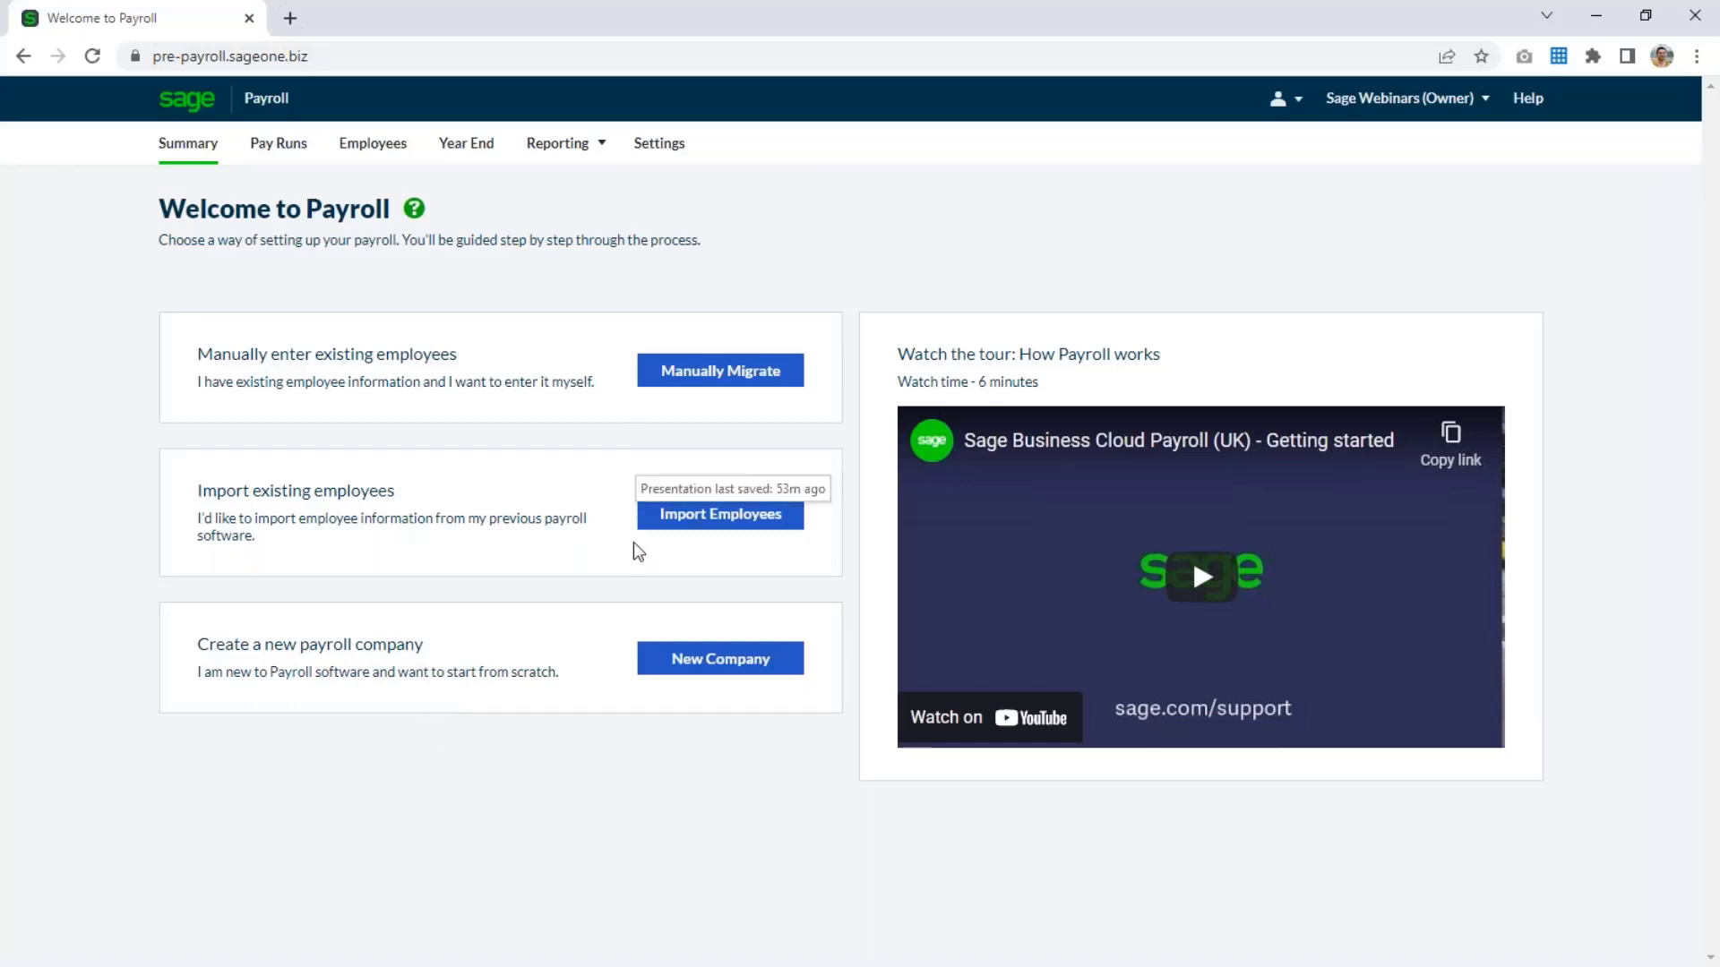
left_click(721, 517)
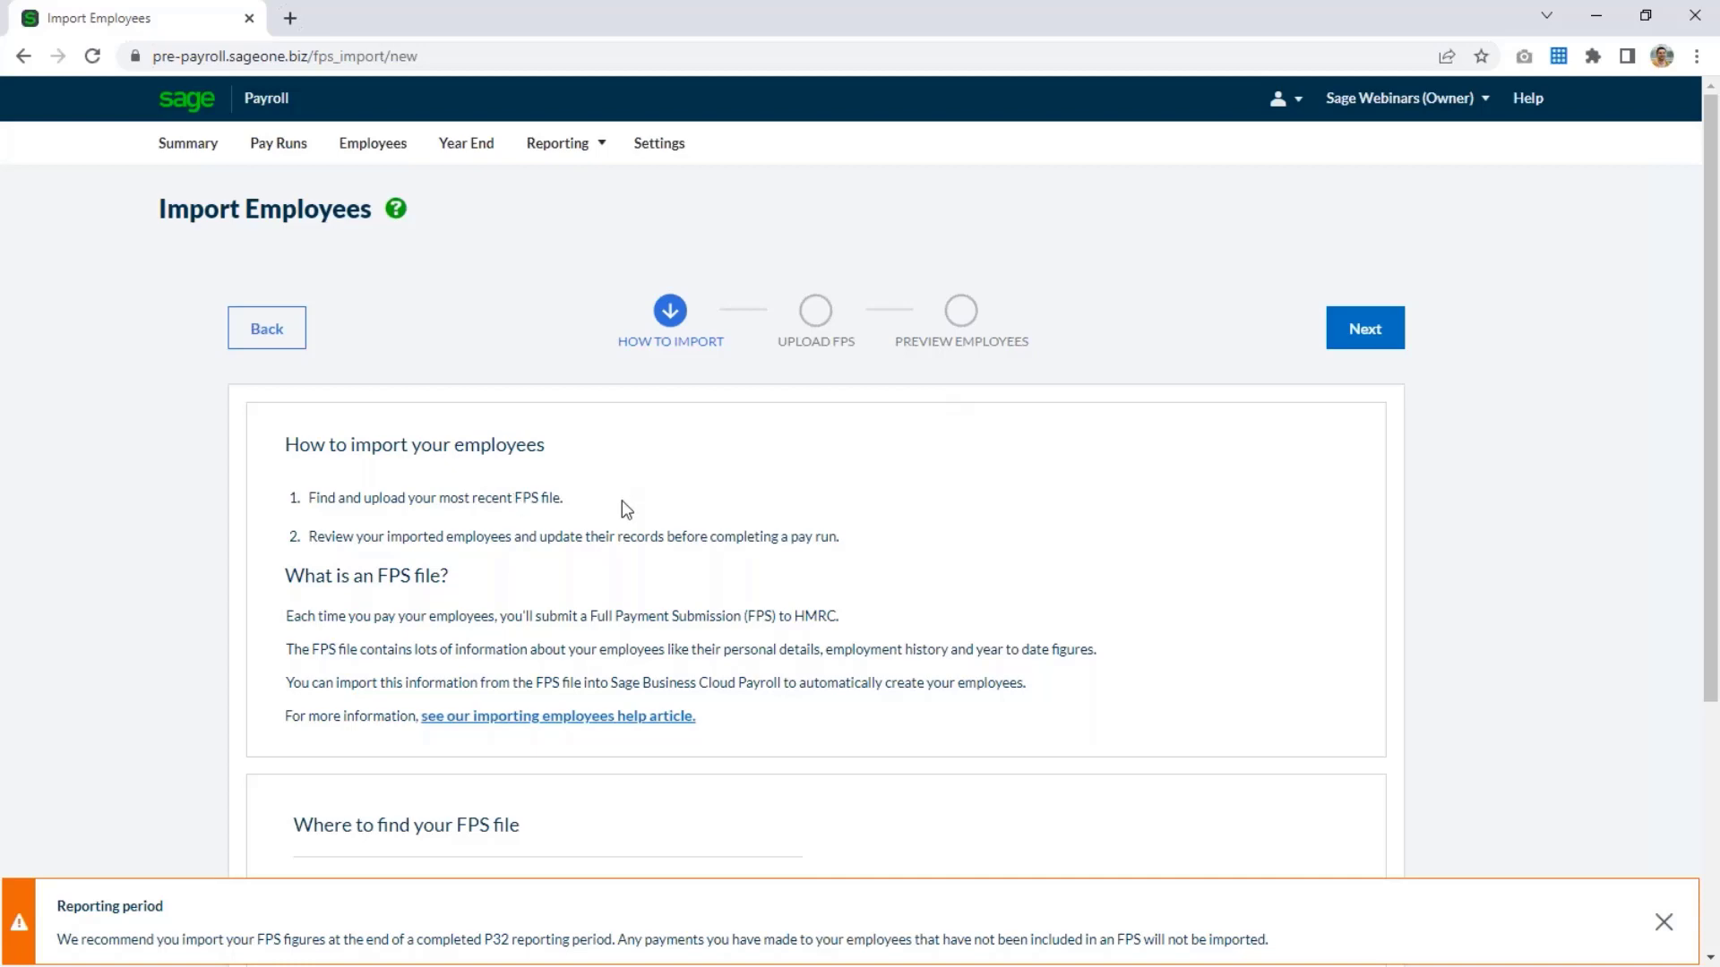
scroll(622, 501, "down", 4)
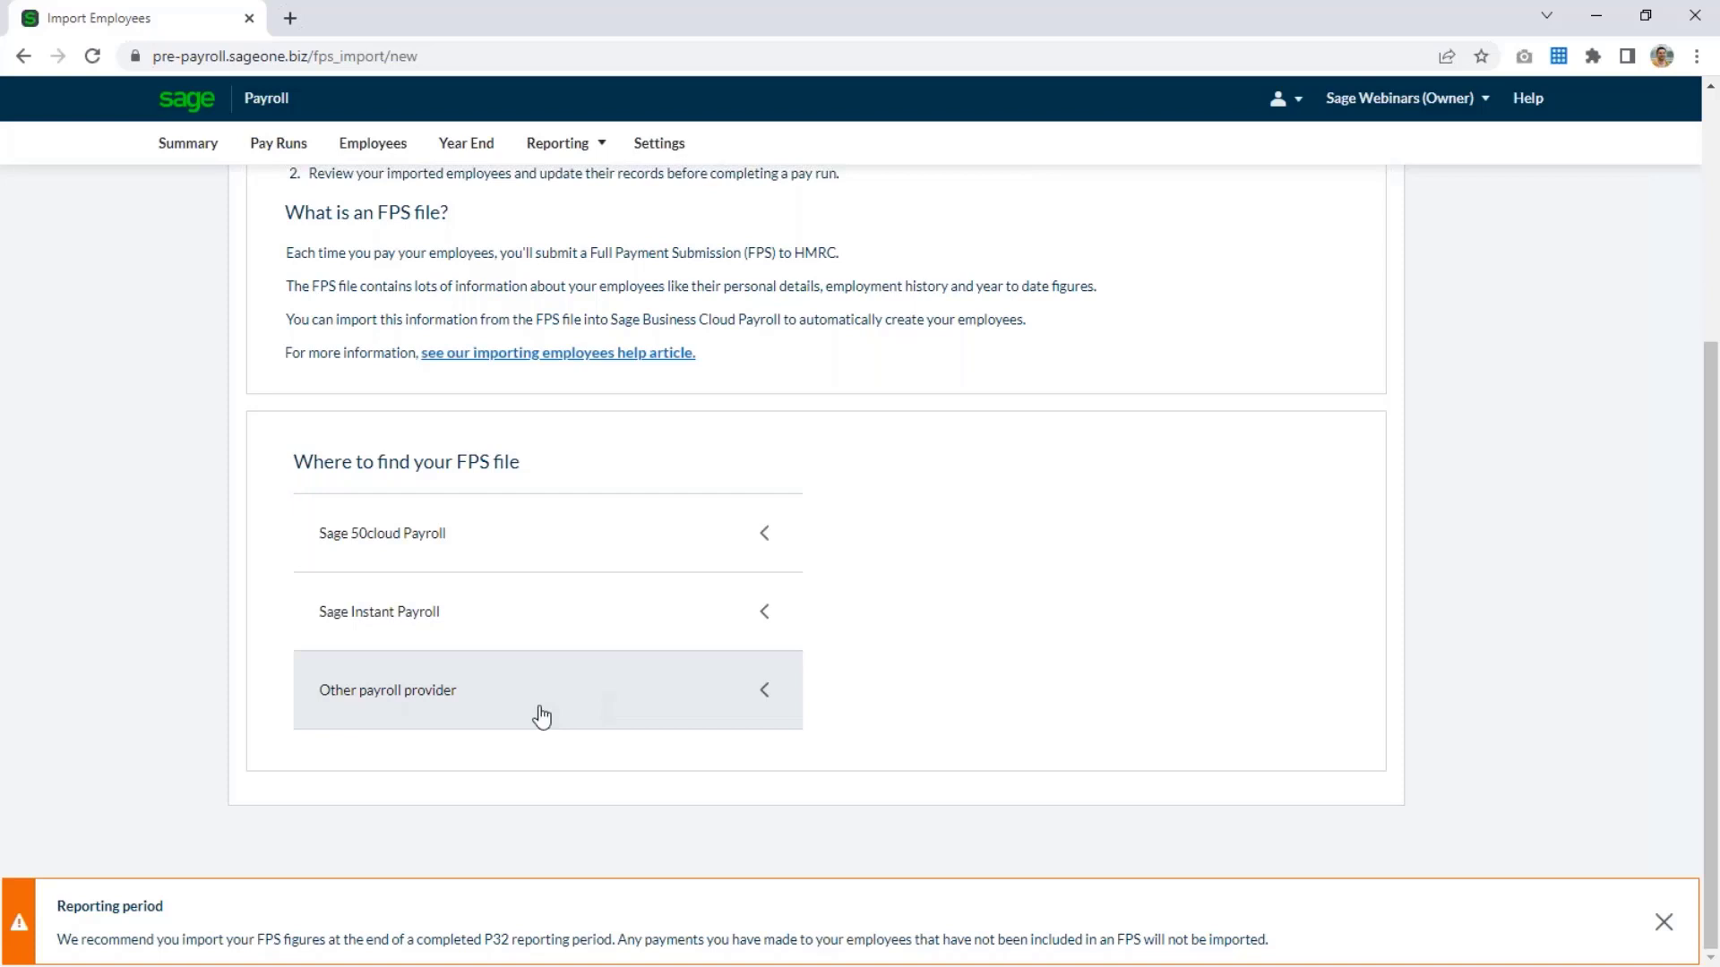
scroll(542, 717, "up", 4)
left_click(1357, 342)
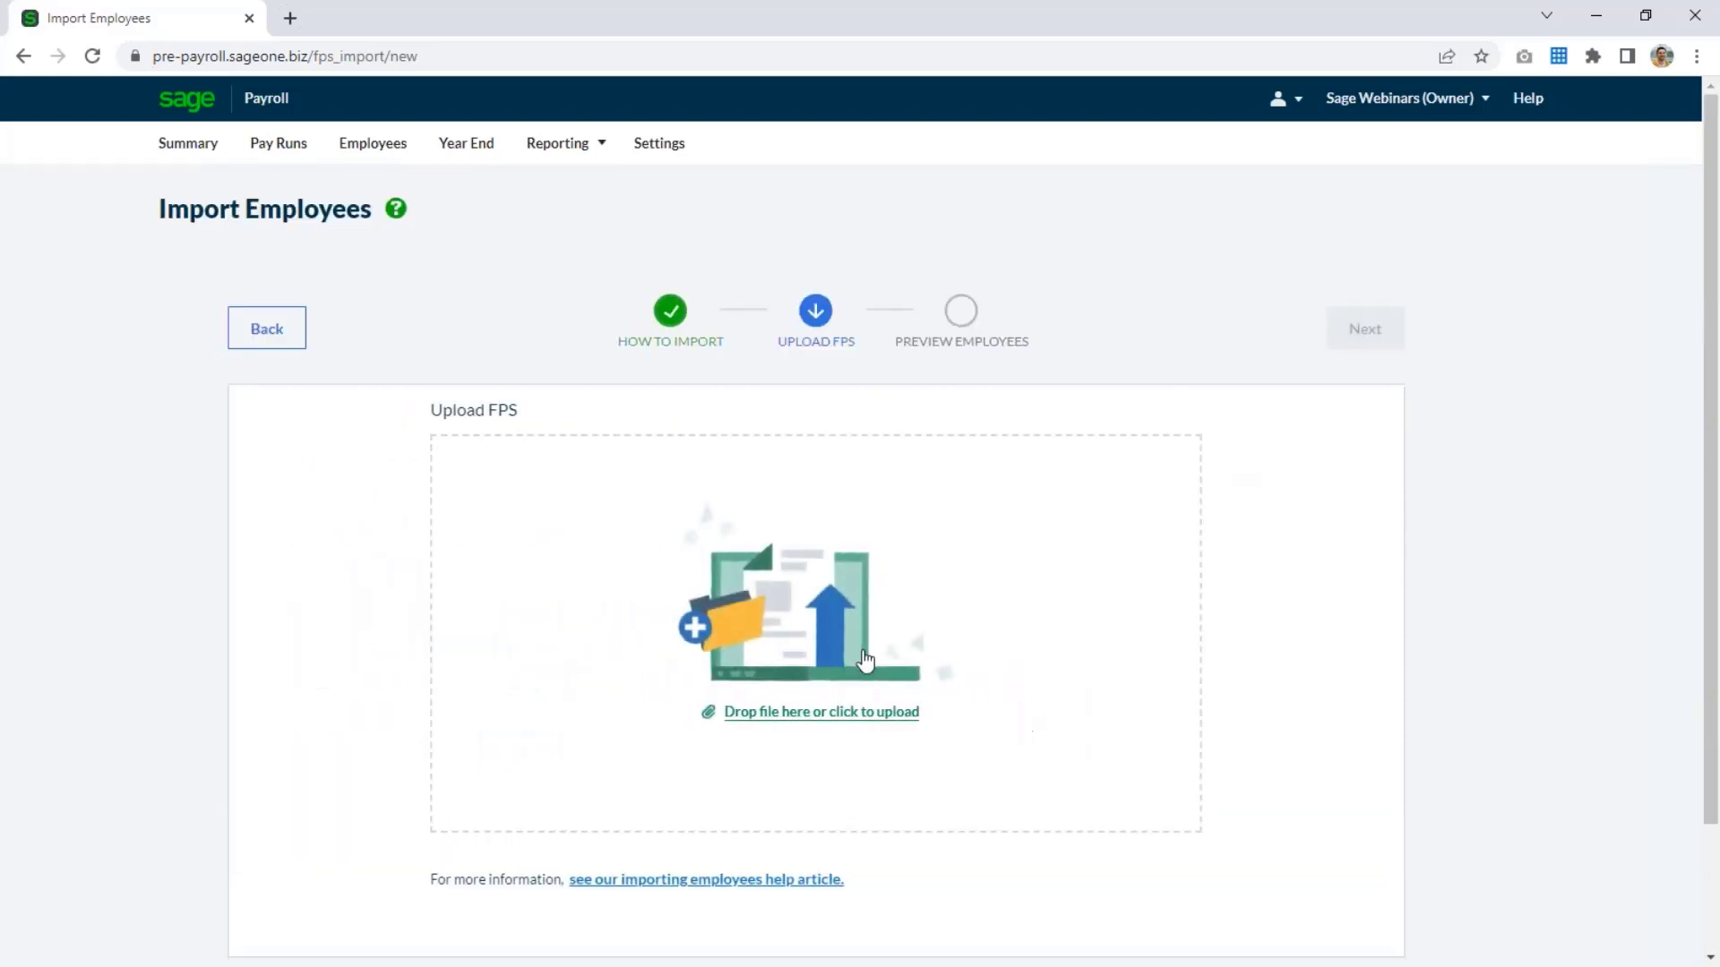
Upload FPS.xml from the Desktop folder and continue to the employee preview.
left_click(865, 661)
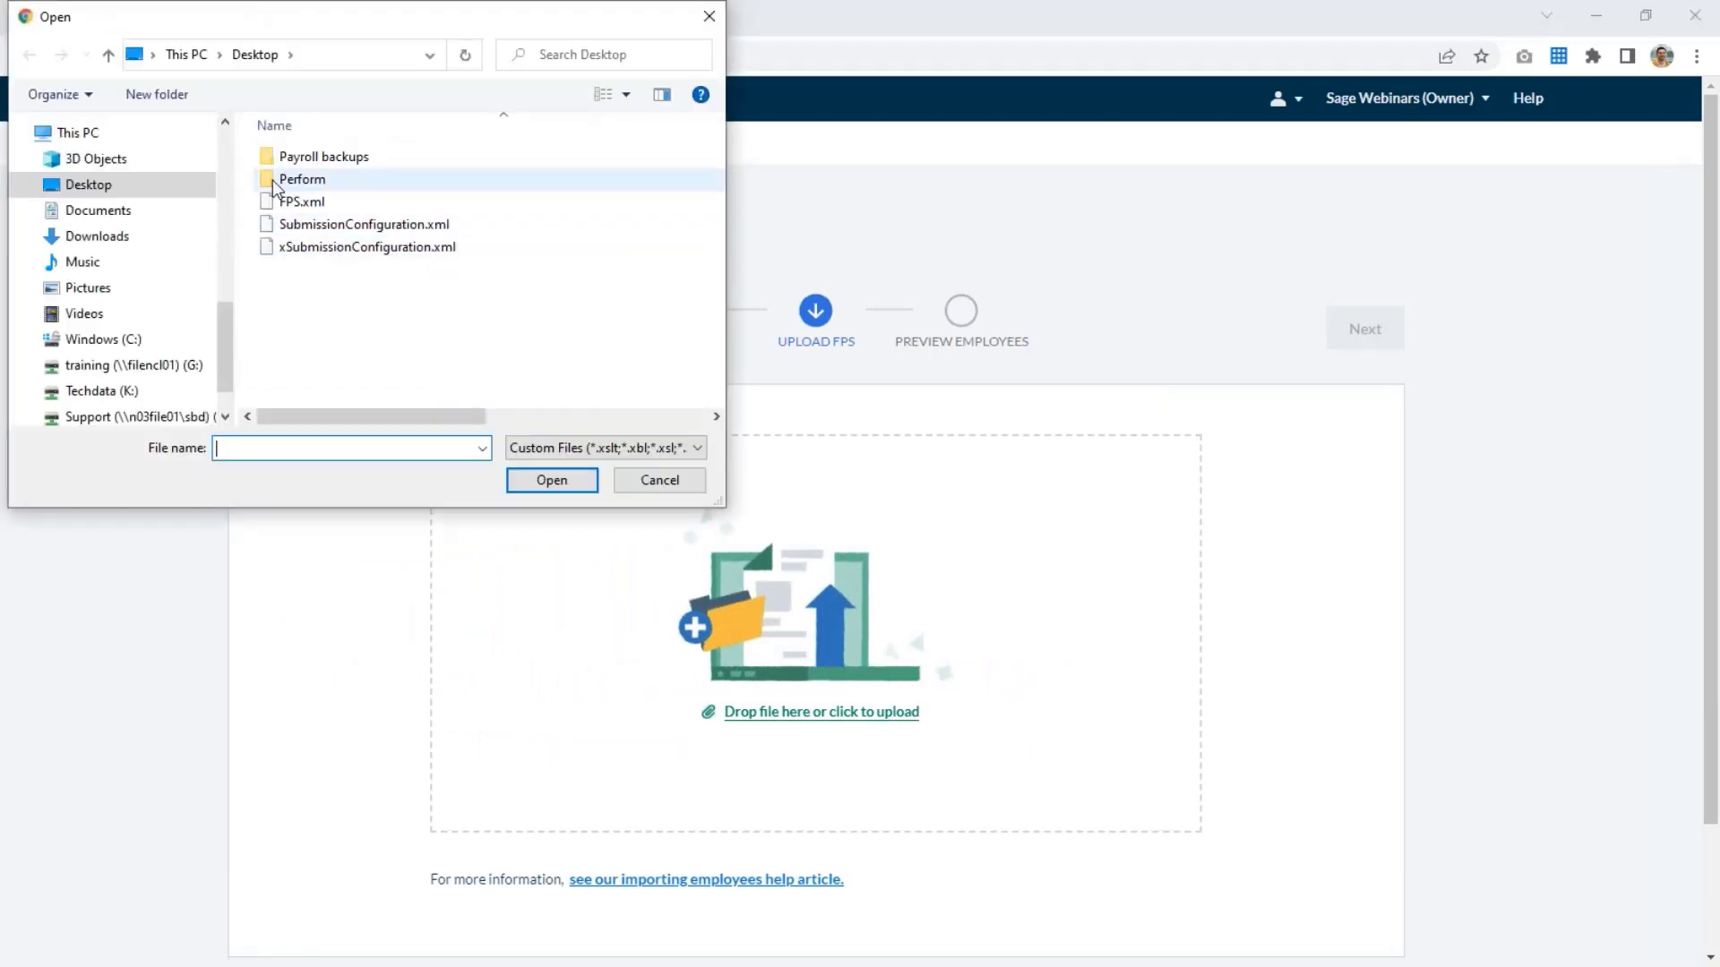
left_click(300, 202)
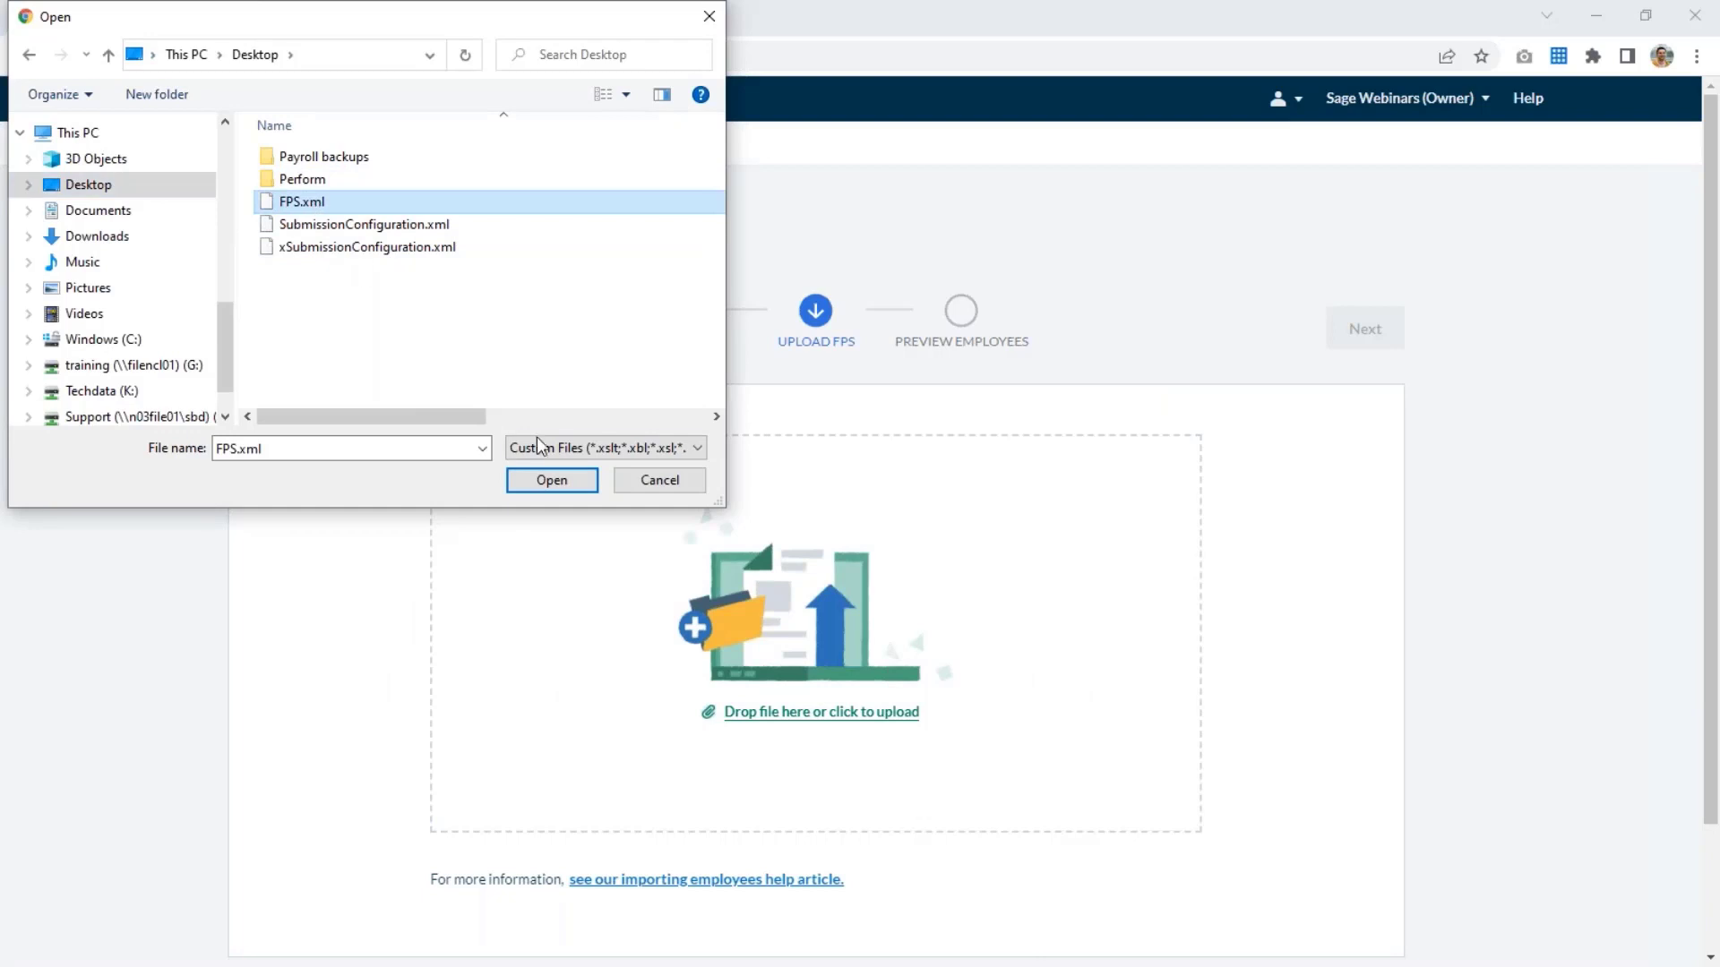
left_click(563, 482)
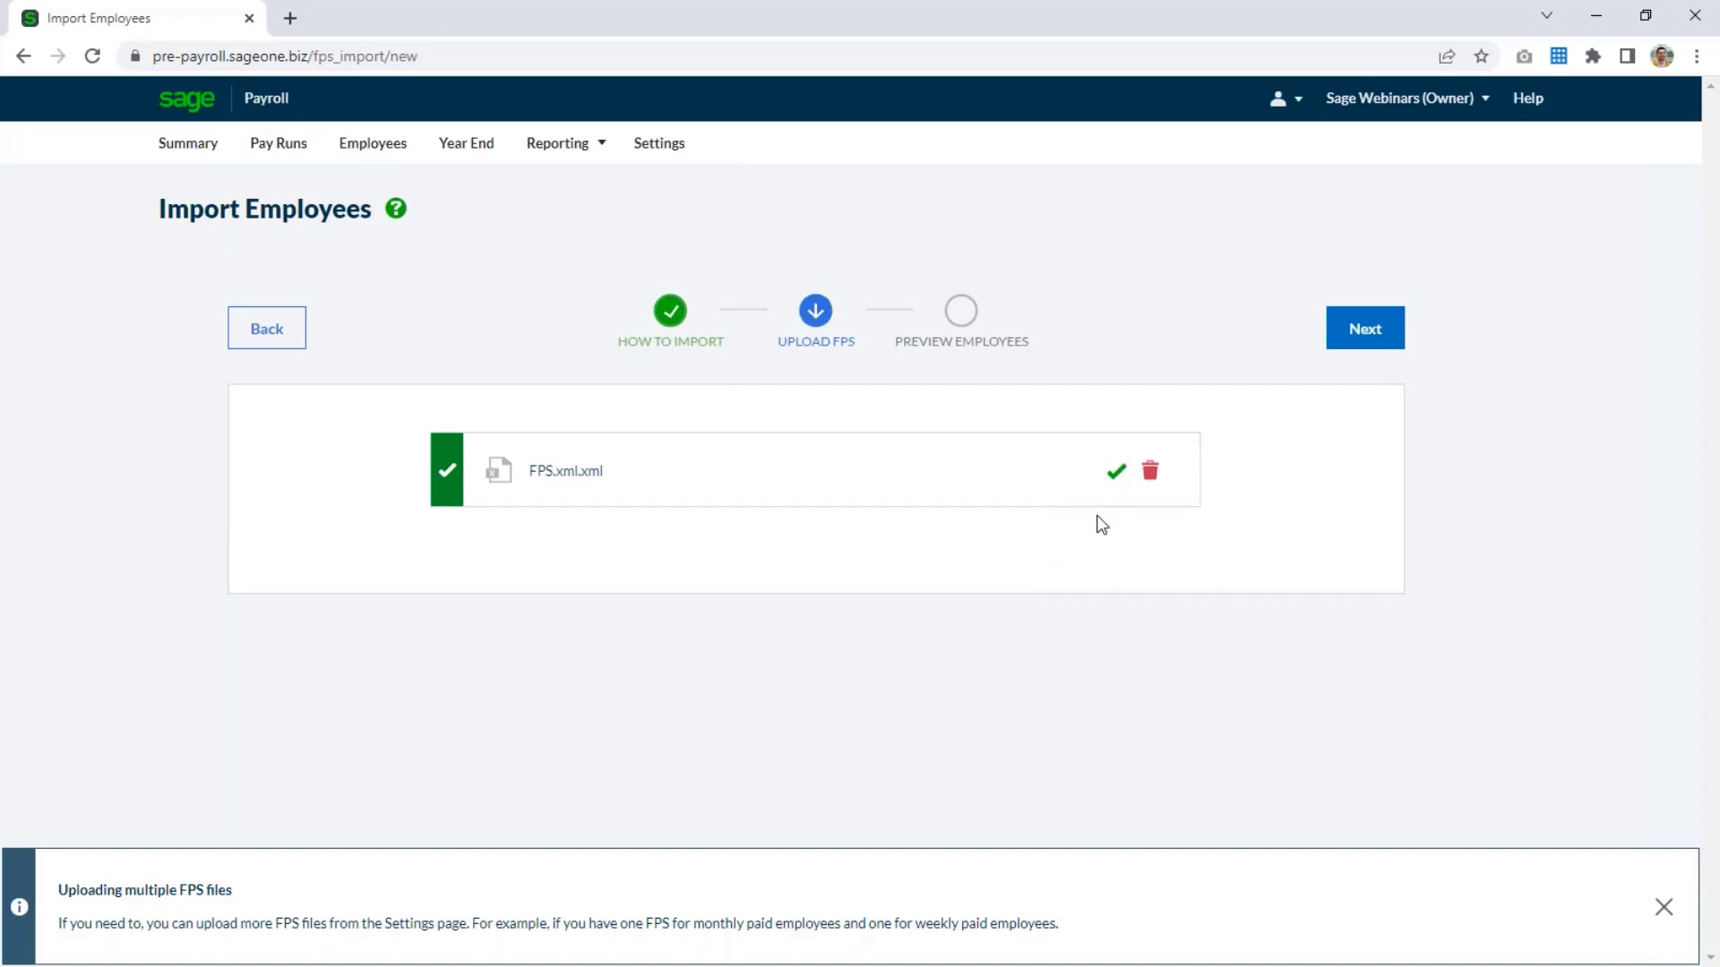
left_click(1357, 351)
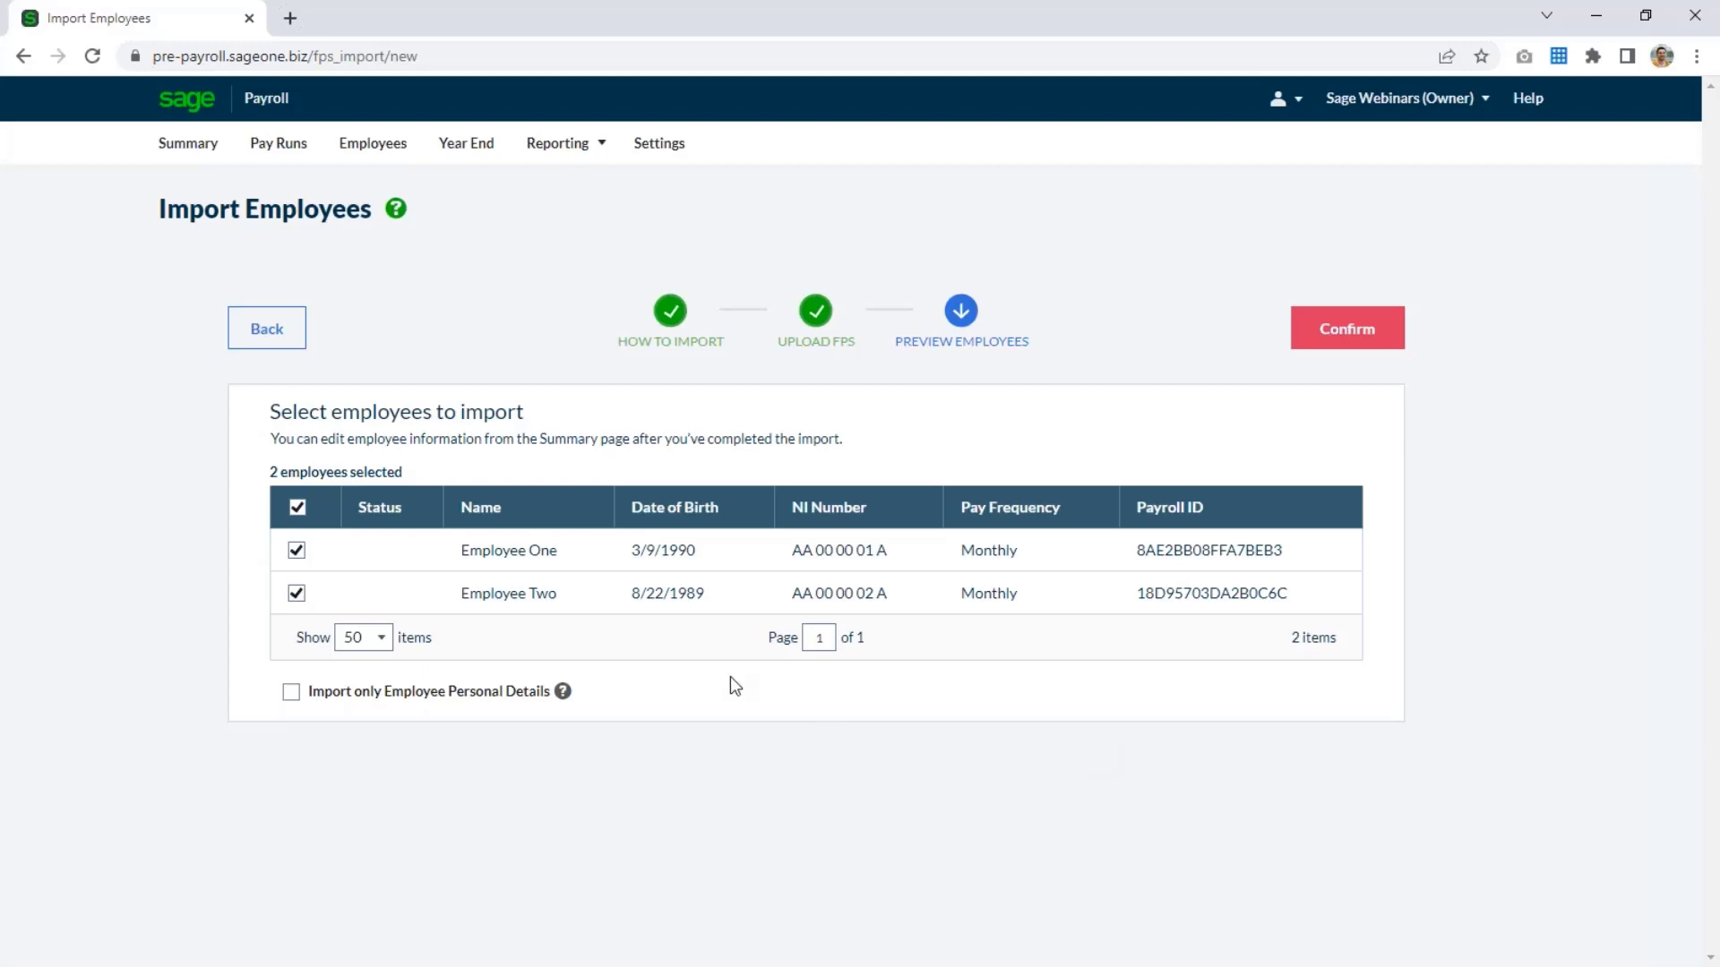
Limit the import to employee personal details and complete the import of both selected employees.
left_click(290, 692)
mouse_move(565, 693)
left_click(1327, 338)
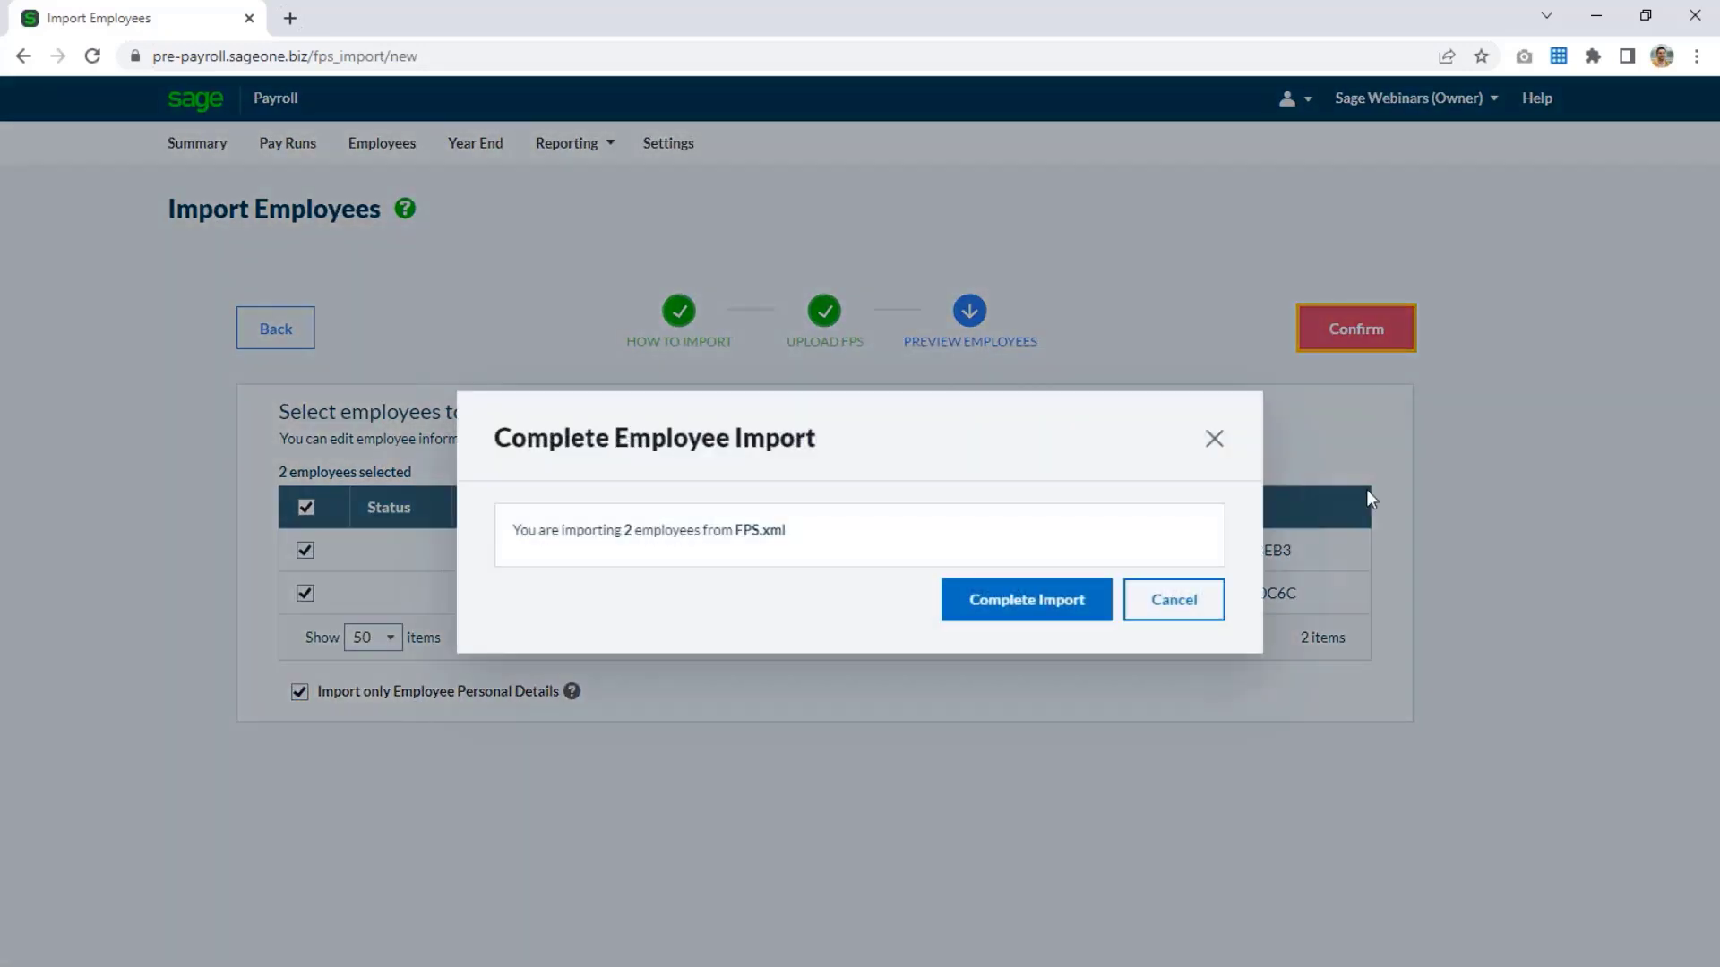
left_click(1061, 613)
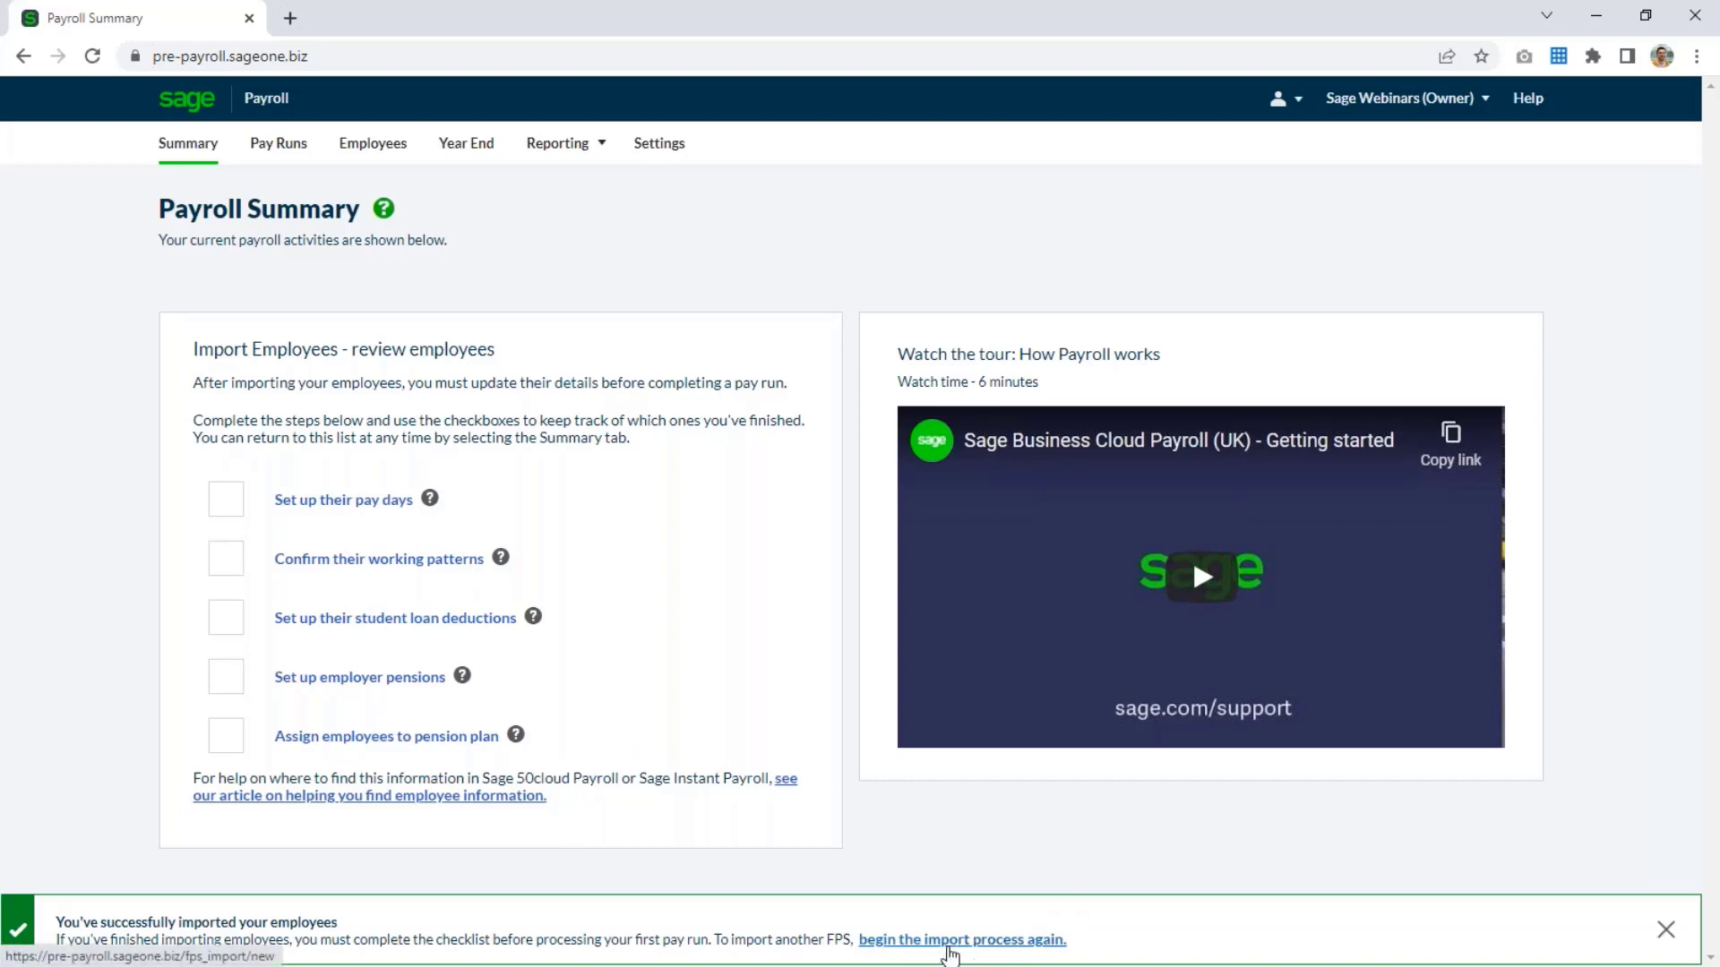
View where another FPS file can be imported from the payroll settings, and return to the payroll summary.
left_click(691, 160)
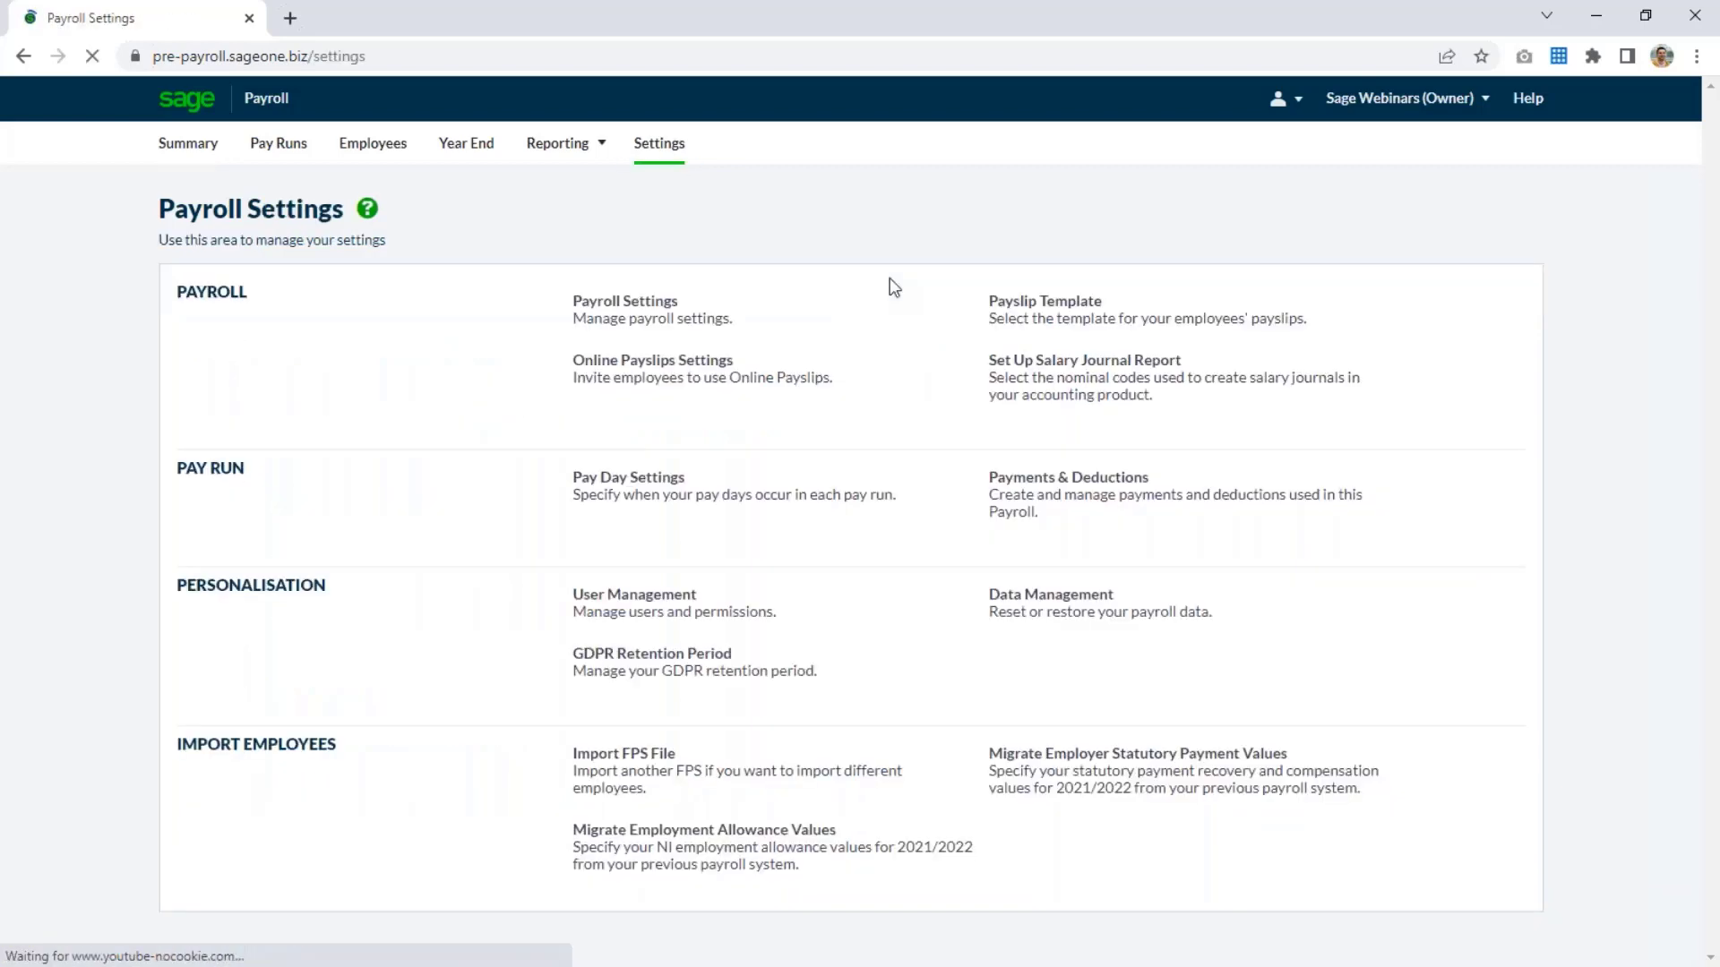
left_click(672, 784)
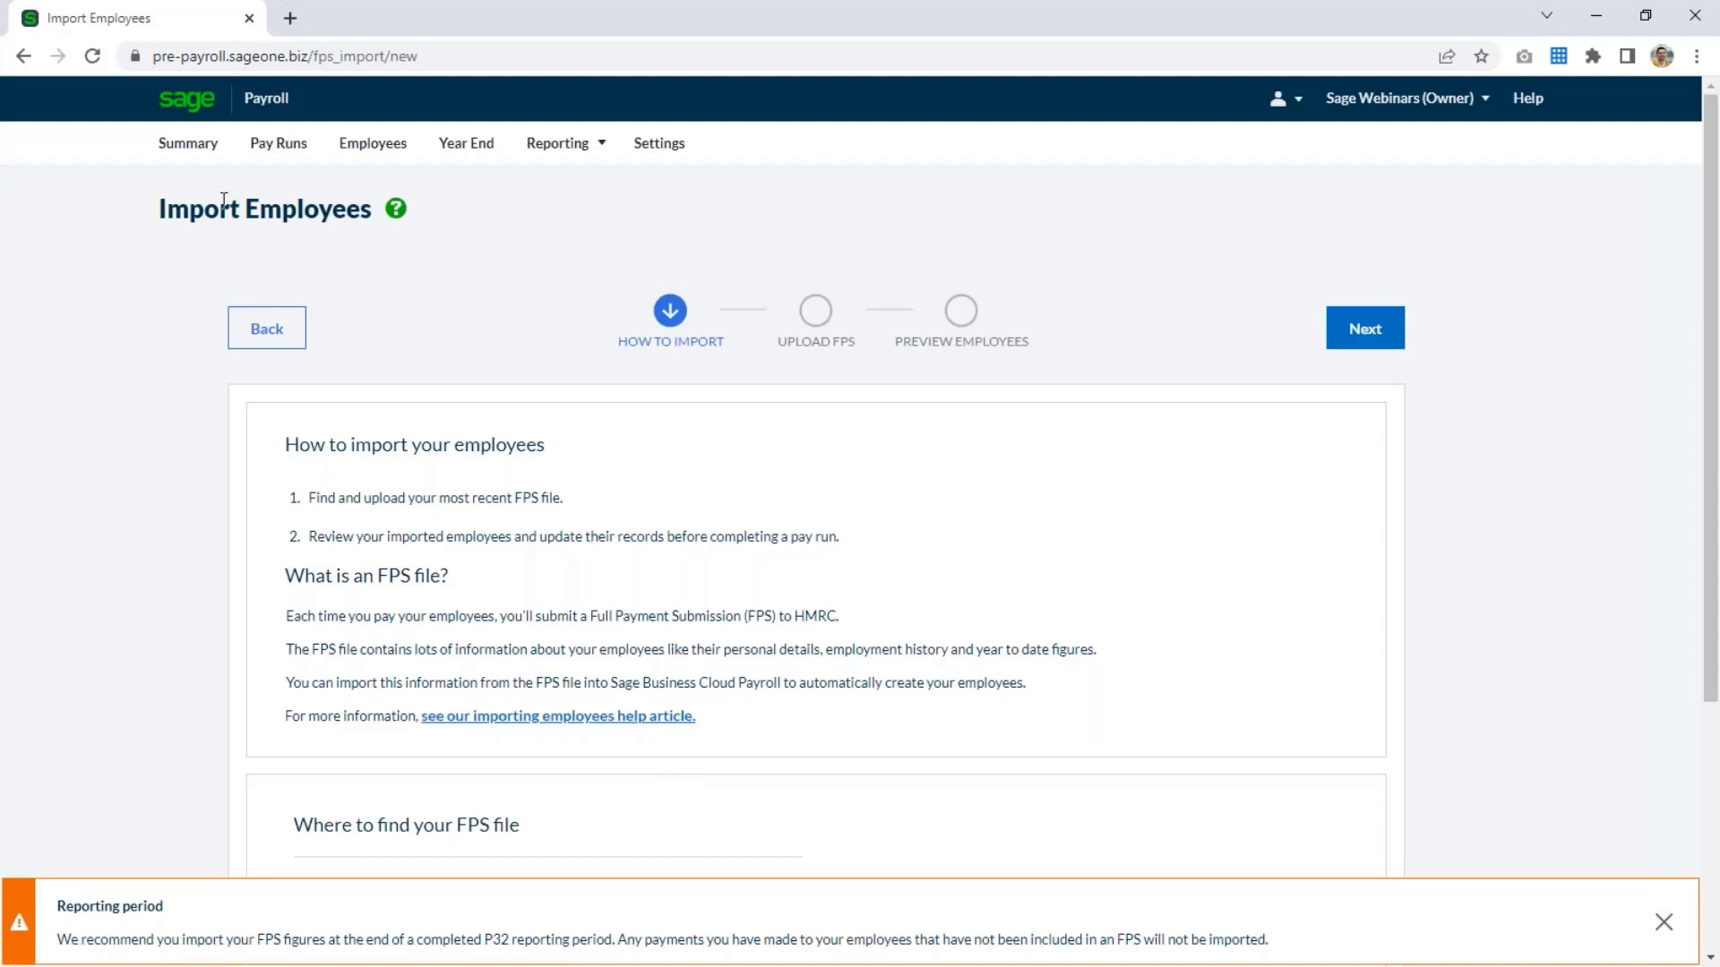
left_click(188, 145)
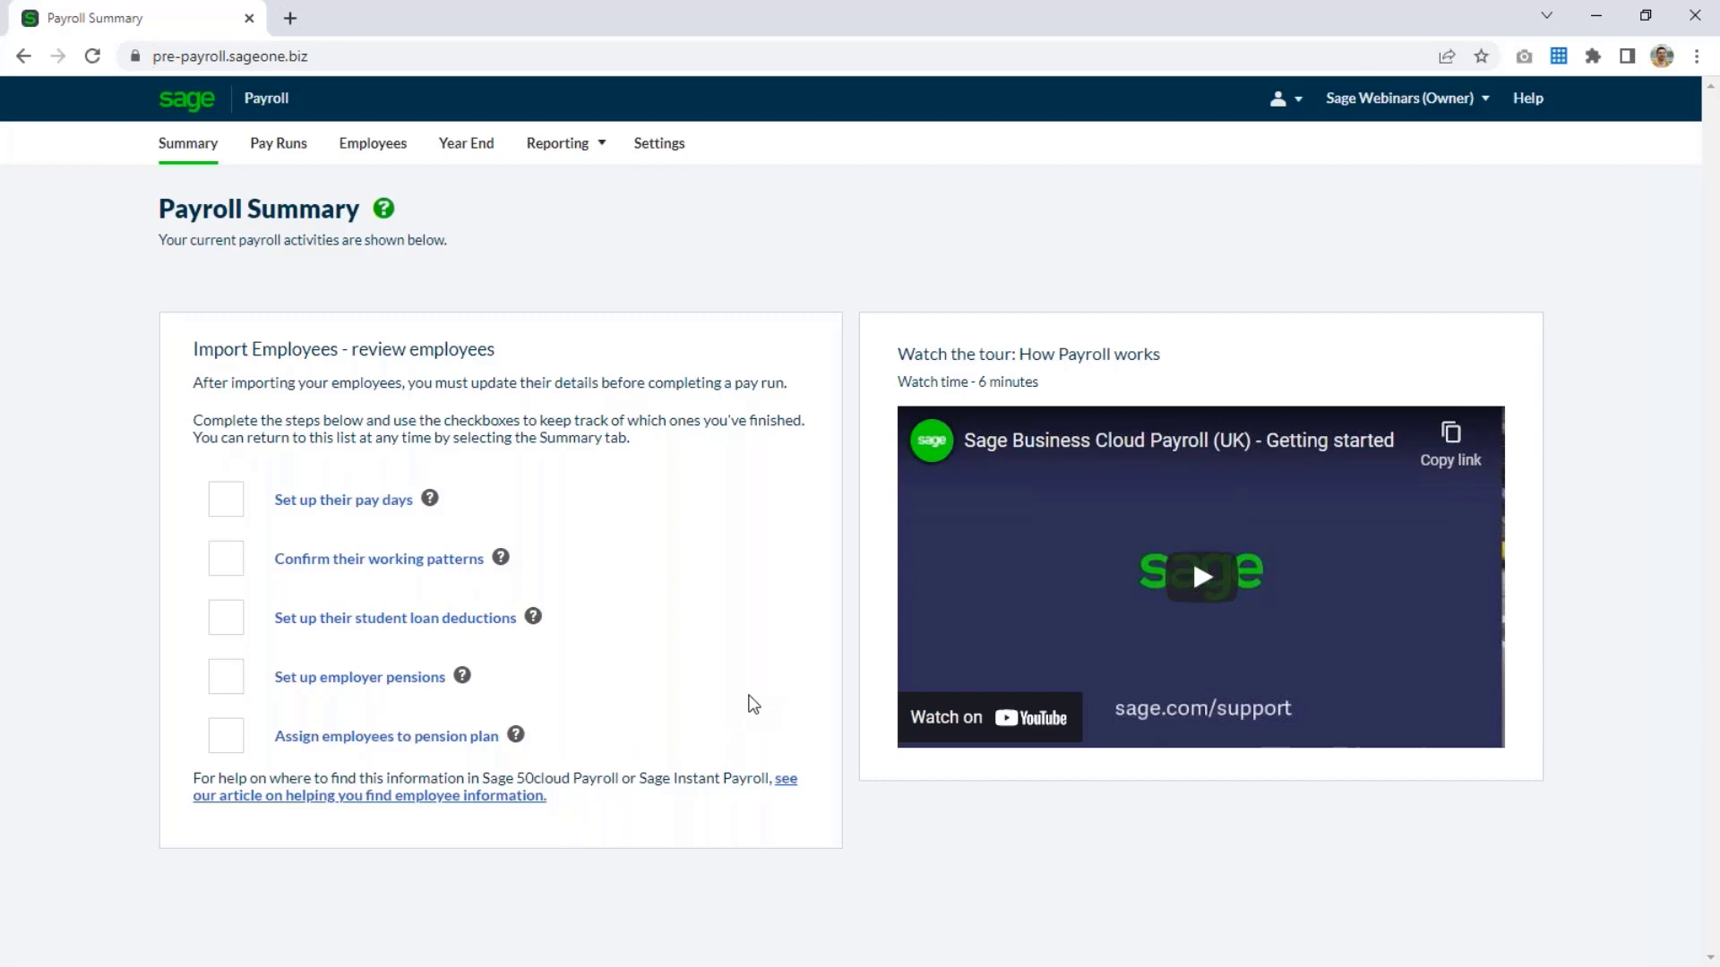
Set up a monthly pay calendar on the same day of the month, the 25th, without avoiding public holidays and weekends.
left_click(364, 502)
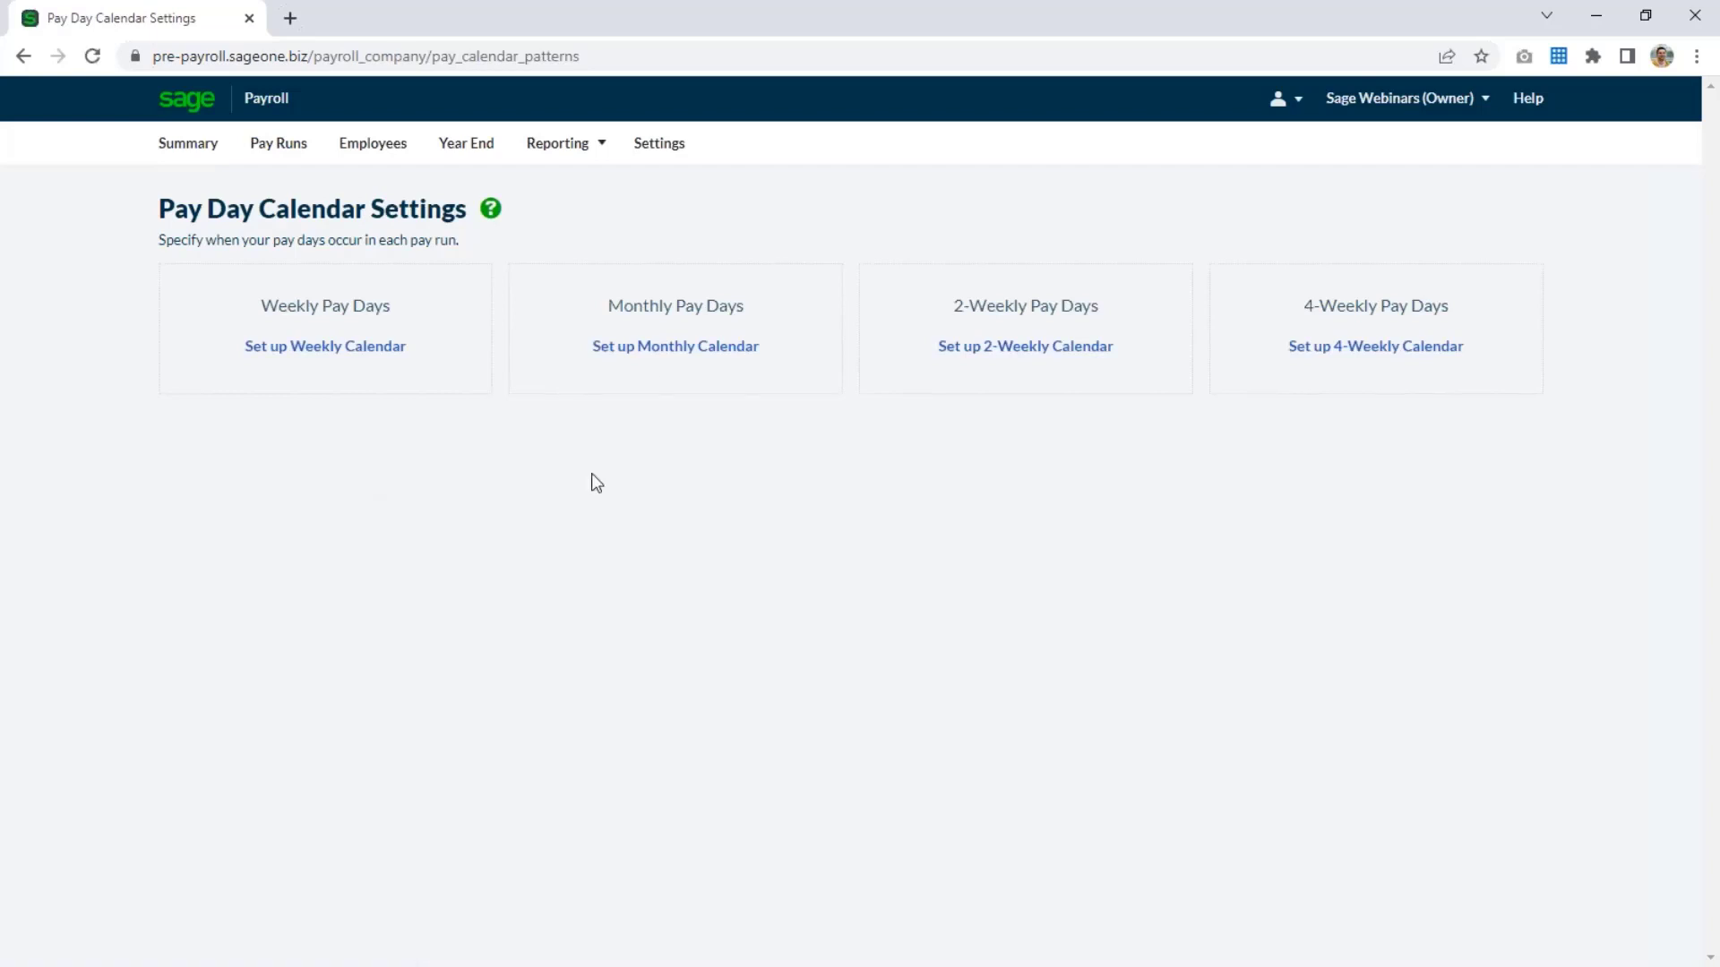
left_click(650, 365)
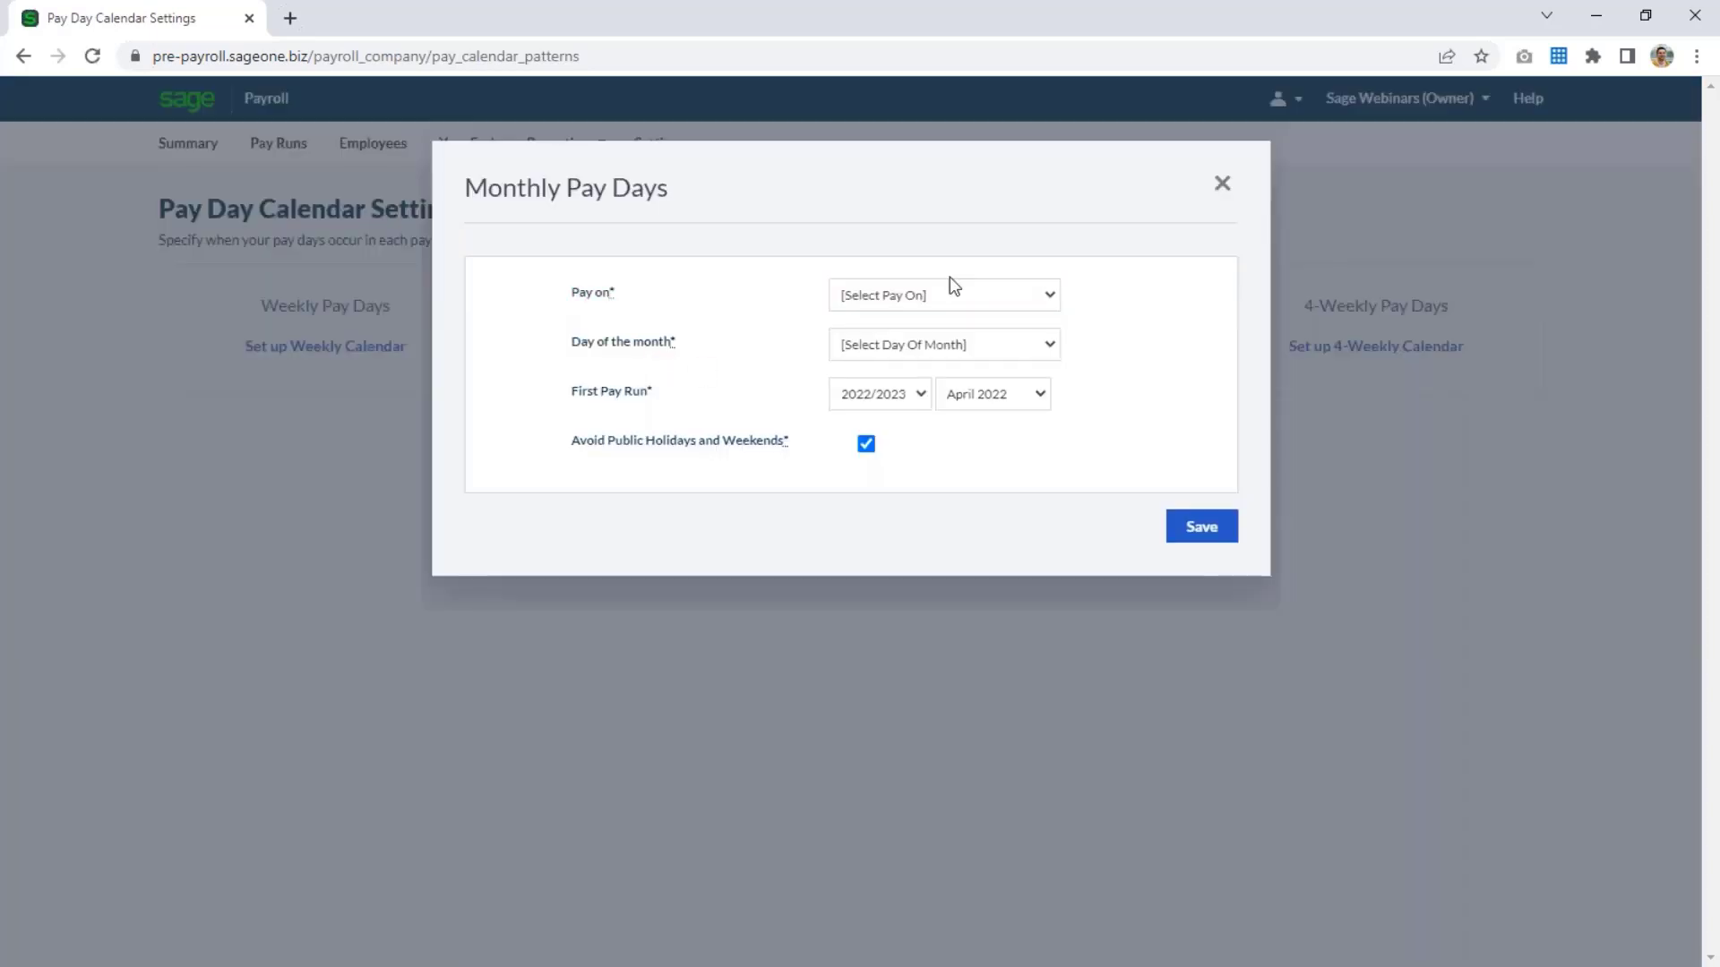
left_click(944, 295)
left_click(923, 338)
left_click(906, 346)
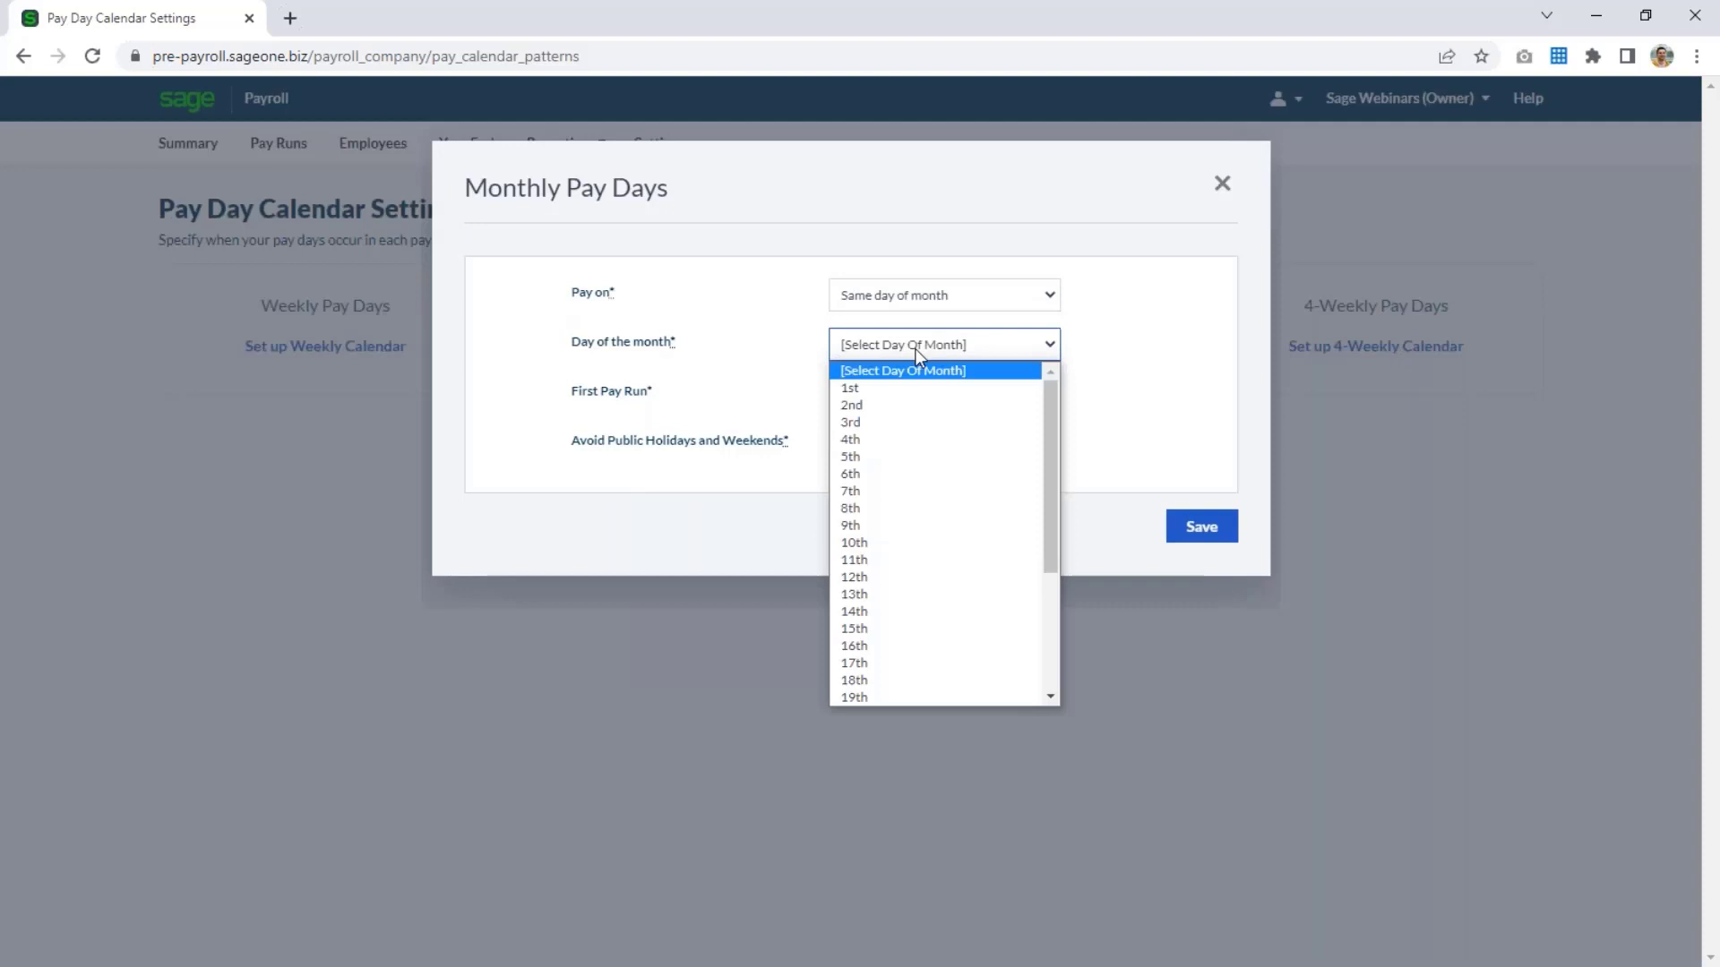
scroll(906, 591, "down", 3)
left_click(899, 595)
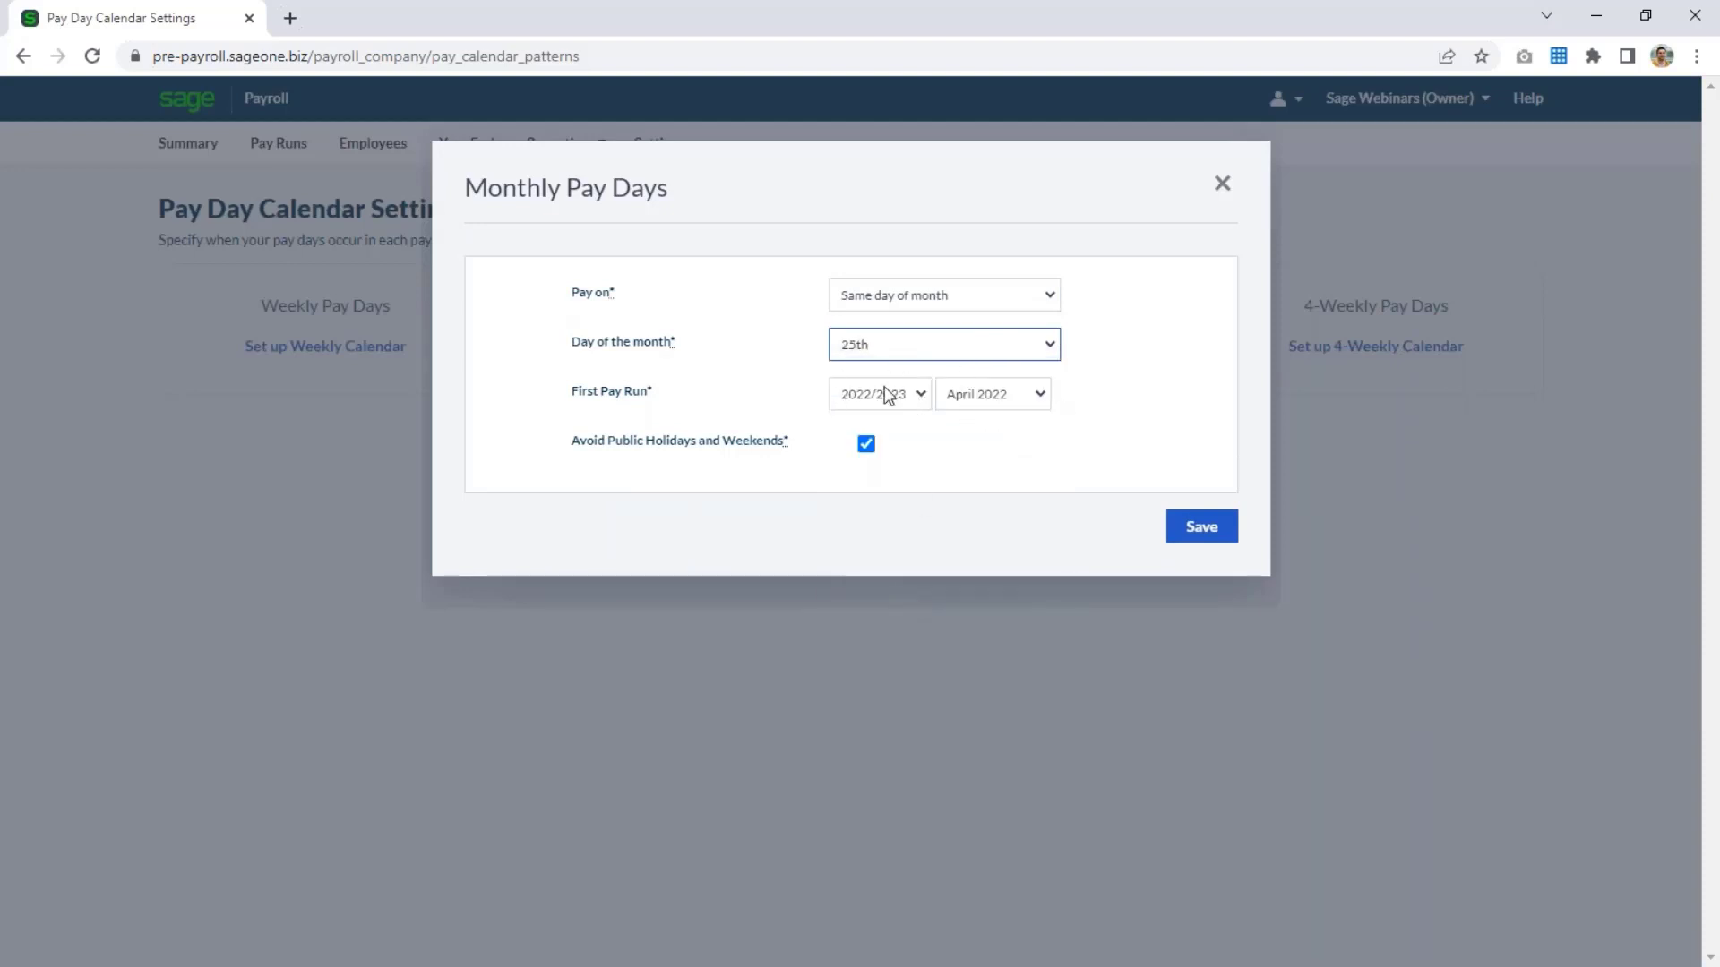
left_click(865, 443)
left_click(1196, 530)
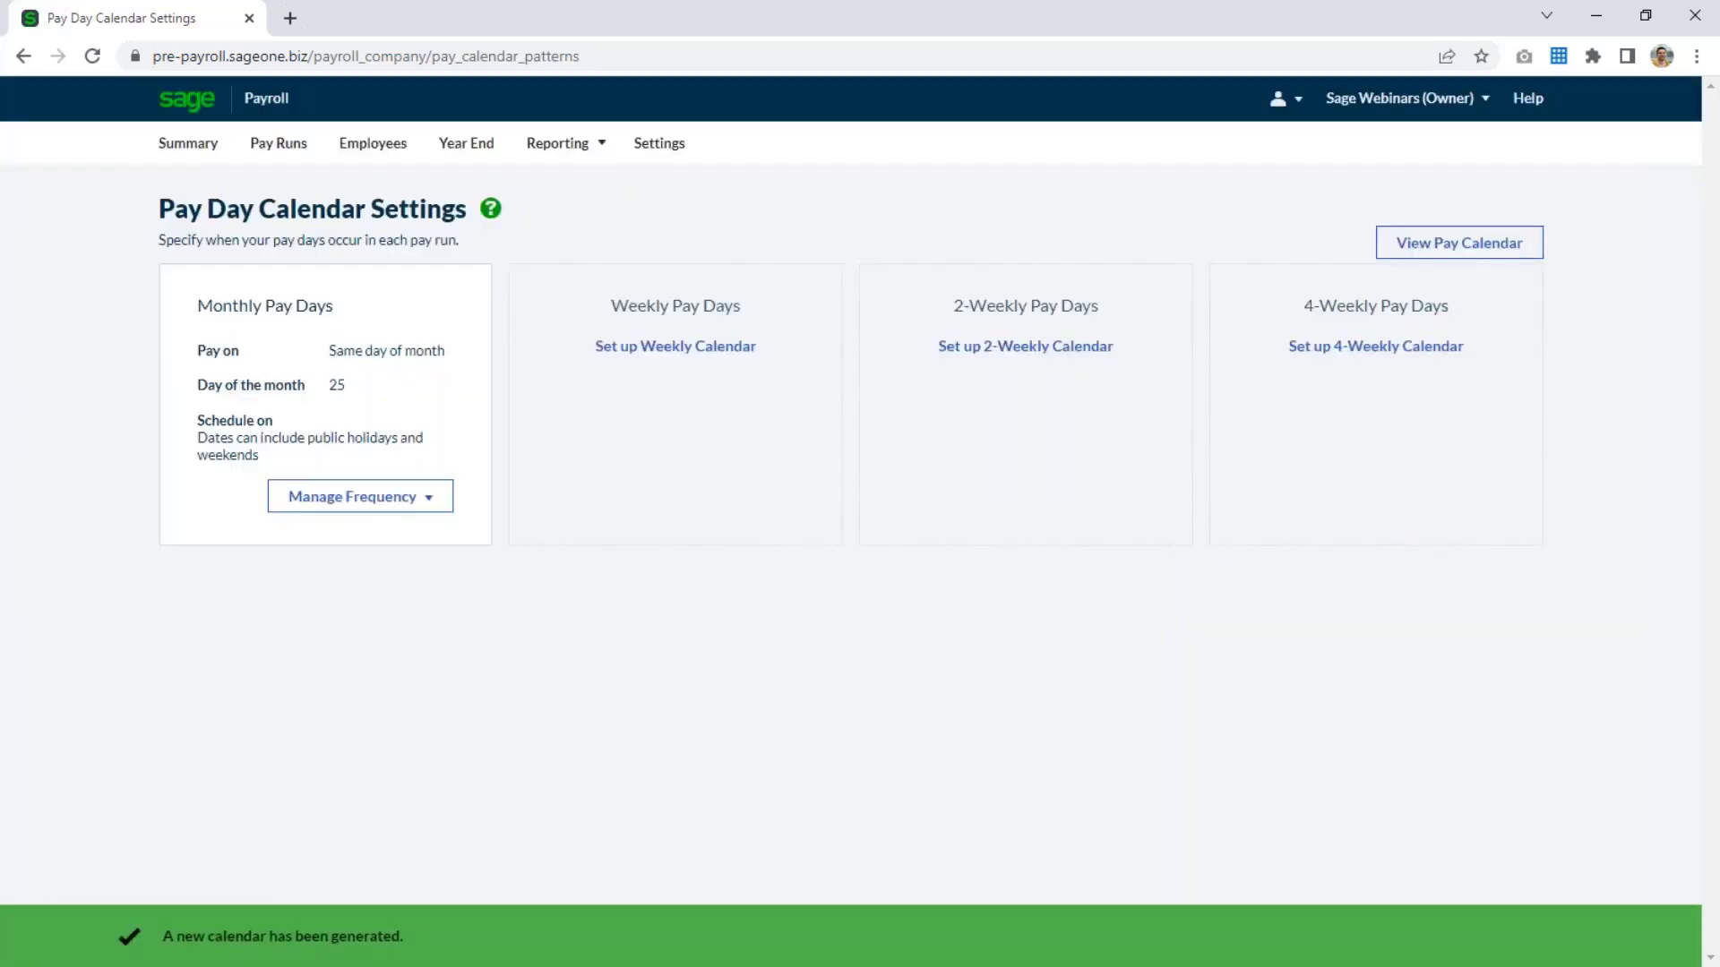
Return to the payroll summary and mark the pay days task as finished in the import review checklist.
left_click(166, 148)
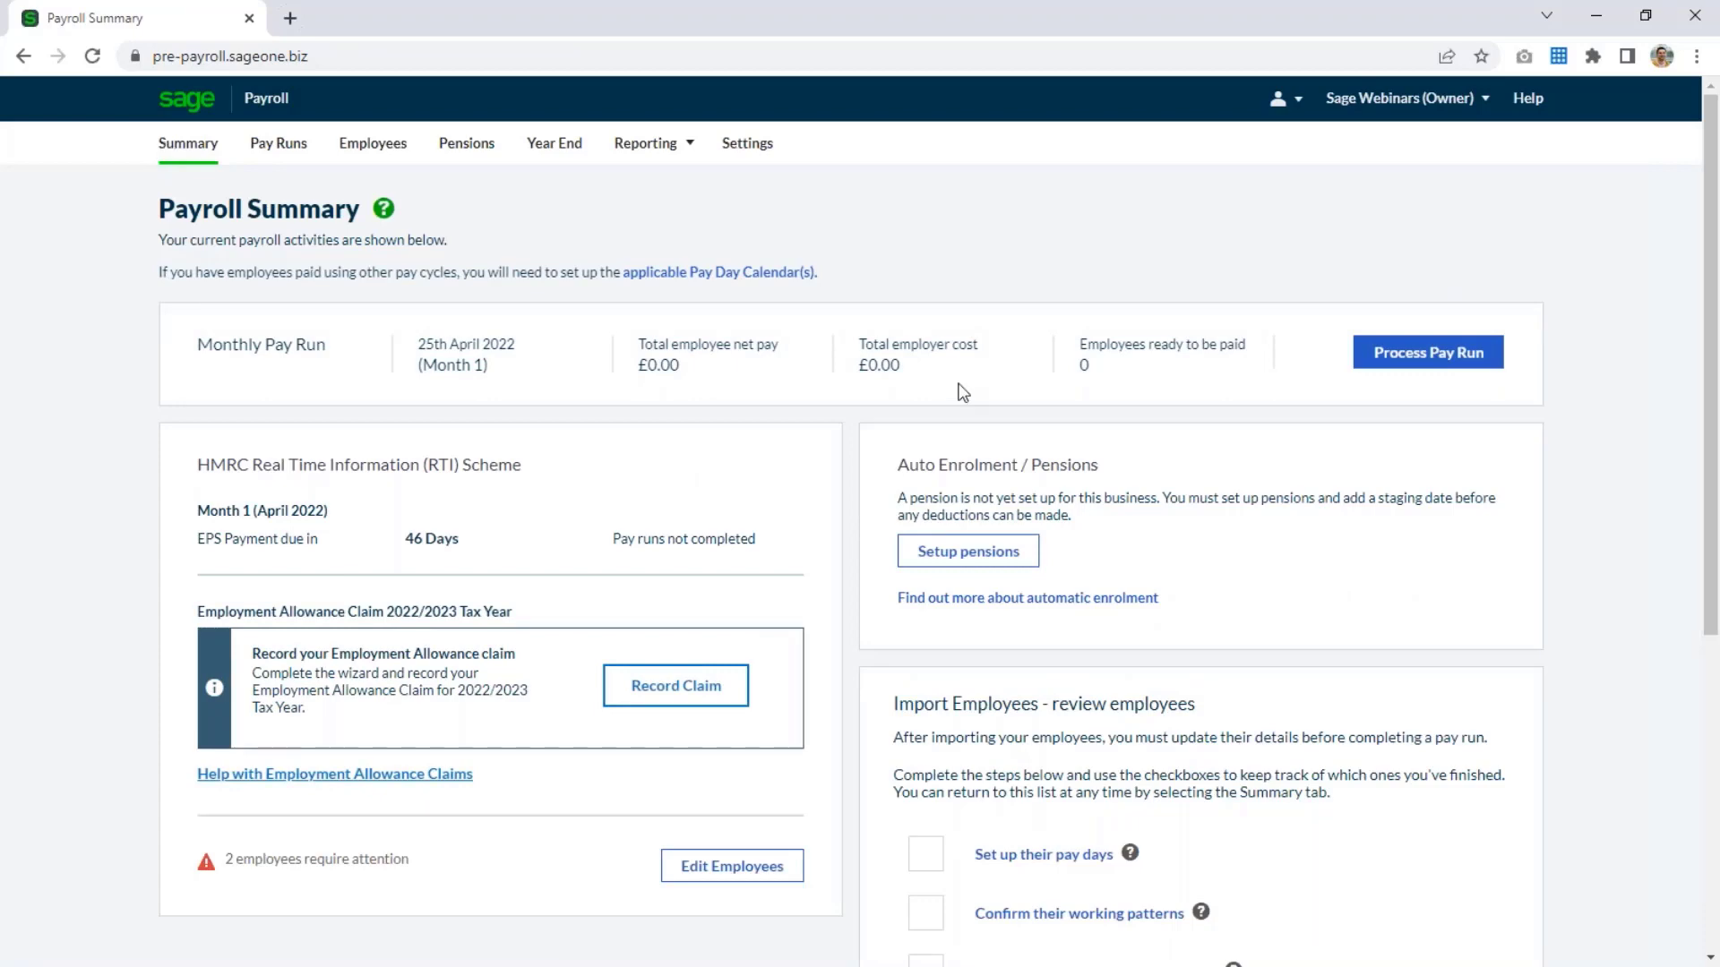
scroll(950, 421, "down", 5)
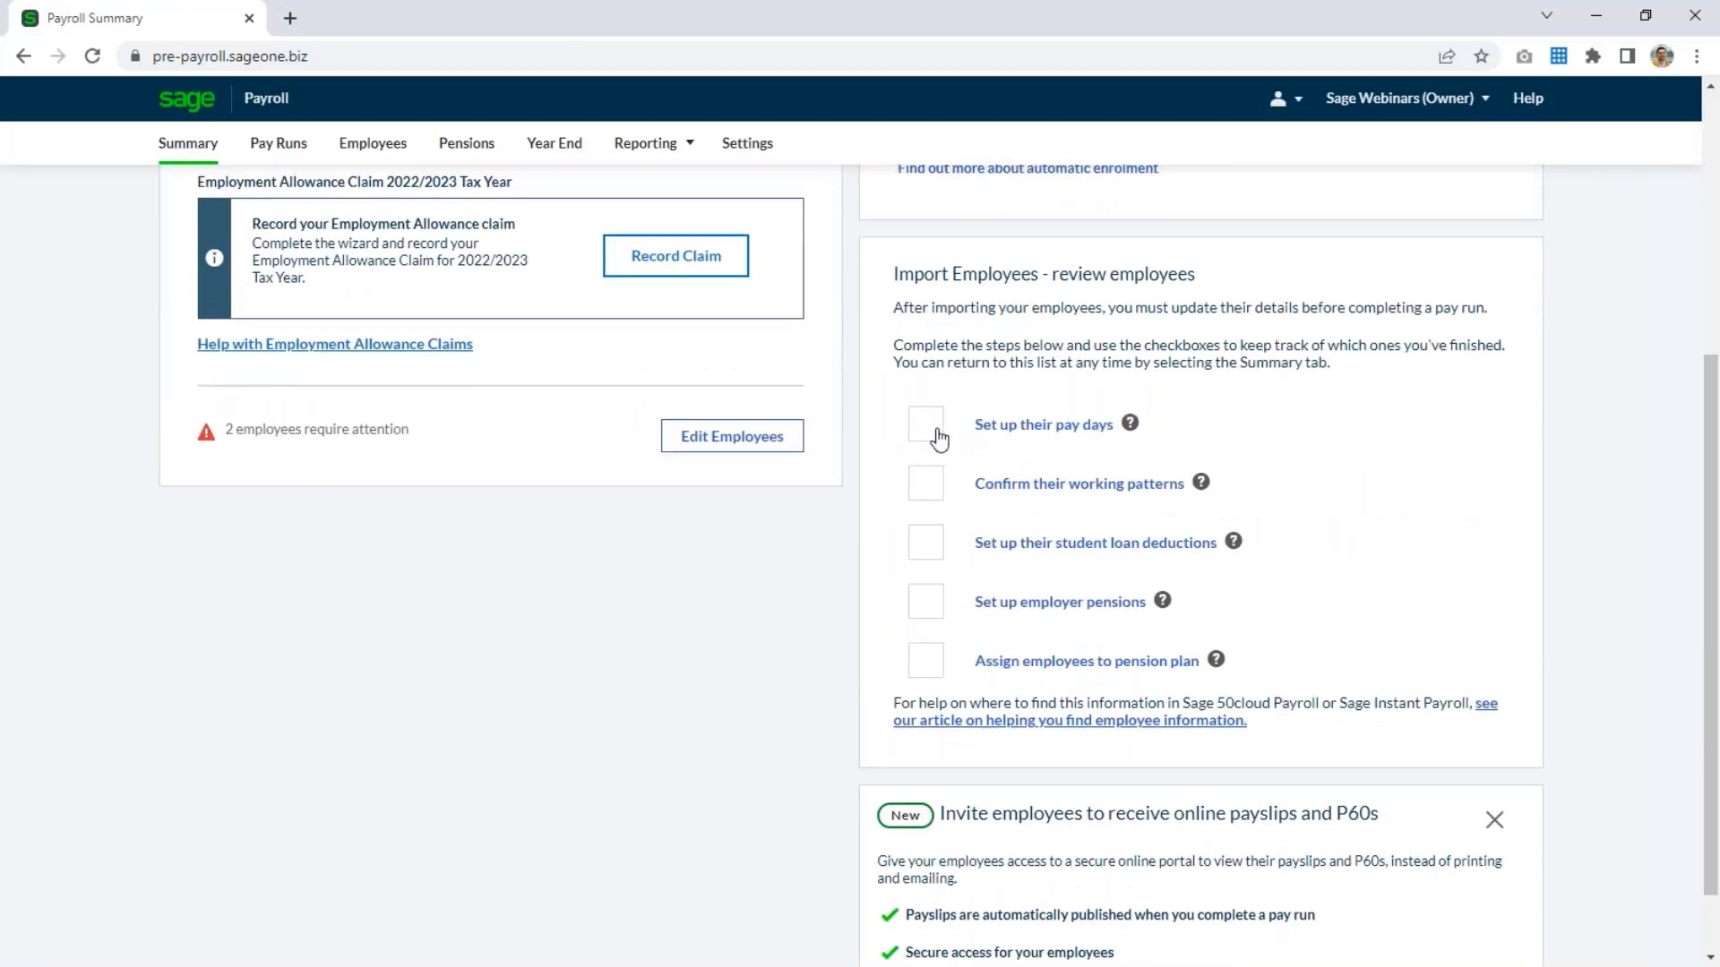
left_click(932, 429)
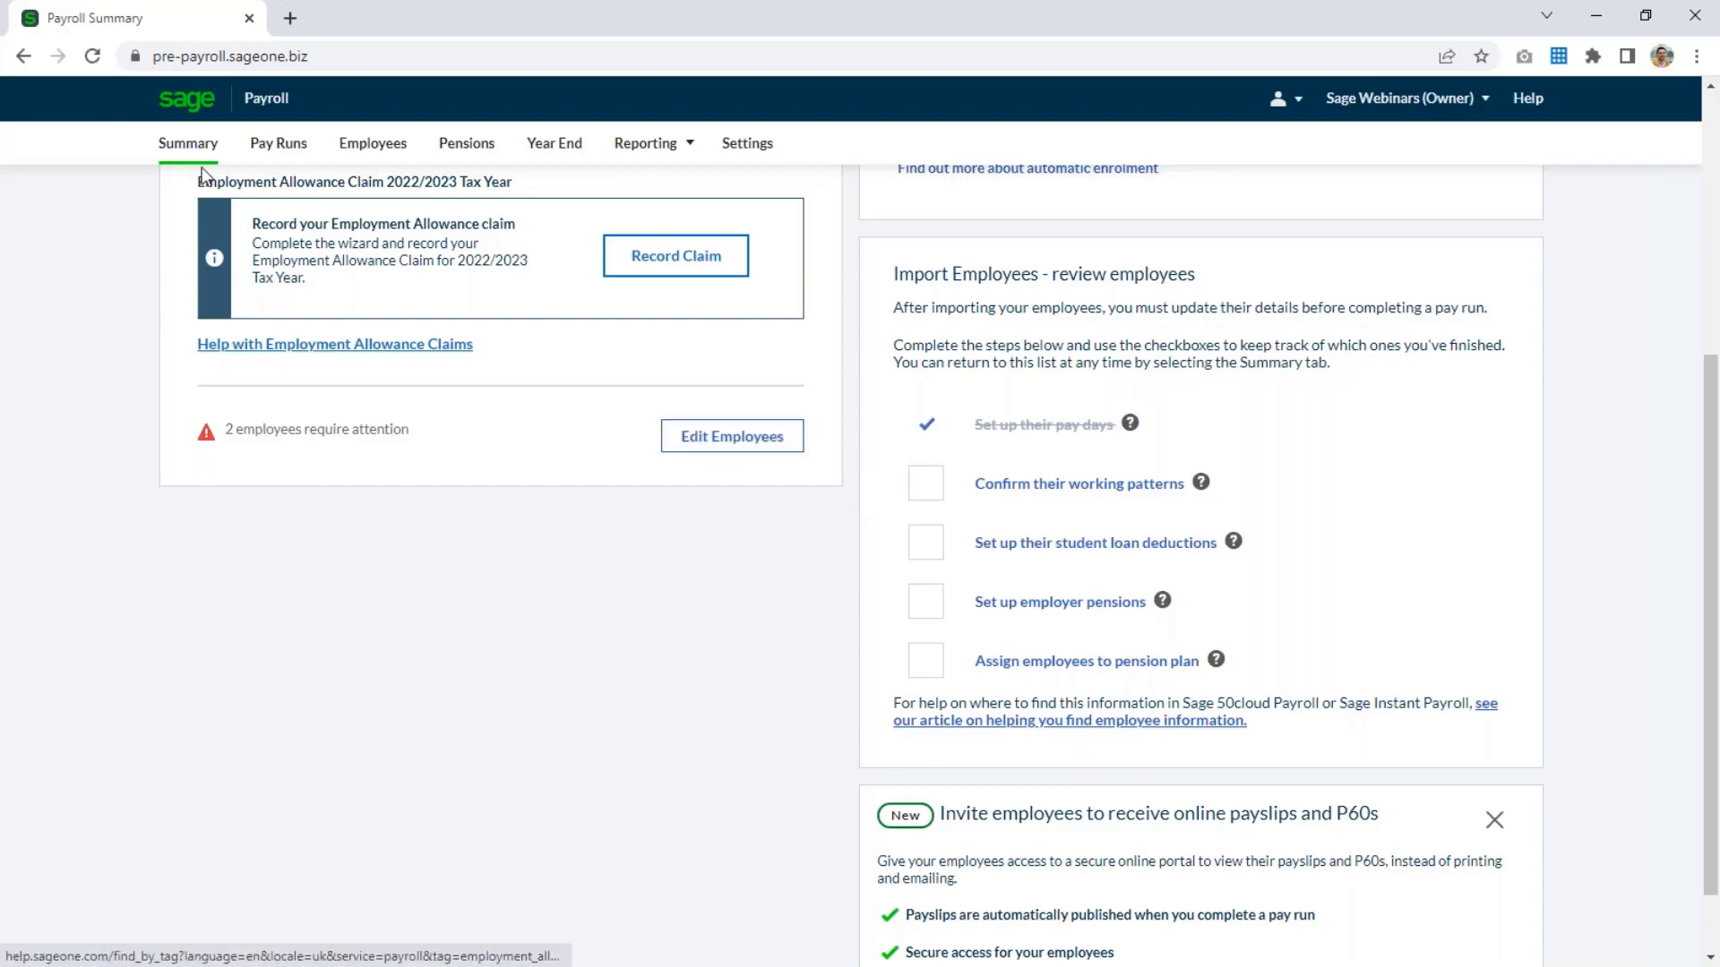
Open the first imported employee's record for editing and set the start date to 01/01/2020.
left_click(373, 145)
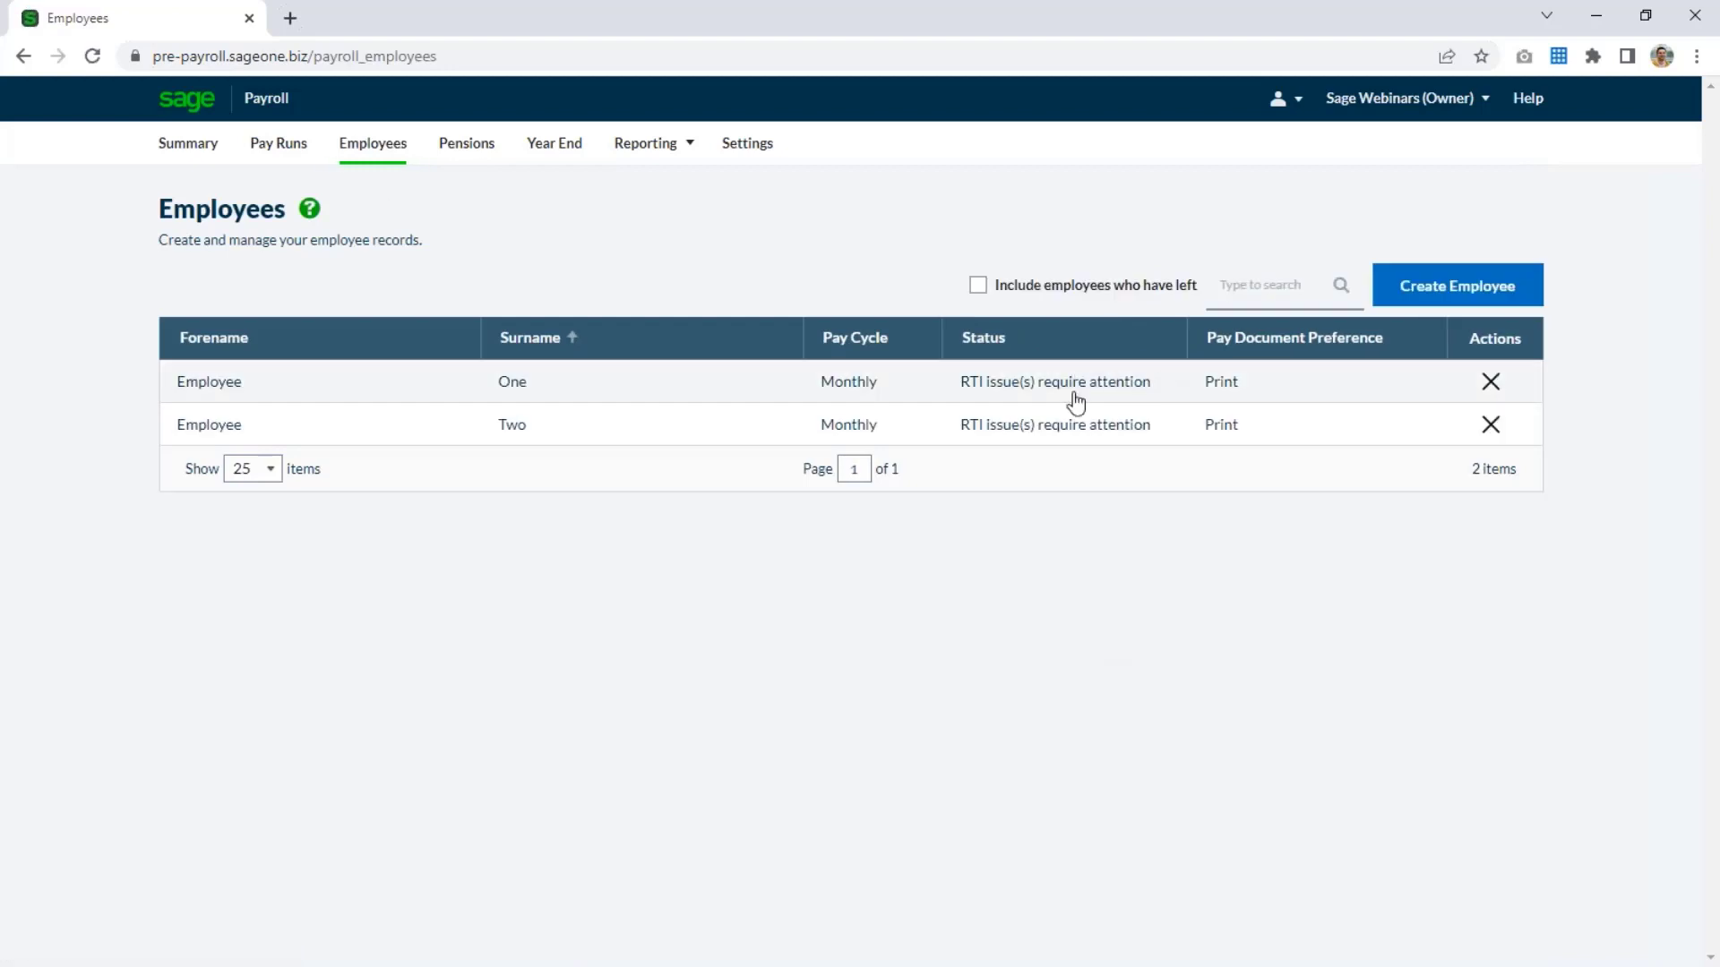
left_click(1025, 391)
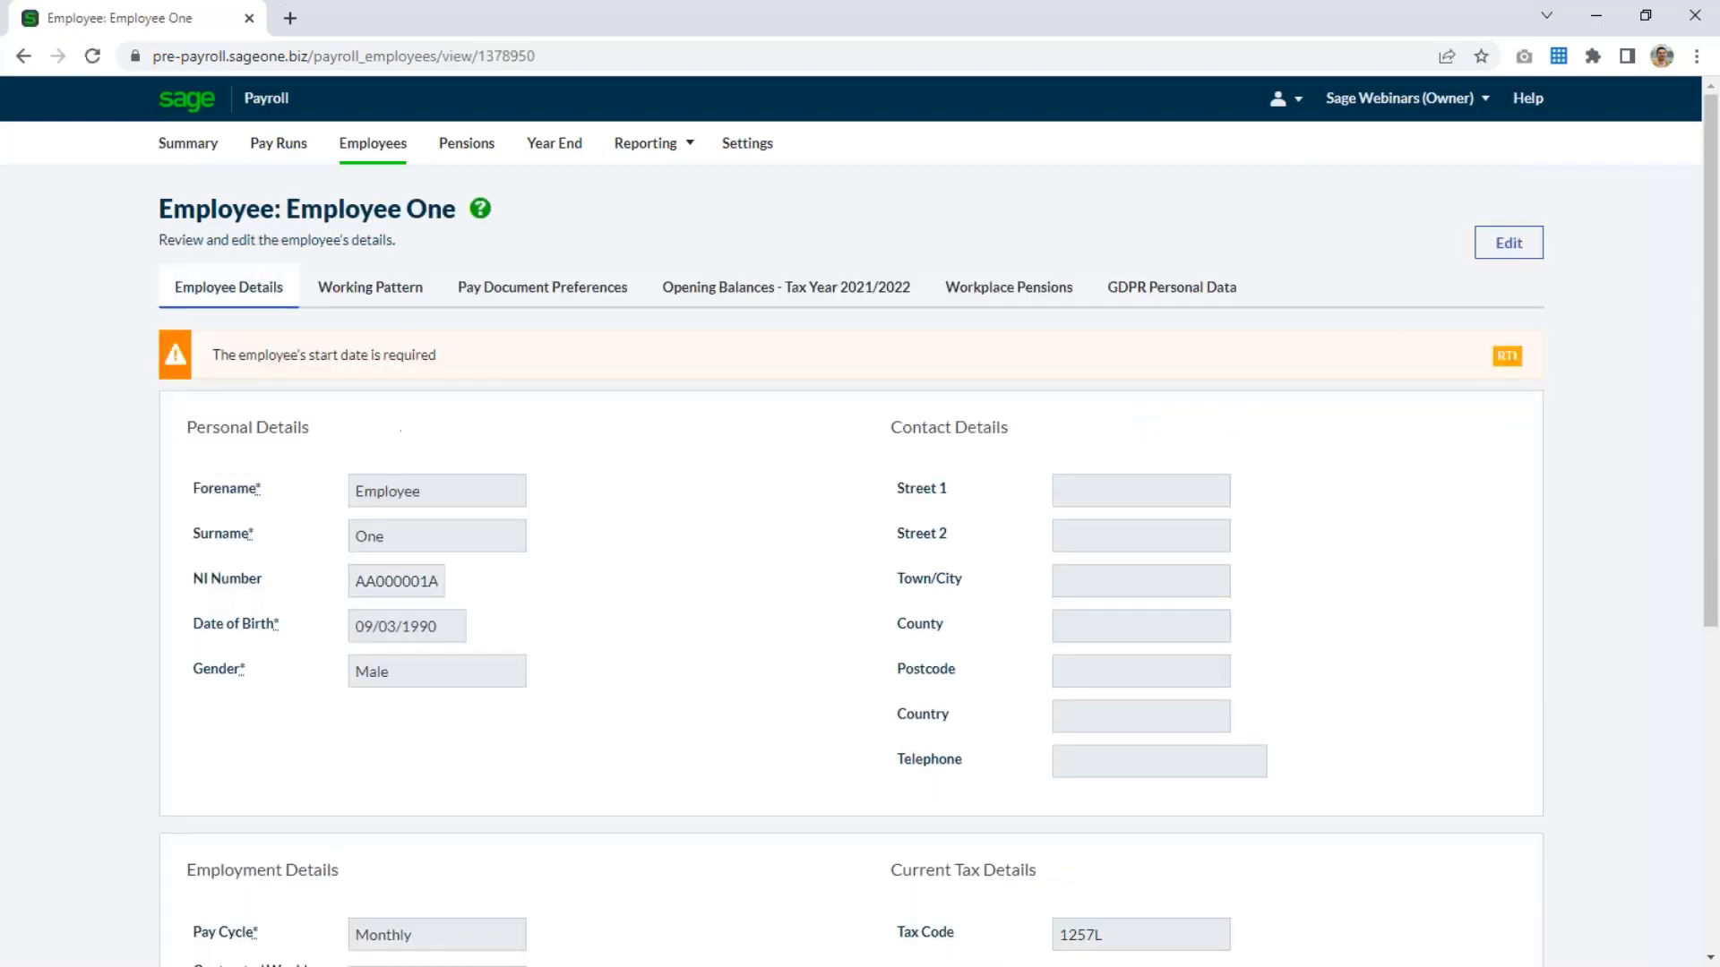
left_click(1525, 247)
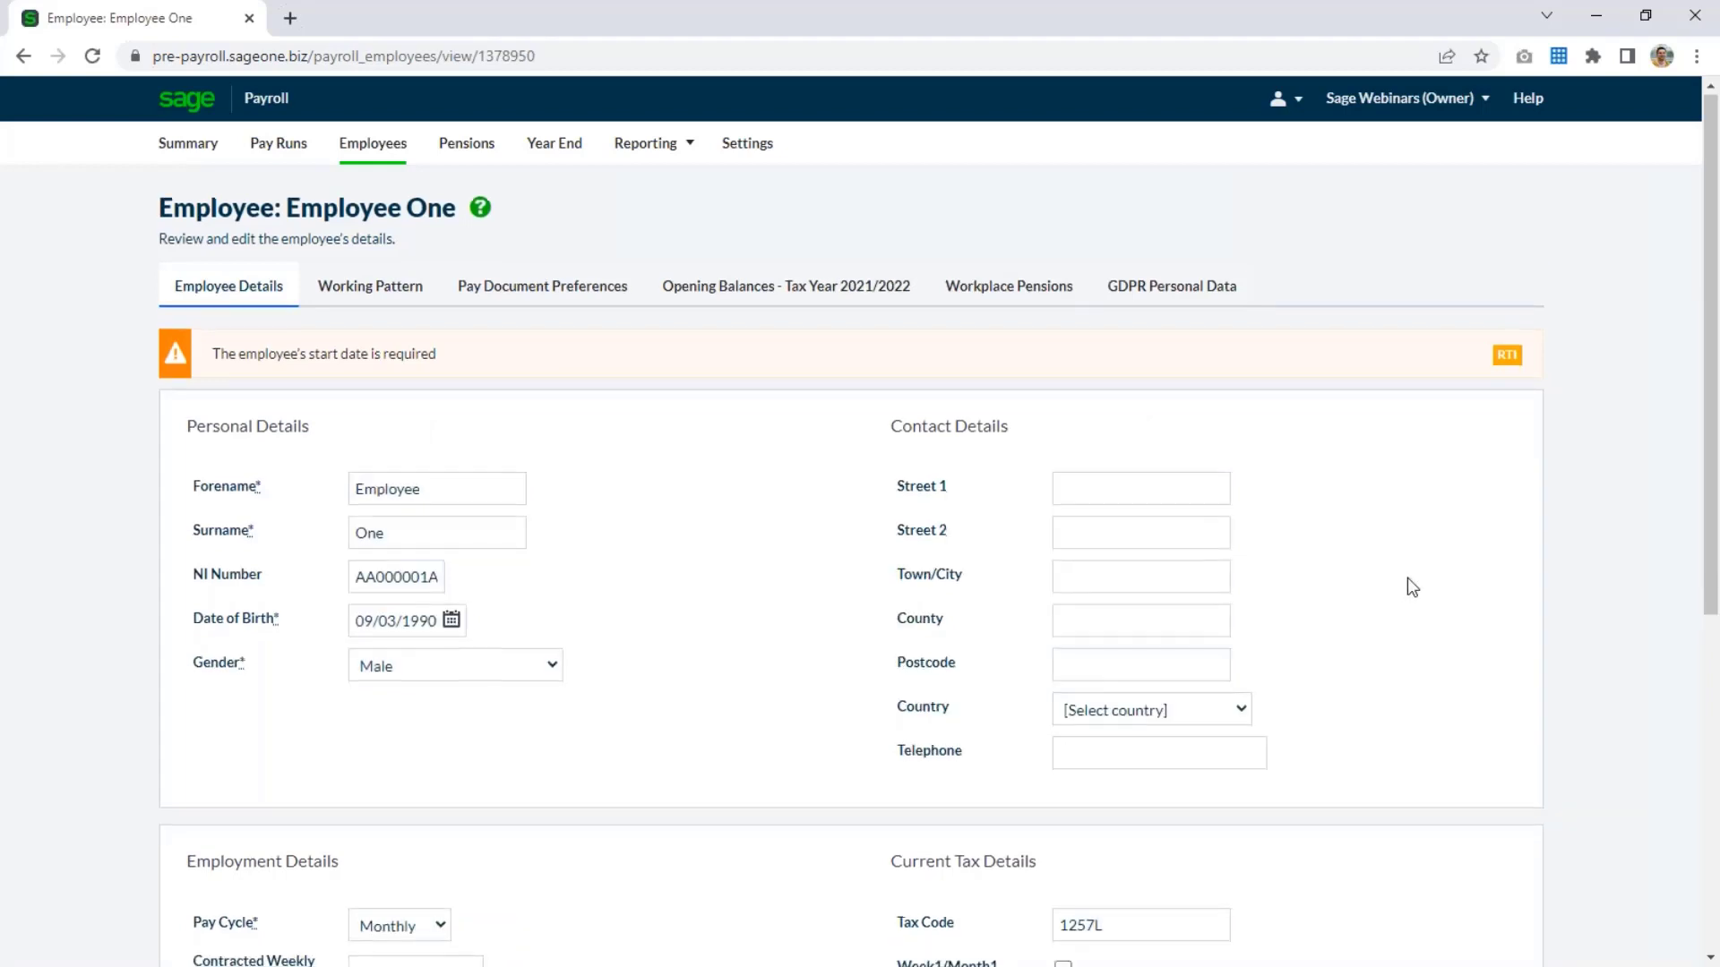
scroll(638, 703, "down", 3)
left_click(367, 738)
type("01/01/2020")
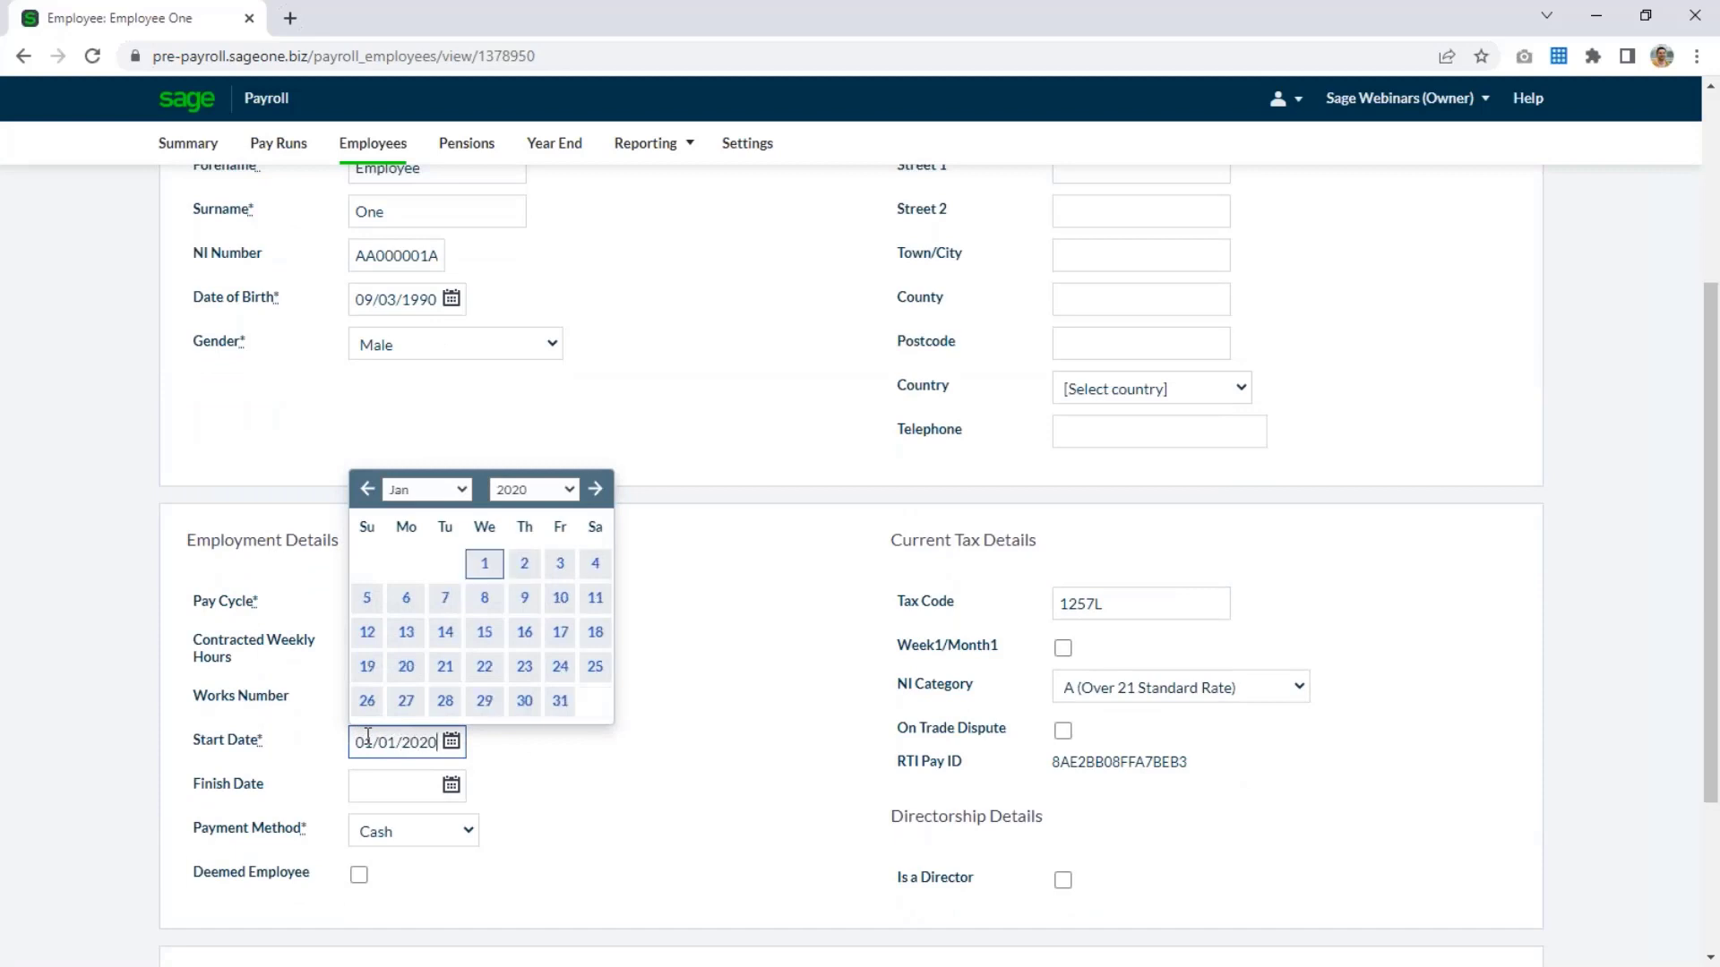
left_click(761, 811)
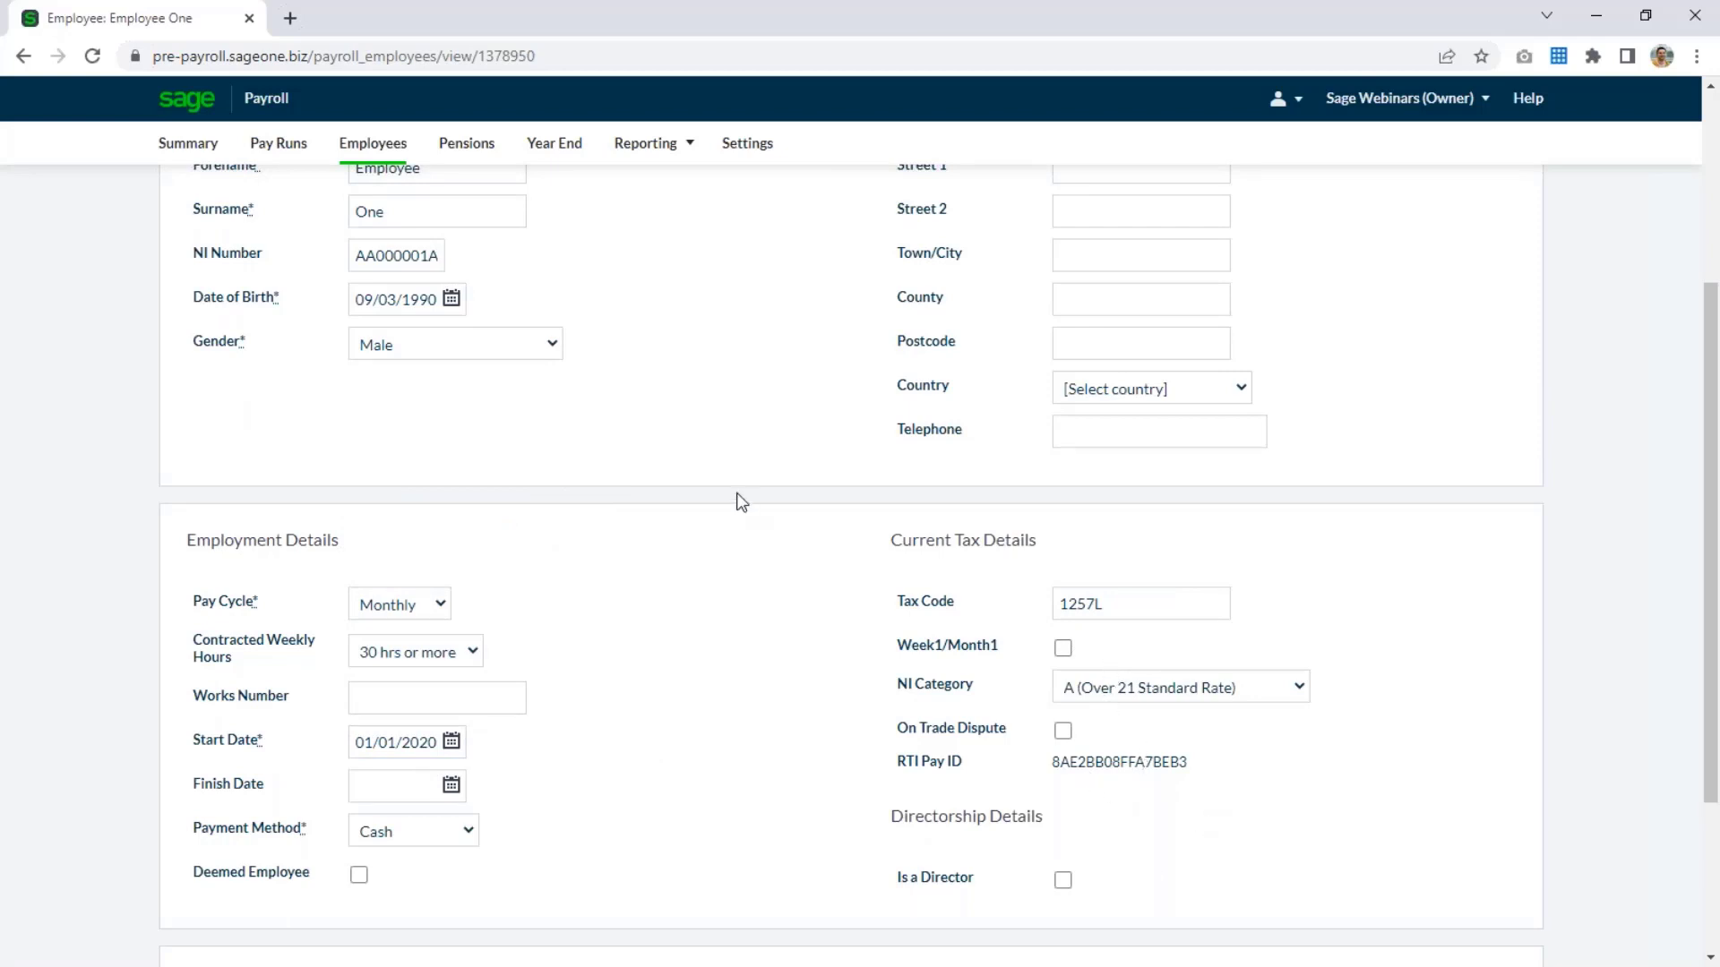
Fill in the two street address lines and the town in the first employee's contact details.
scroll(737, 499, "up", 3)
left_click(1167, 389)
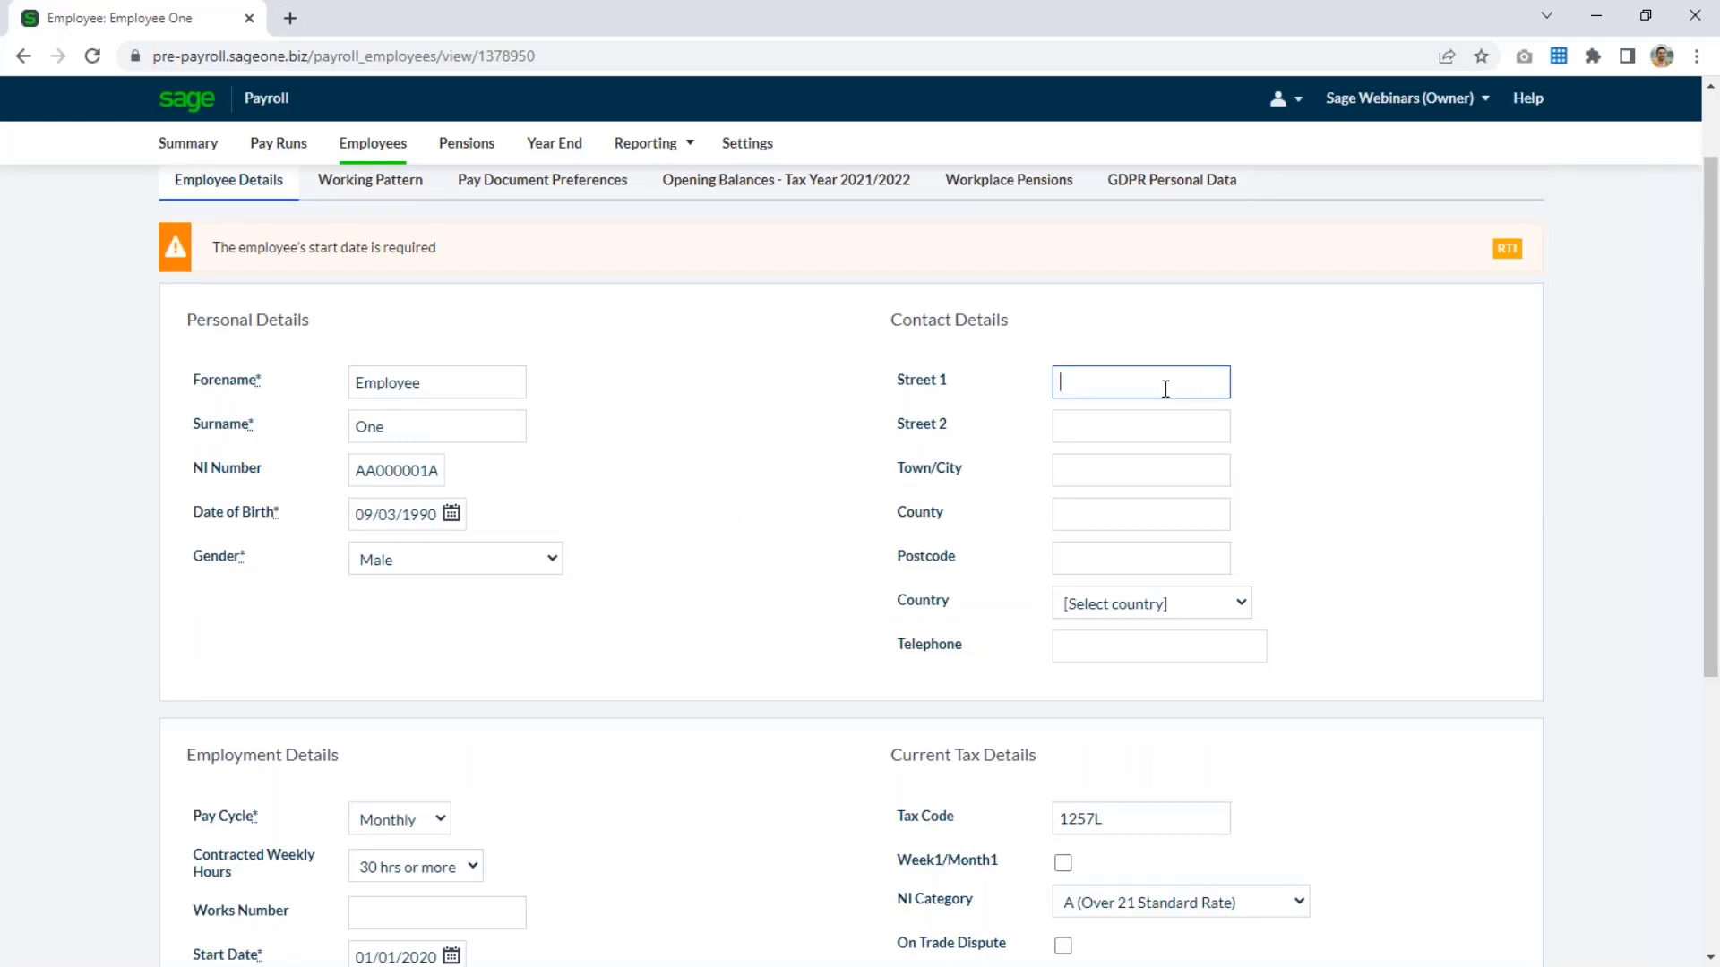
type("1")
key("Tab")
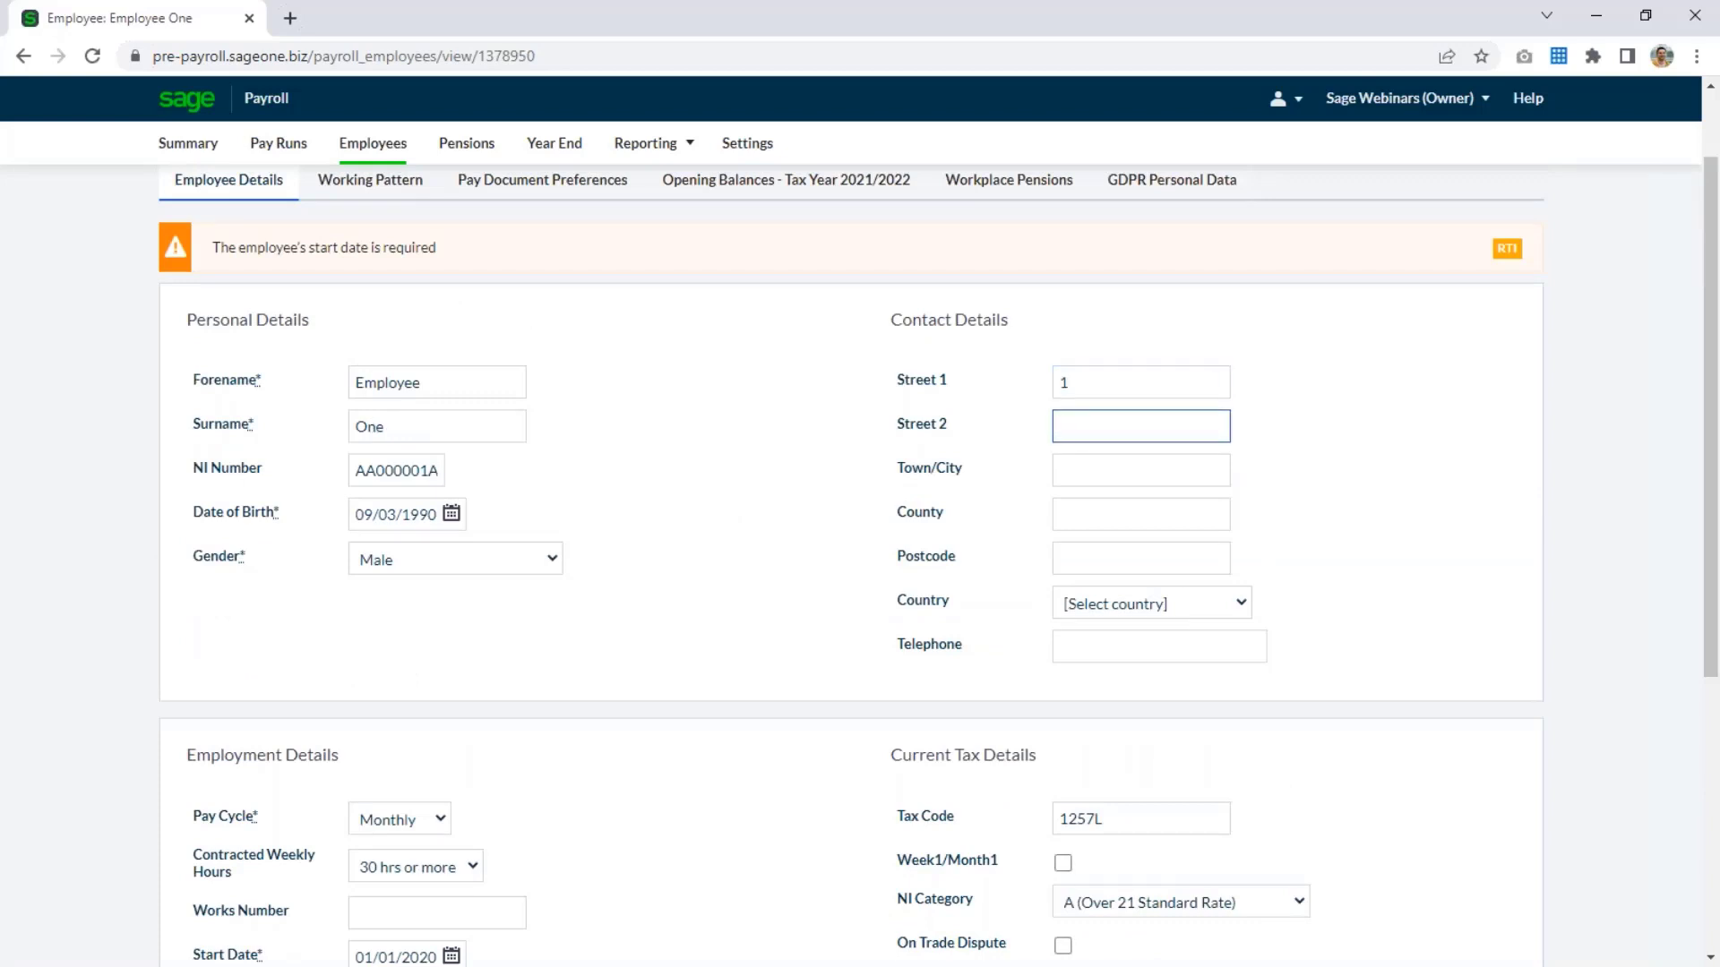
type("Address")
key("Tab")
type("TOwn")
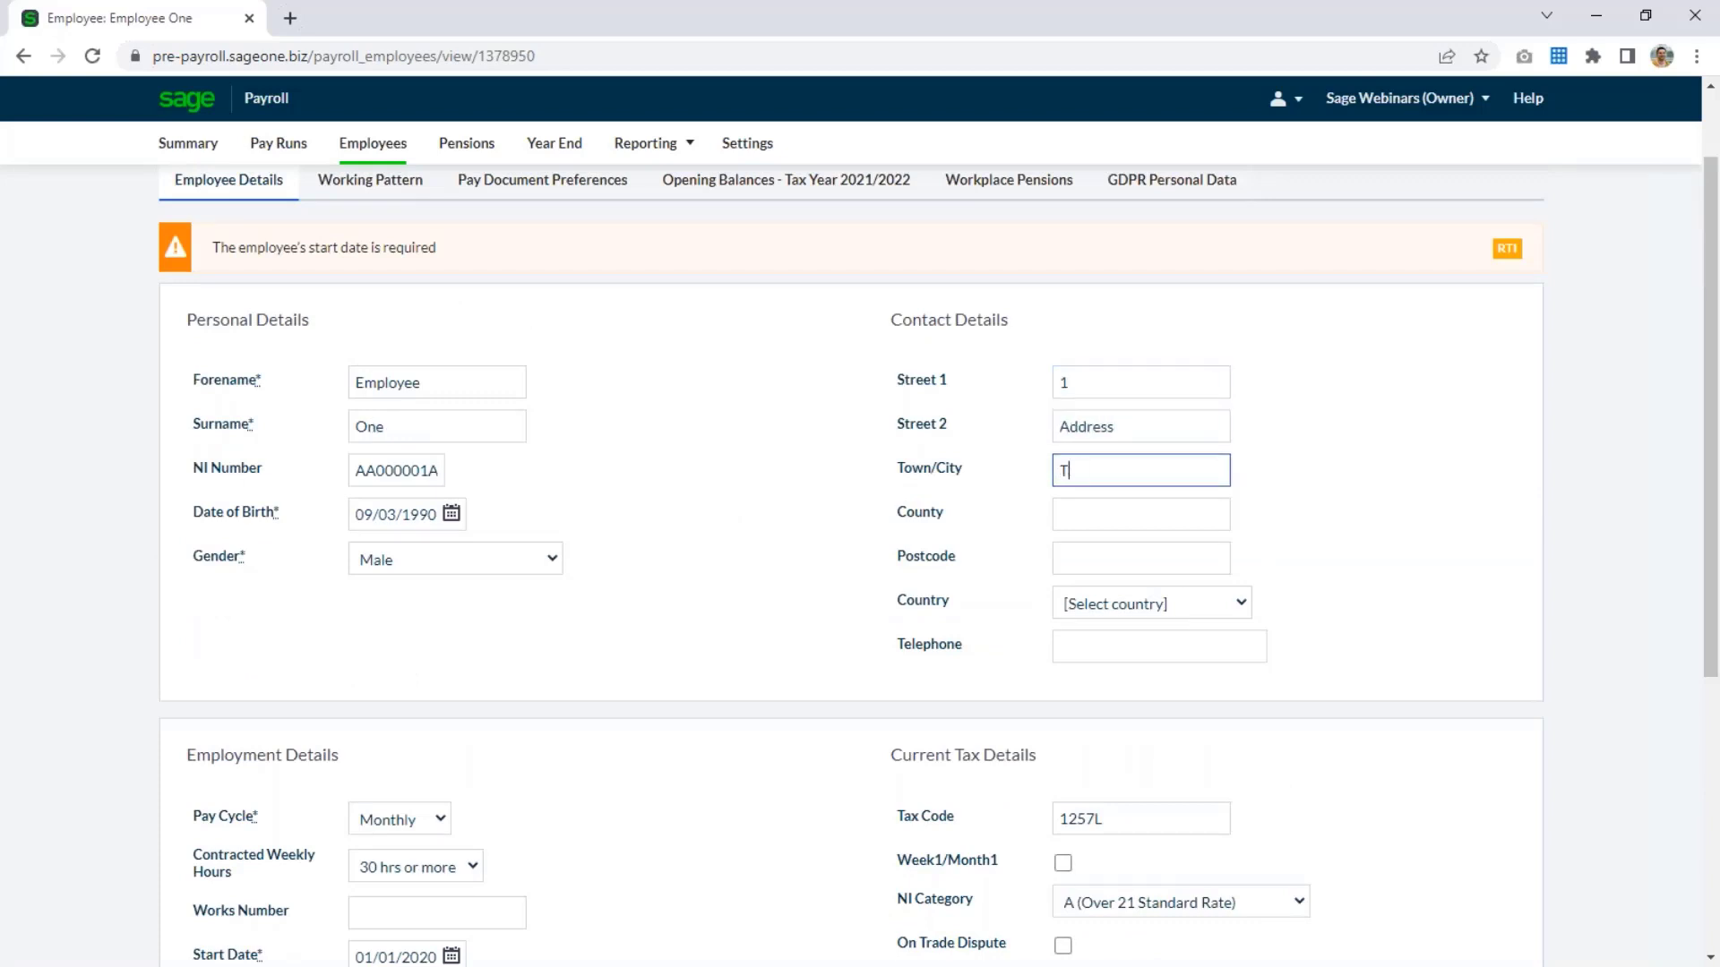
key("BackSpace")
key("BackSpace")
key("BackSpace")
type("own")
key("Tab")
key("Tab")
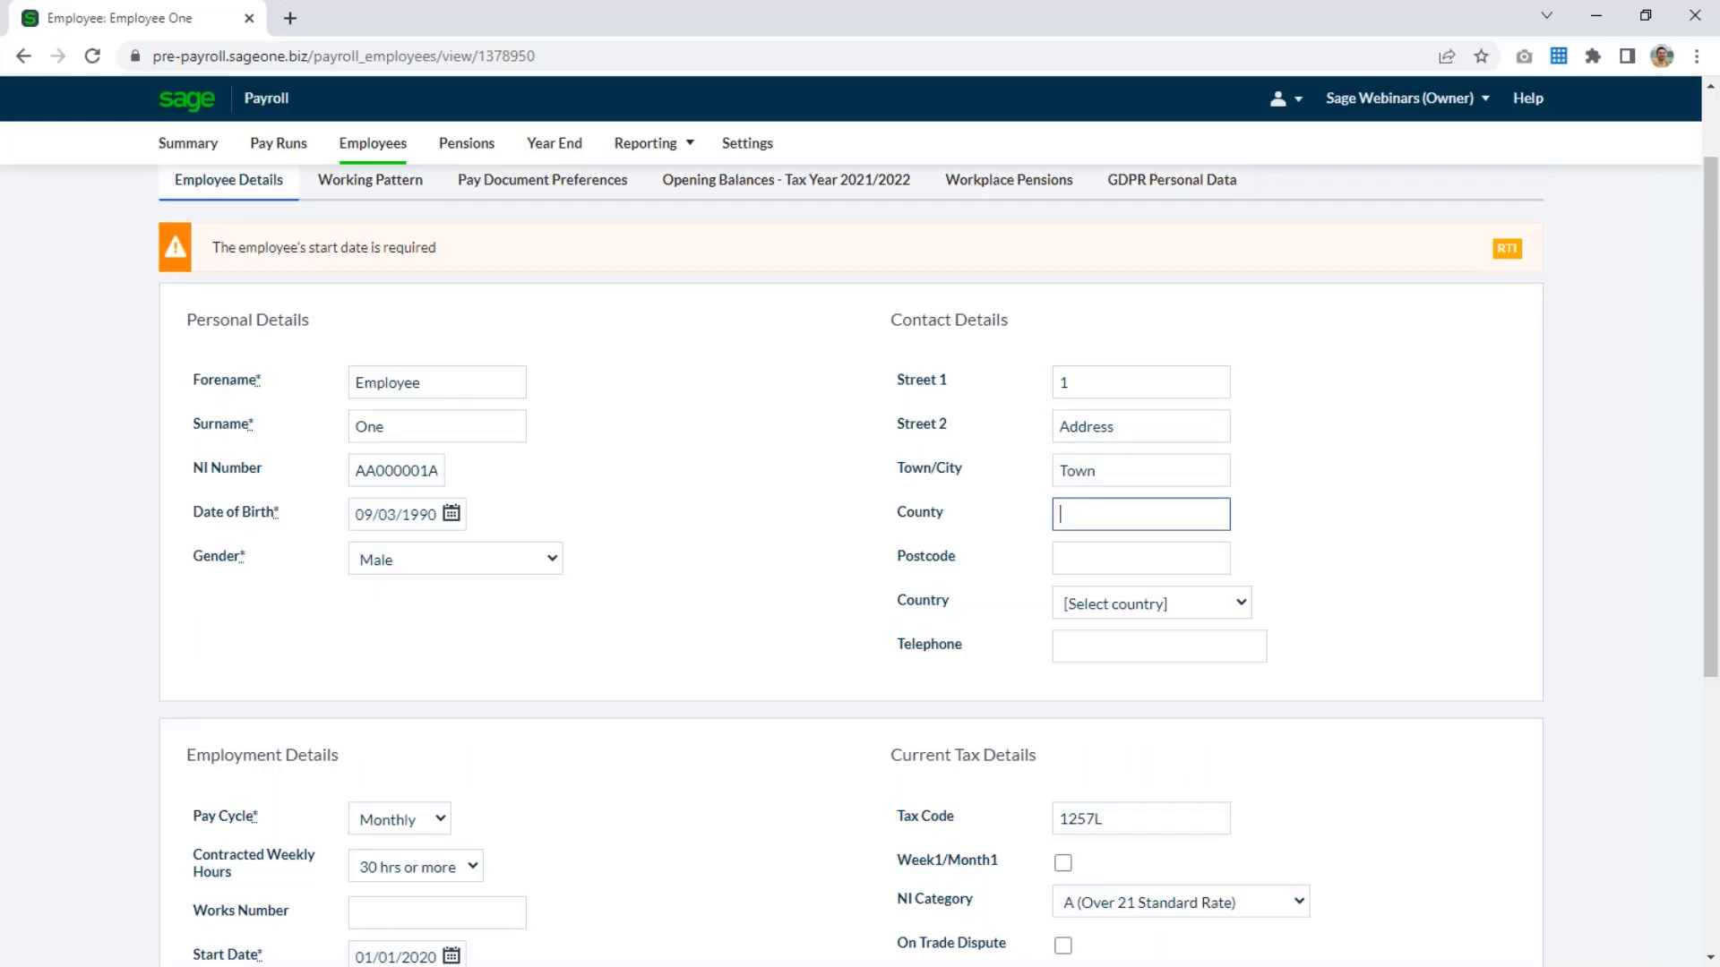
Enter the first employee's postcode, set the country to United Kingdom, and save the record.
type("NE99 9")
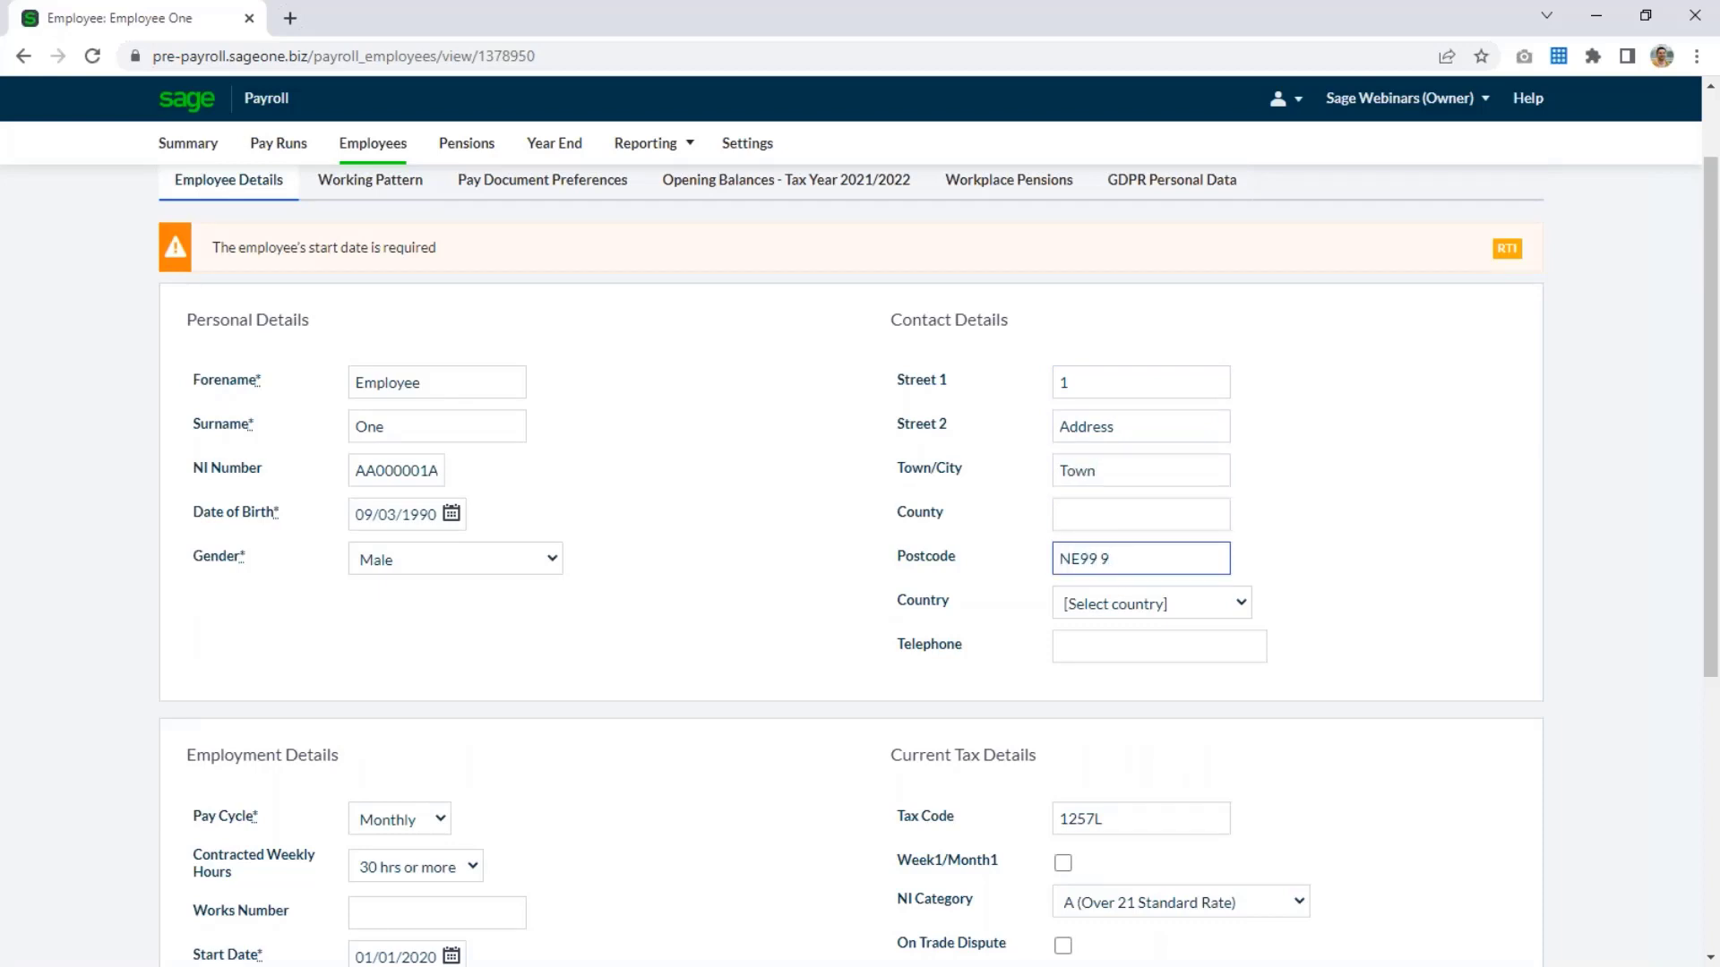
type("AZ")
key("Tab")
key("u")
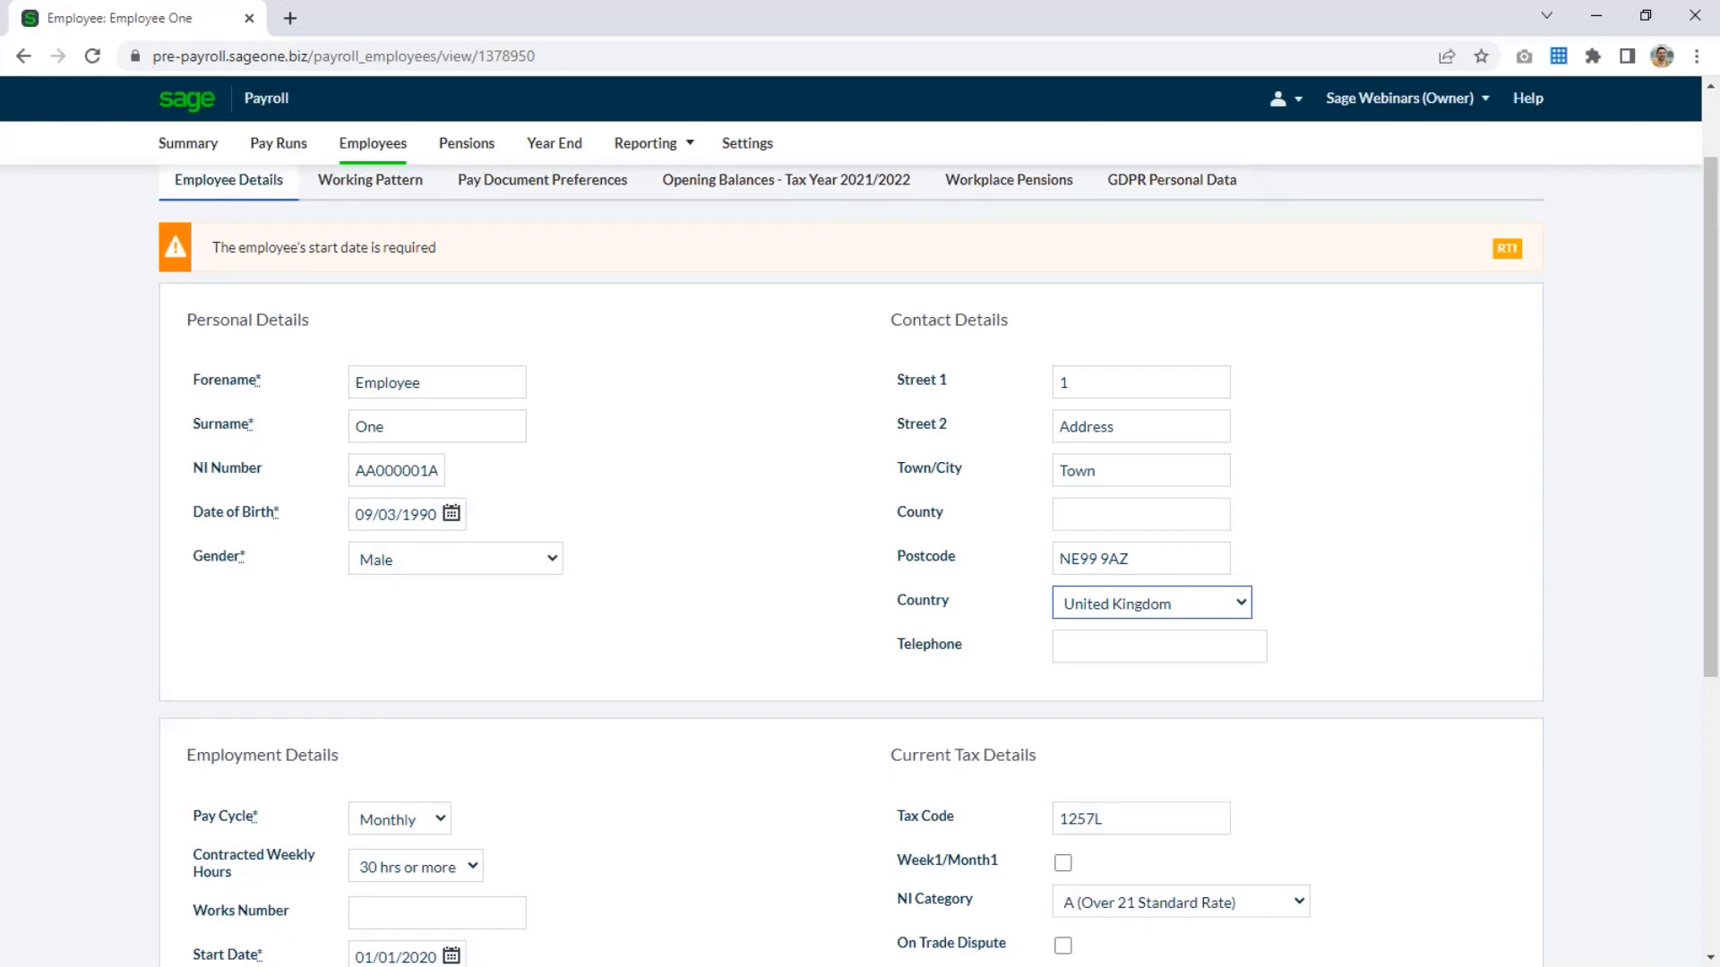
scroll(1405, 514, "down", 5)
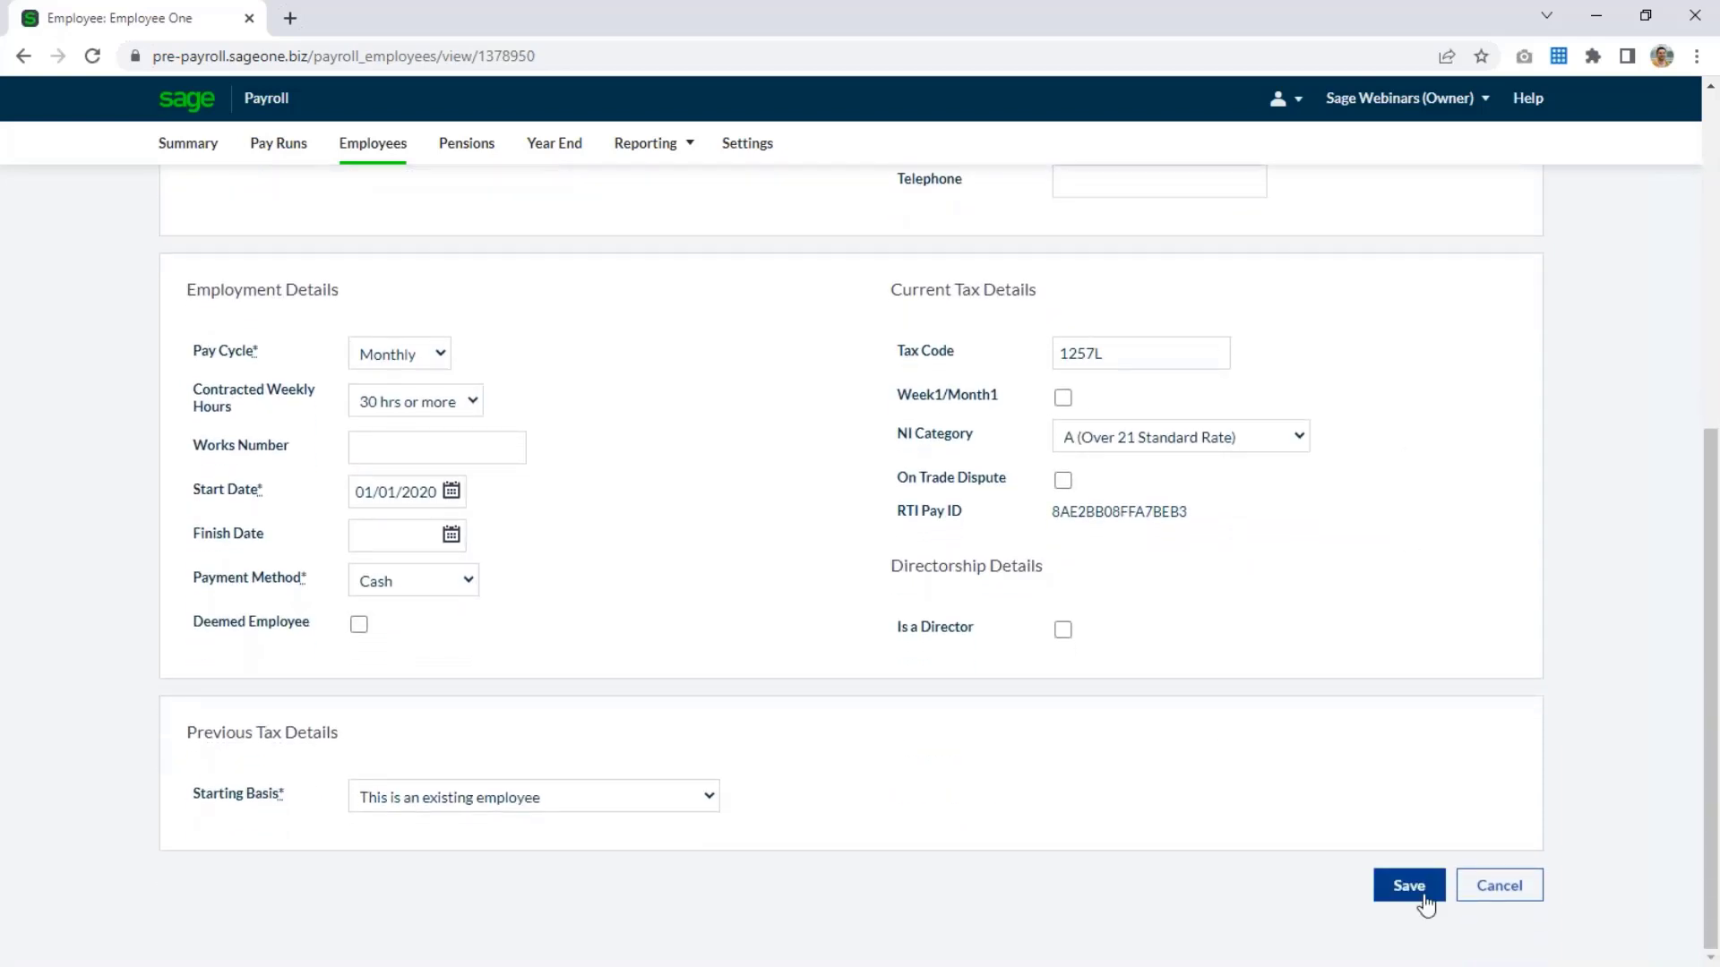
left_click(1408, 885)
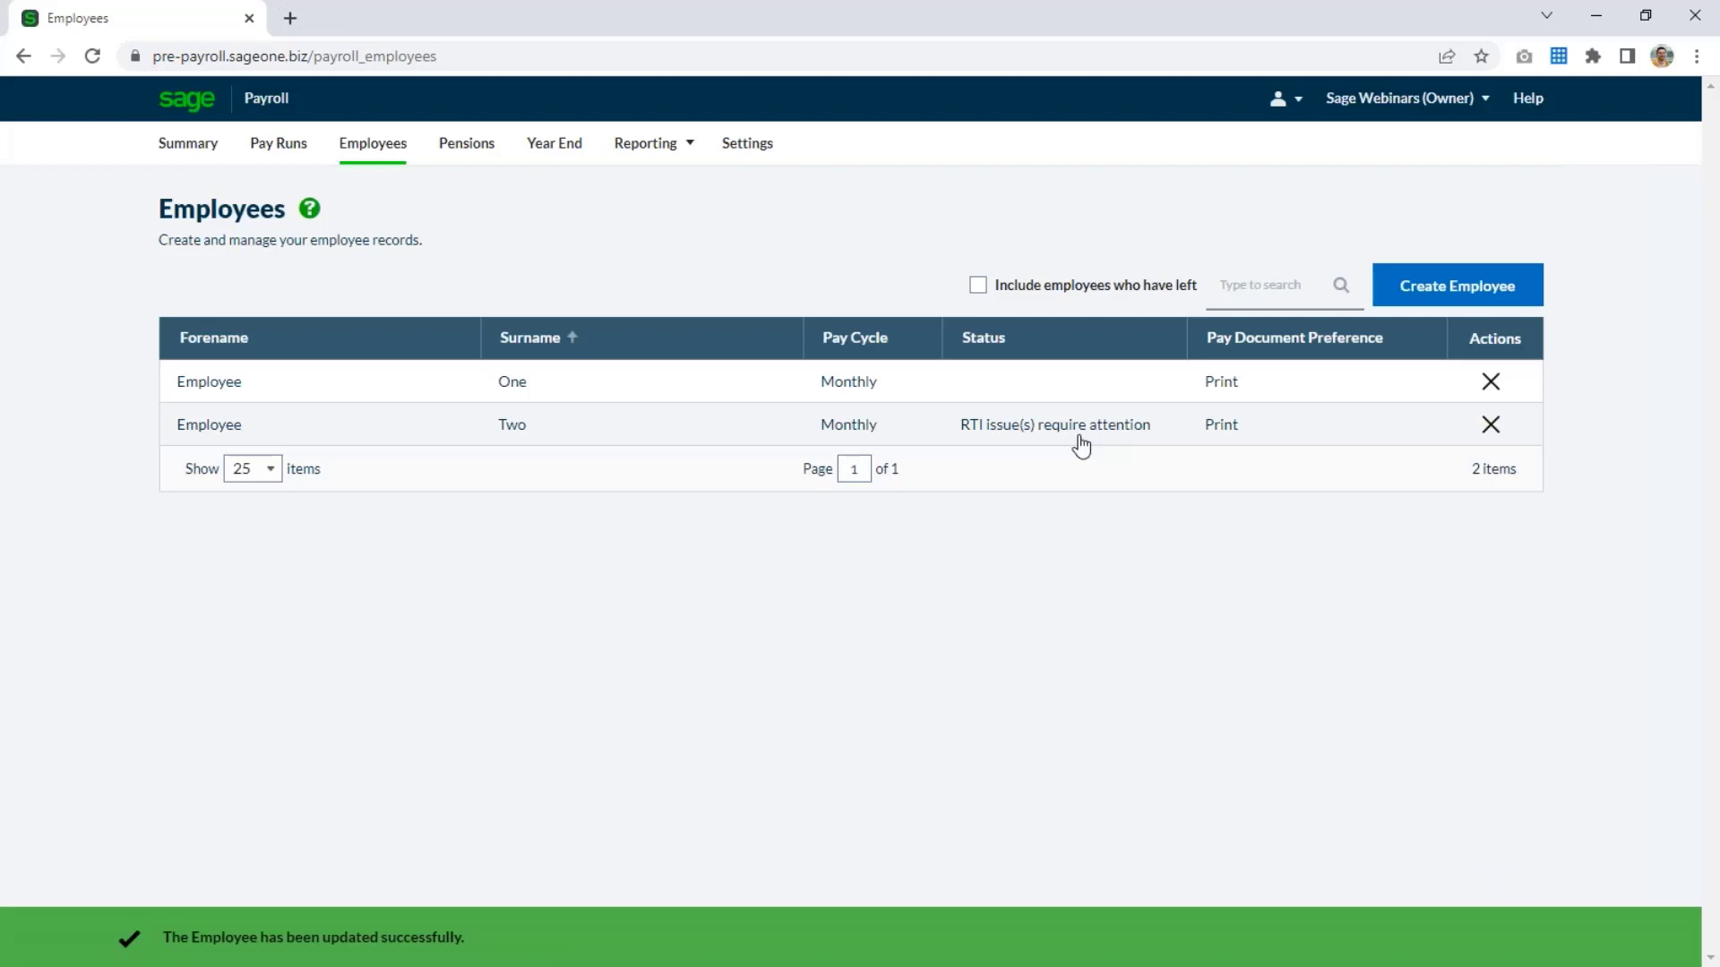
Open the second imported employee's record for editing and set the start date to 01/01/2020.
left_click(1081, 443)
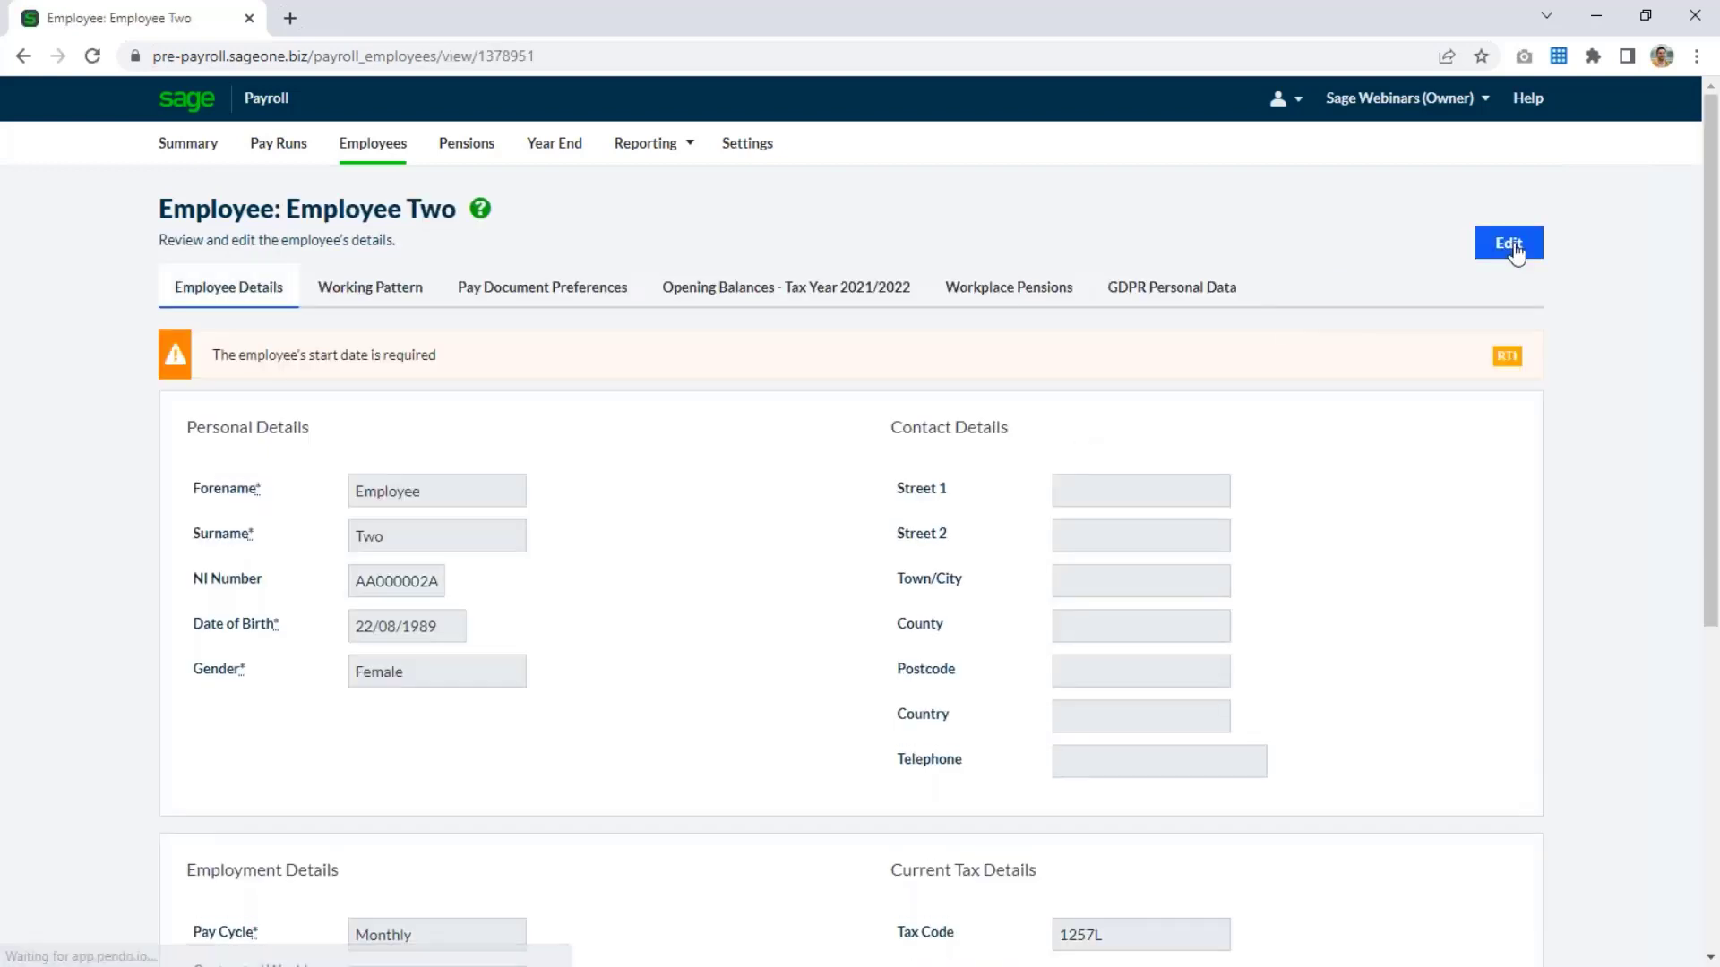
left_click(1510, 244)
scroll(941, 634, "down", 5)
left_click(388, 635)
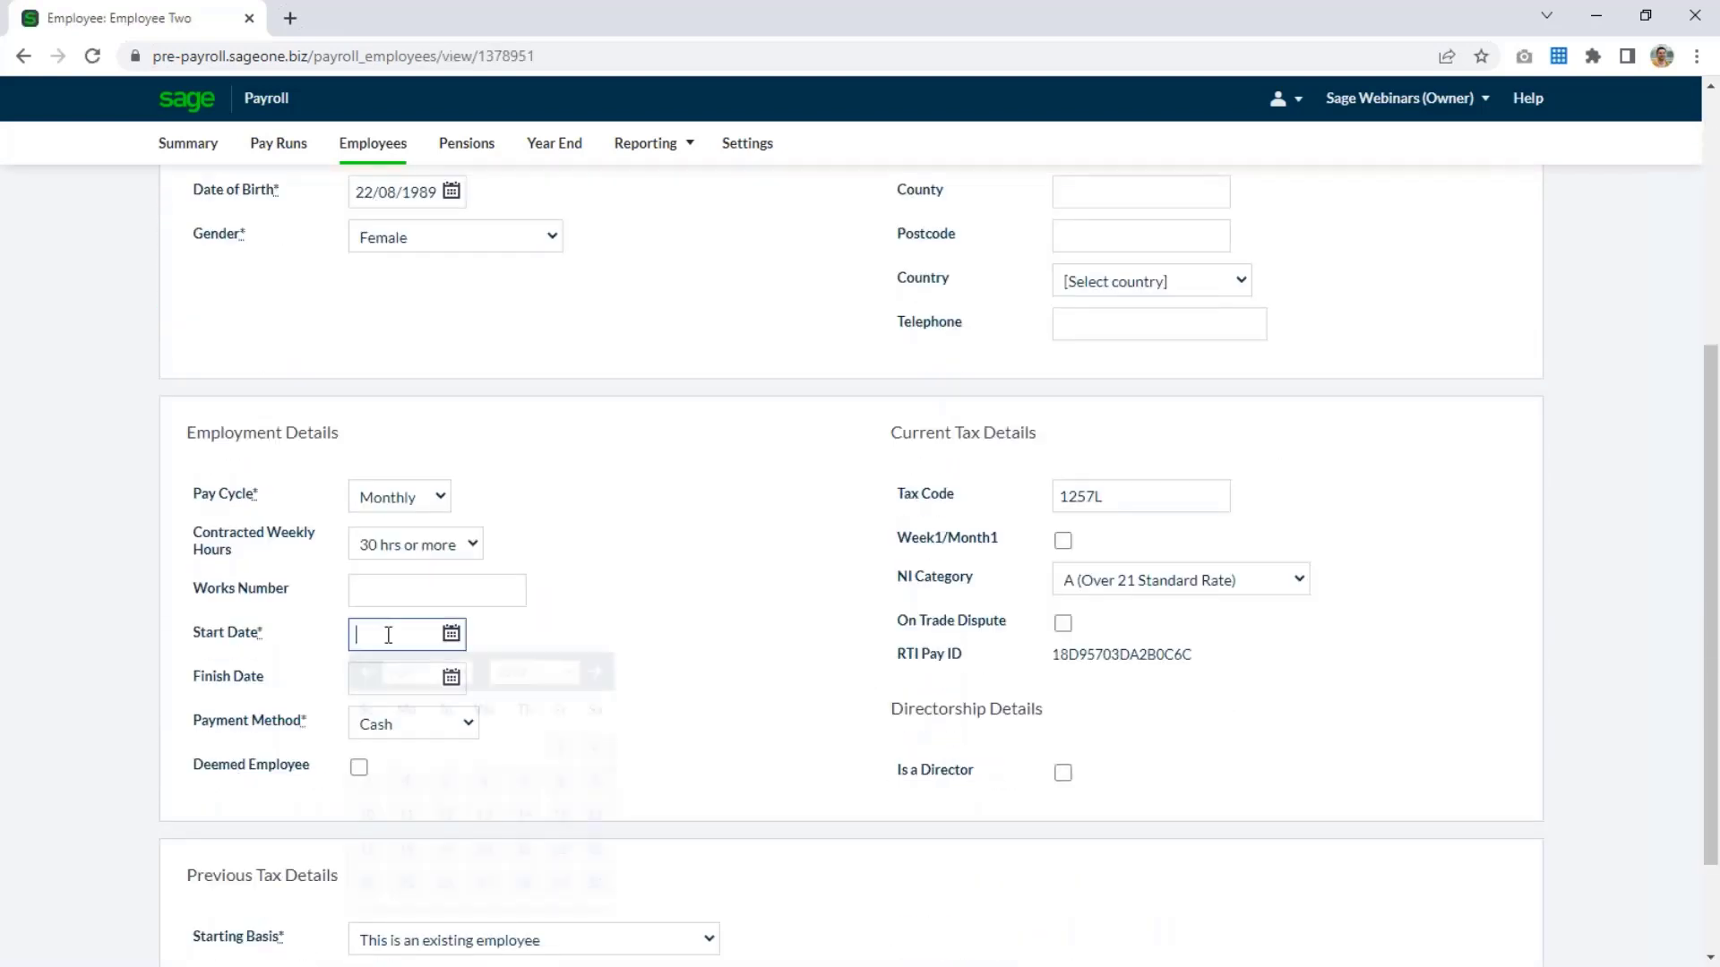
type("01/01/2020")
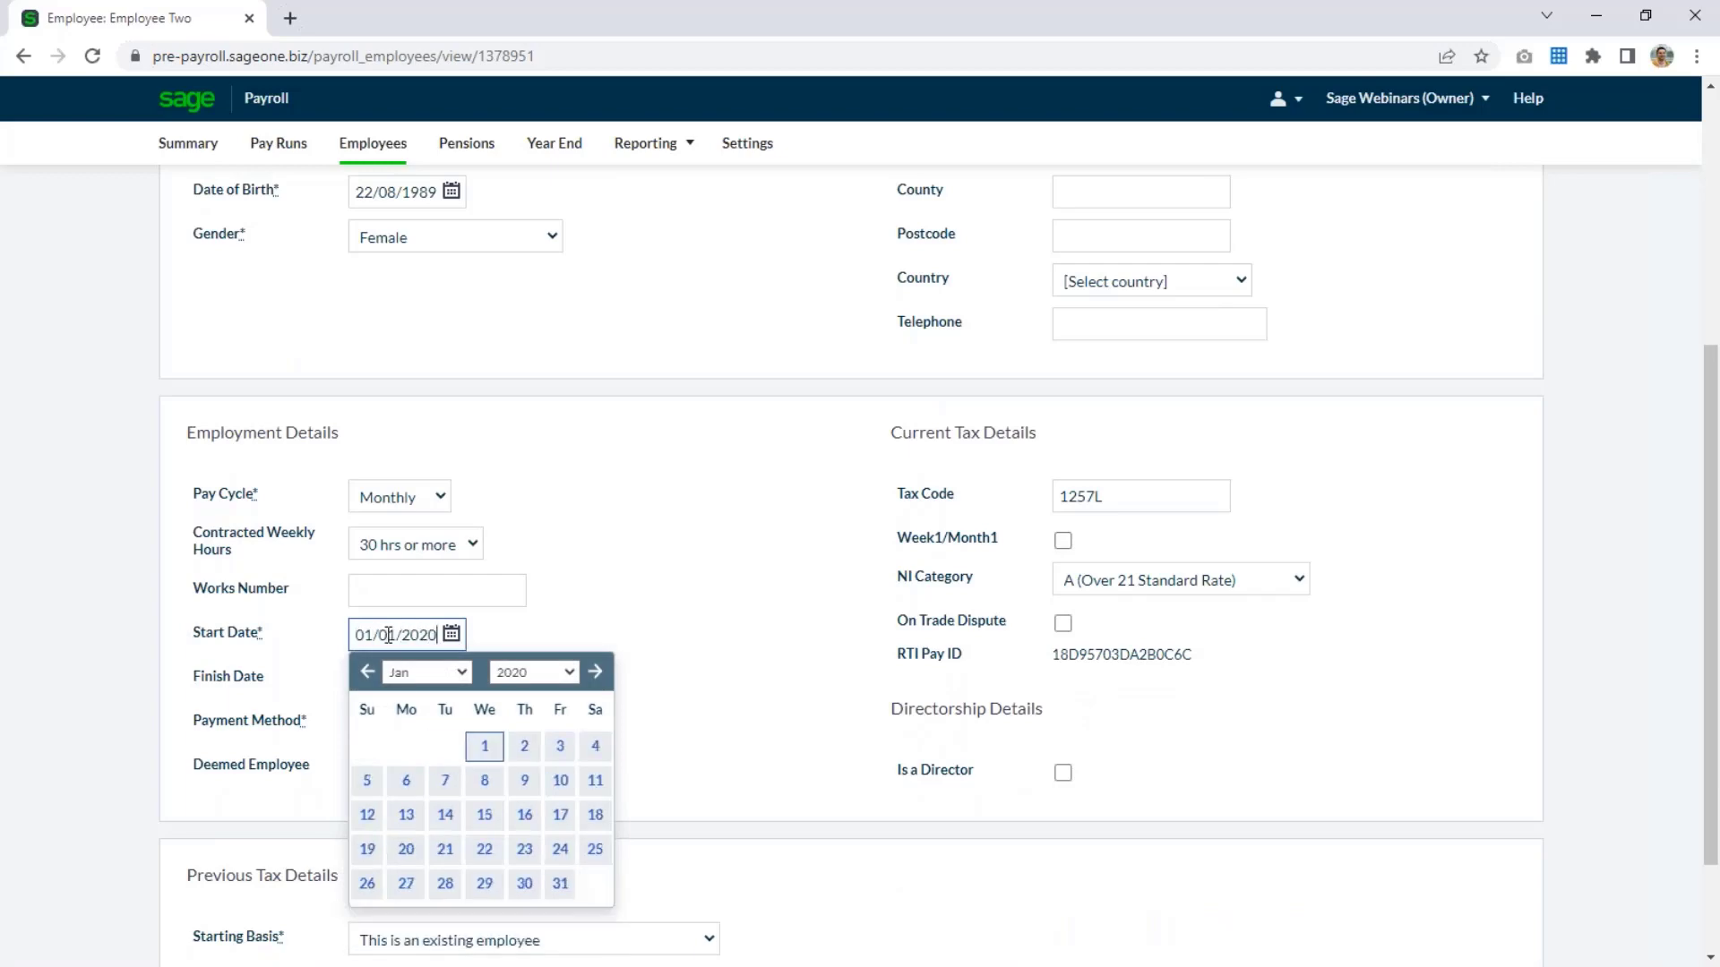
left_click(828, 615)
Fill in the two street address lines and the town in the second employee's contact details.
scroll(828, 614, "up", 4)
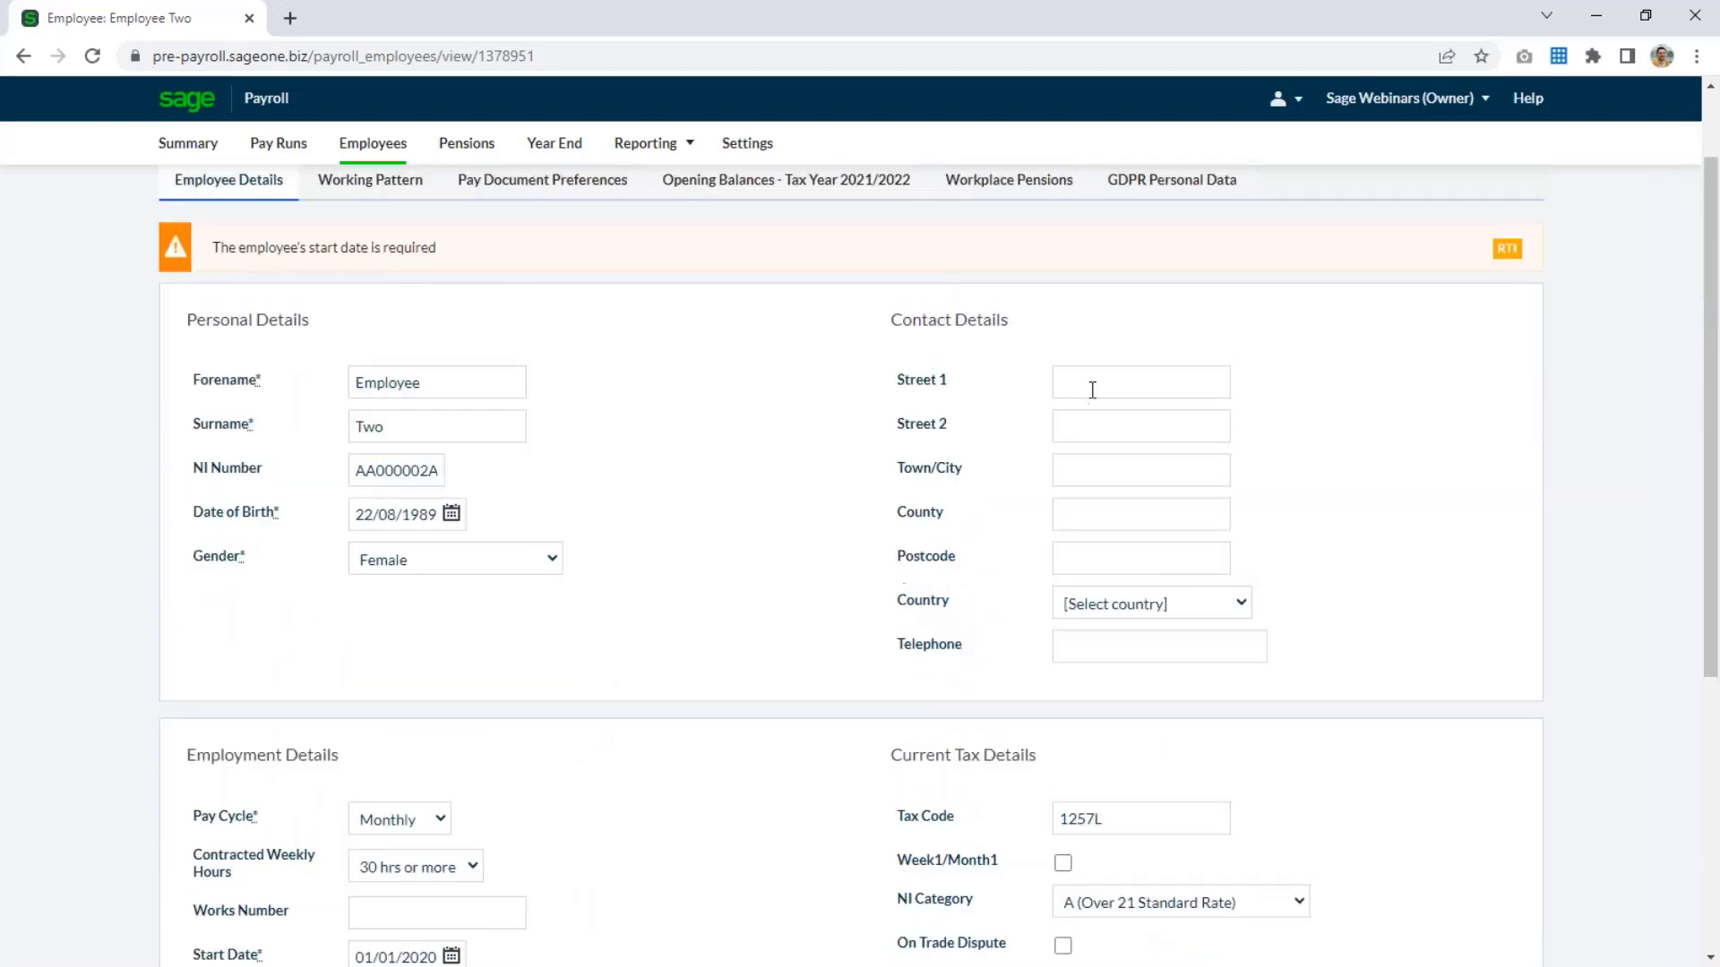
left_click(1092, 390)
type("2")
key("Tab")
type("Address")
key("Tab")
type("Town")
key("Tab")
key("Tab")
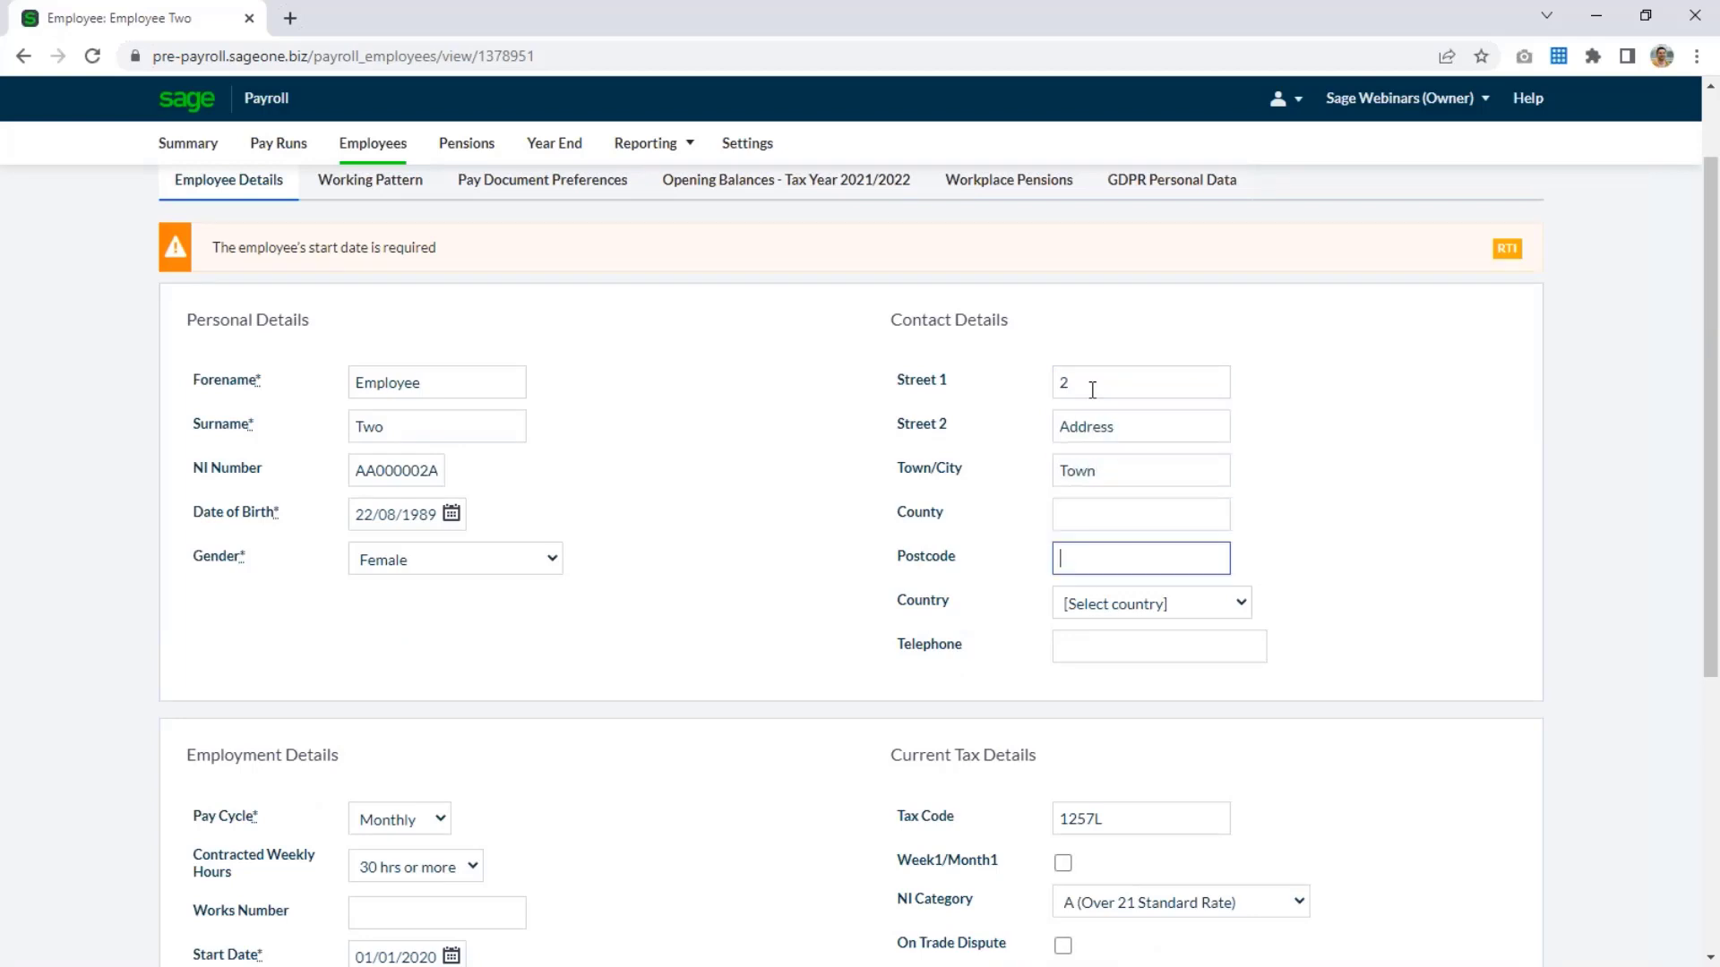
Enter the second employee's postcode, set the country to United Kingdom, and save the record.
type("NE99 9AZ")
key("Tab")
key("u")
left_click(1513, 563)
scroll(1513, 563, "down", 4)
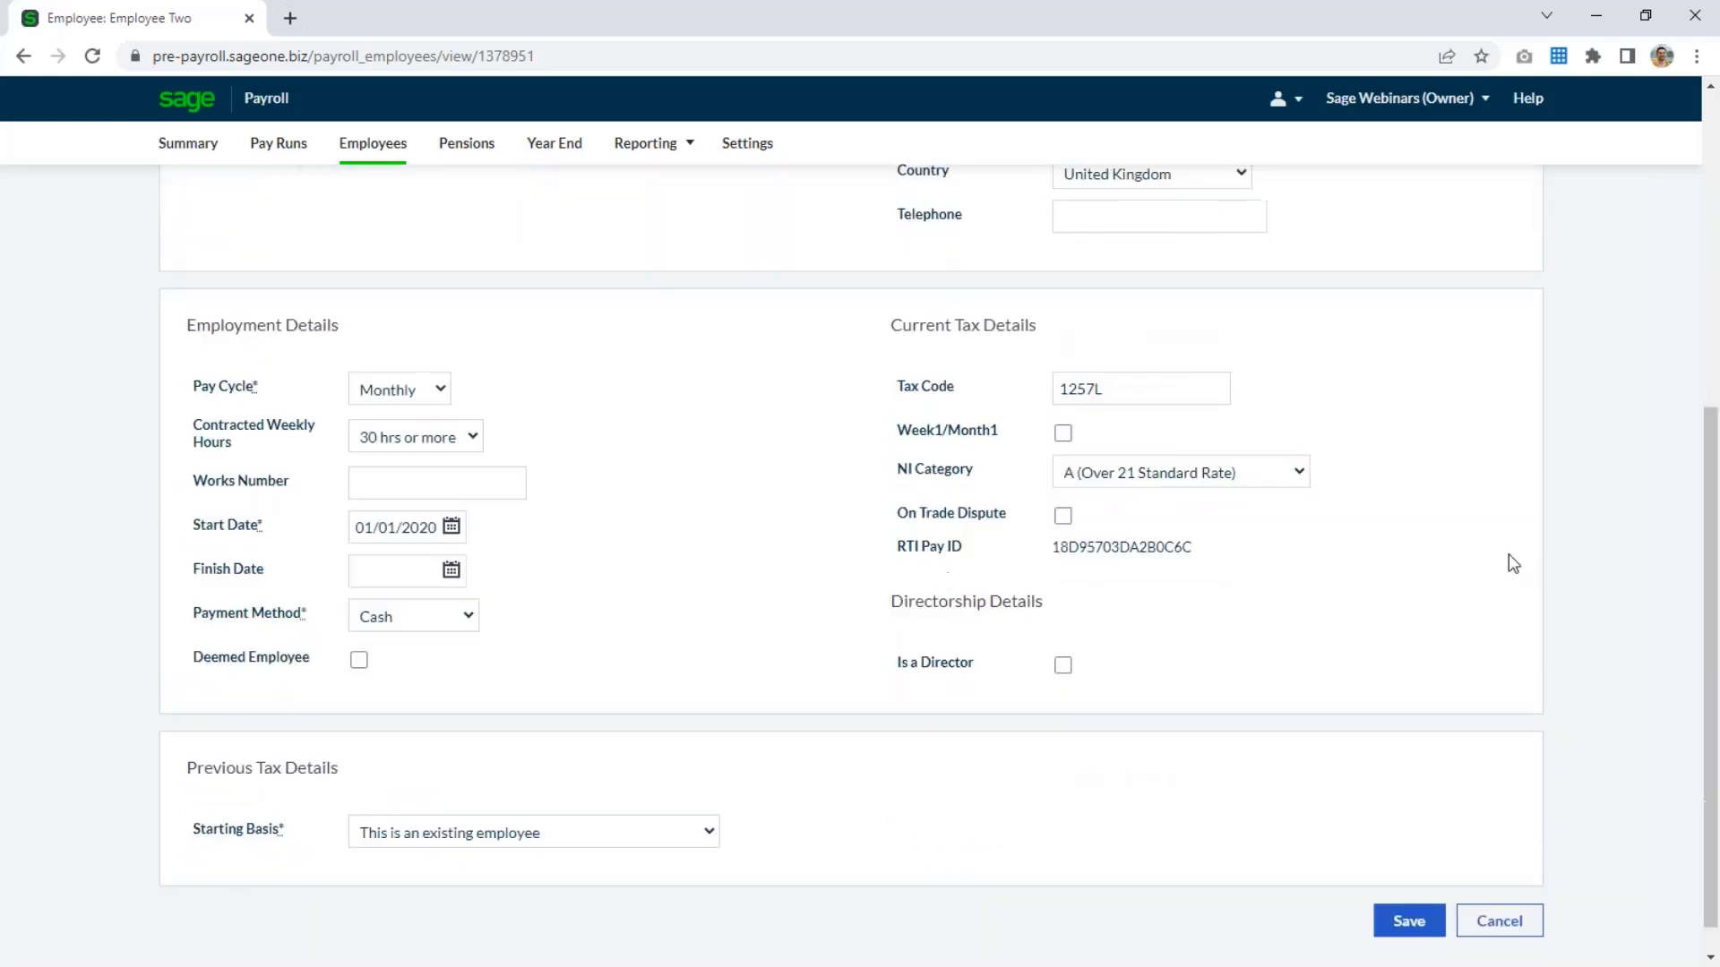
left_click(1410, 921)
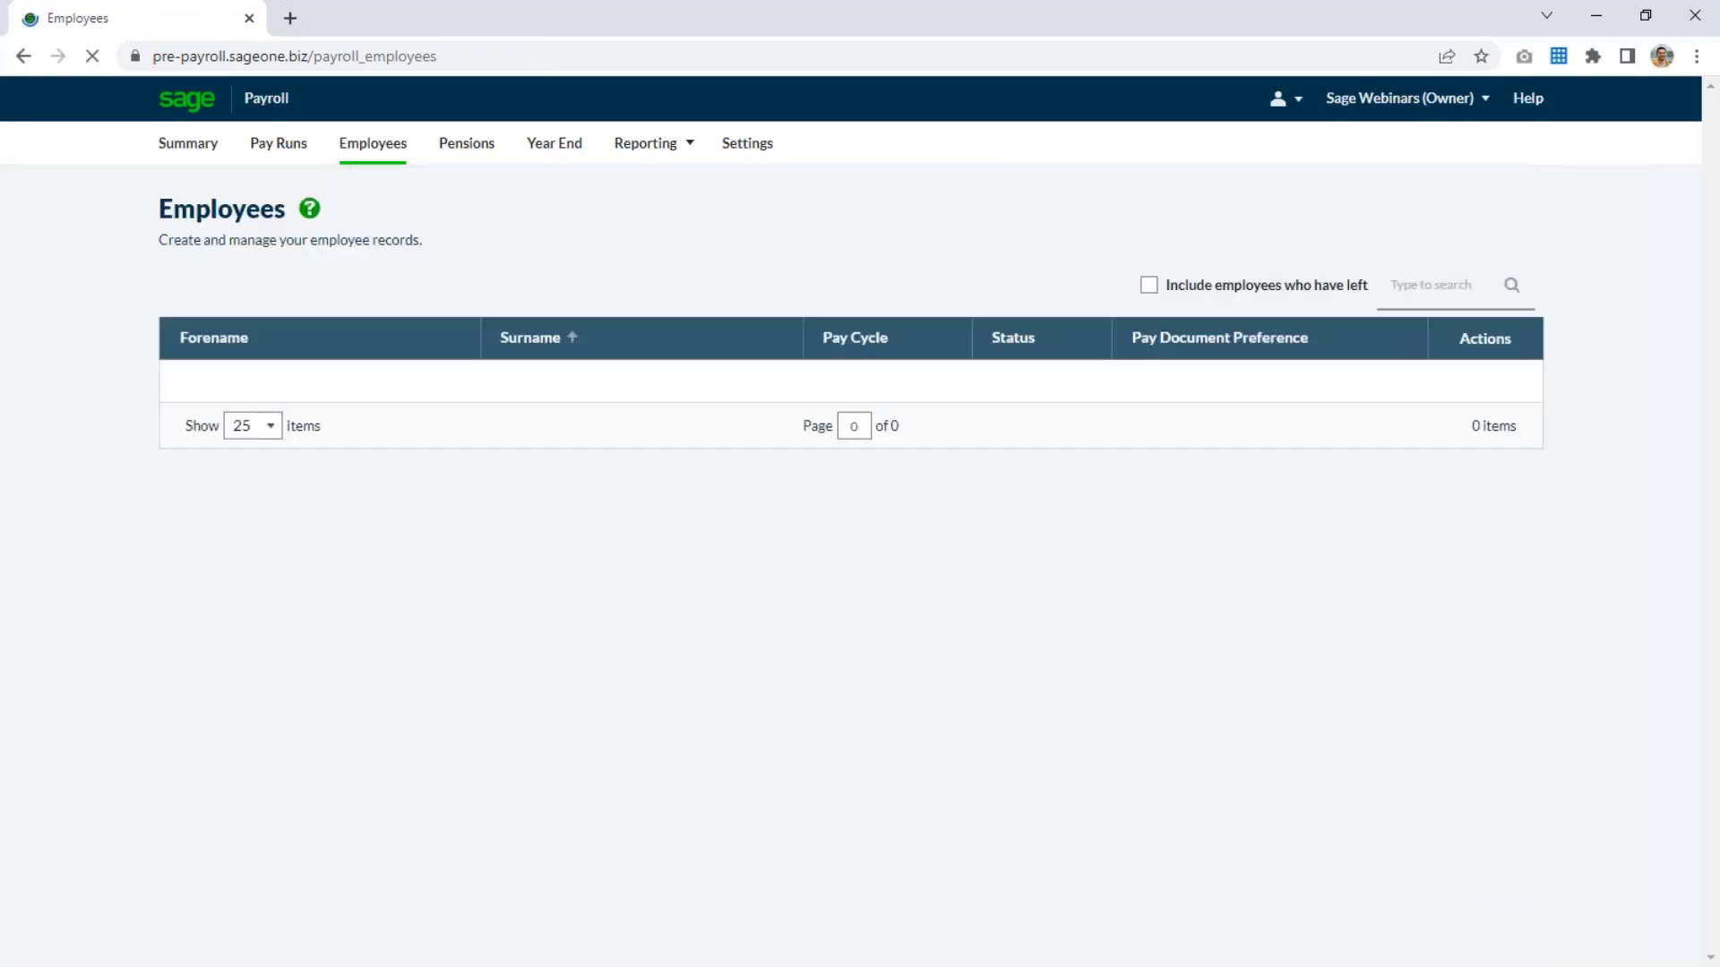
Review the working pattern types available for the first employee, and leave the record without changing the pattern.
left_click(1046, 385)
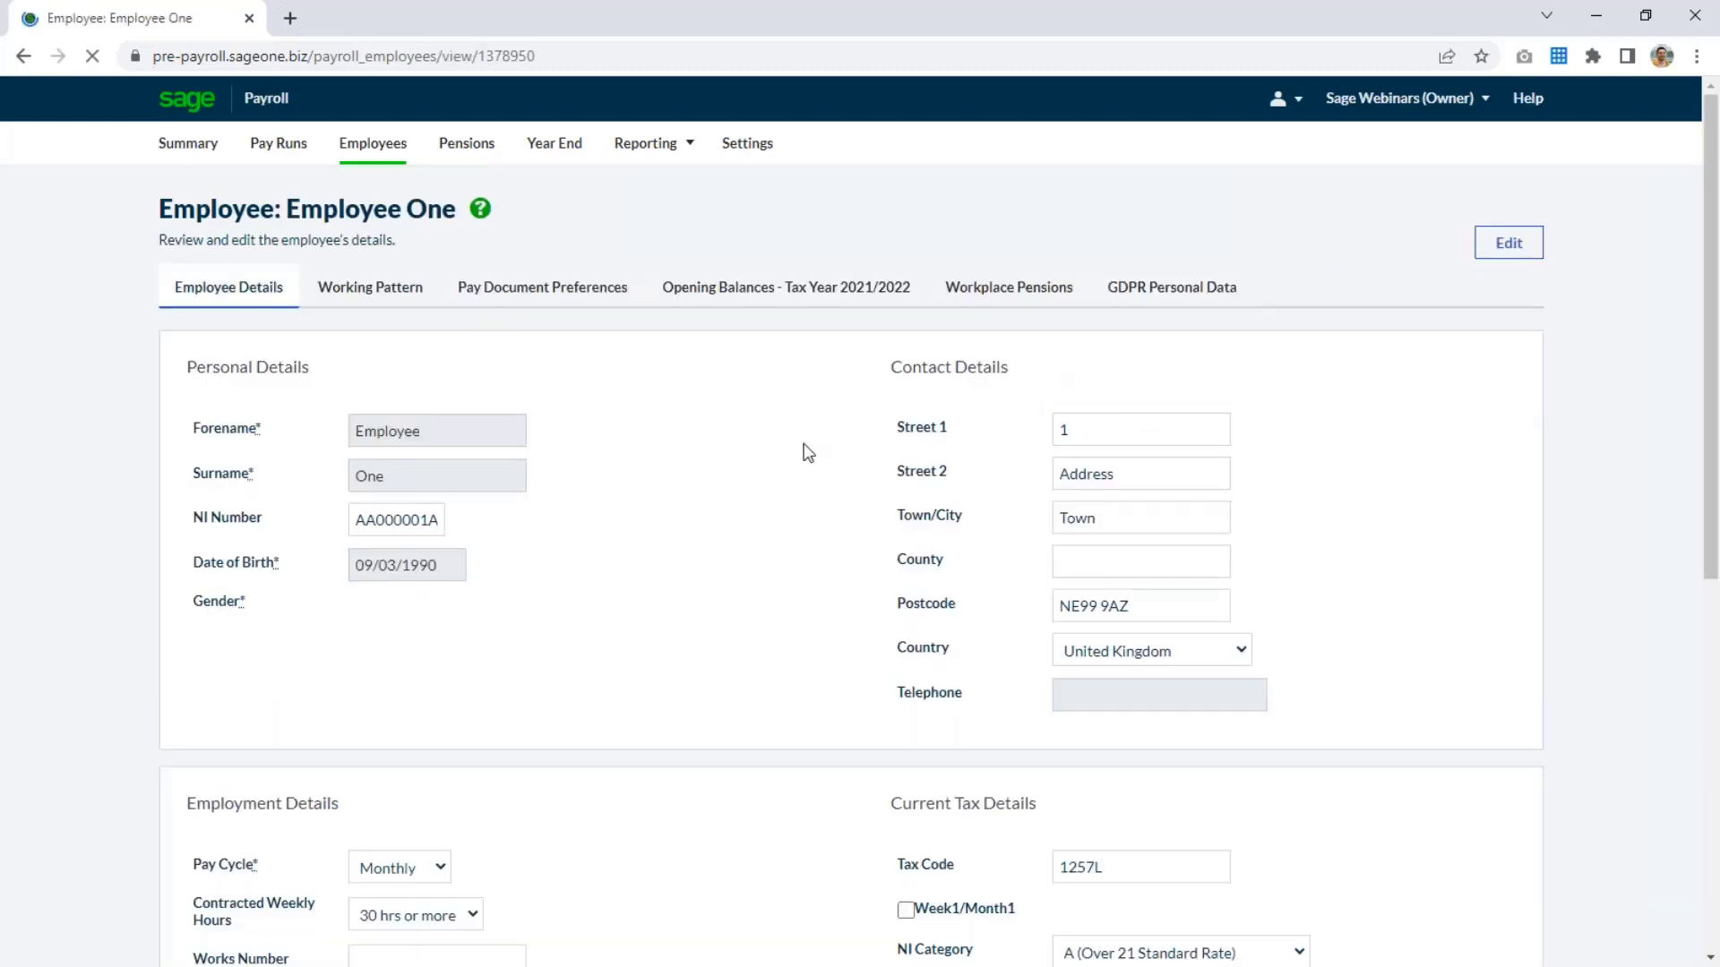
left_click(339, 290)
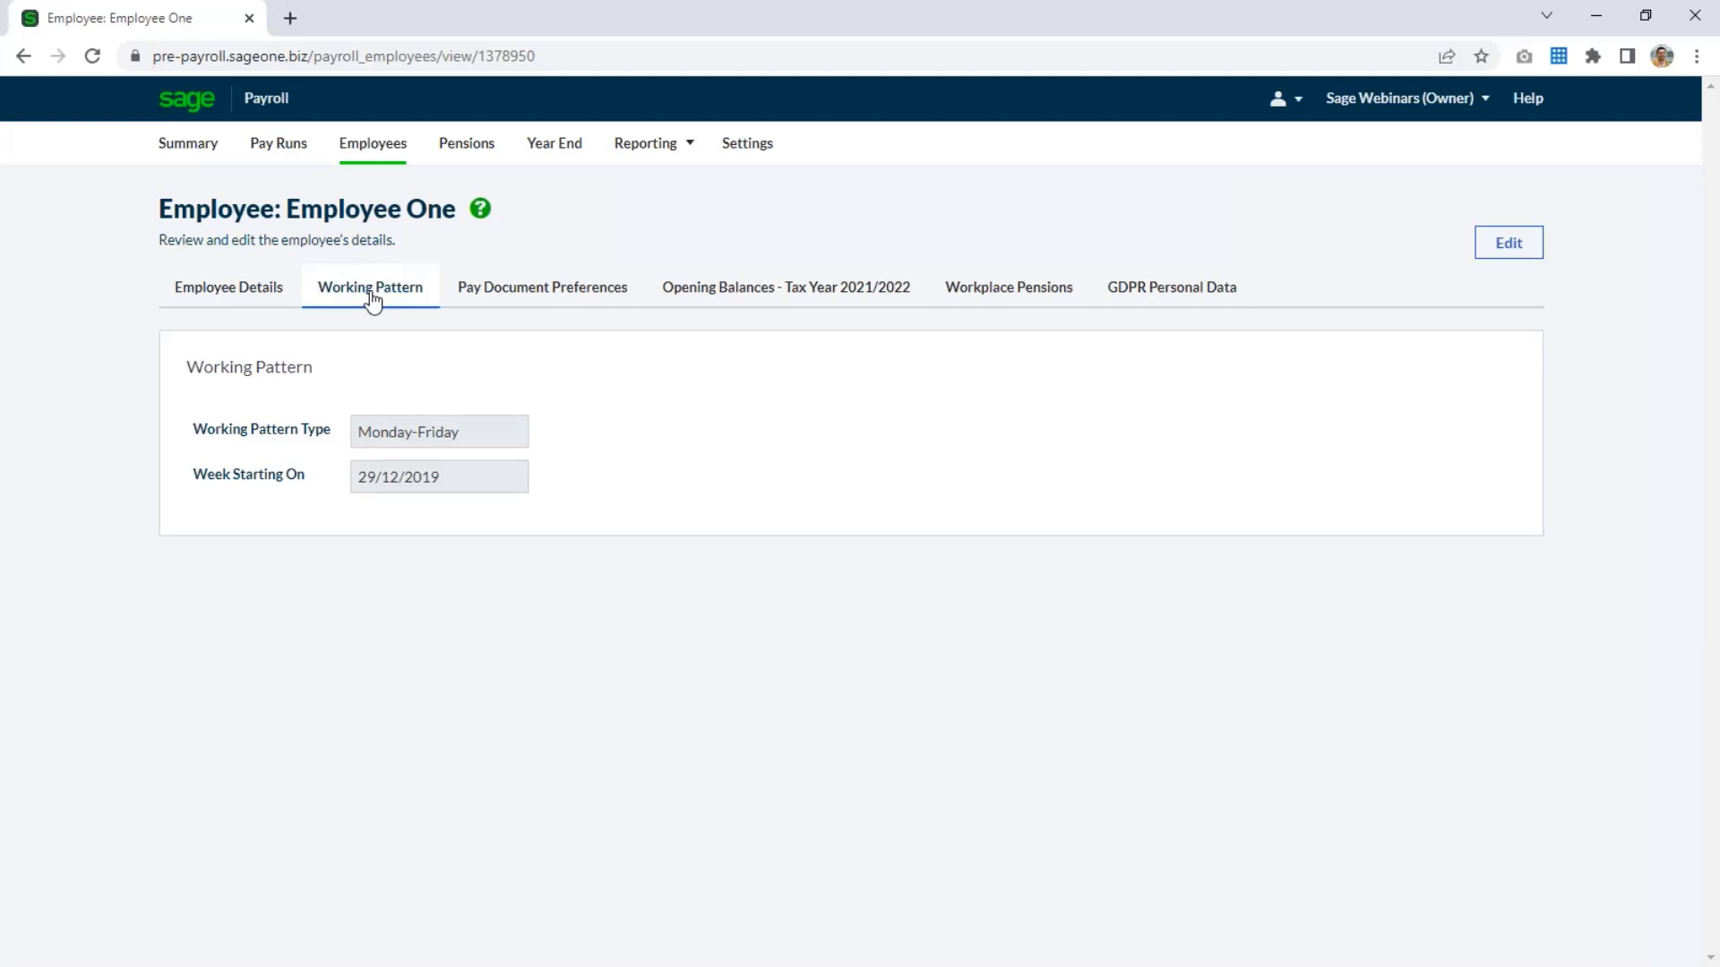
left_click(1526, 241)
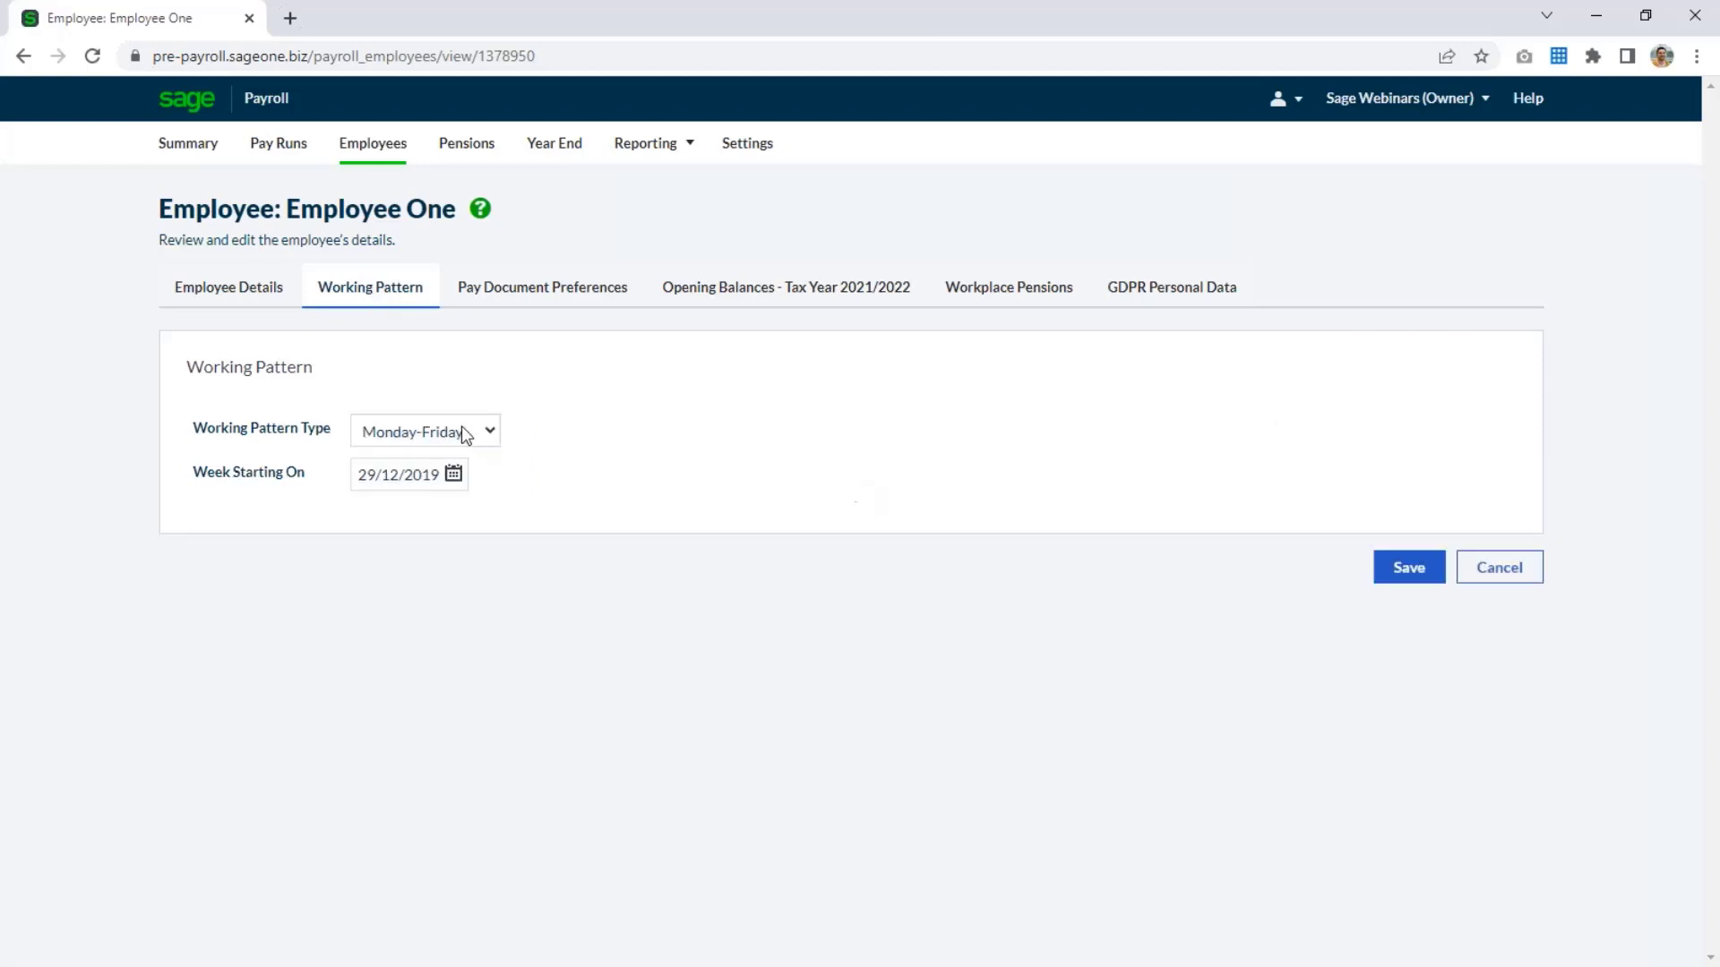
left_click(464, 435)
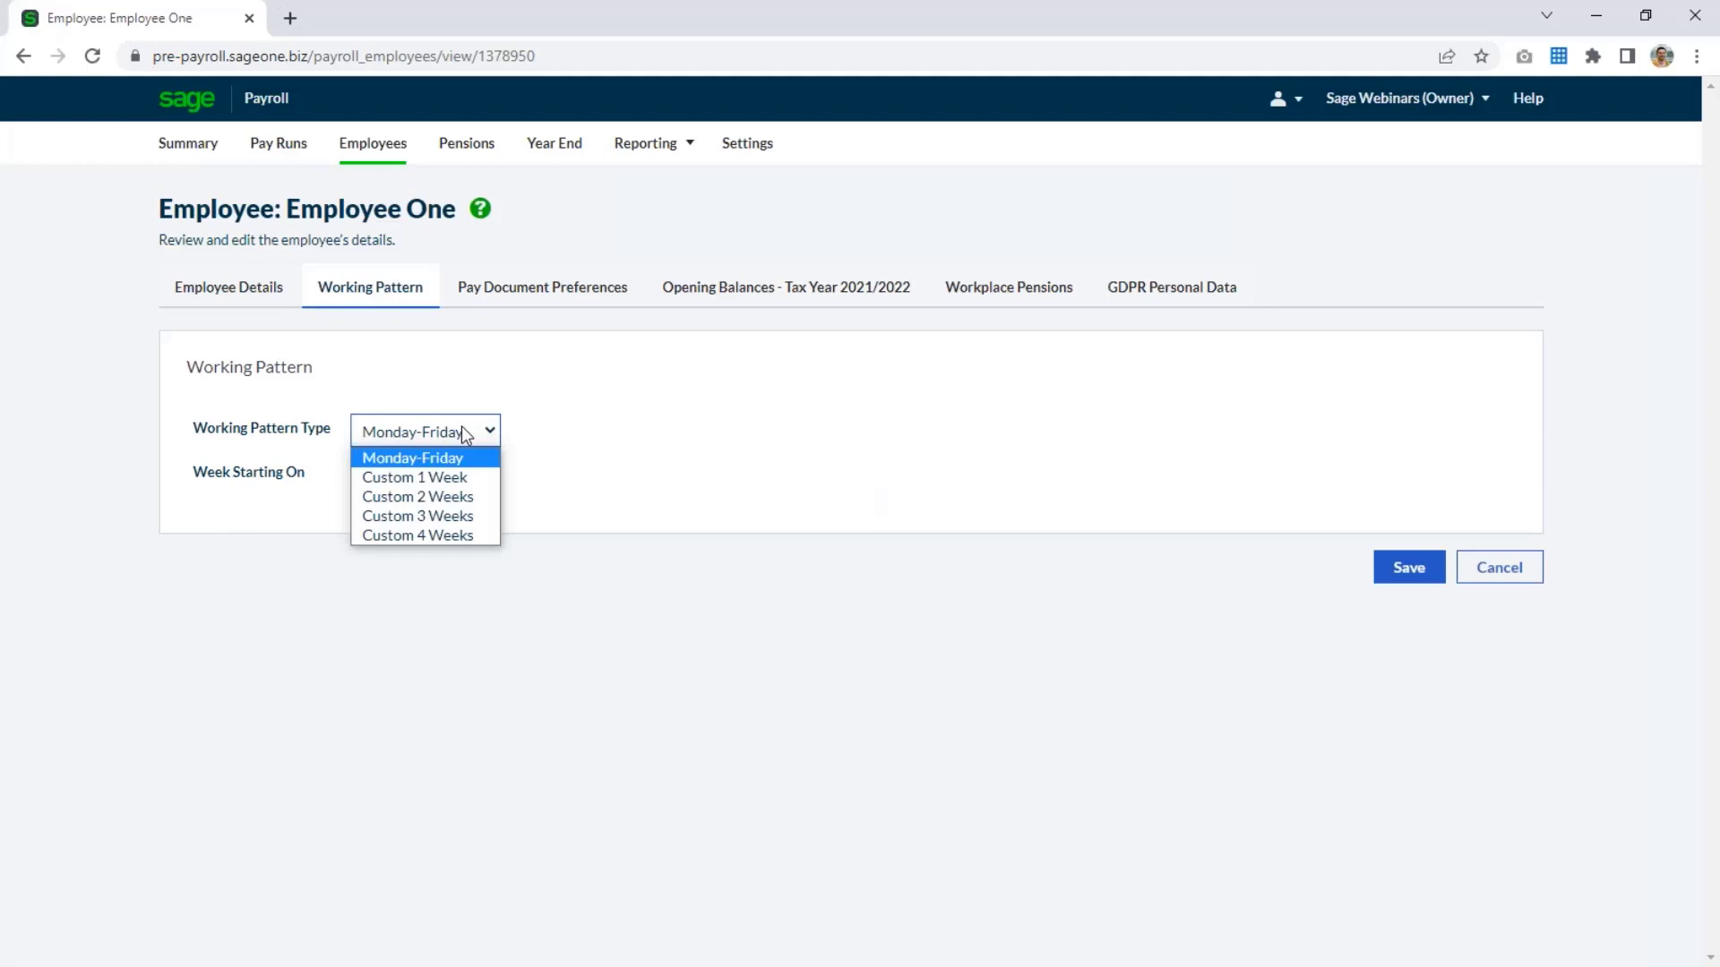
left_click(464, 435)
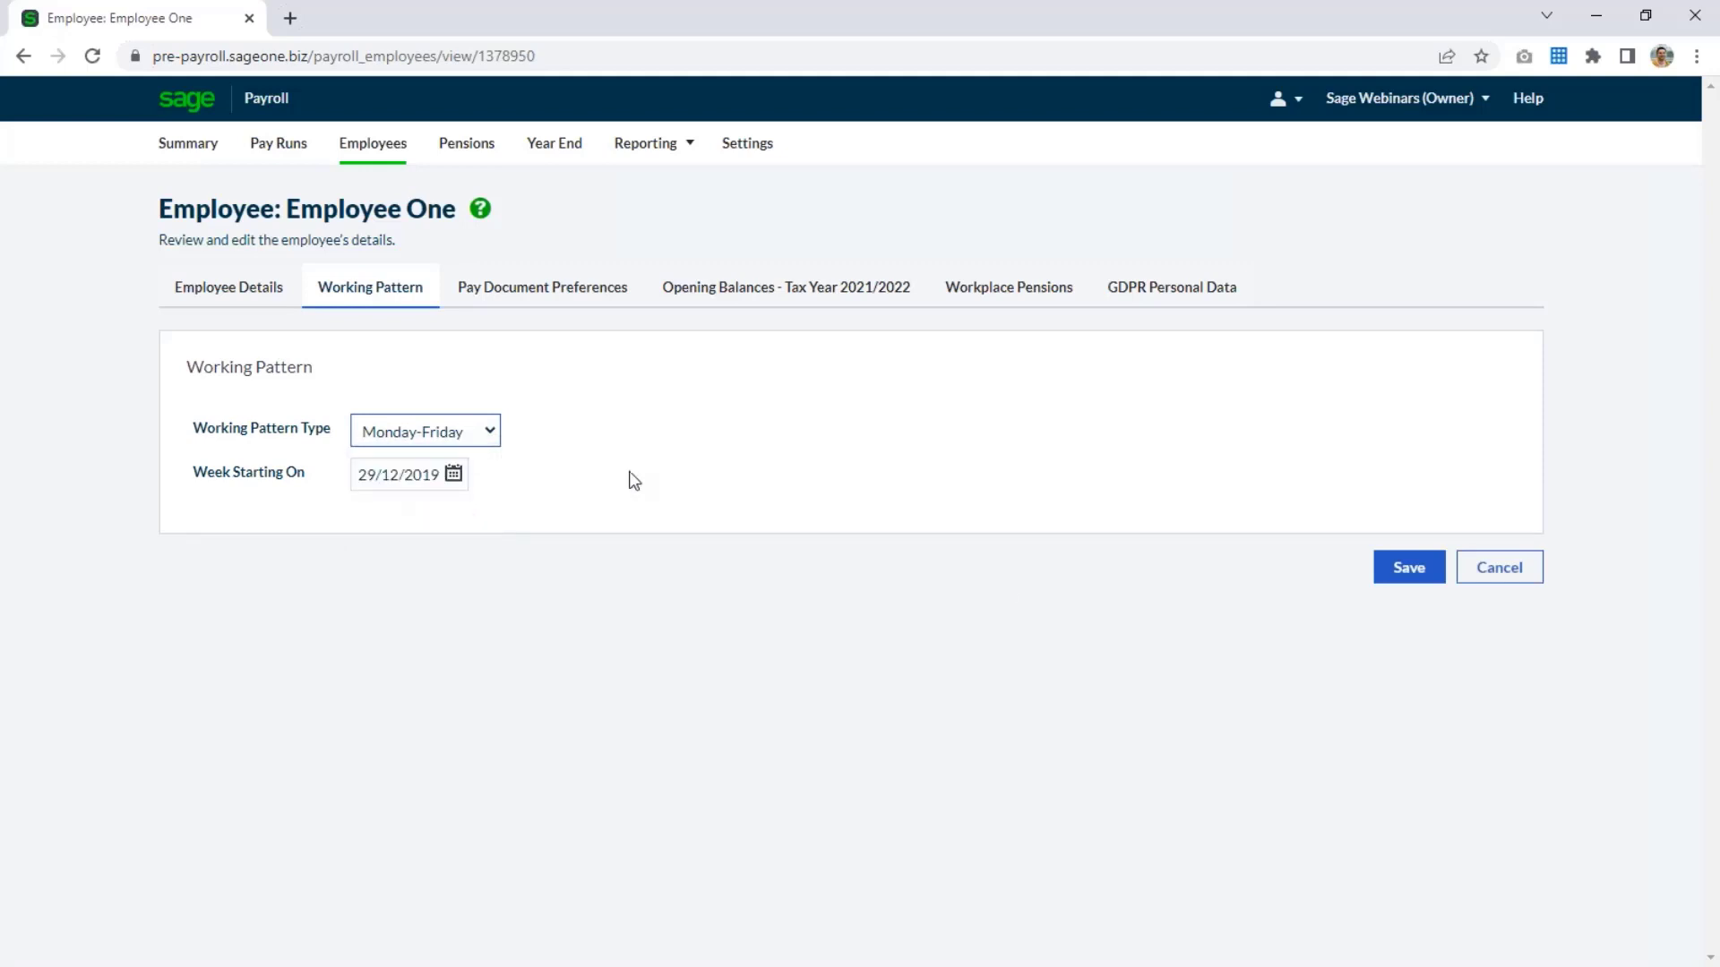
left_click(1486, 570)
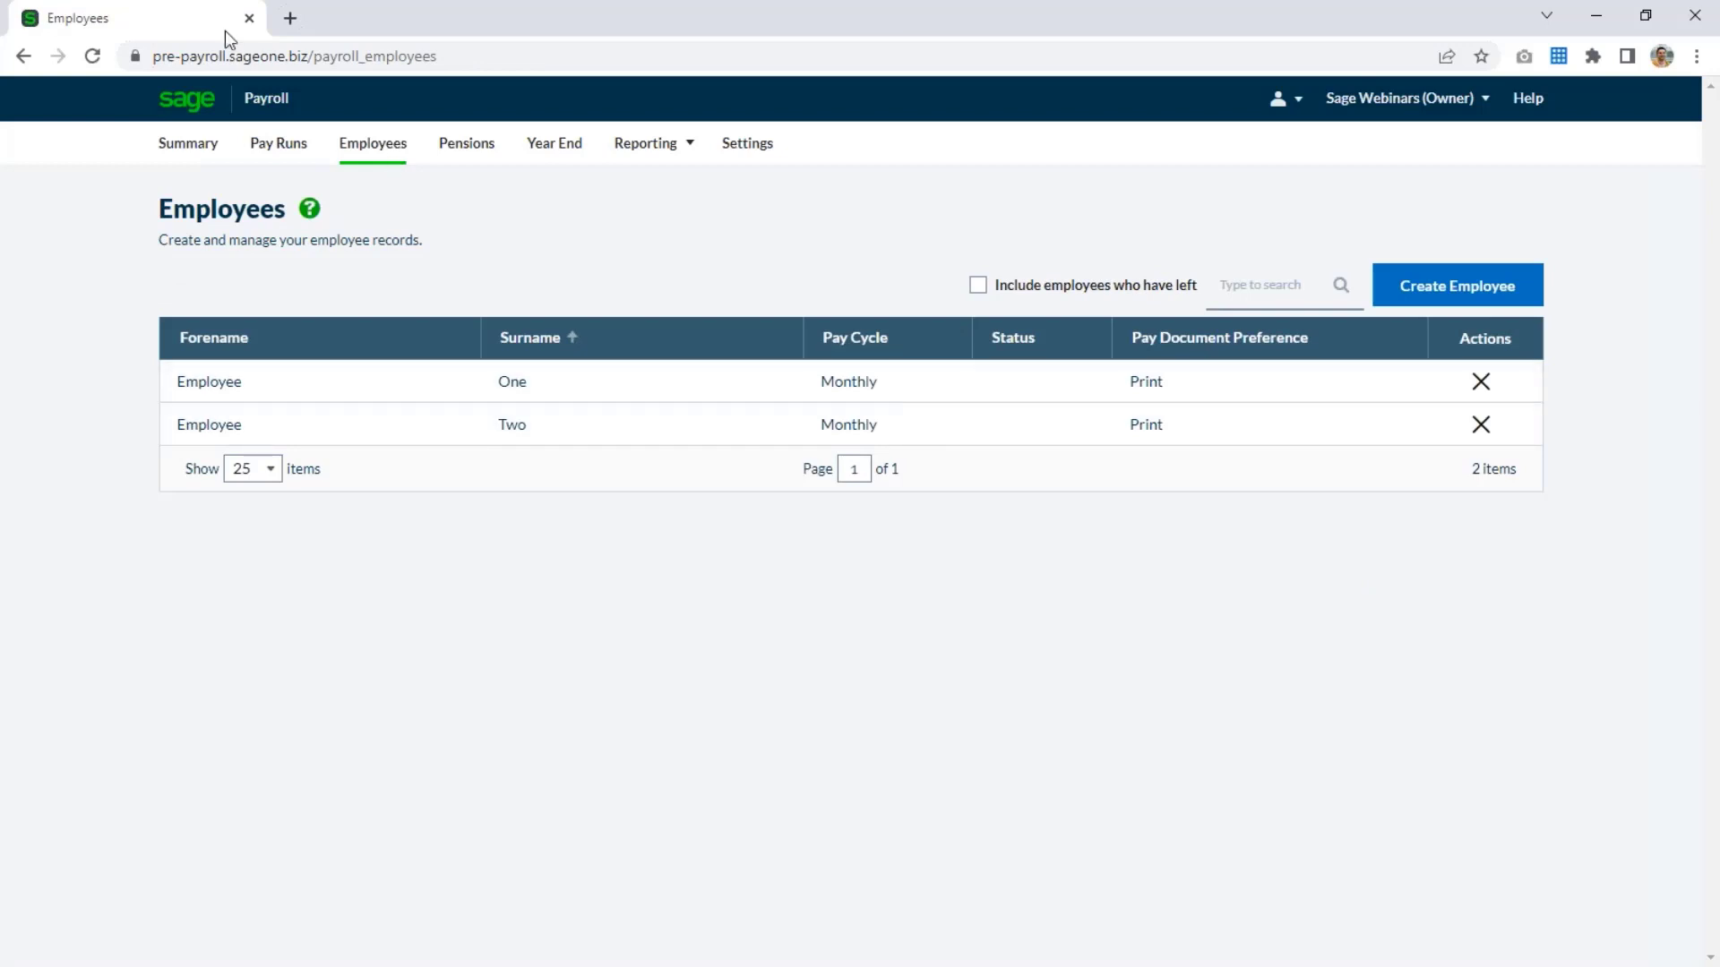
Return to the payroll summary and mark the working patterns task as finished in the import review checklist.
left_click(188, 143)
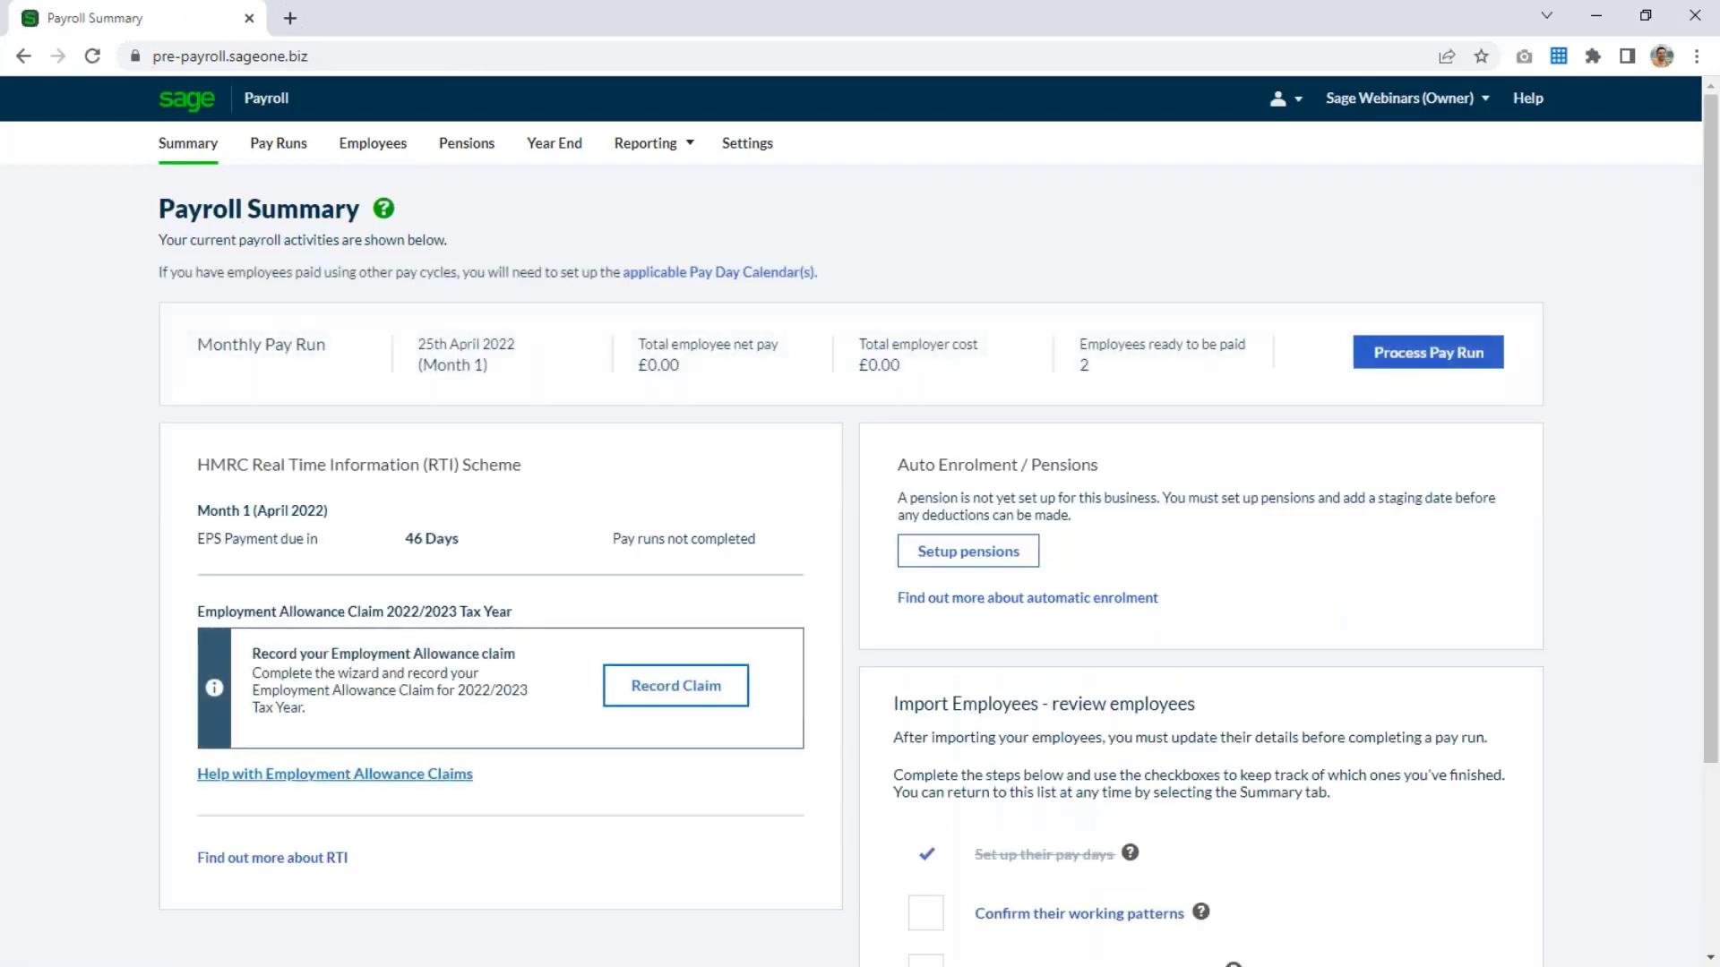
scroll(851, 537, "down", 2)
scroll(948, 668, "down", 1)
left_click(931, 667)
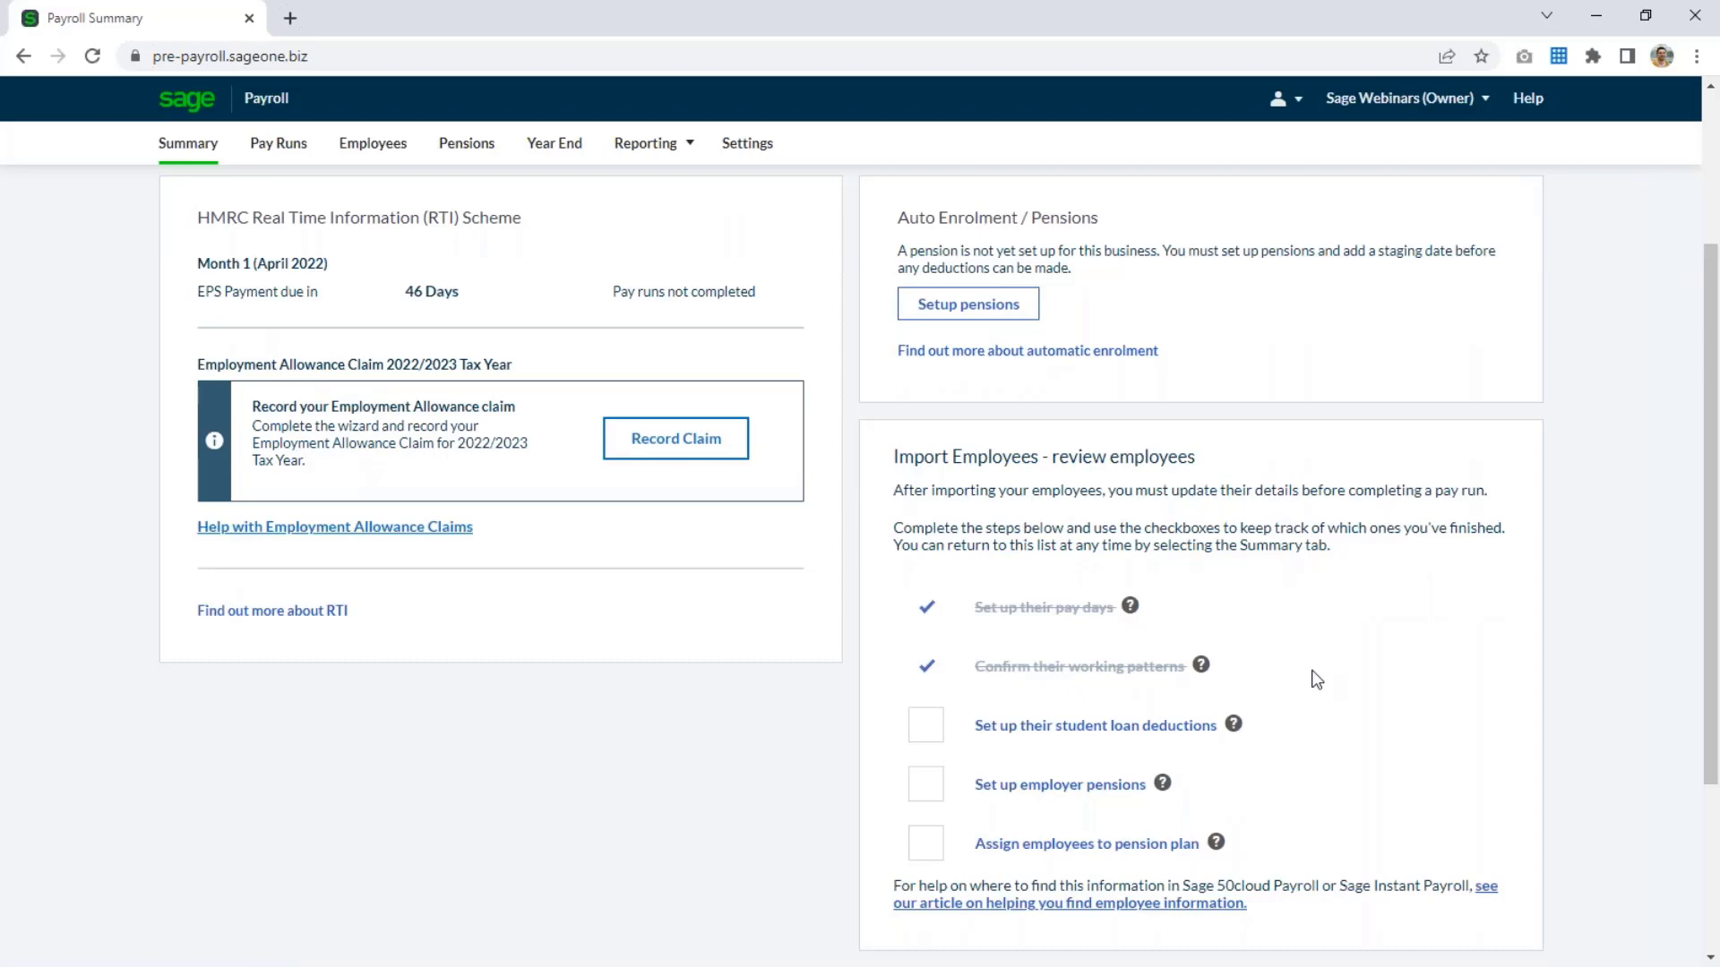
Start a new company deduction in the Student Loans category with type Student Loan (Plan 1), and close it without saving.
scroll(1254, 671, "down", 1)
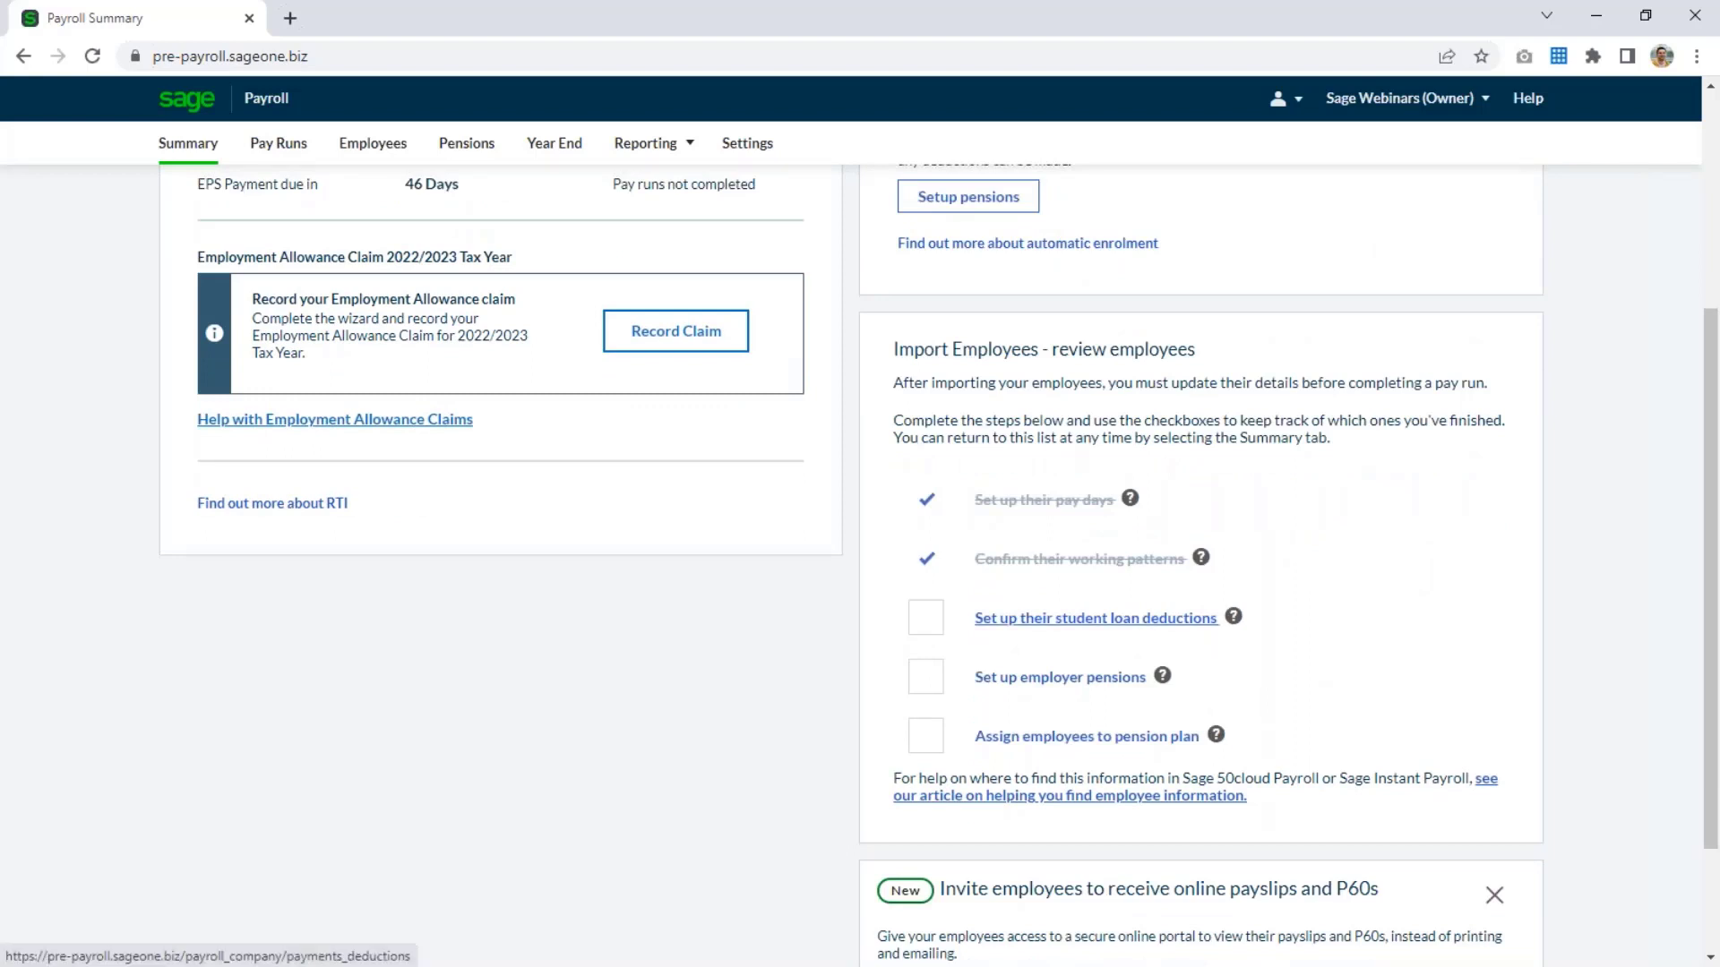
left_click(1095, 618)
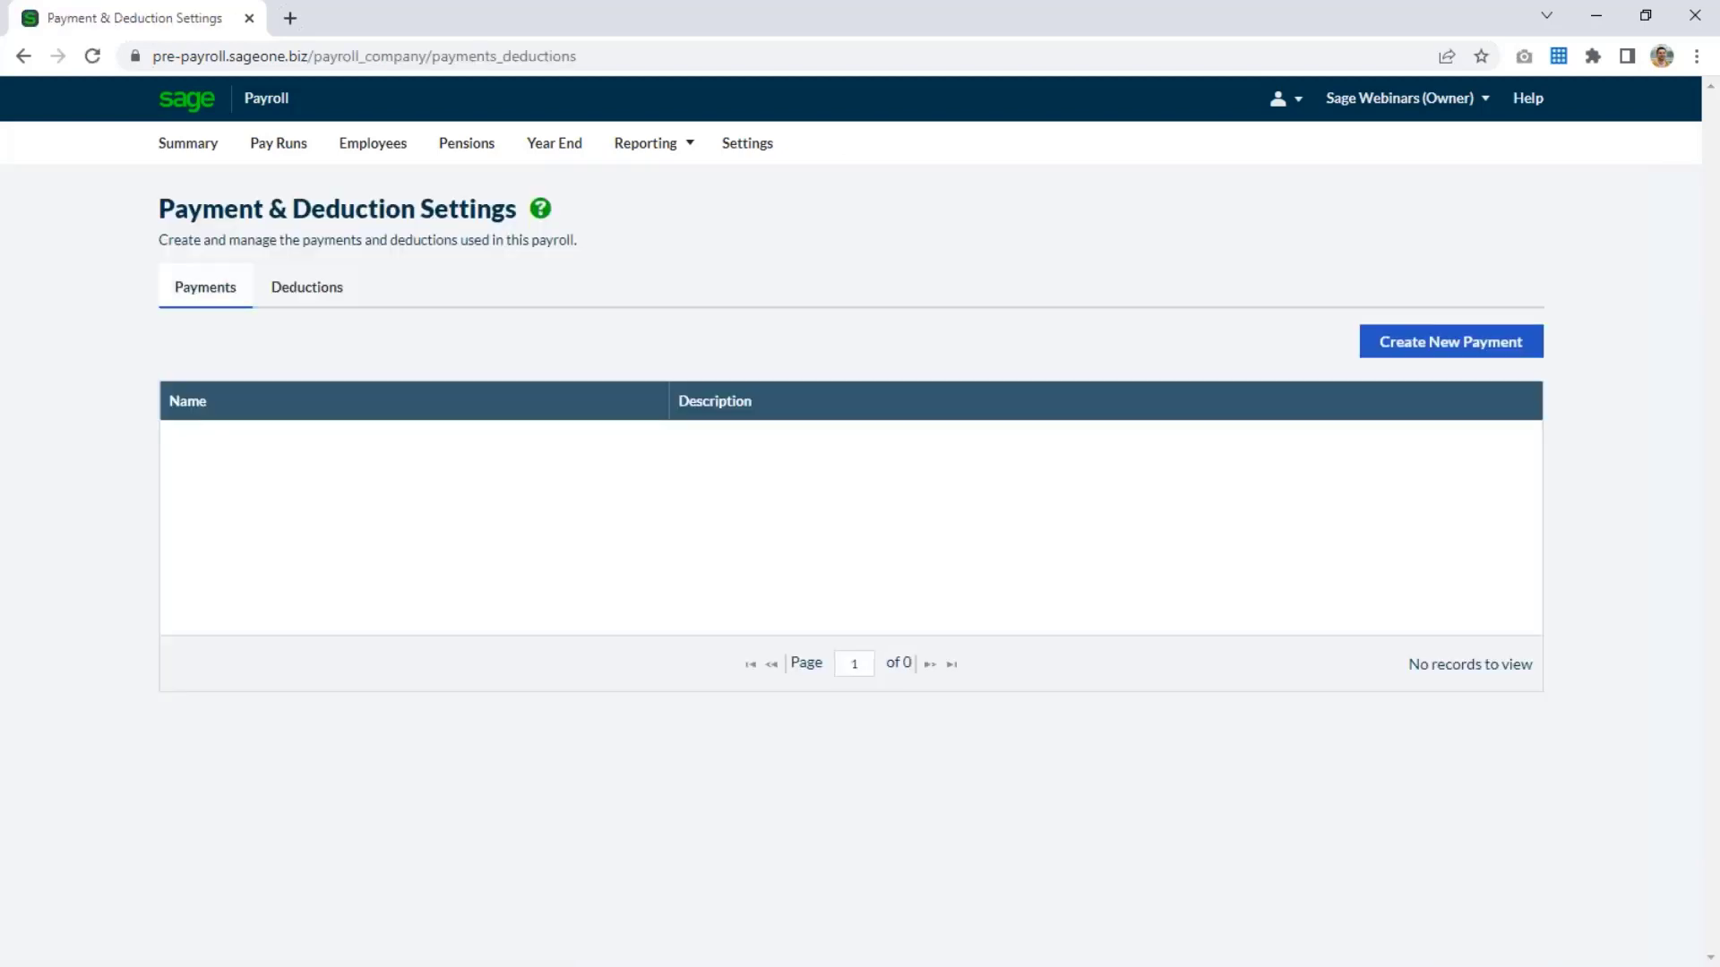
left_click(309, 291)
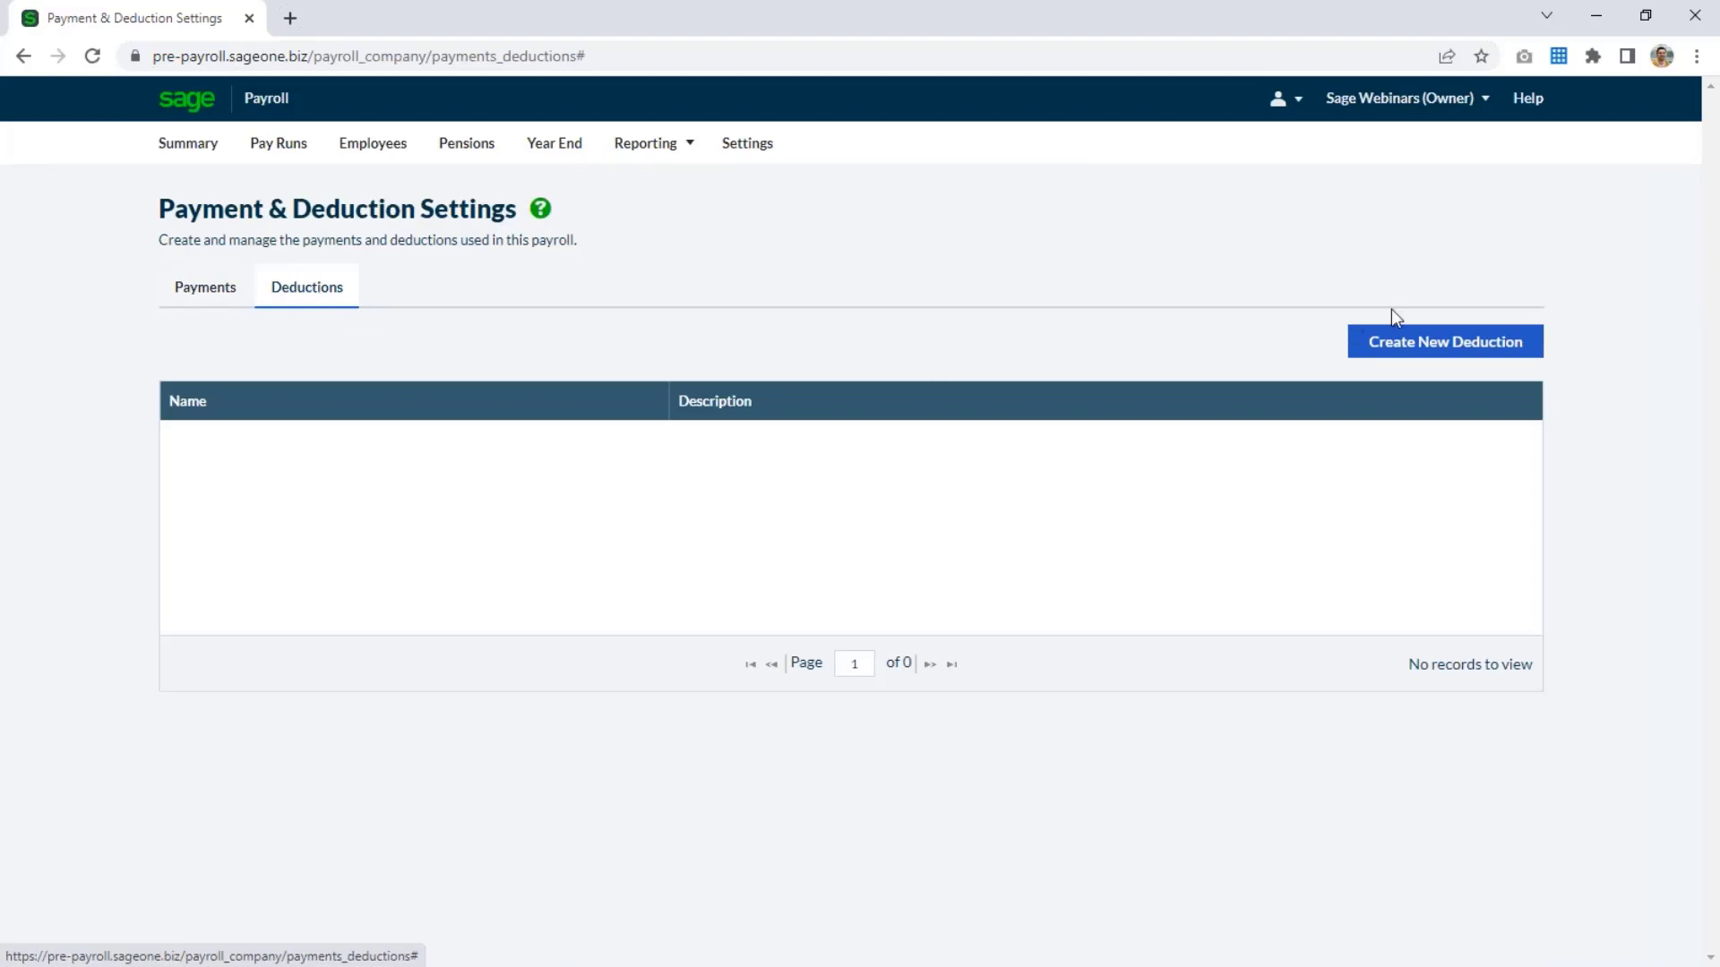
left_click(1428, 349)
left_click(853, 285)
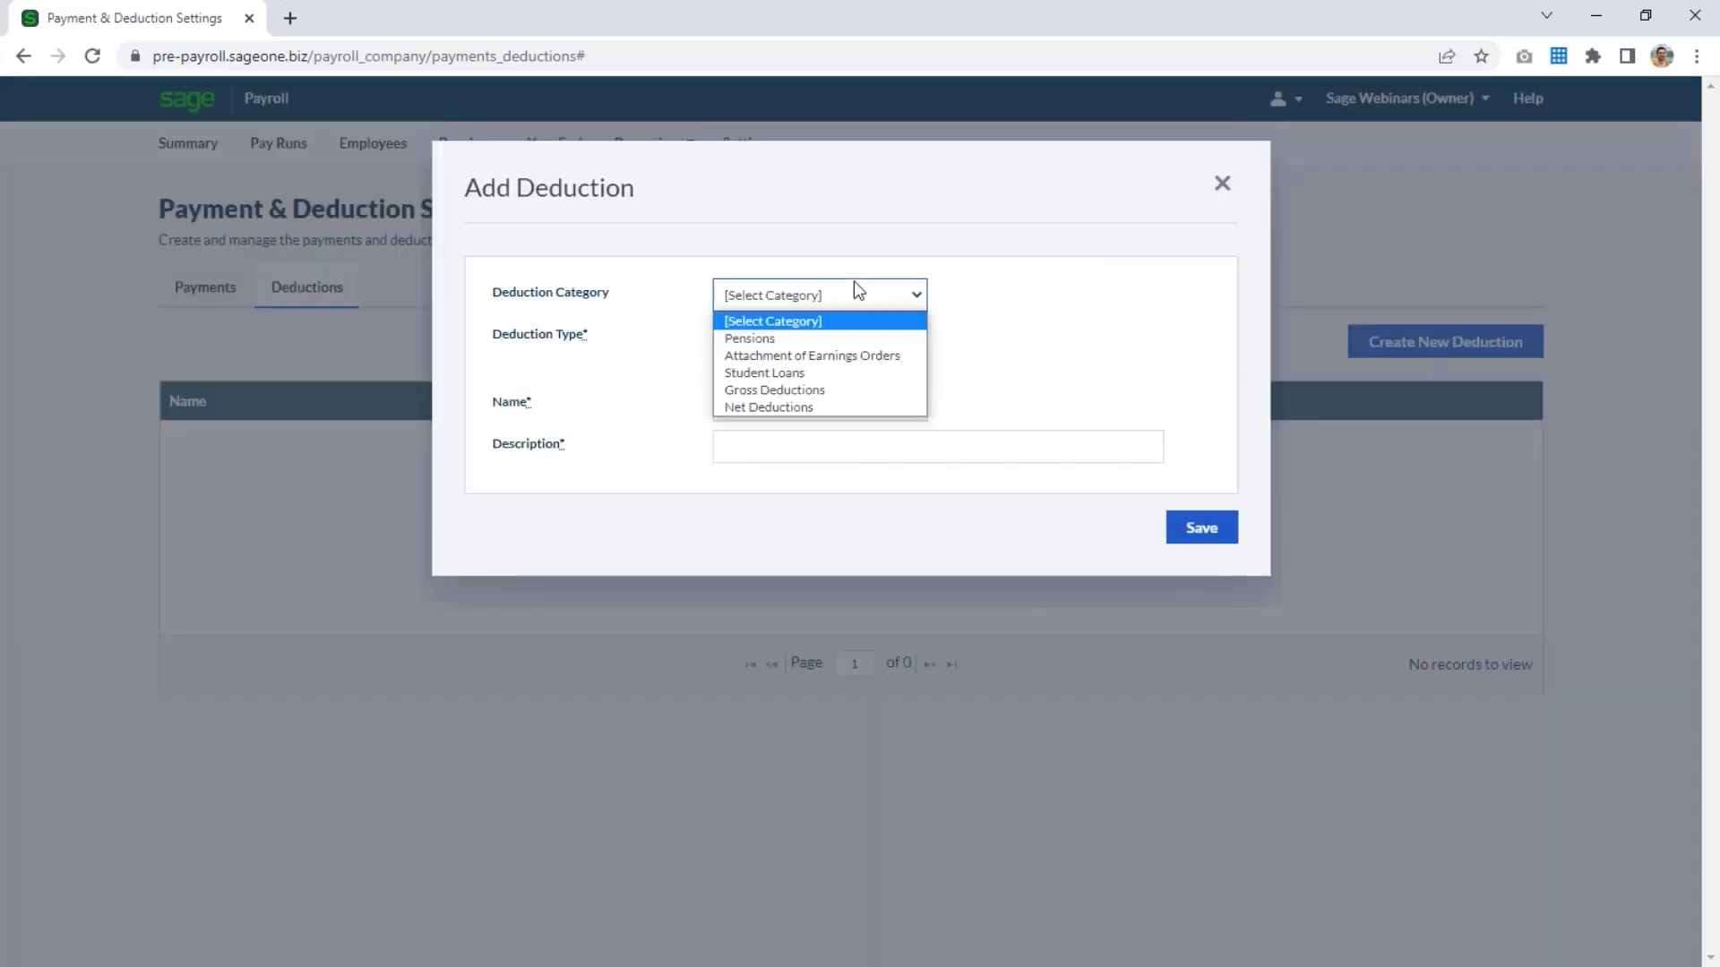
left_click(794, 374)
left_click(794, 333)
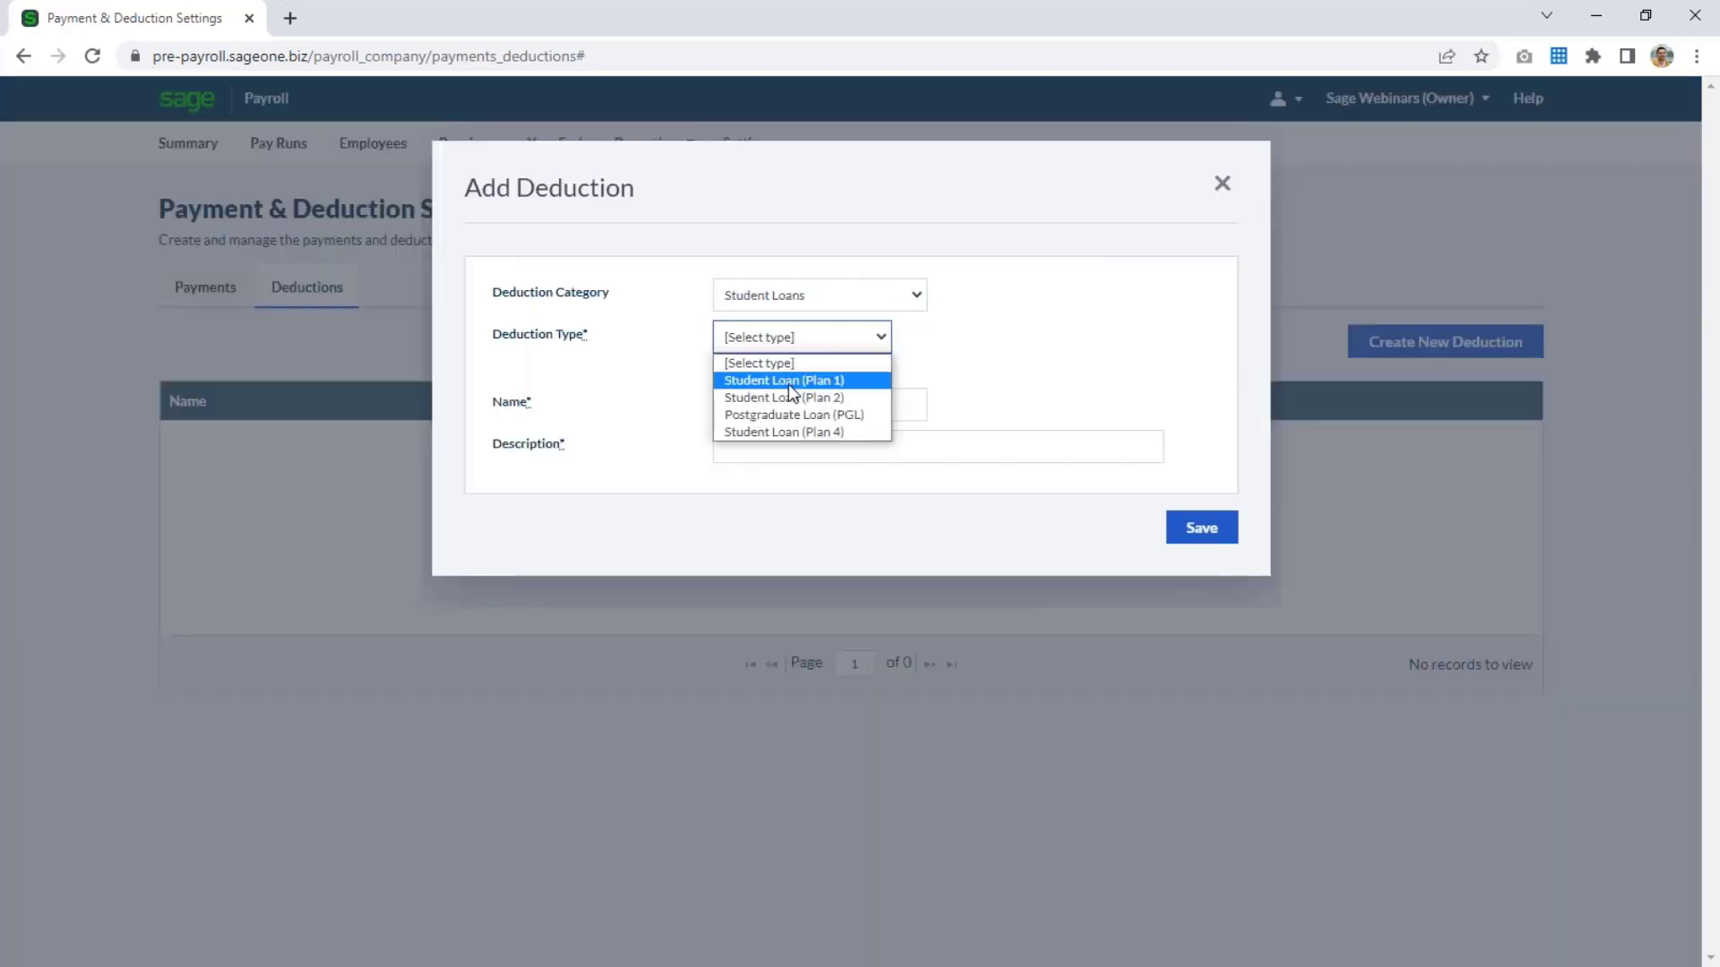
left_click(791, 382)
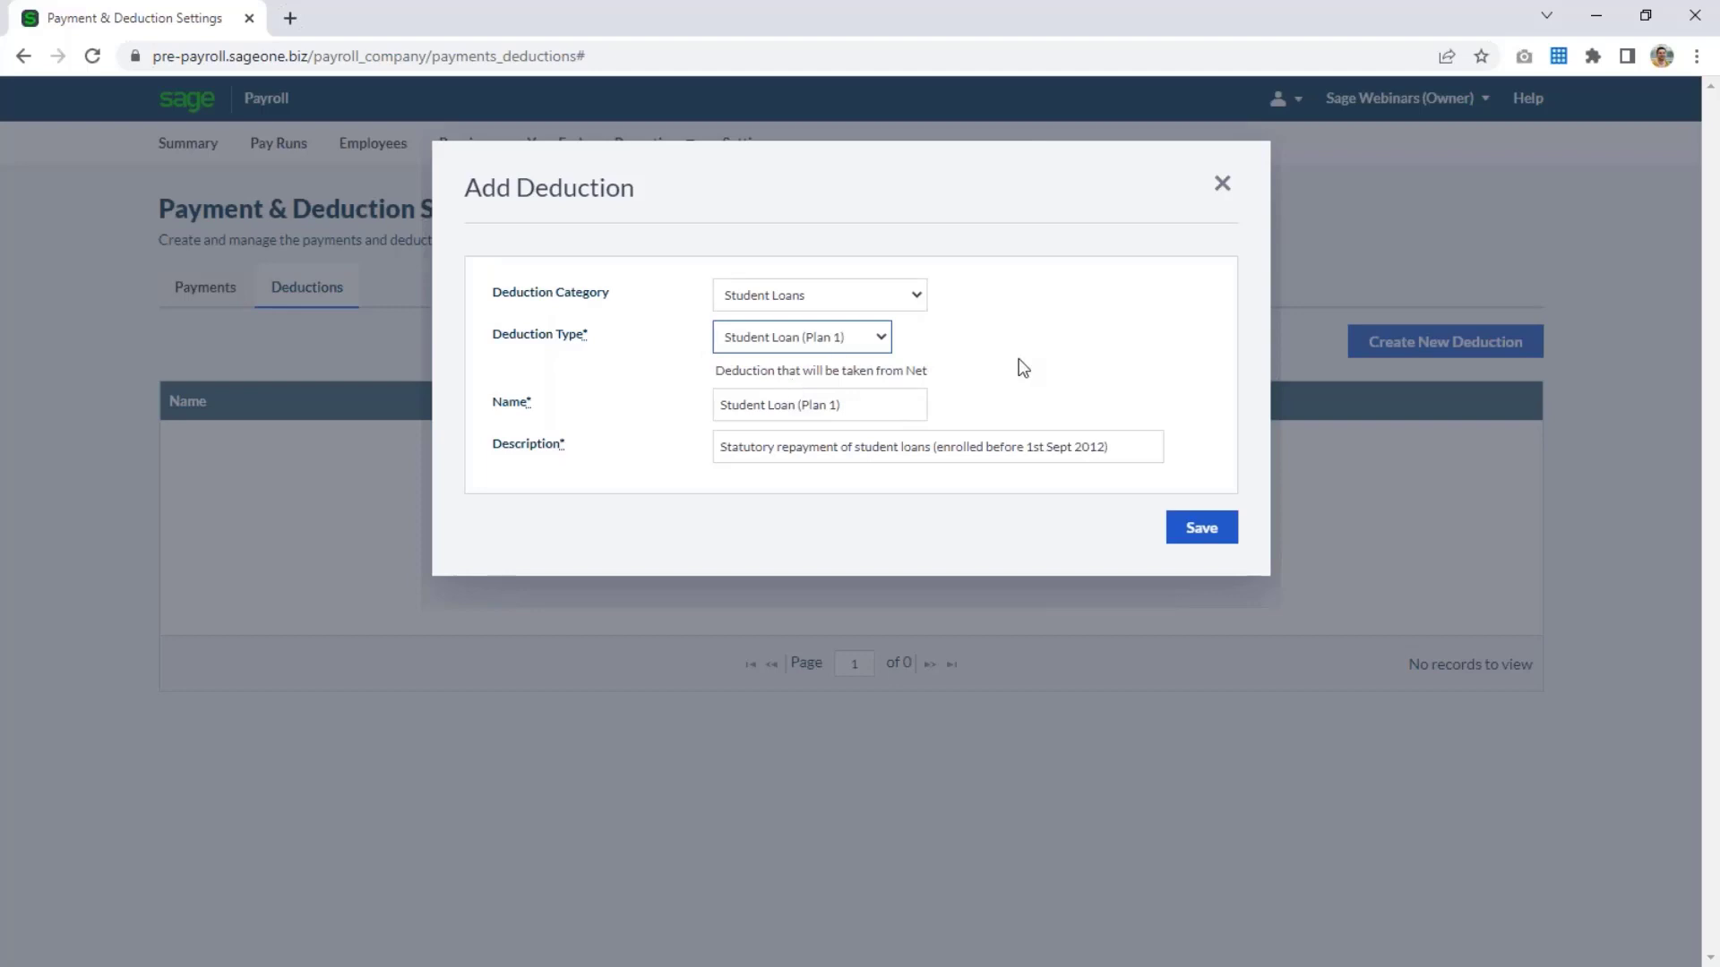
left_click(1222, 183)
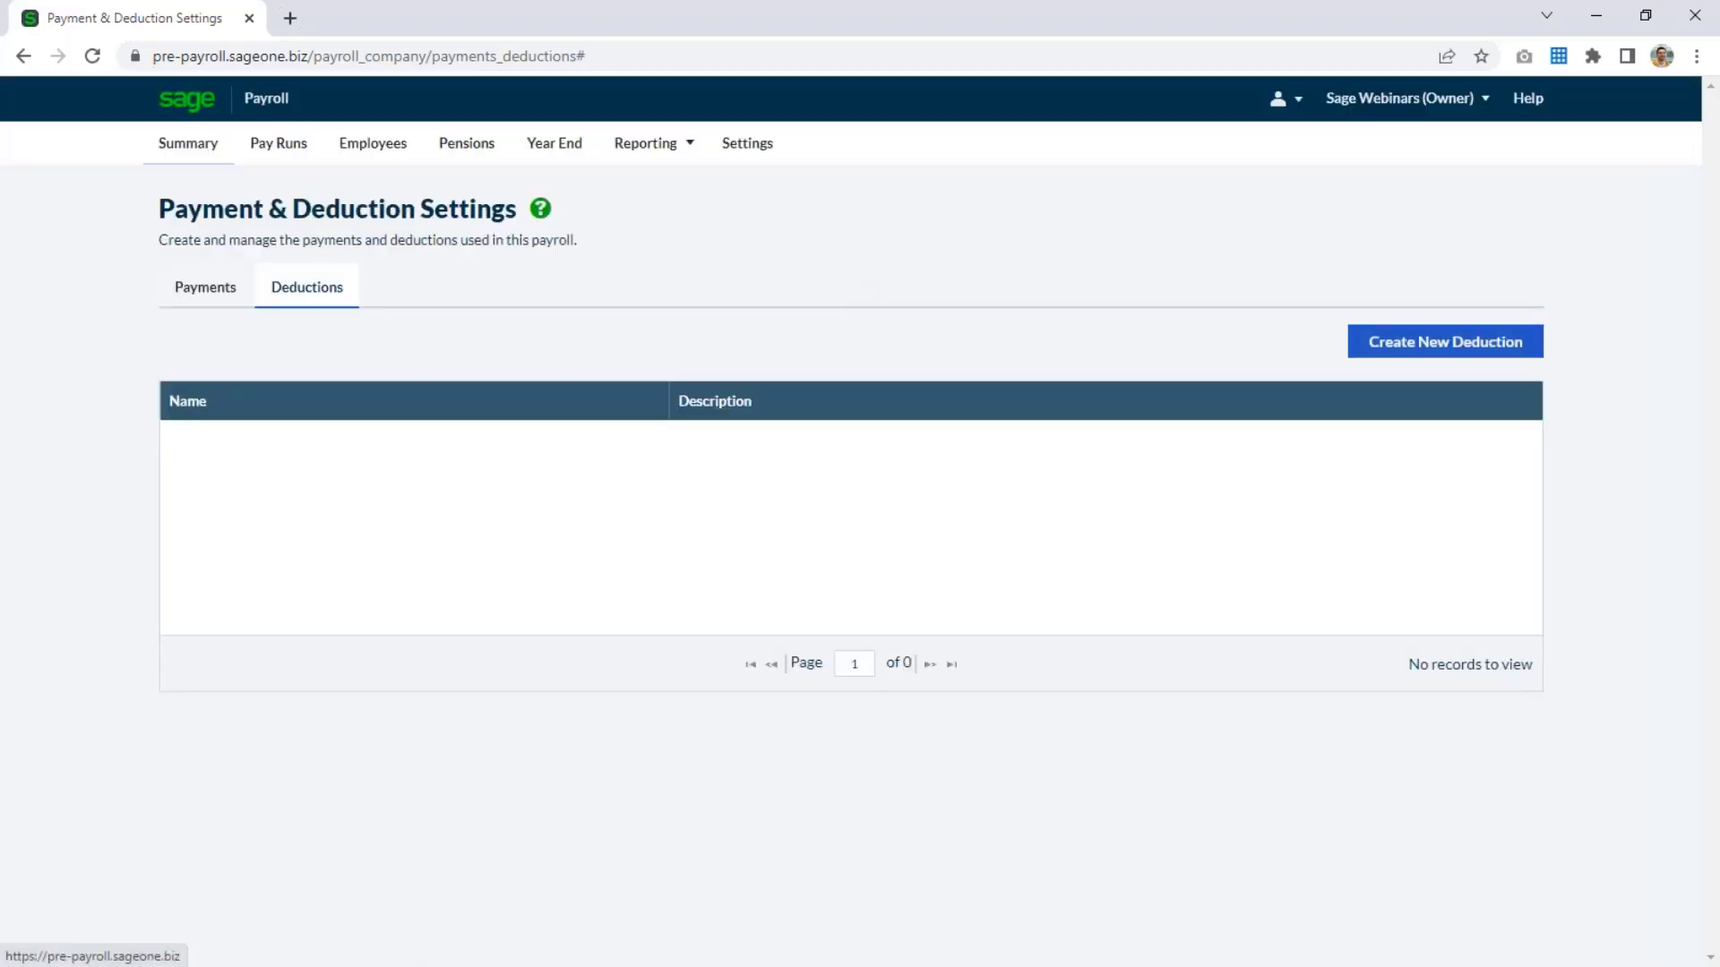
Return to the payroll summary and mark the student loan deductions task as finished in the import review checklist.
left_click(189, 144)
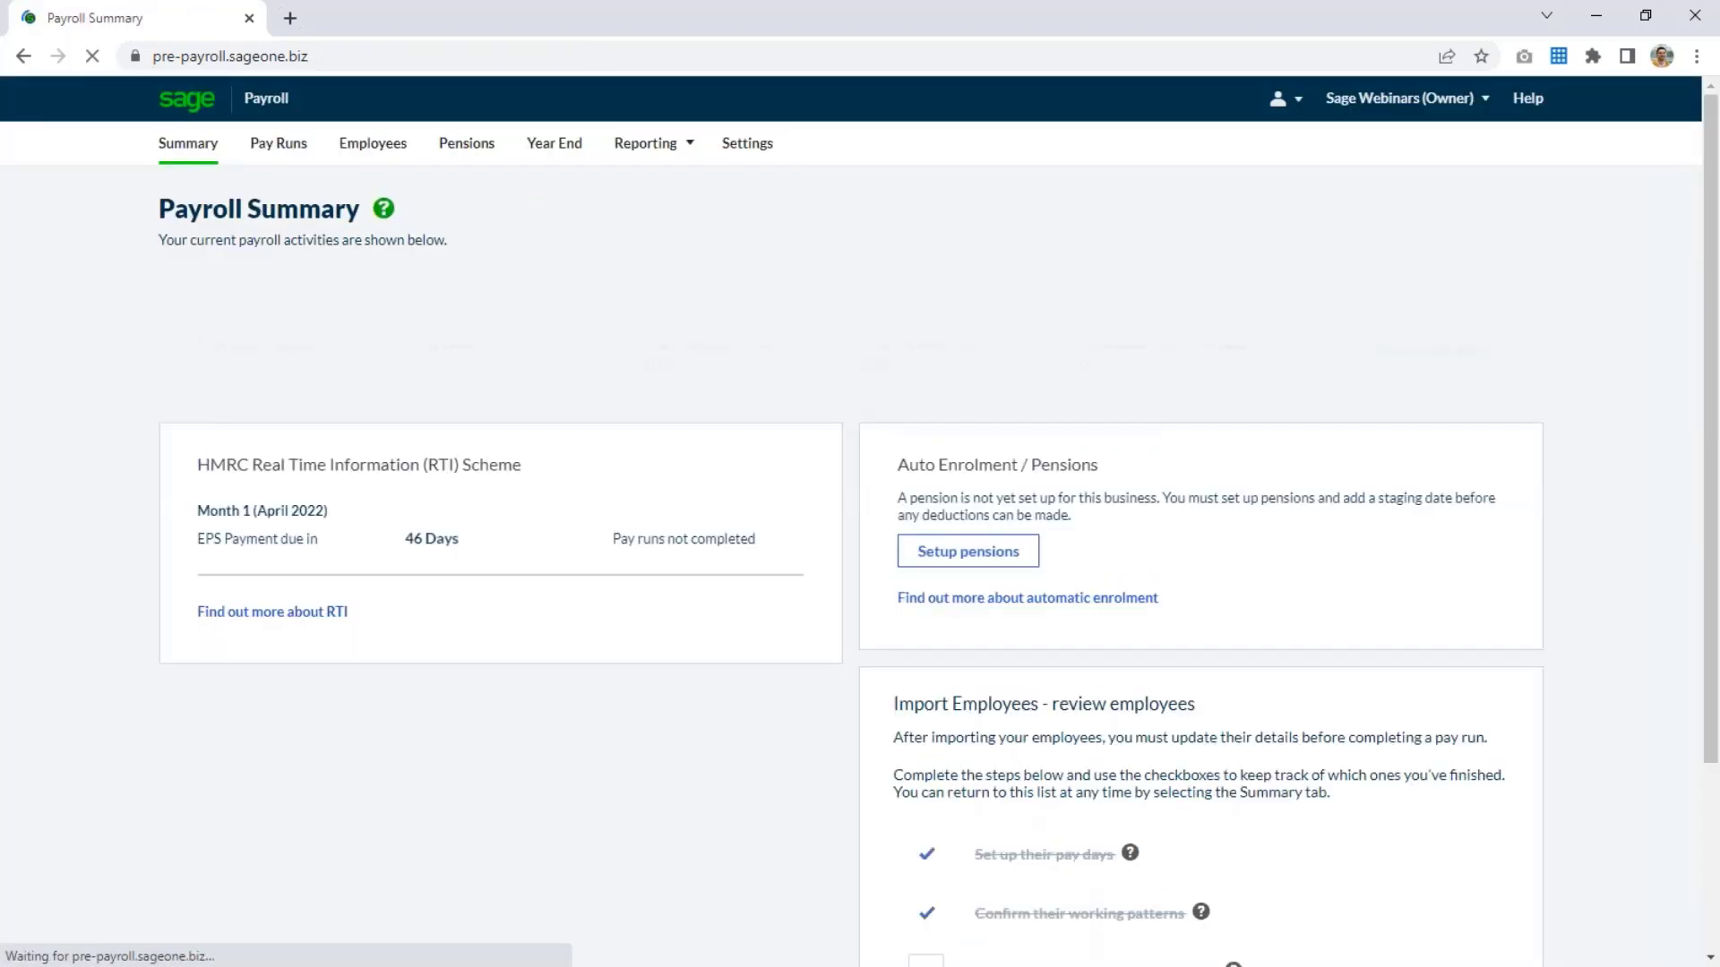
scroll(1194, 857, "down", 3)
left_click(926, 651)
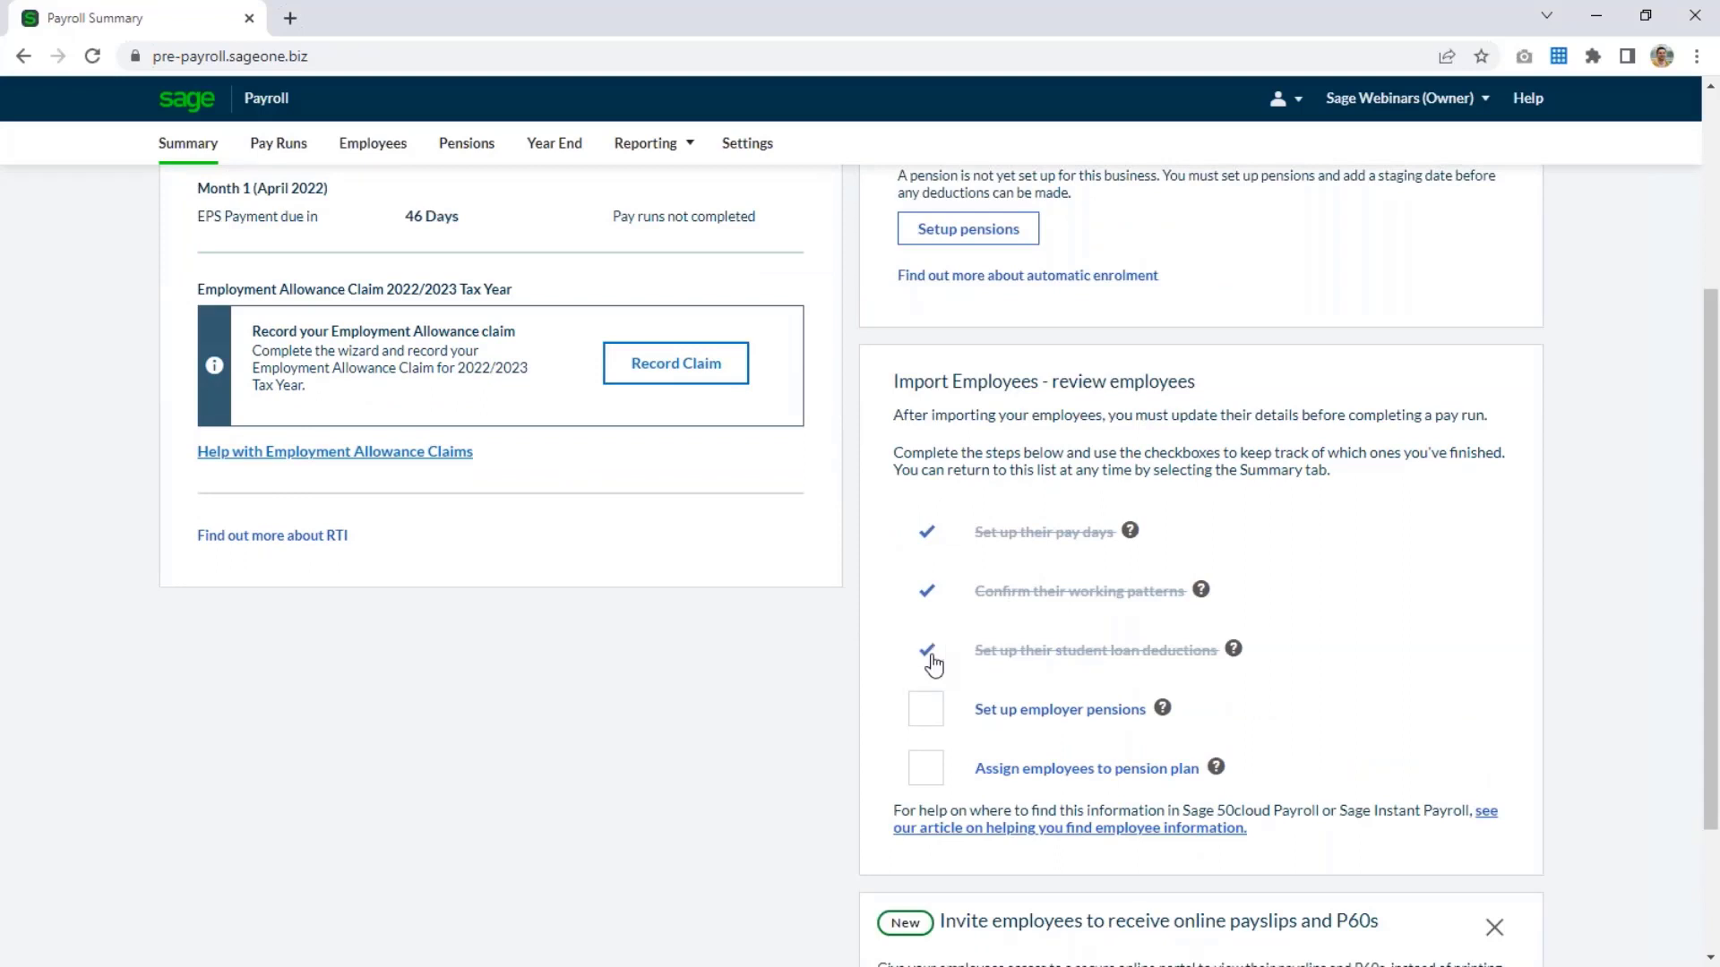
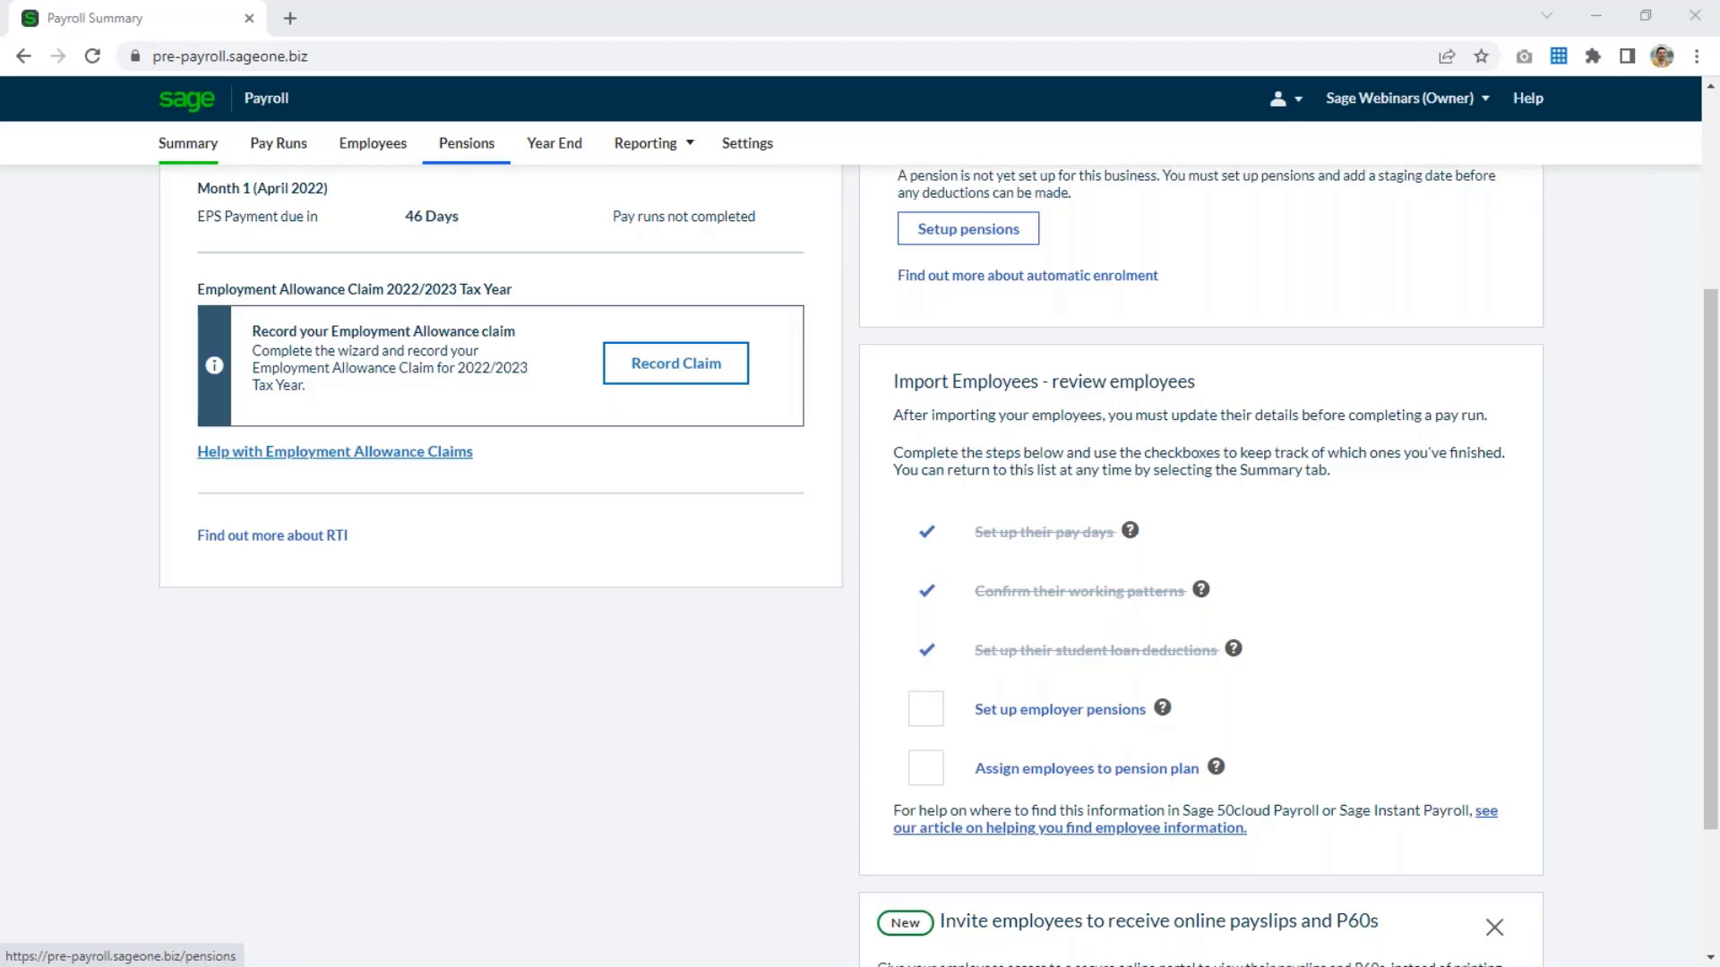
Confirm the company pension details with a staging date of 01/01/2020 and Auto Enrolment already set up, and dismiss the confirmation.
left_click(457, 146)
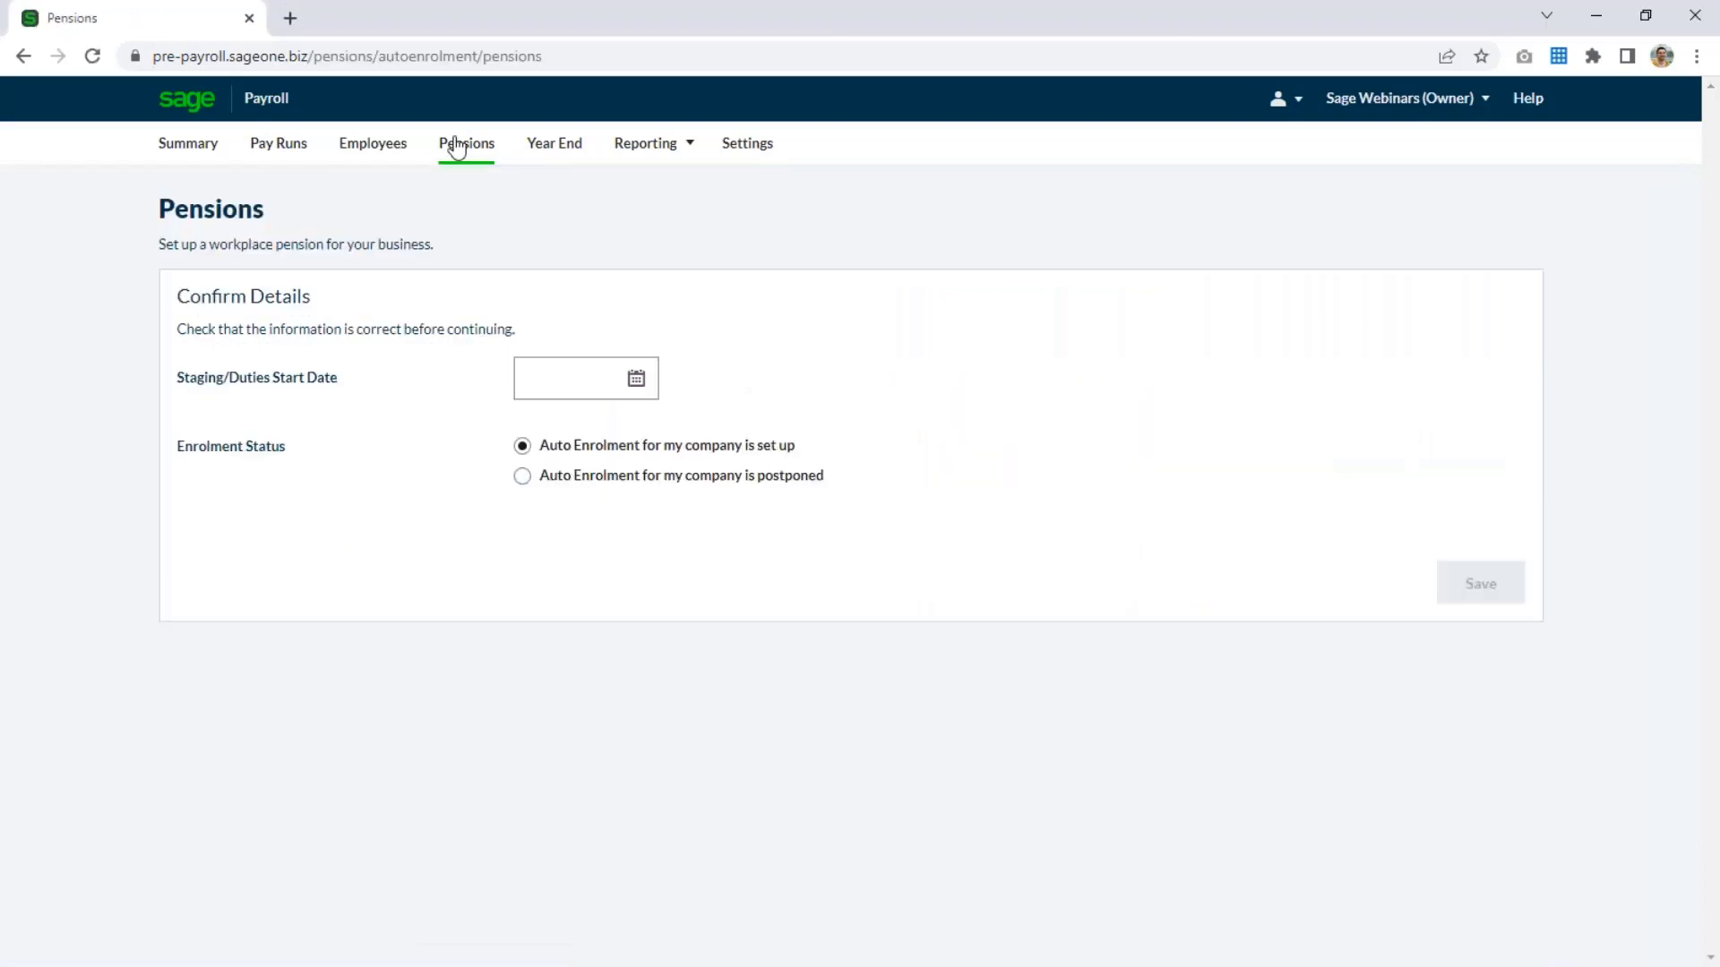
left_click(582, 394)
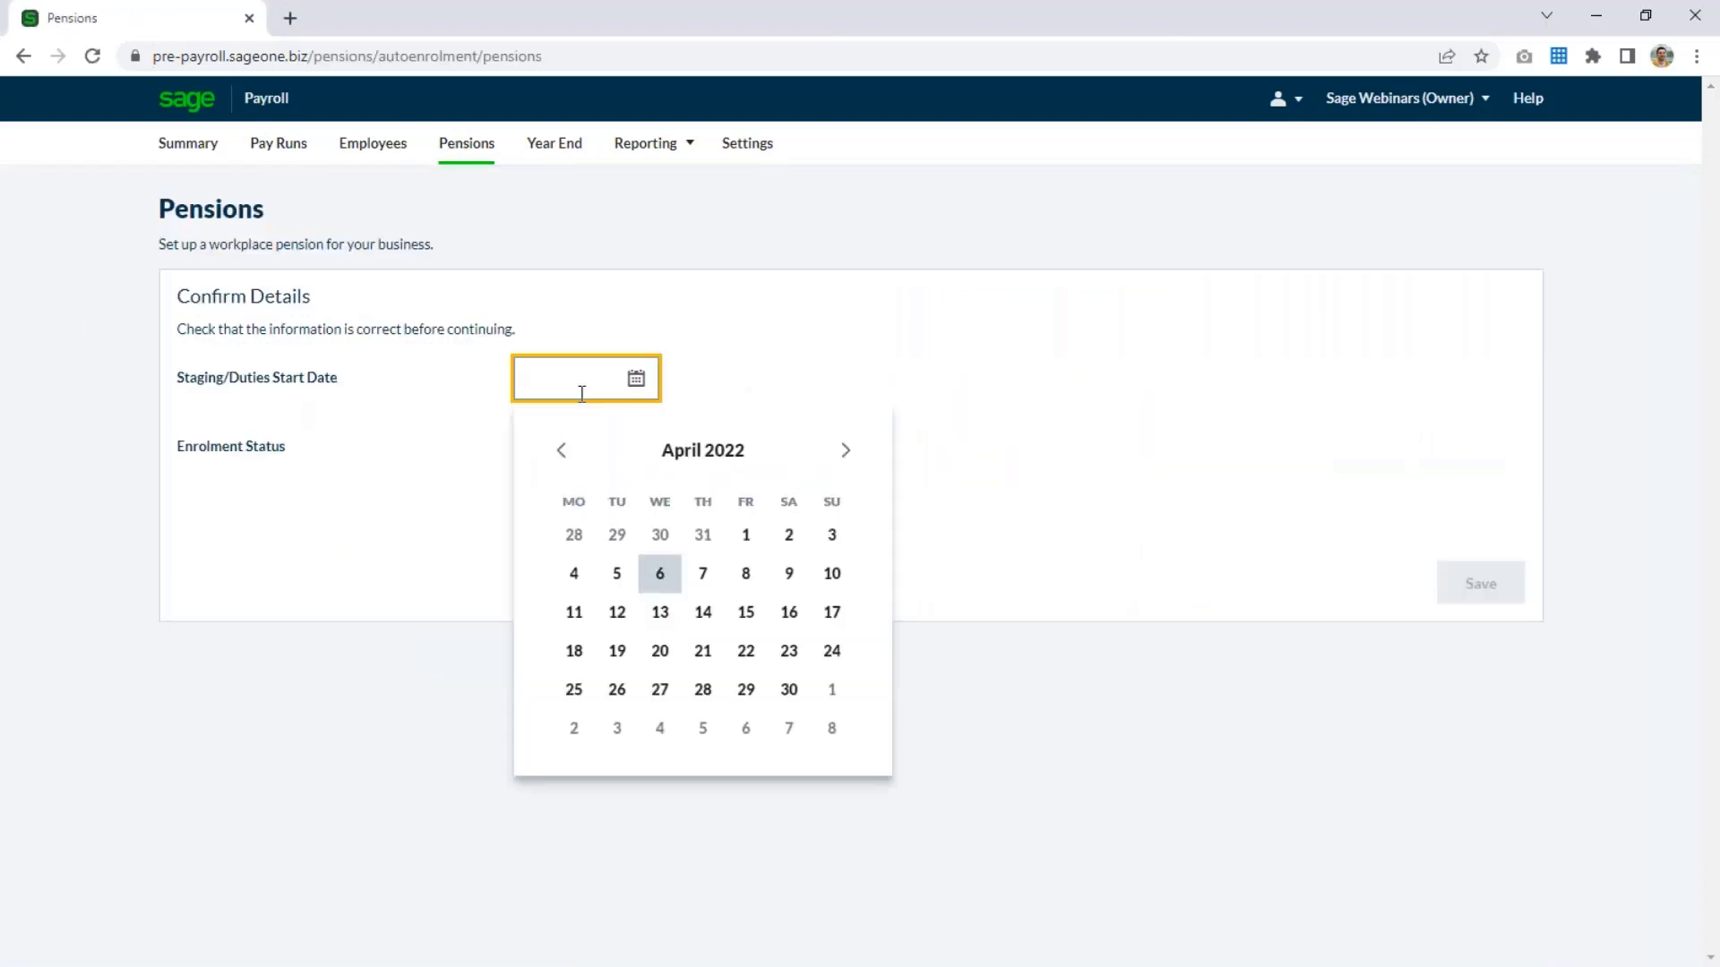
type("01/01/2020")
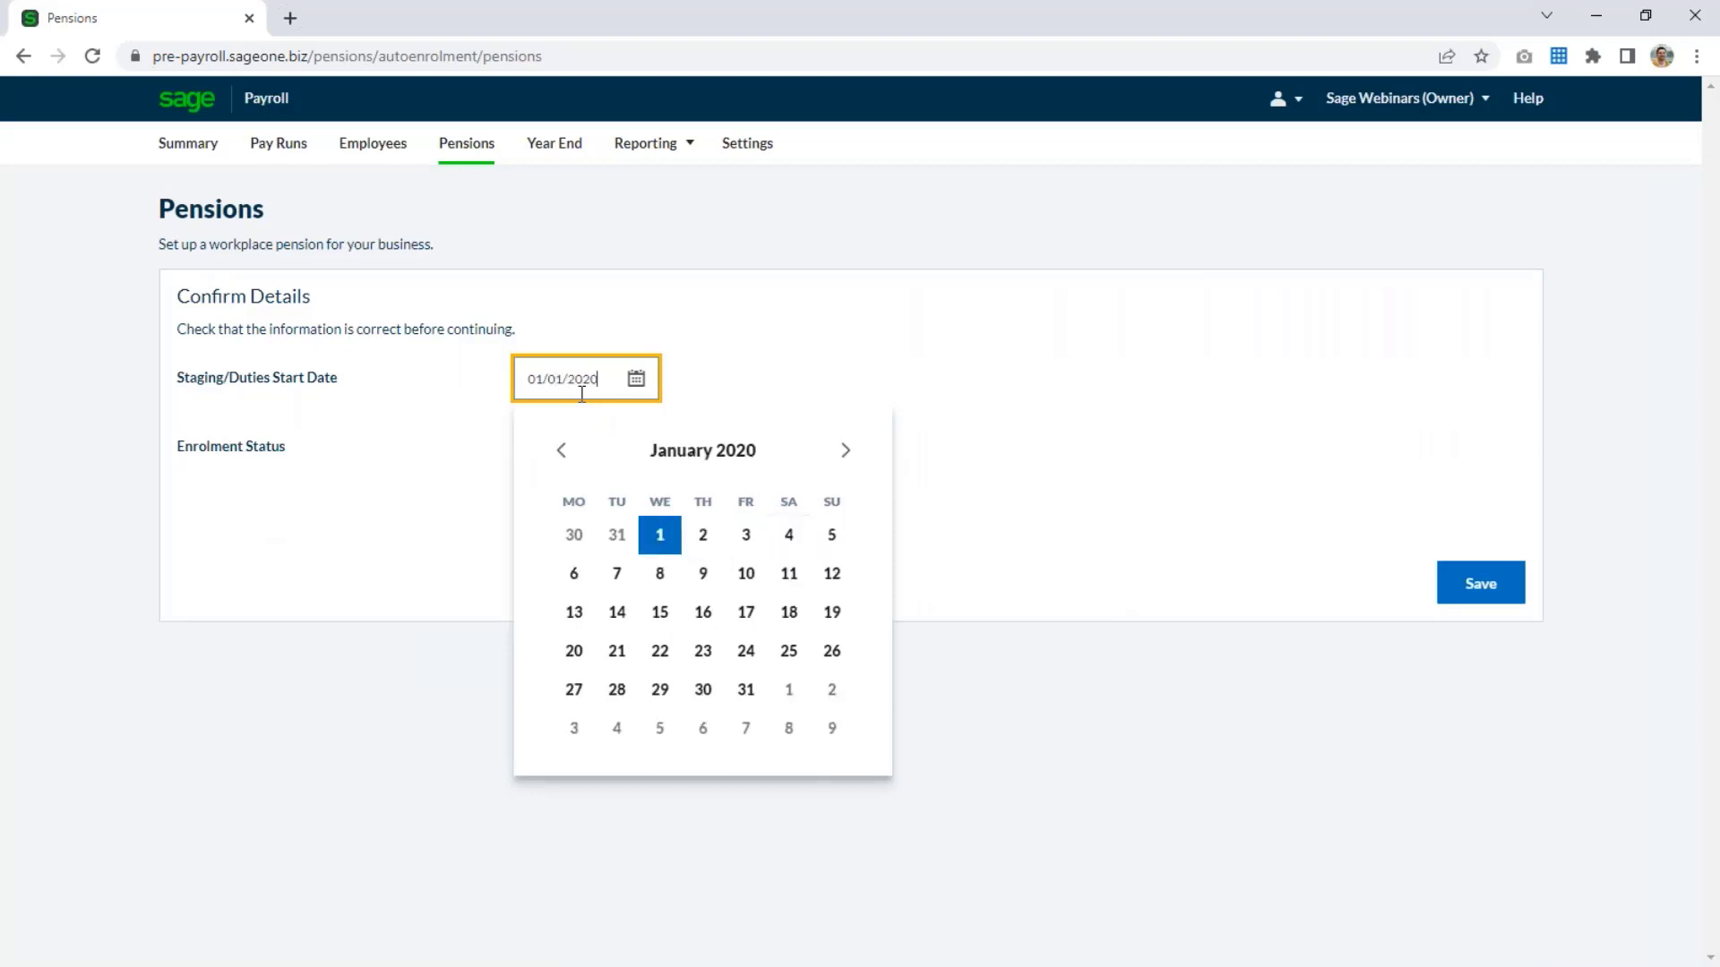
left_click(699, 351)
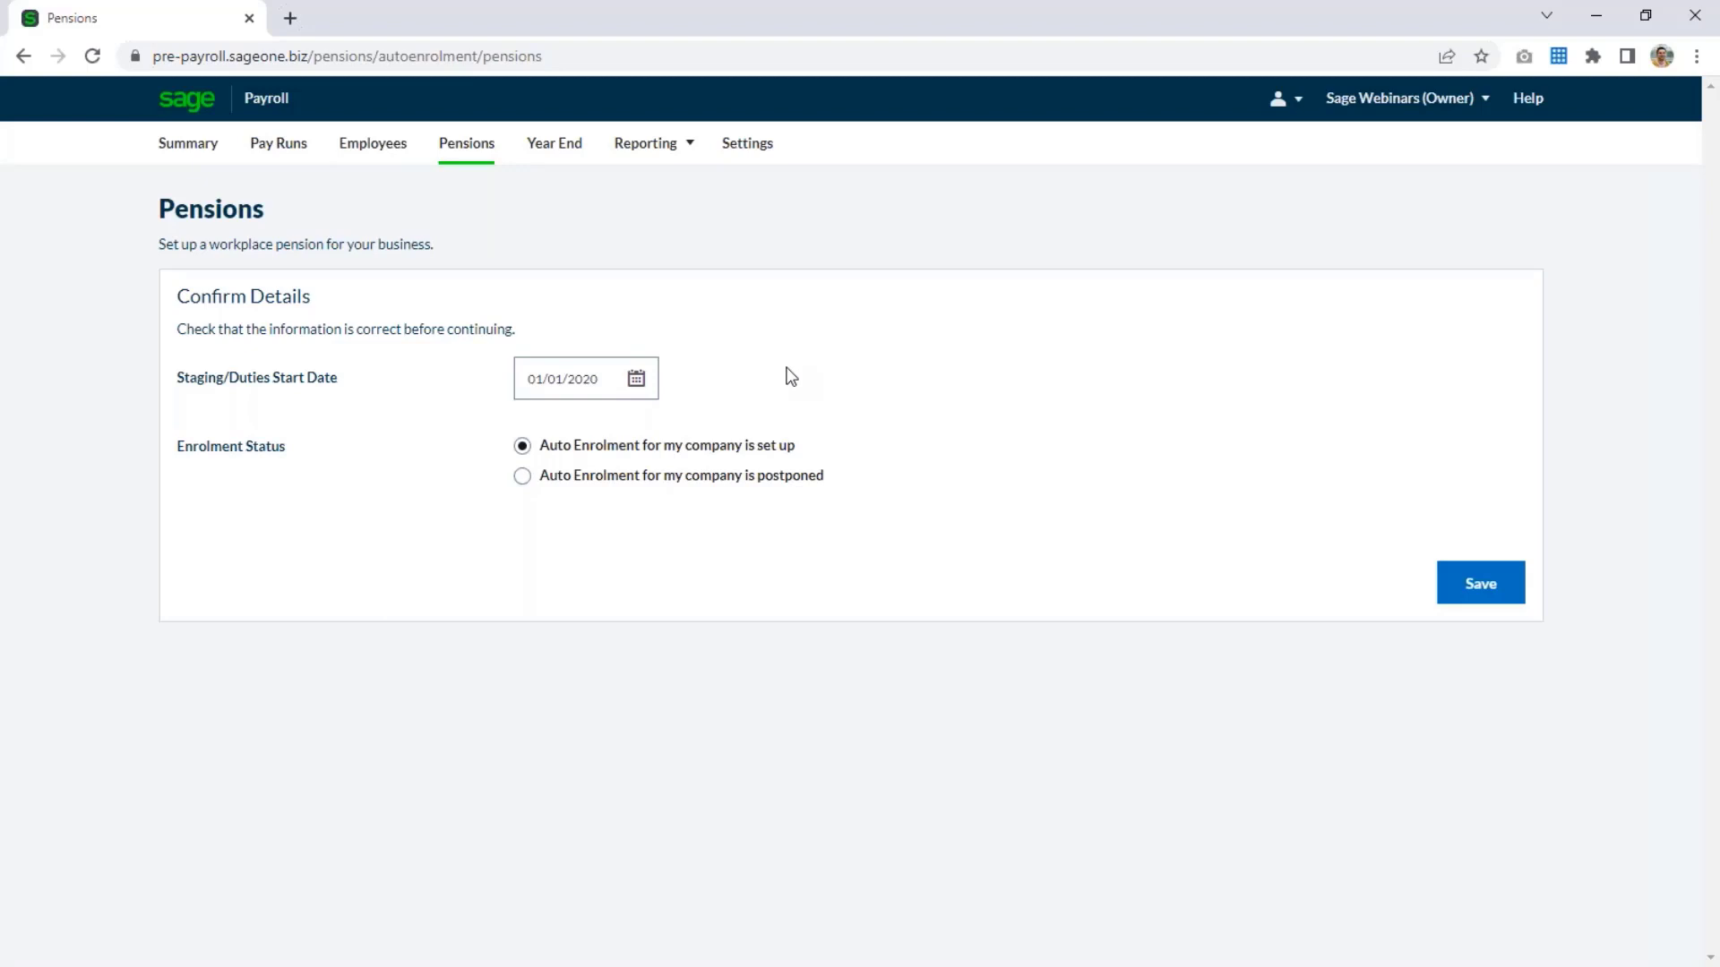
left_click(600, 453)
left_click(1483, 591)
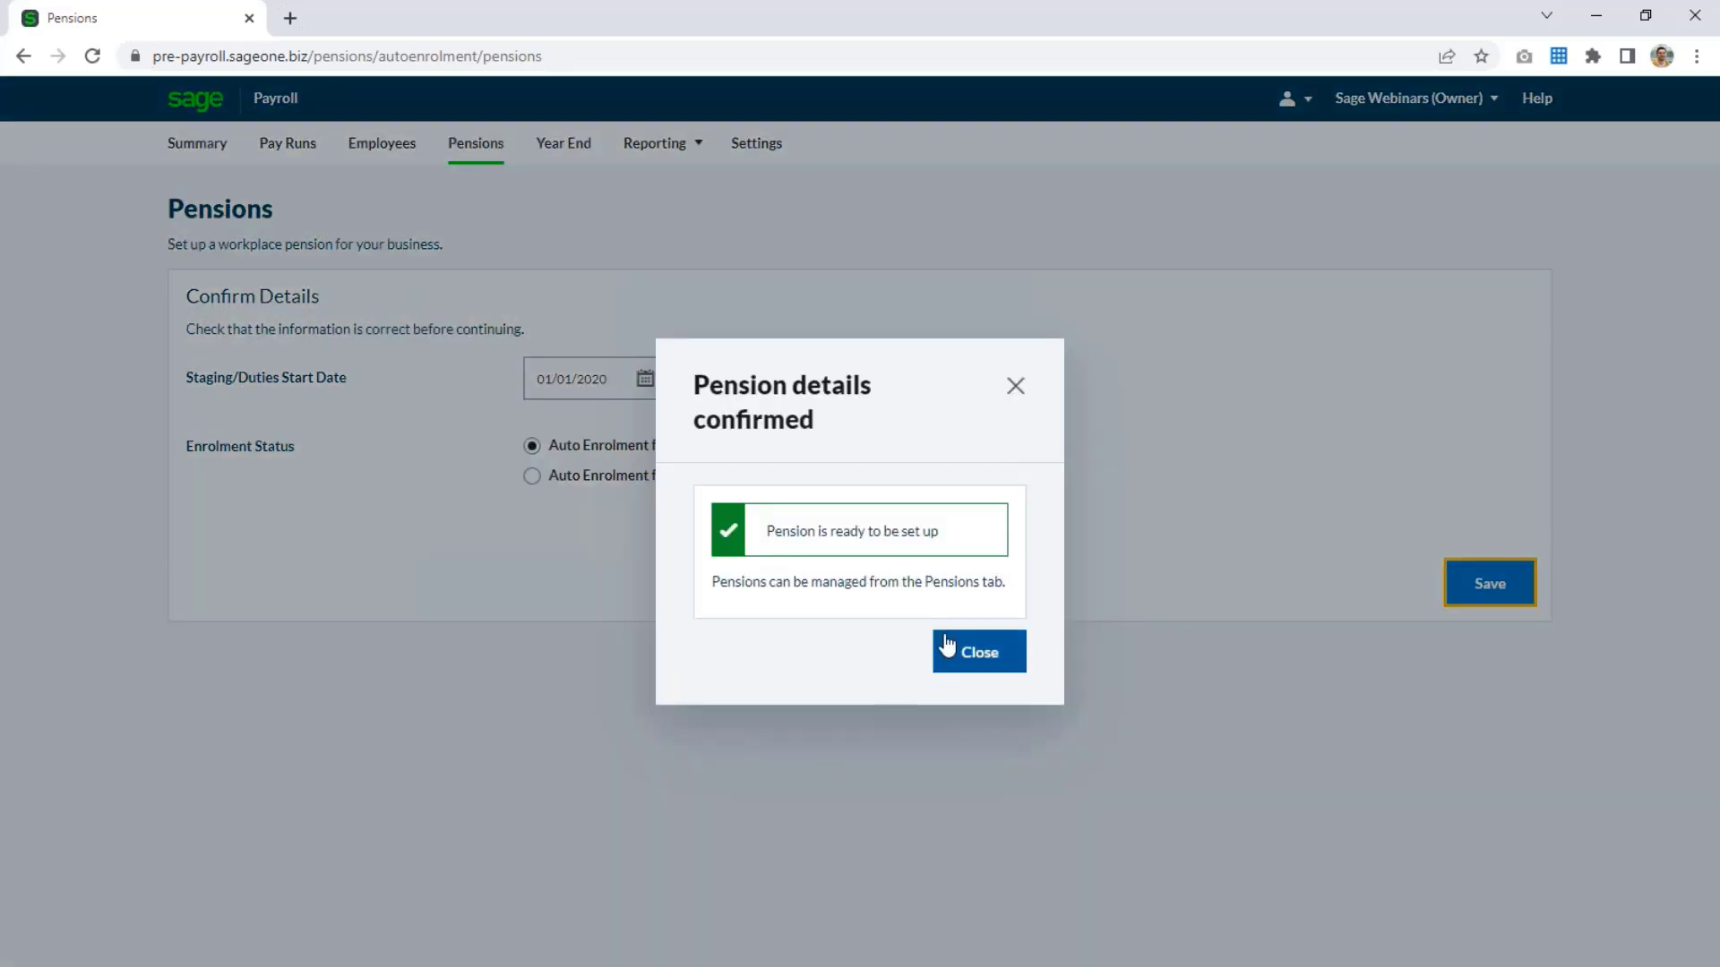
left_click(997, 661)
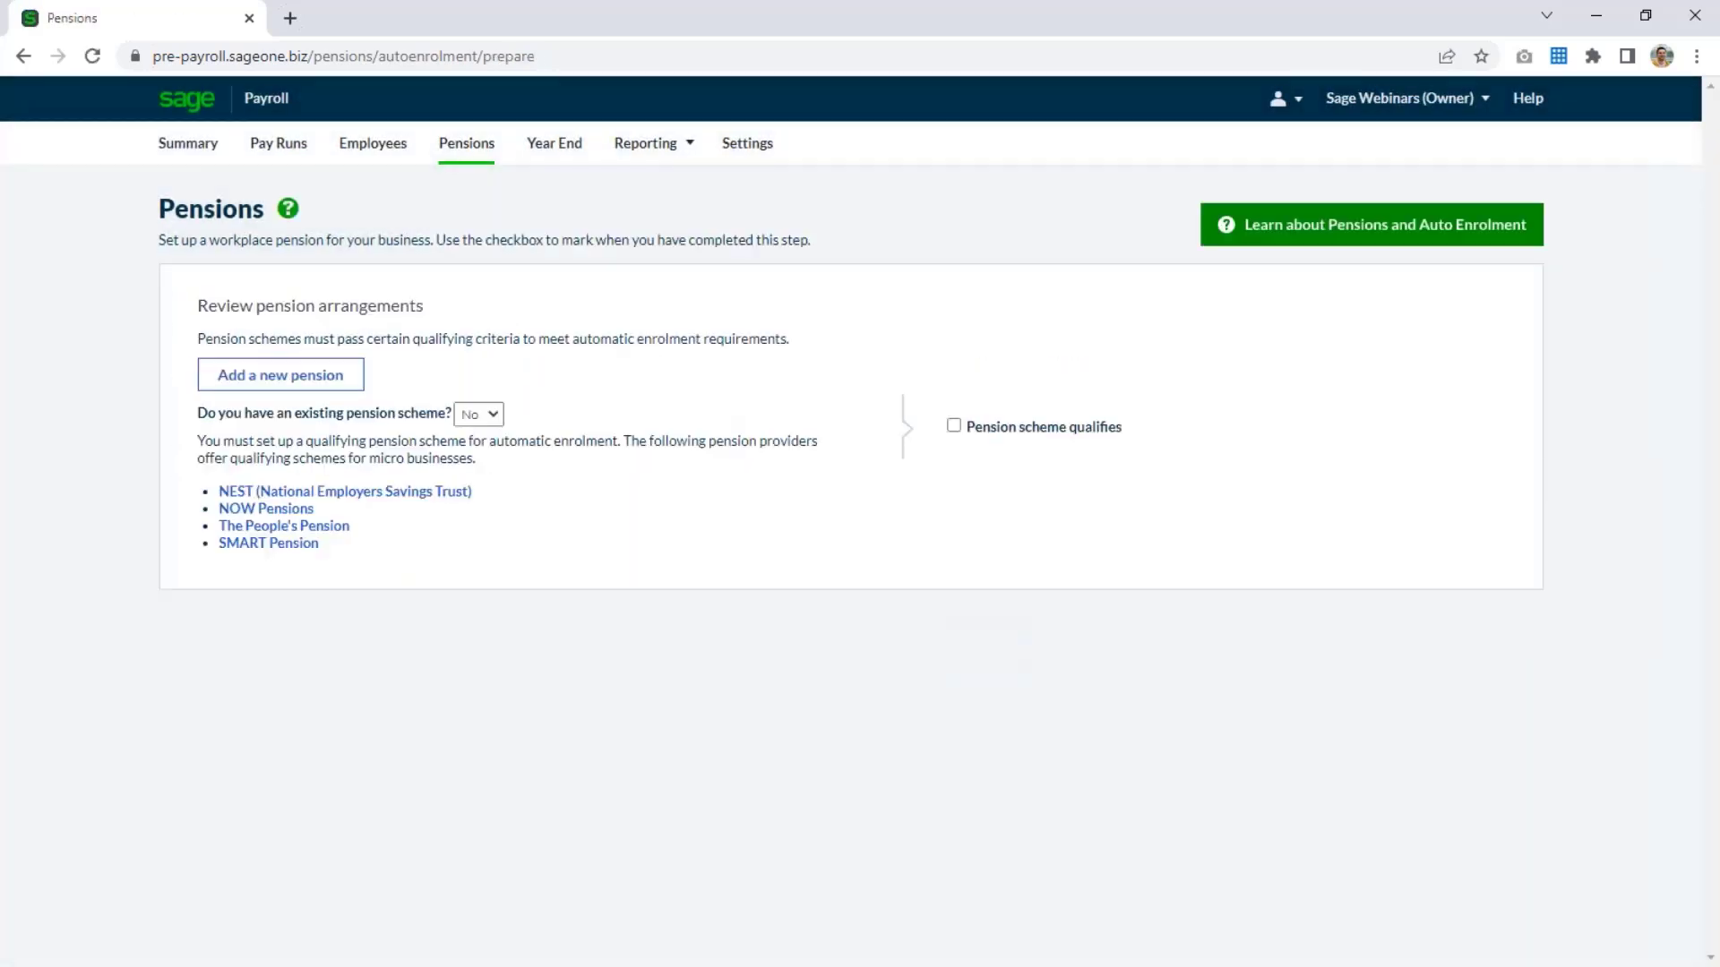
Start adding a new NEST Corporation pension scheme and enter the employer reference.
left_click(273, 392)
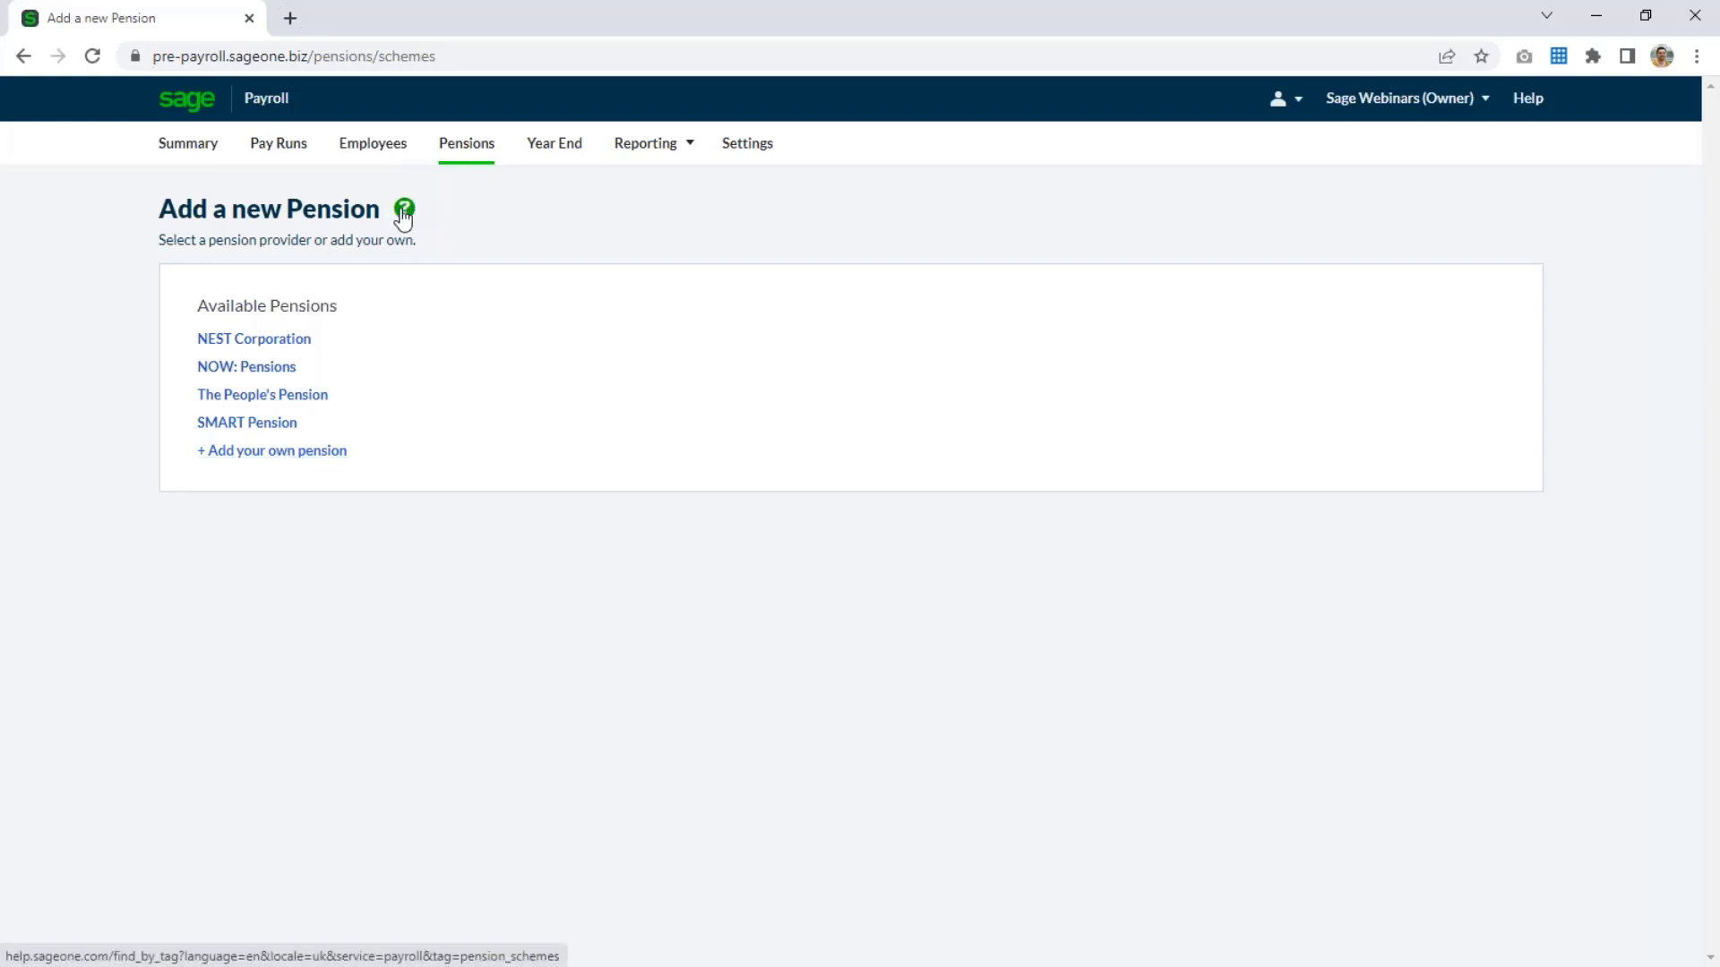
left_click(272, 348)
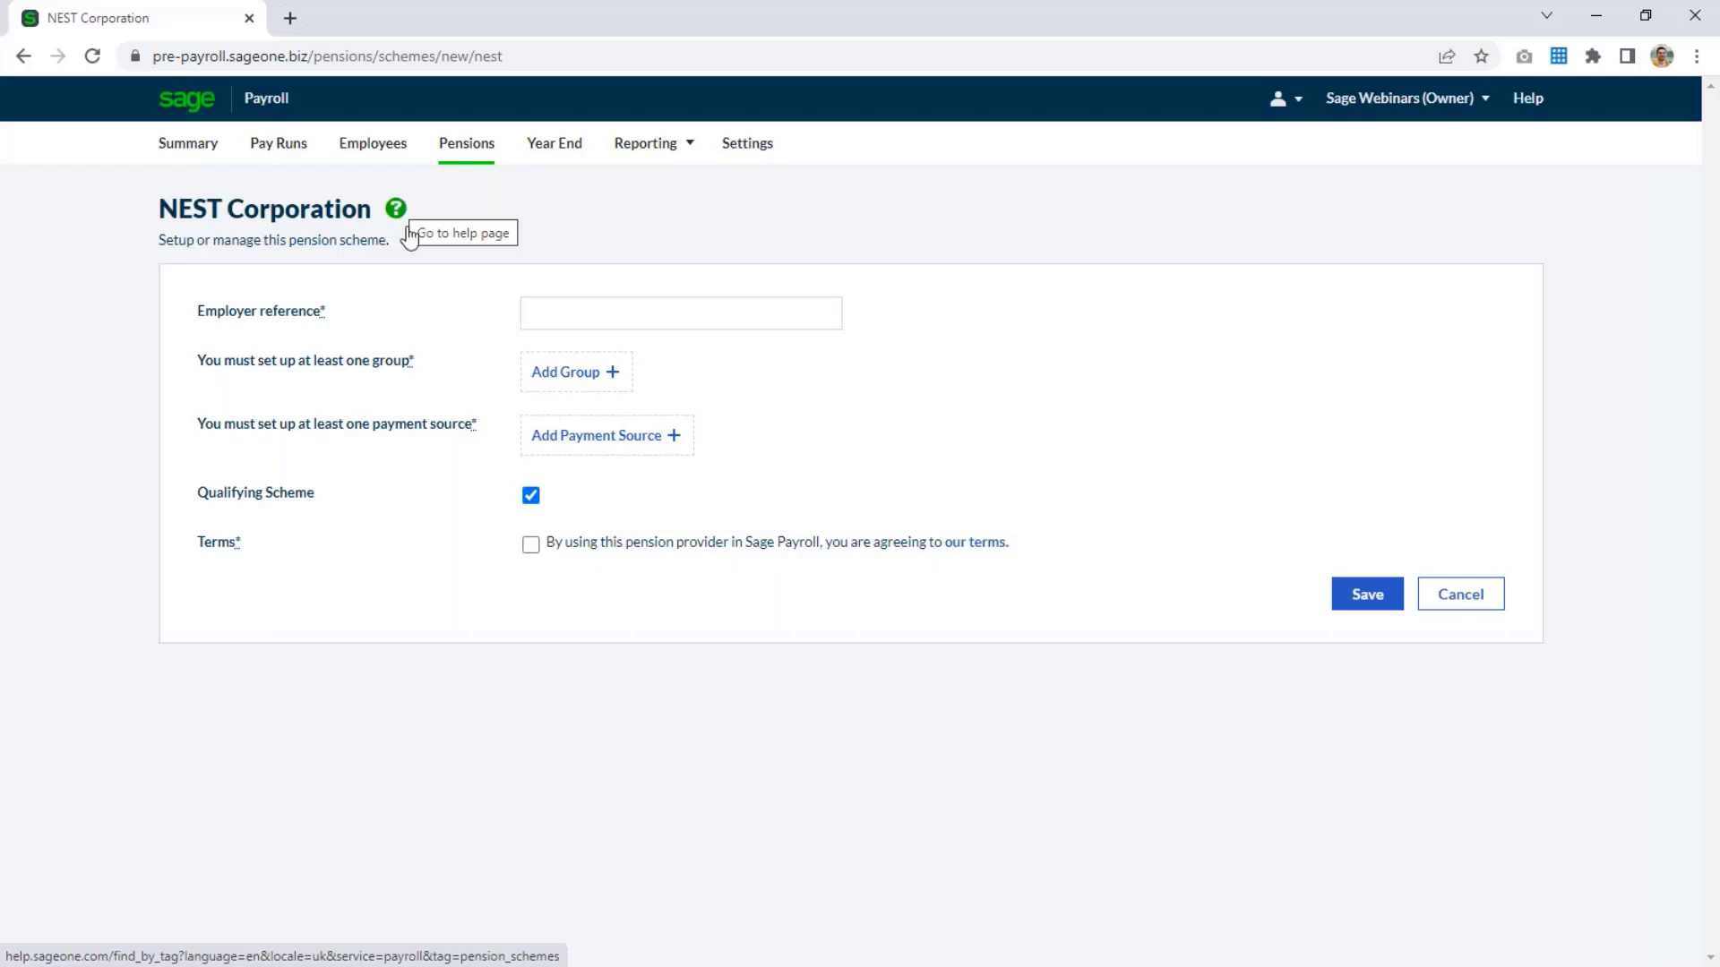
left_click(553, 324)
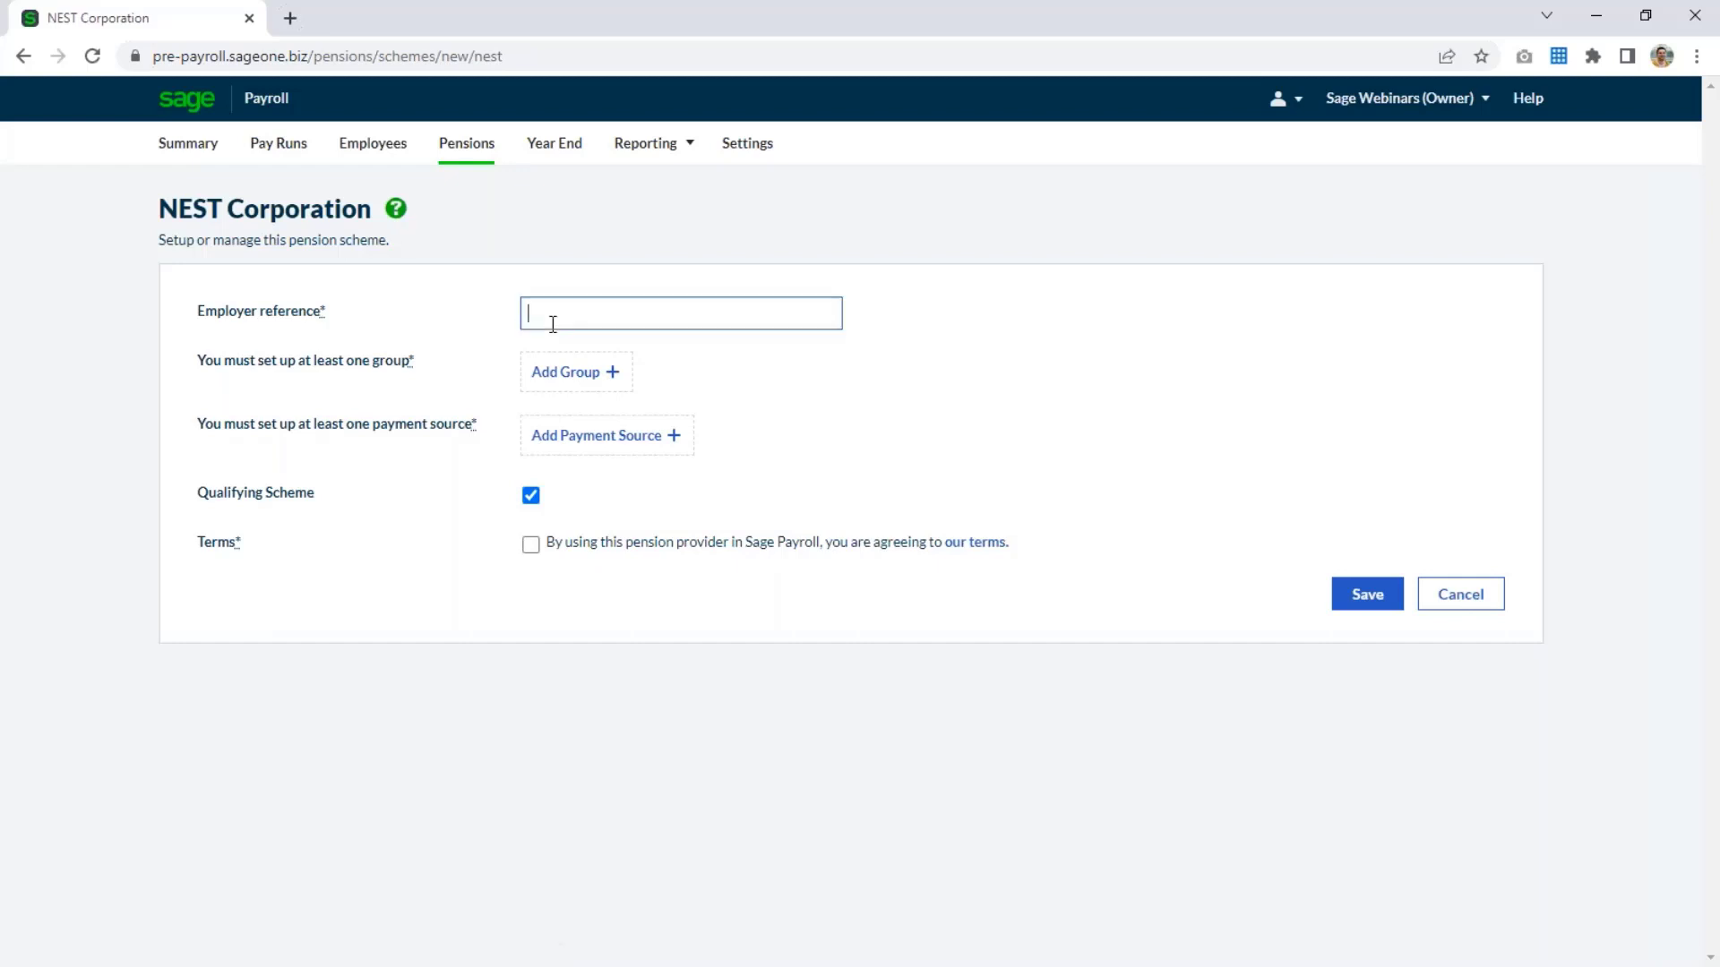
type("EMP123456789")
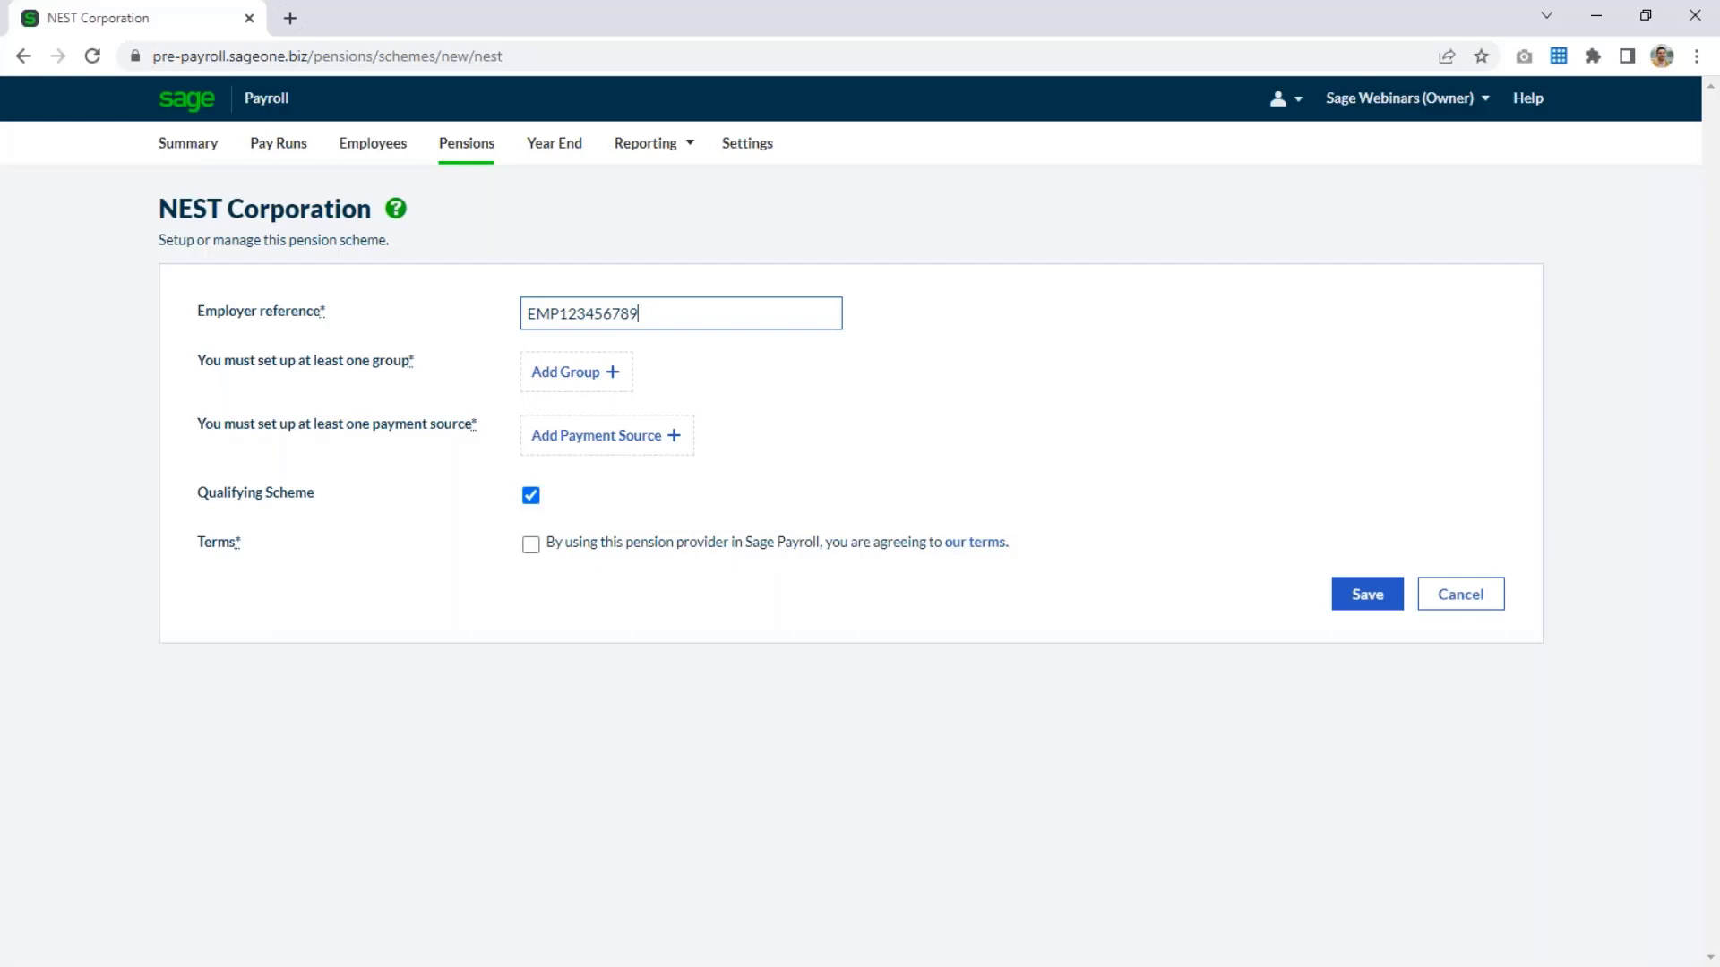
Add a NEST pension group named Group 1 with the contribution deducted after tax.
left_click(580, 377)
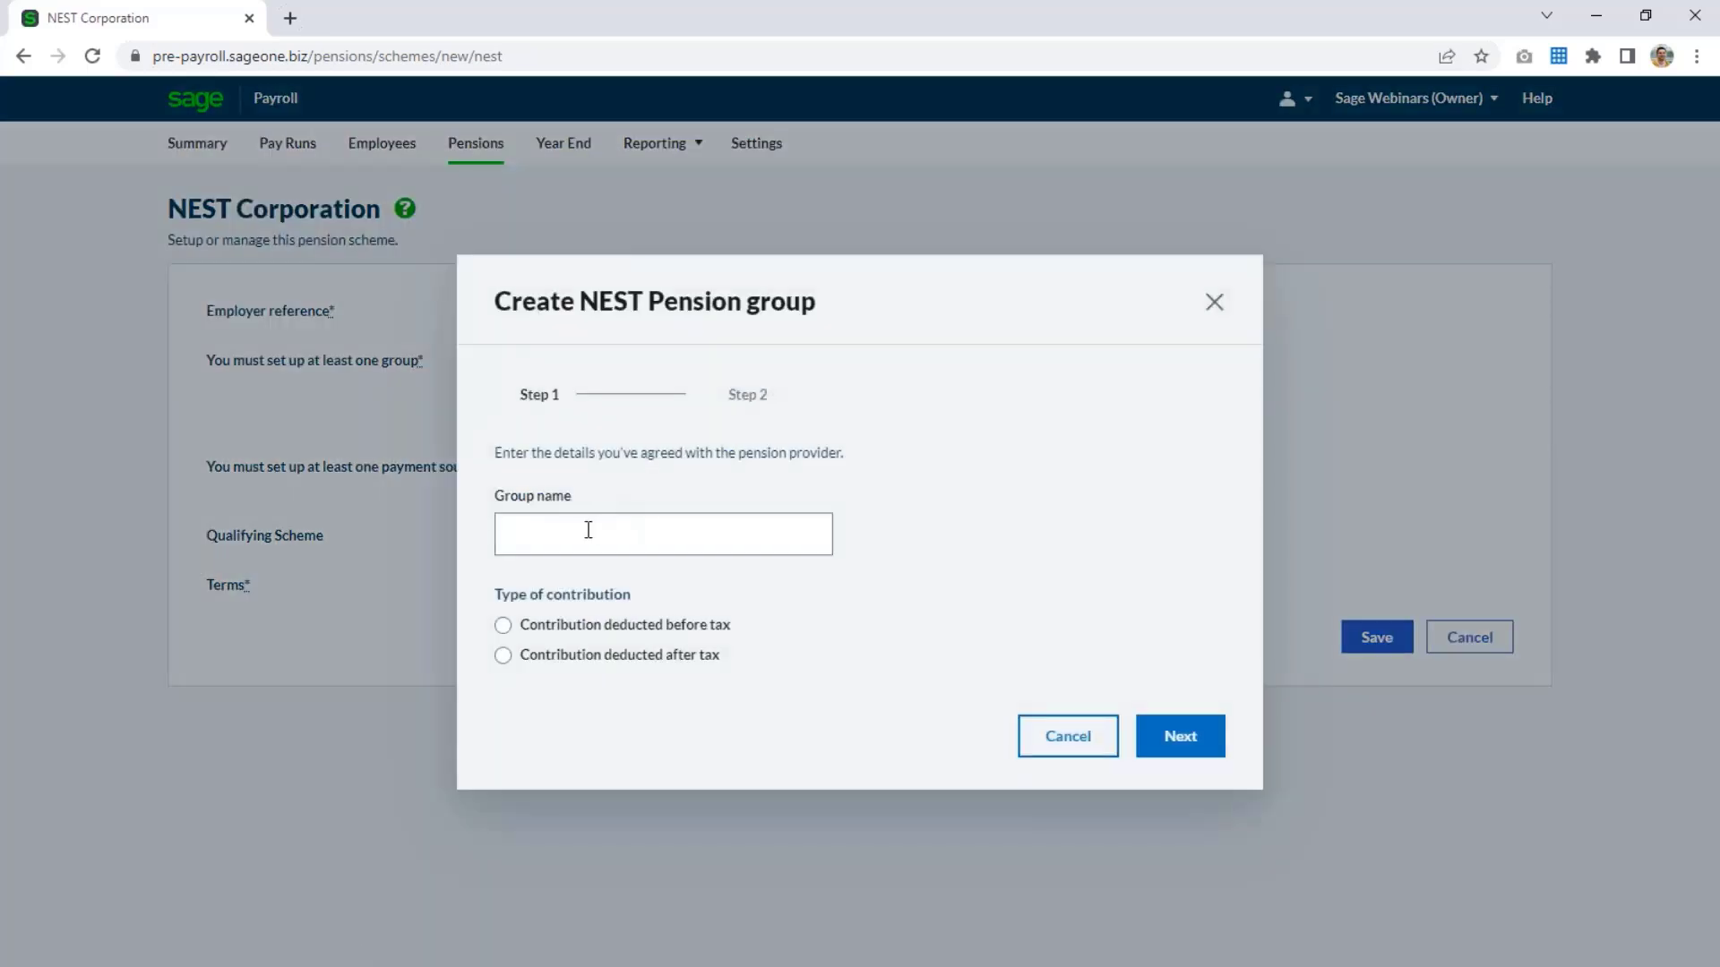
left_click(588, 530)
type("G")
key("BackSpace")
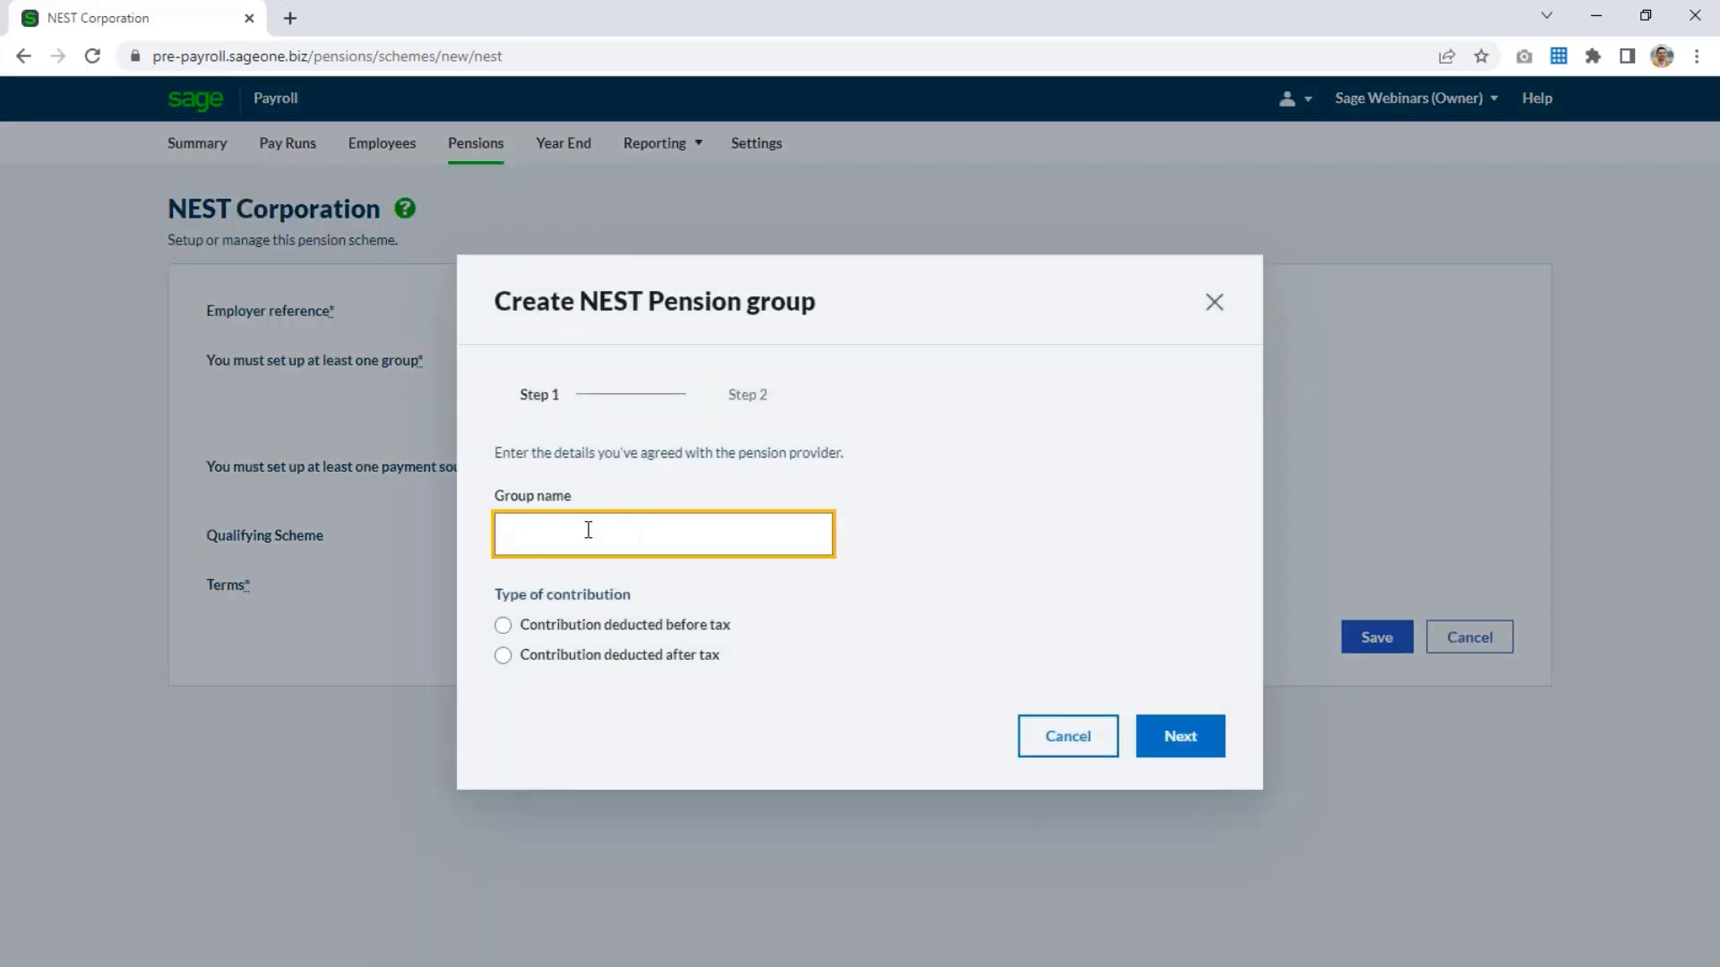
type("Group 1")
left_click(779, 596)
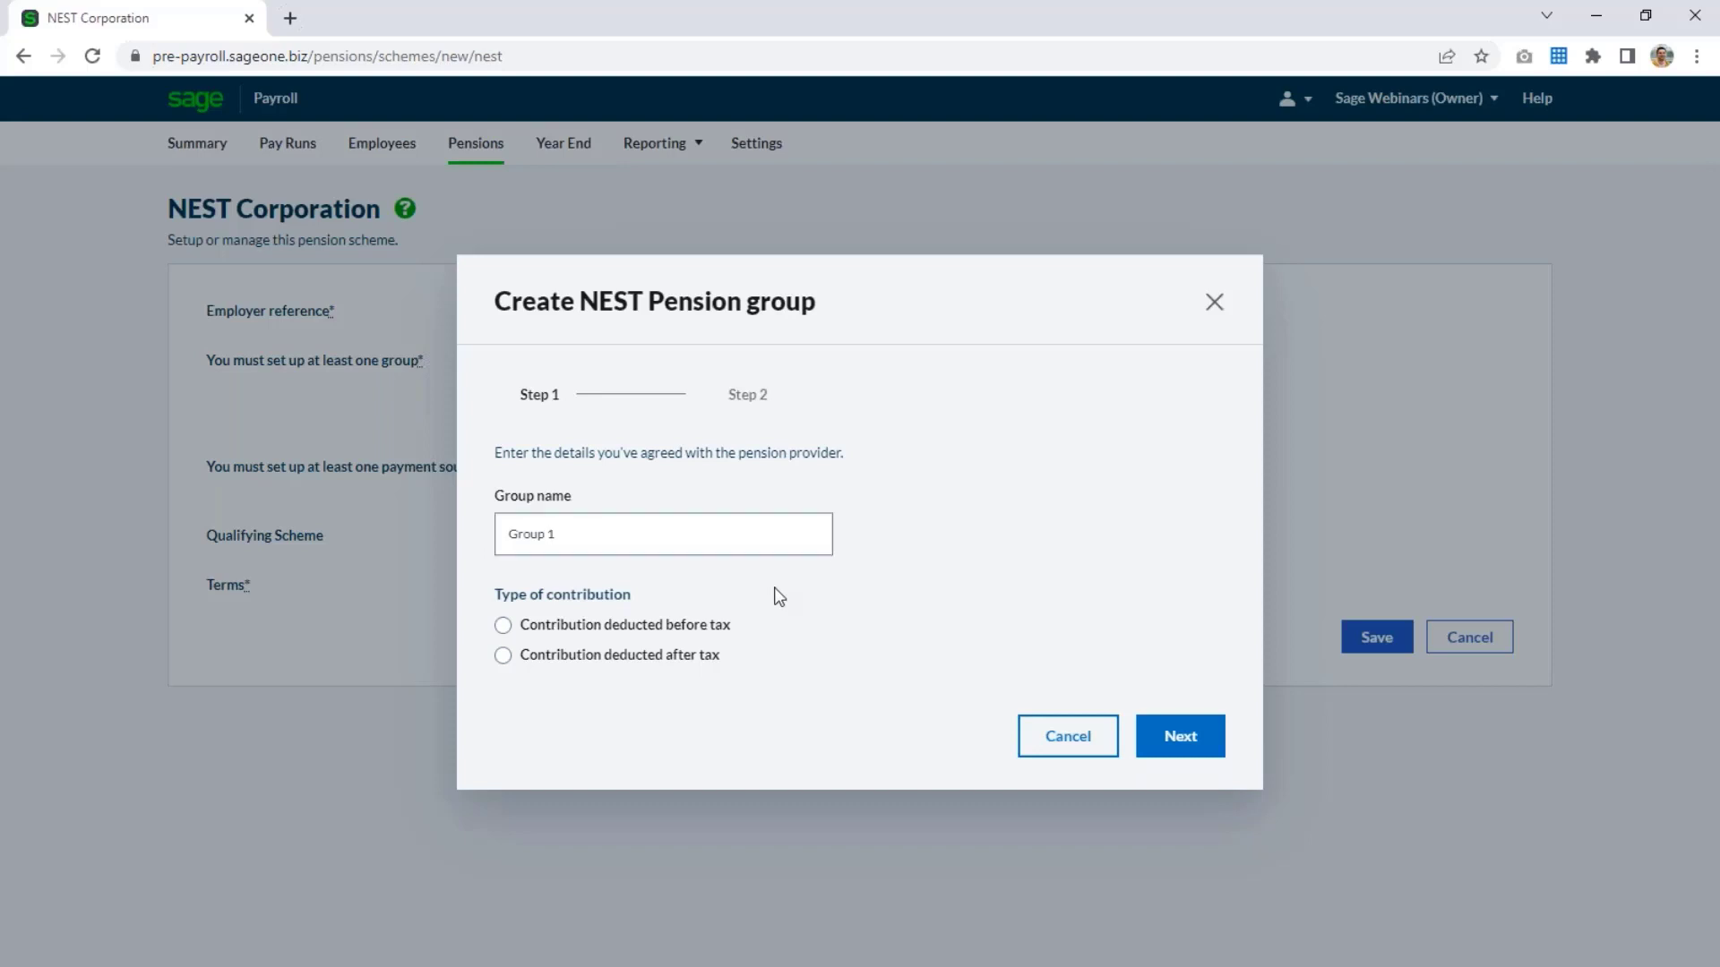
left_click(612, 657)
left_click(612, 661)
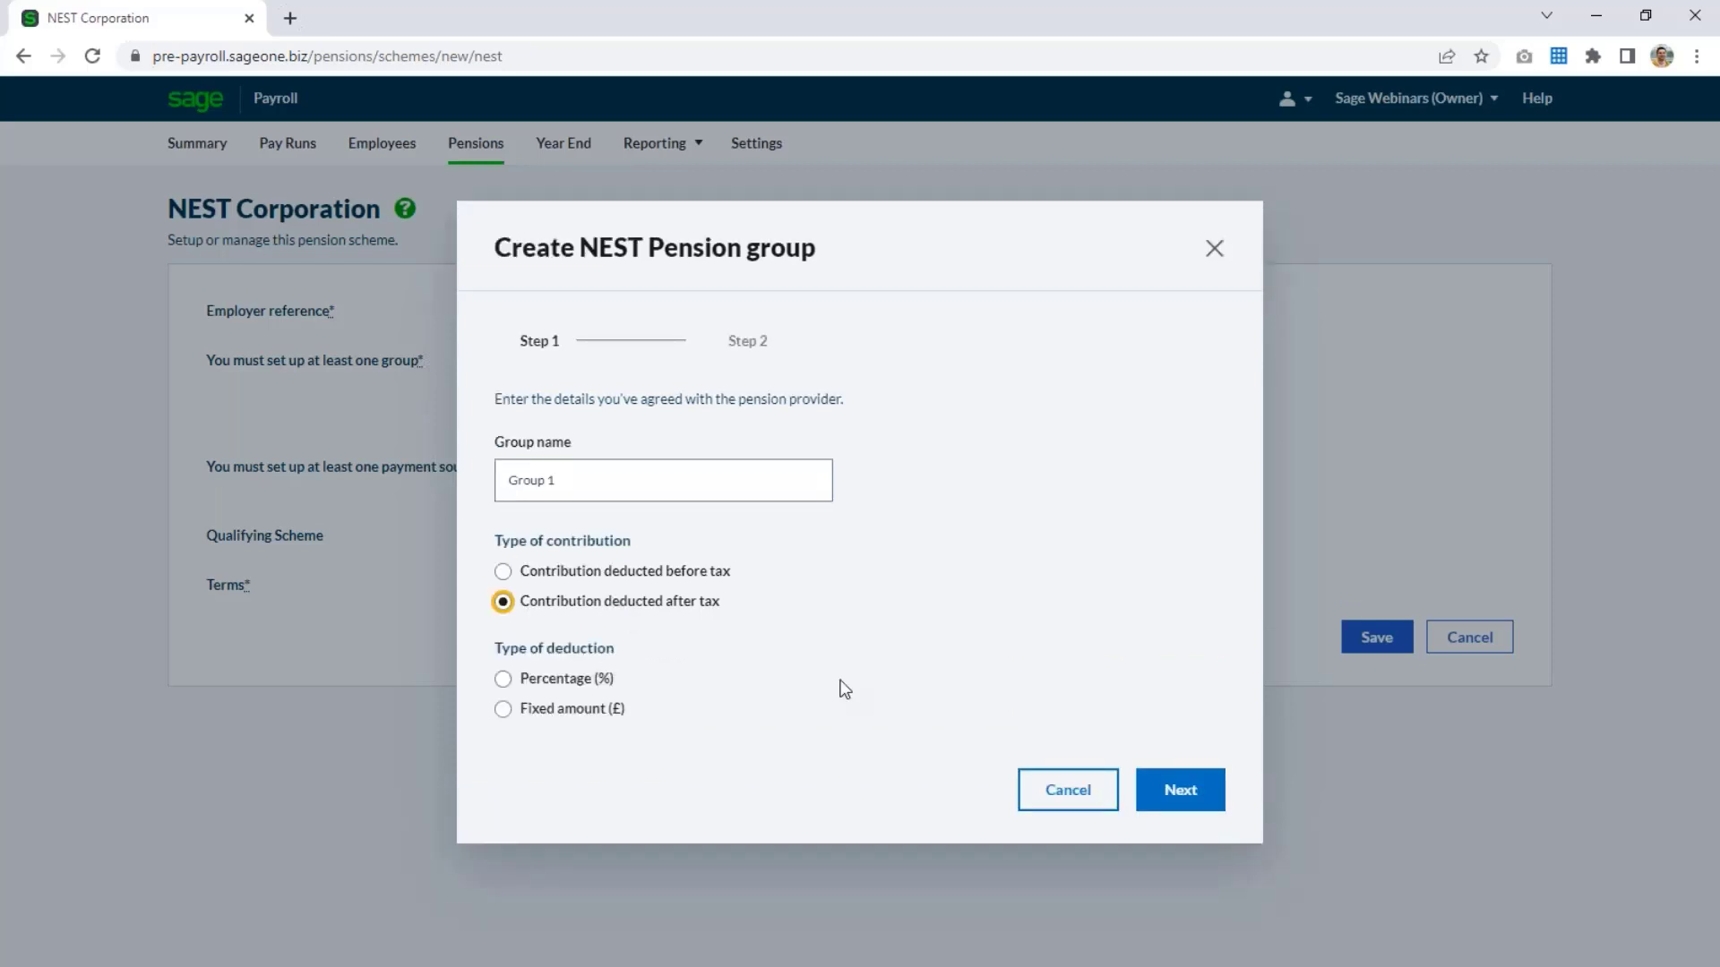
Set the group's deduction type to Percentage with 3% employer and 5% employee contributions, and continue to the second stage.
left_click(577, 688)
left_click(576, 688)
left_click(566, 699)
type("3")
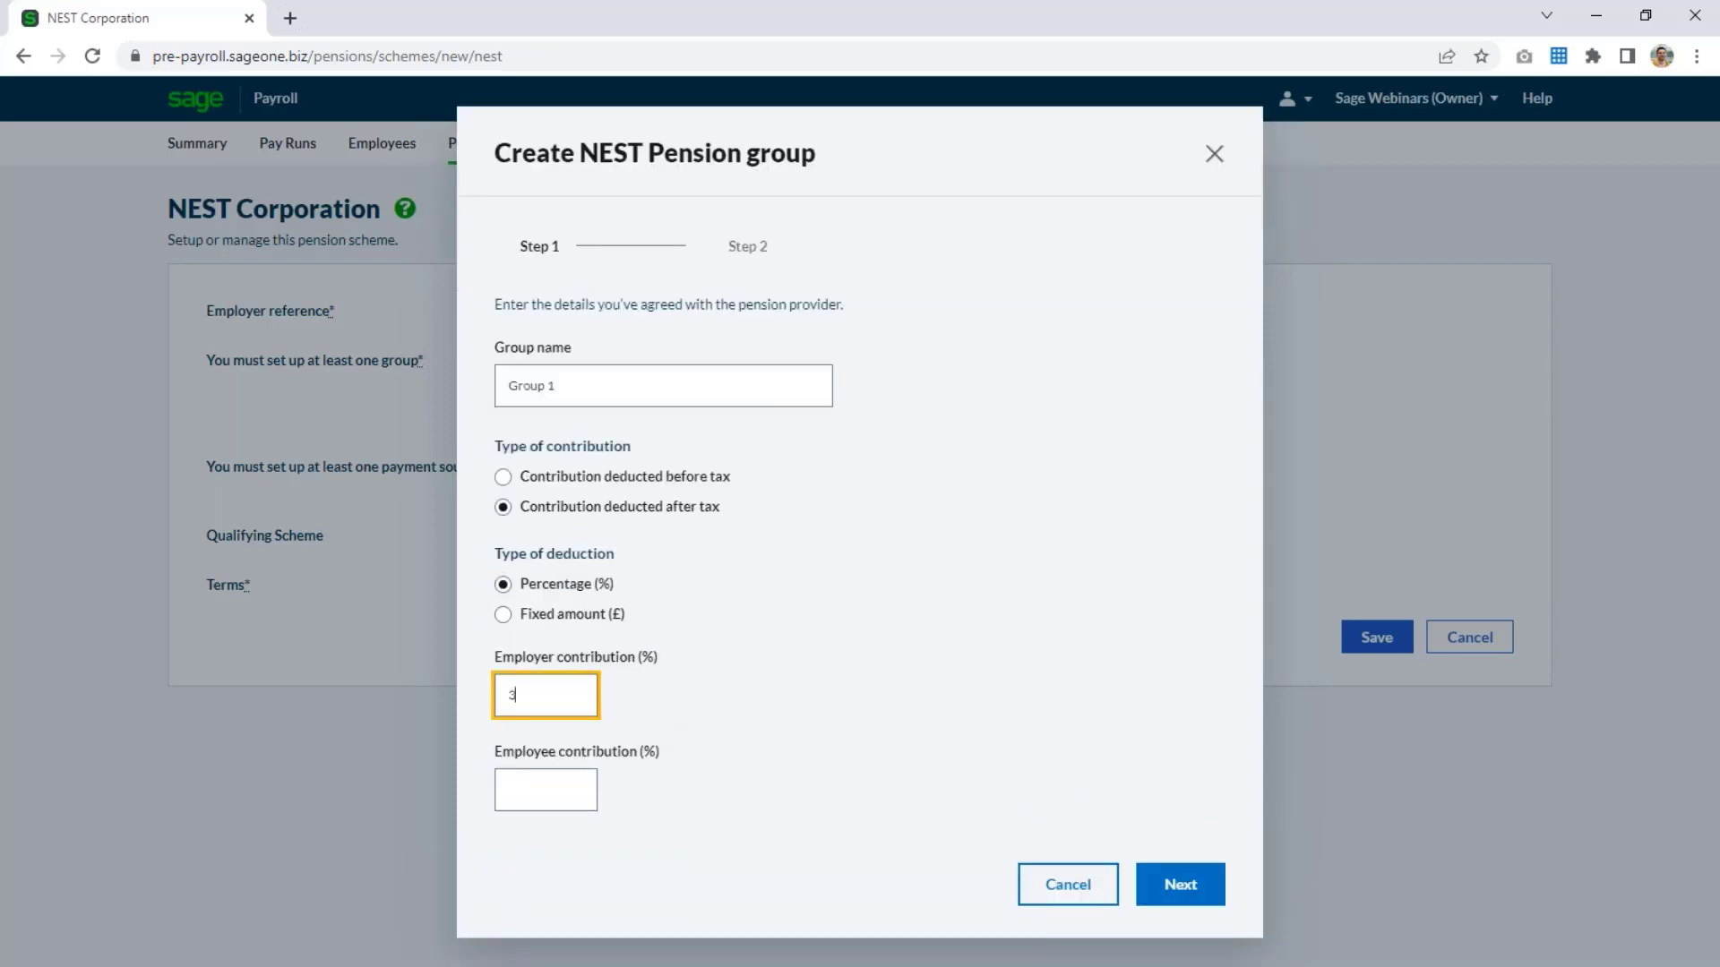
key("Tab")
type("5")
key("Tab")
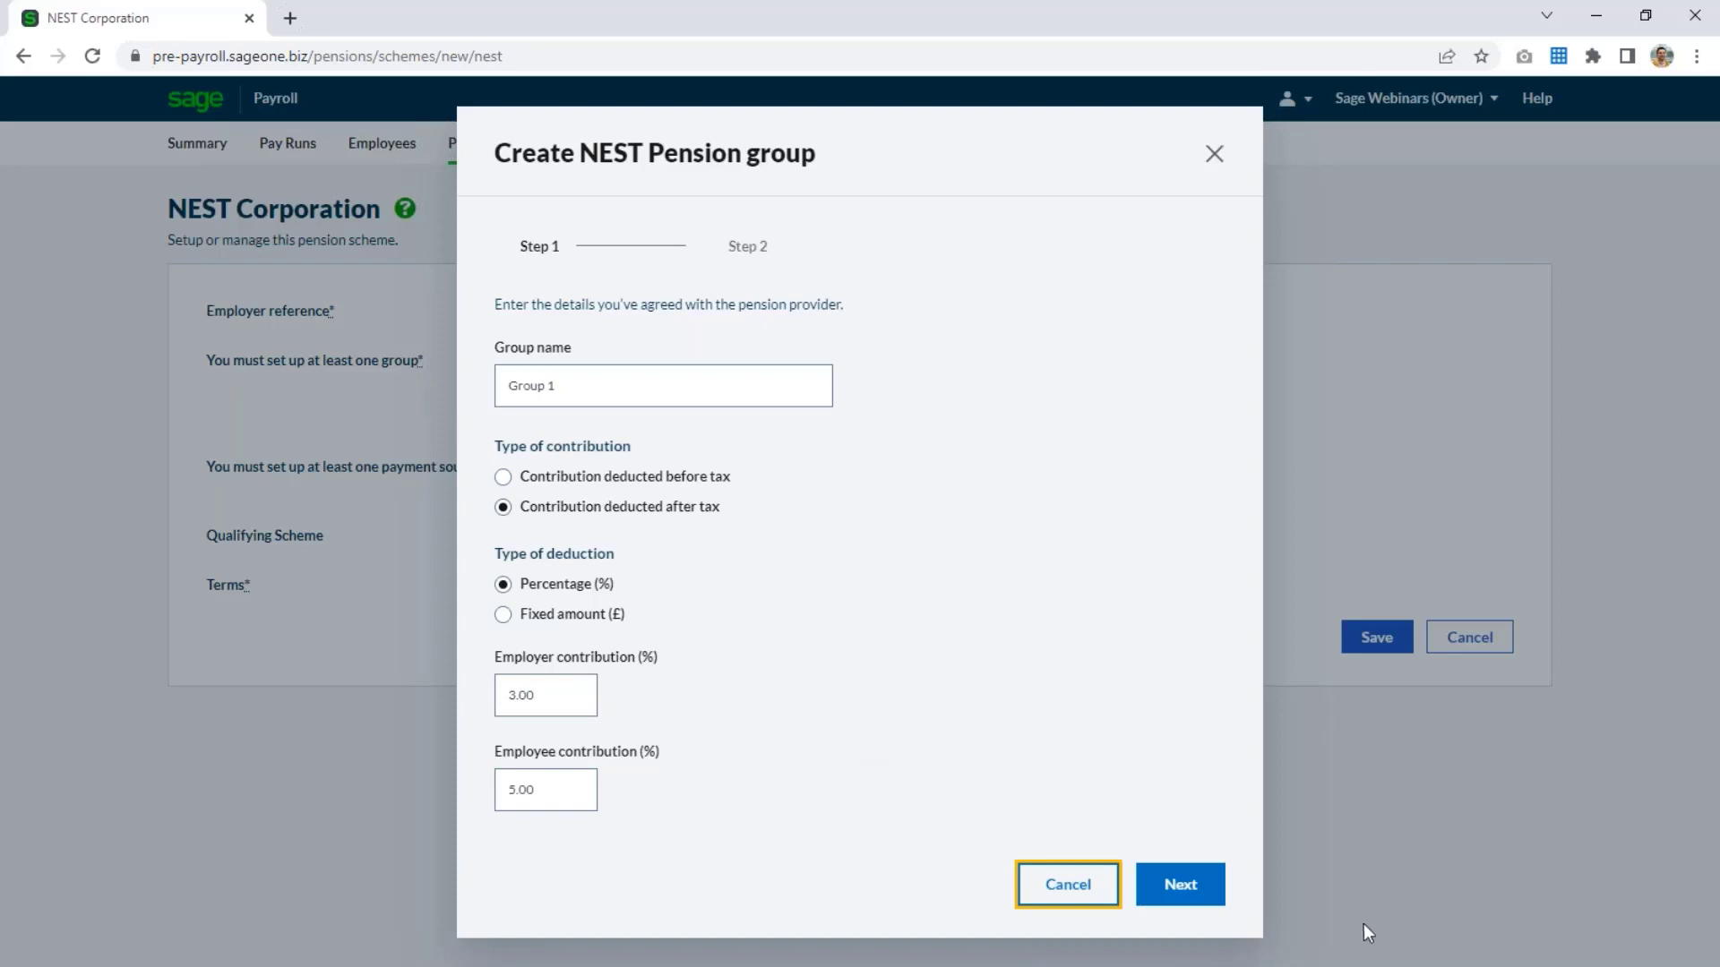
left_click(1216, 887)
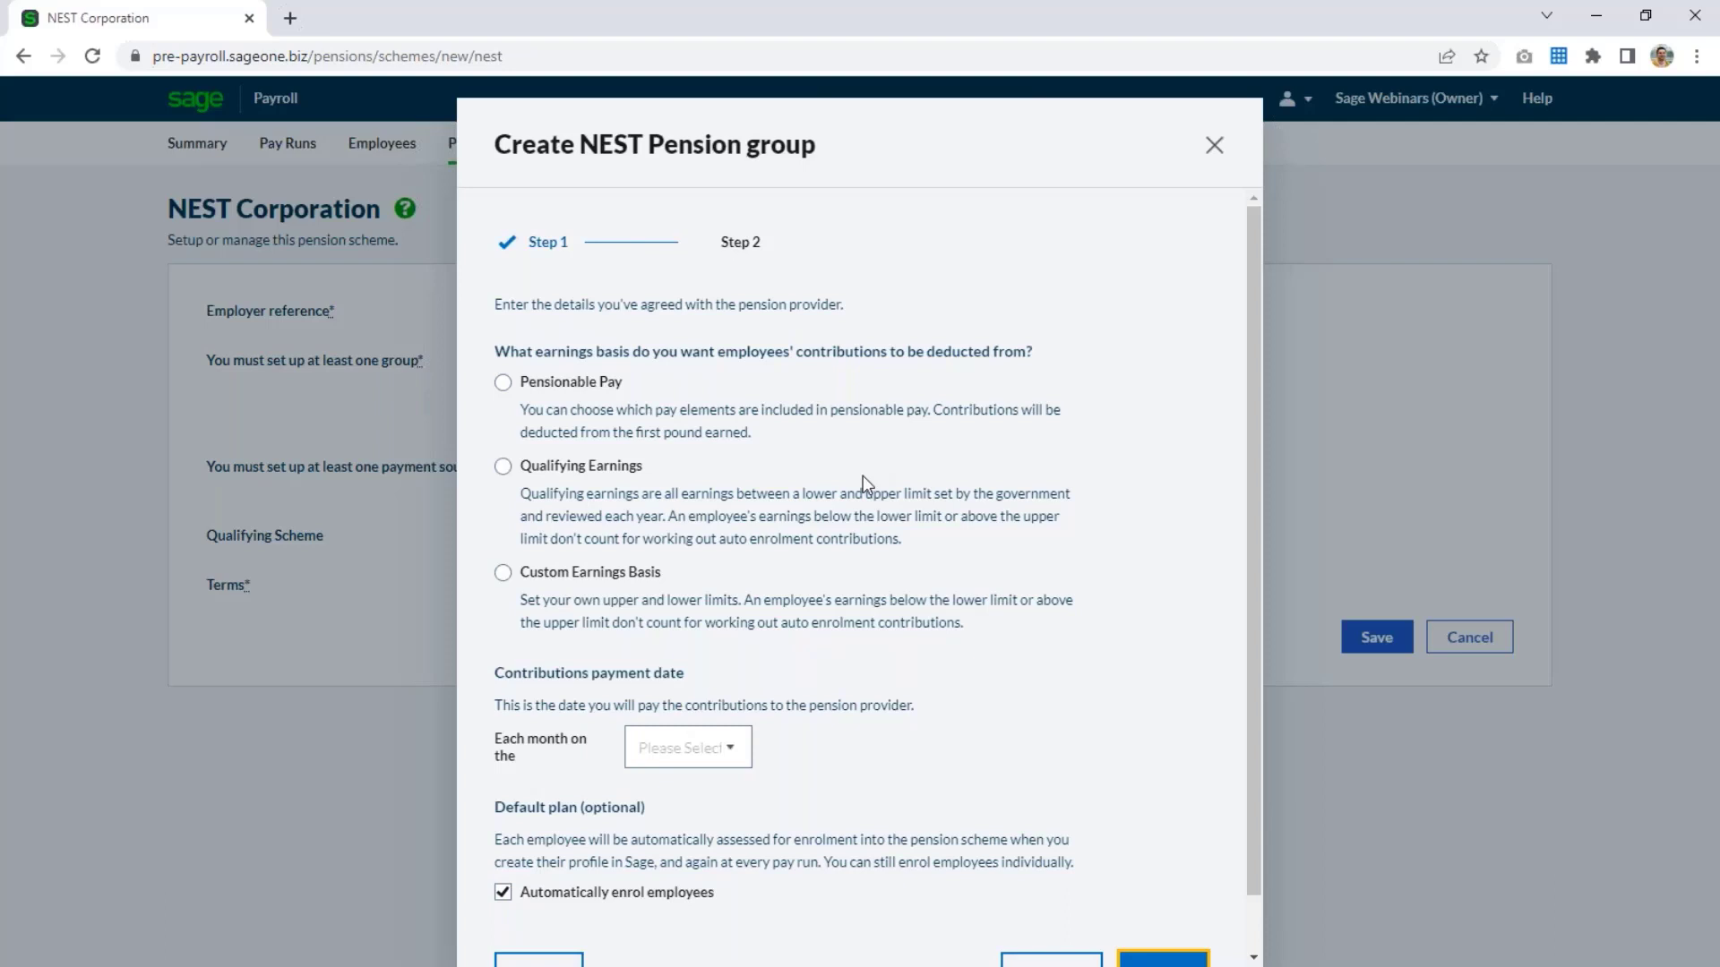
Base the group's contributions on Qualifying Earnings, set the payment date to the 22nd of each month, and save the group.
left_click(627, 470)
scroll(788, 627, "down", 1)
left_click(736, 704)
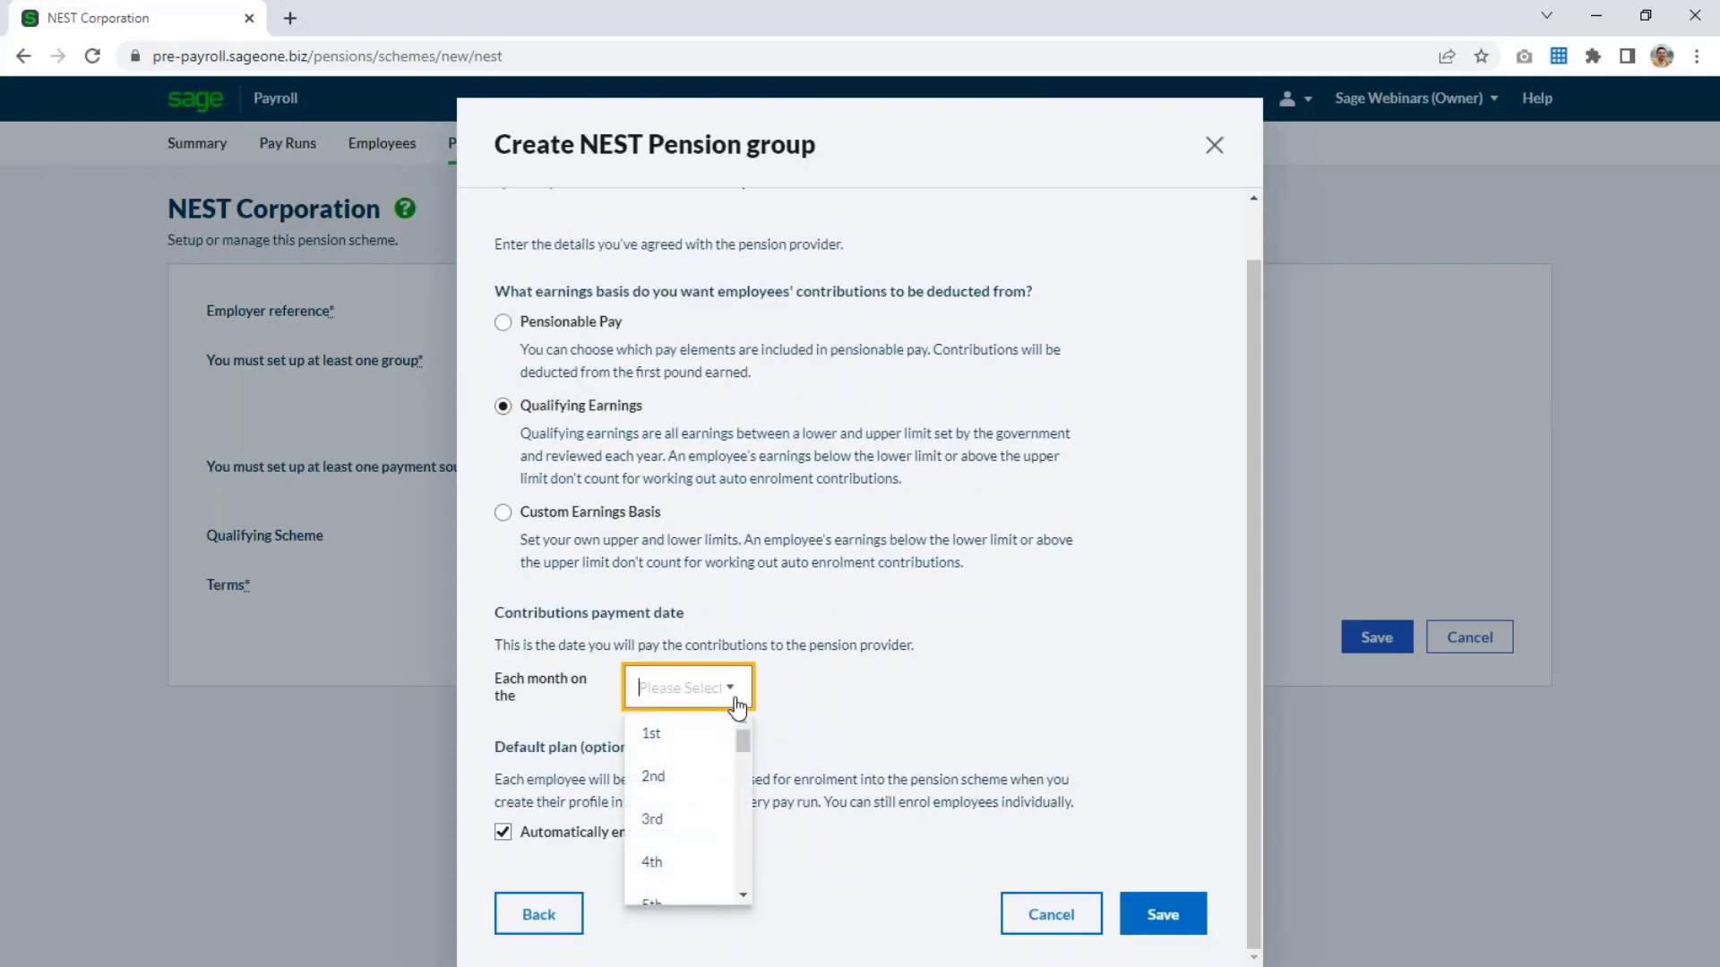
scroll(700, 807, "down", 5)
scroll(700, 808, "down", 4)
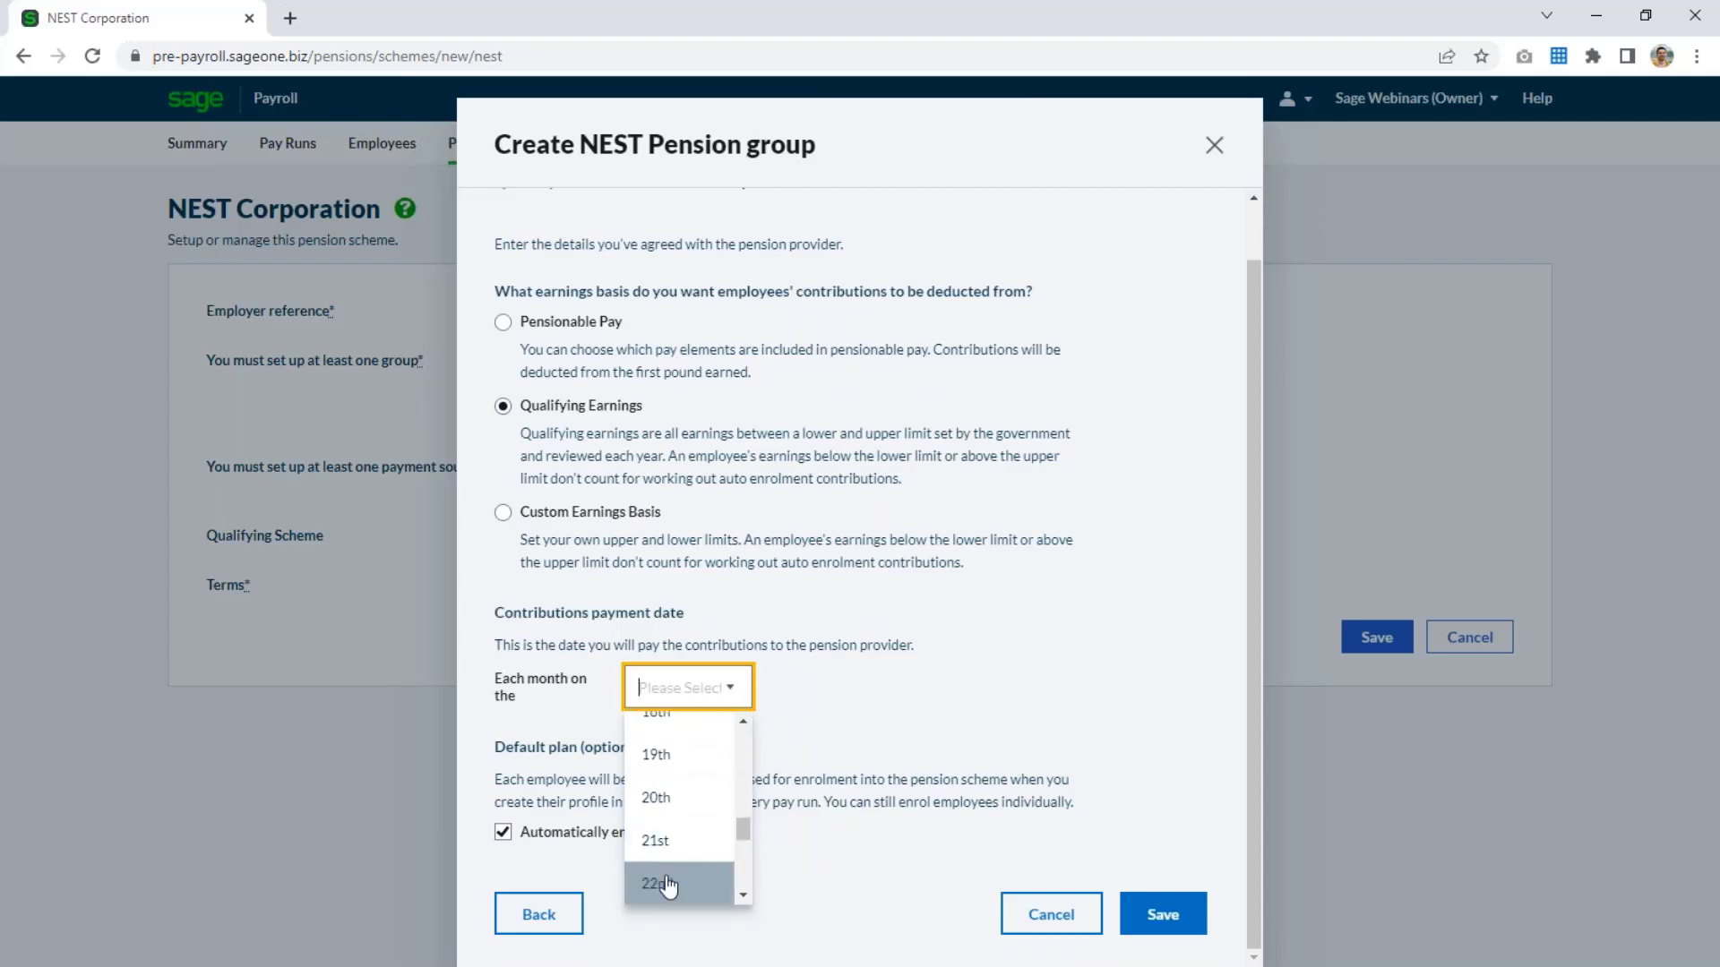
left_click(668, 885)
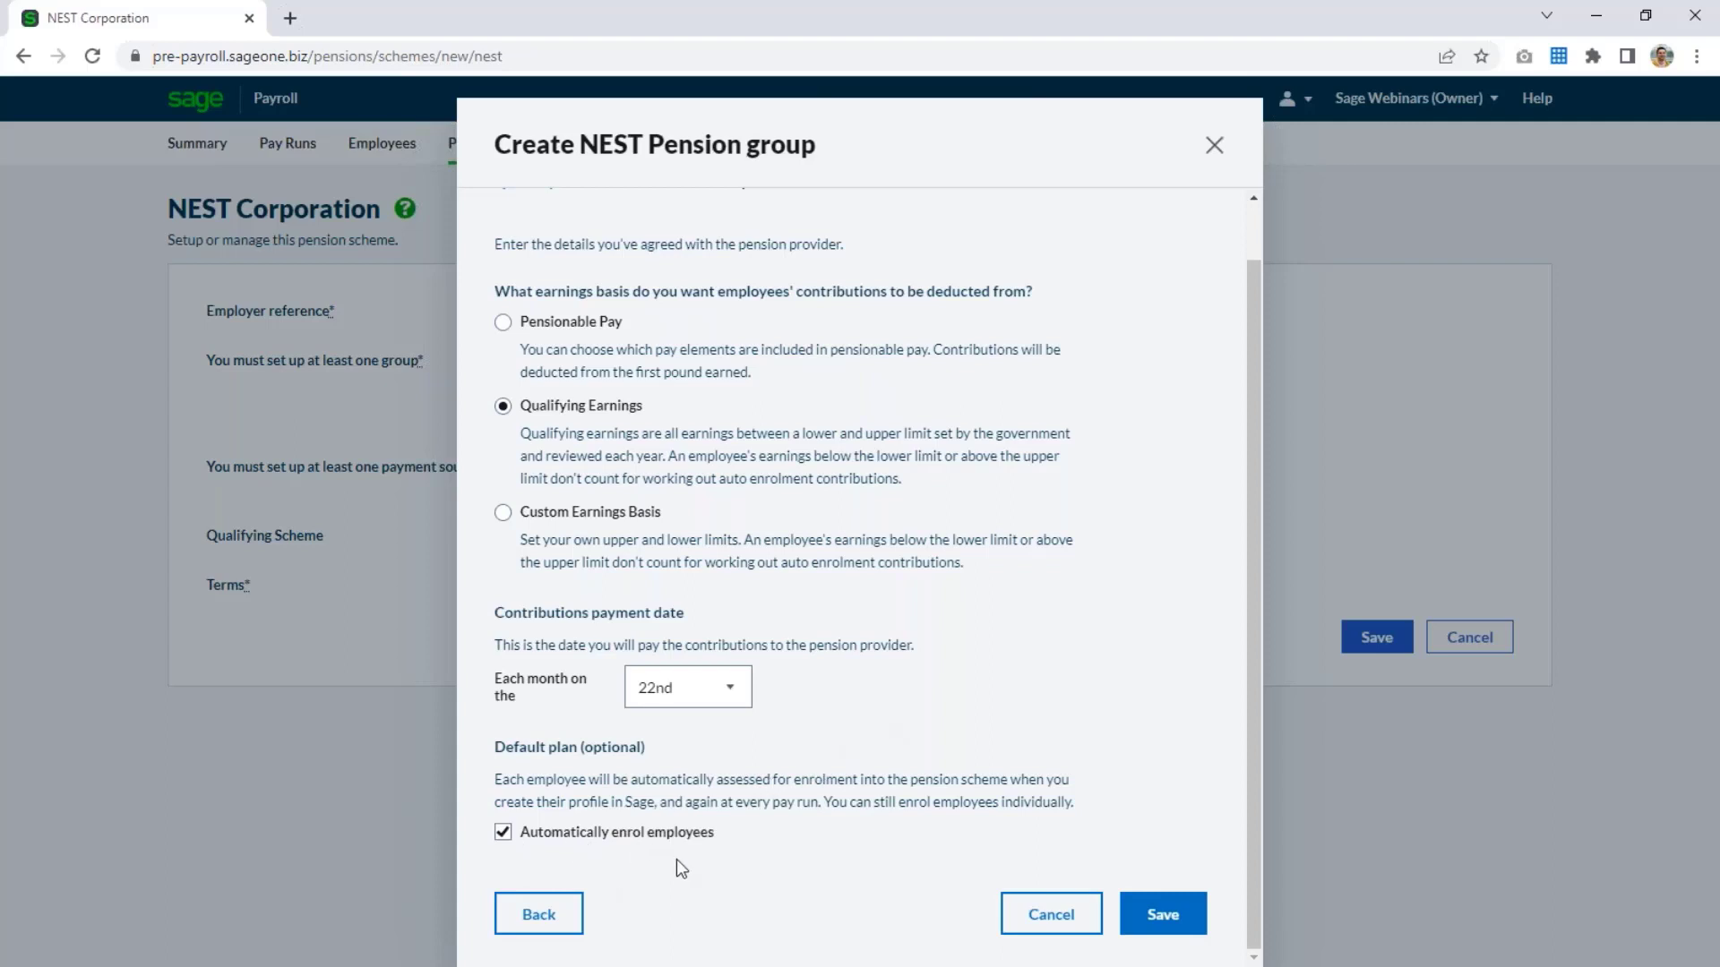
left_click(1153, 914)
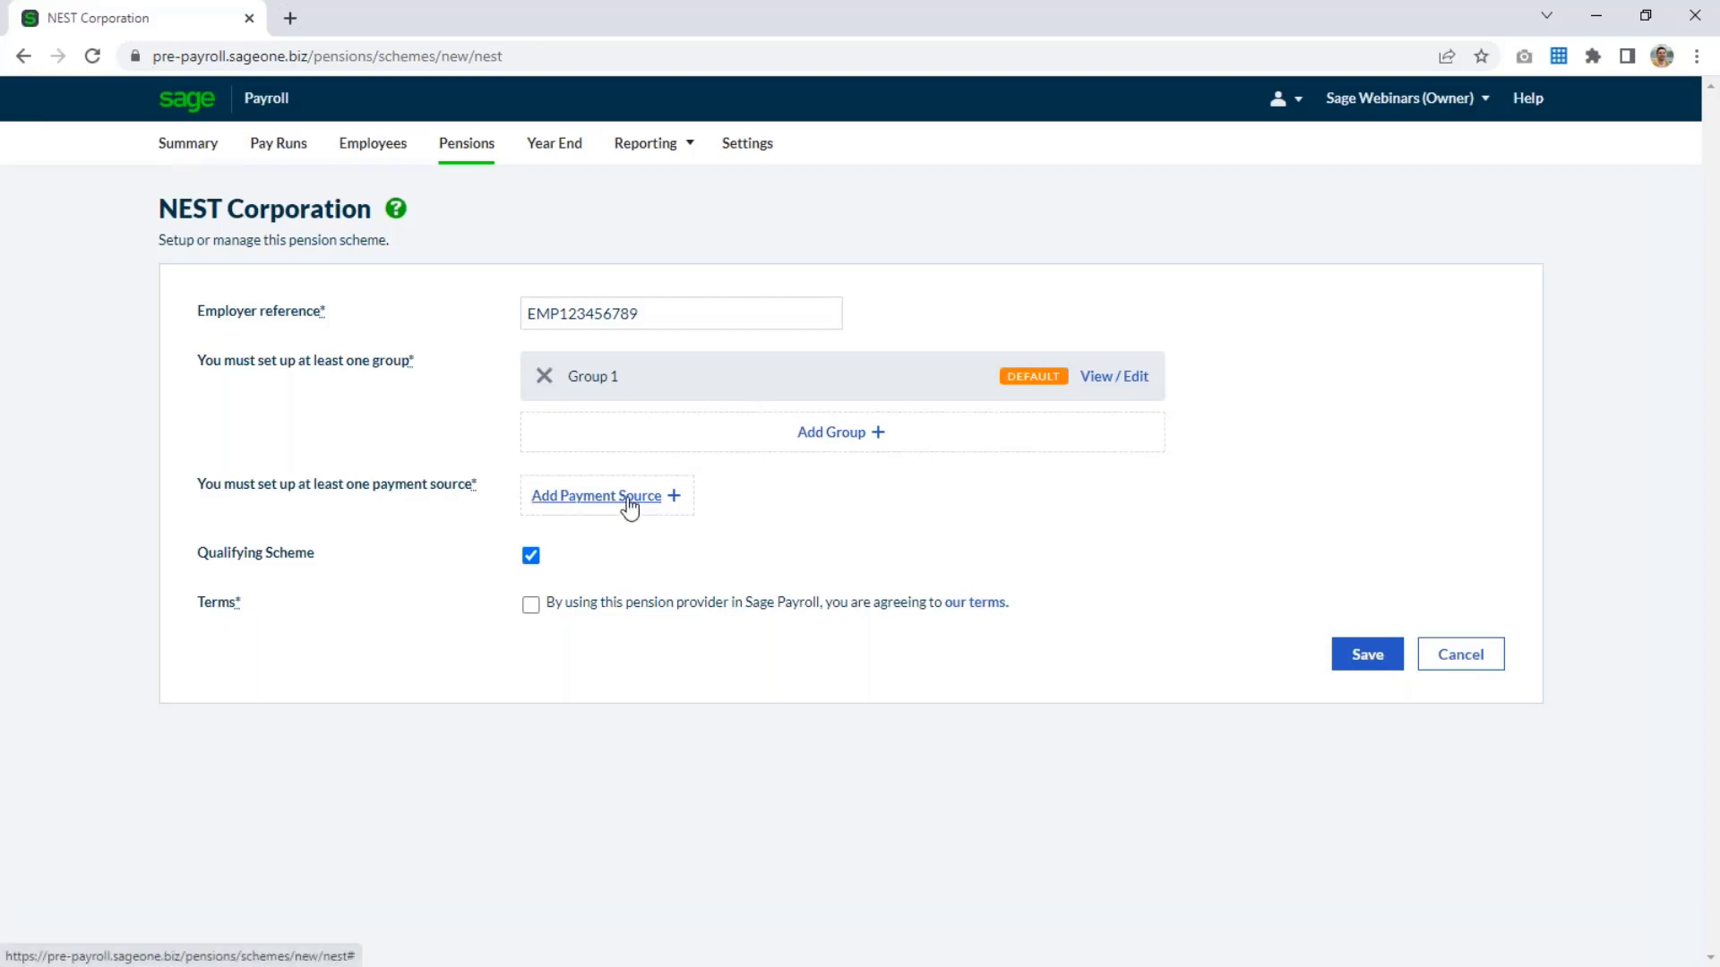
Add a default payment source named Source 1 to the NEST scheme.
left_click(630, 501)
left_click(760, 290)
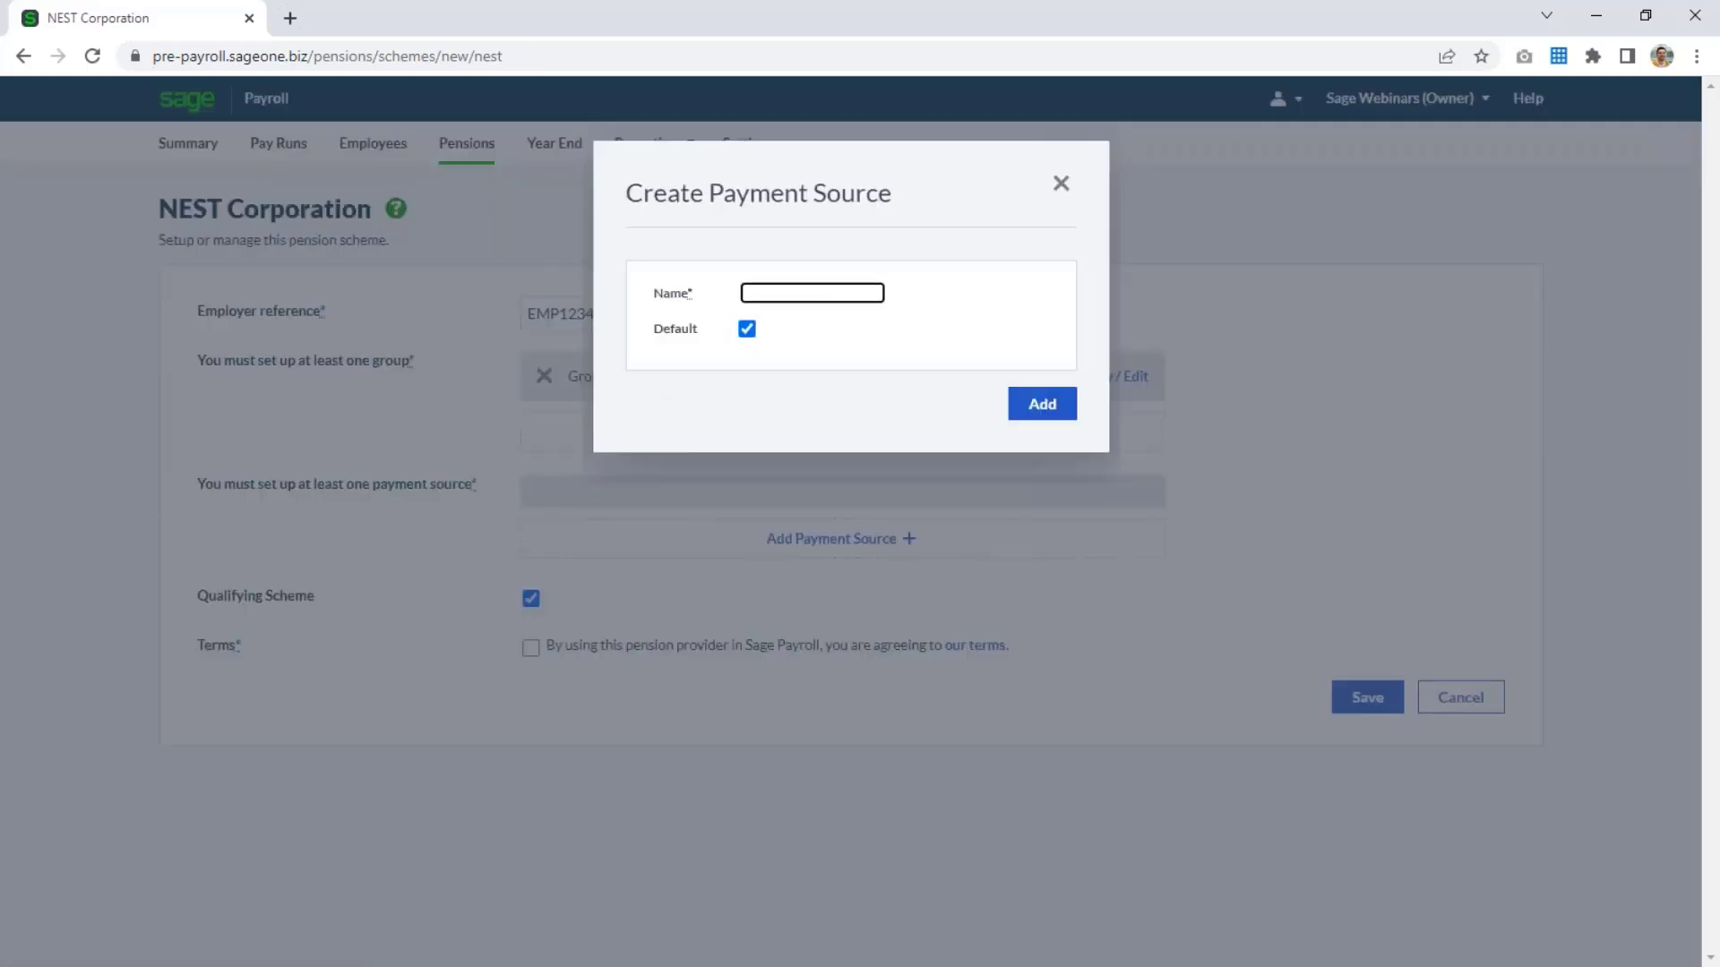
type("Source 1")
left_click(1047, 414)
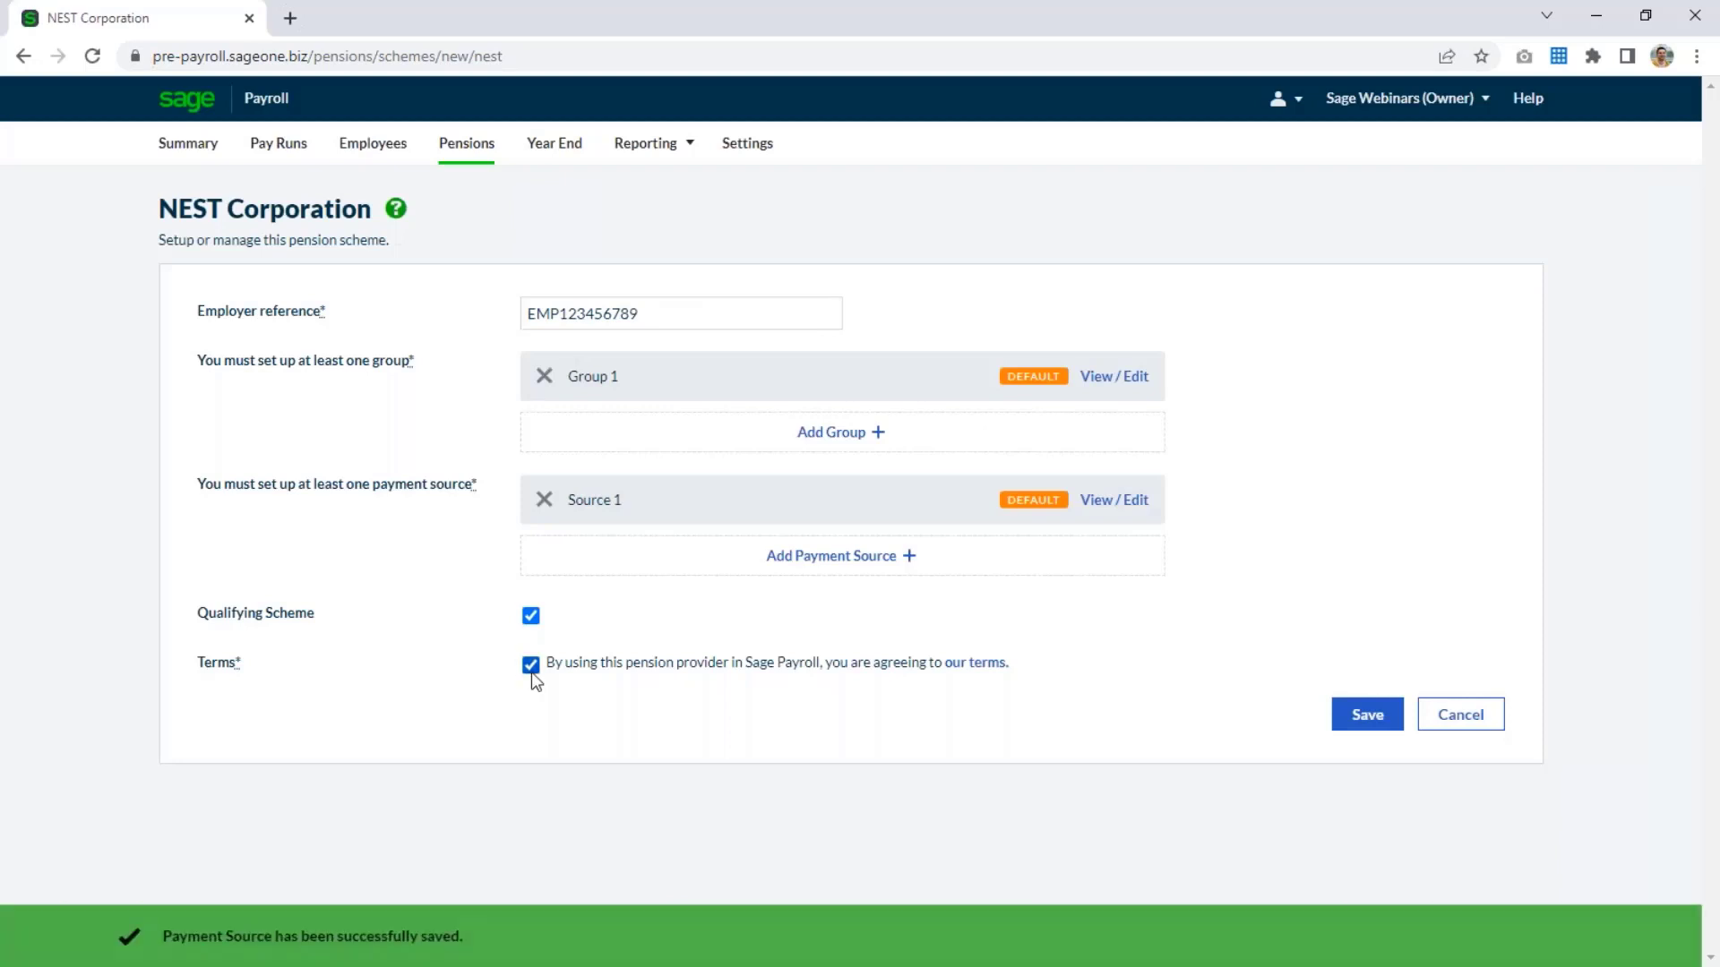
Save the NEST scheme with the provider terms accepted, and mark the pension scheme as qualifying in the pensions setup.
left_click(1361, 721)
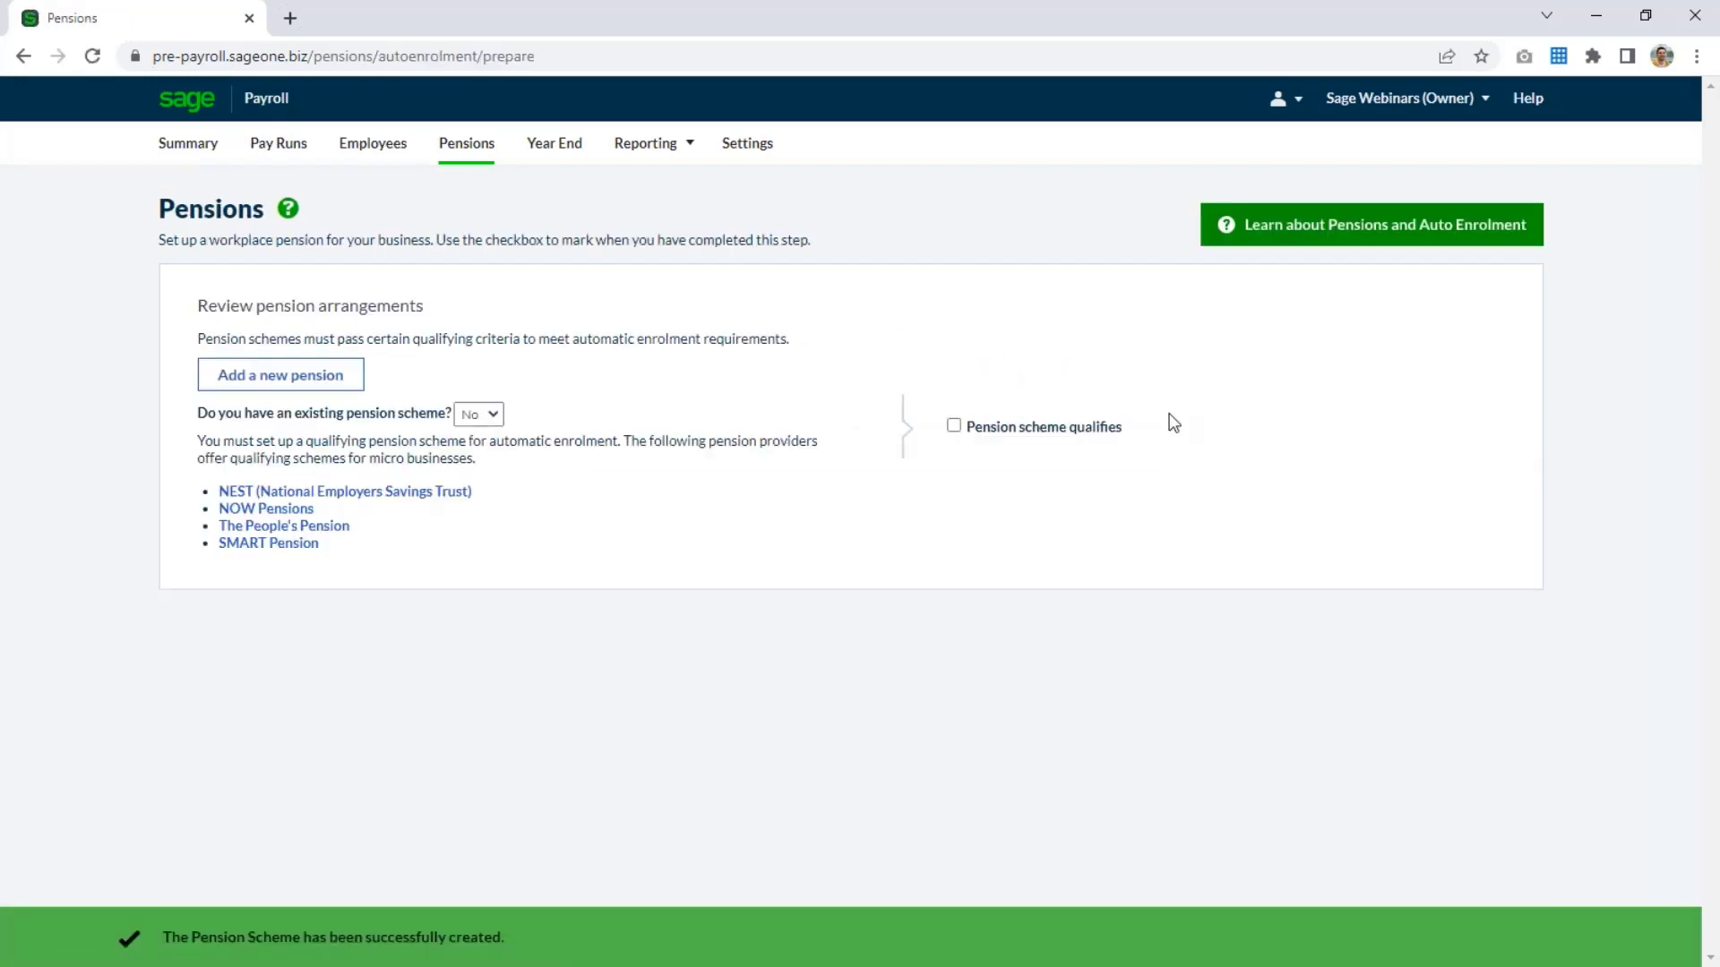
left_click(954, 428)
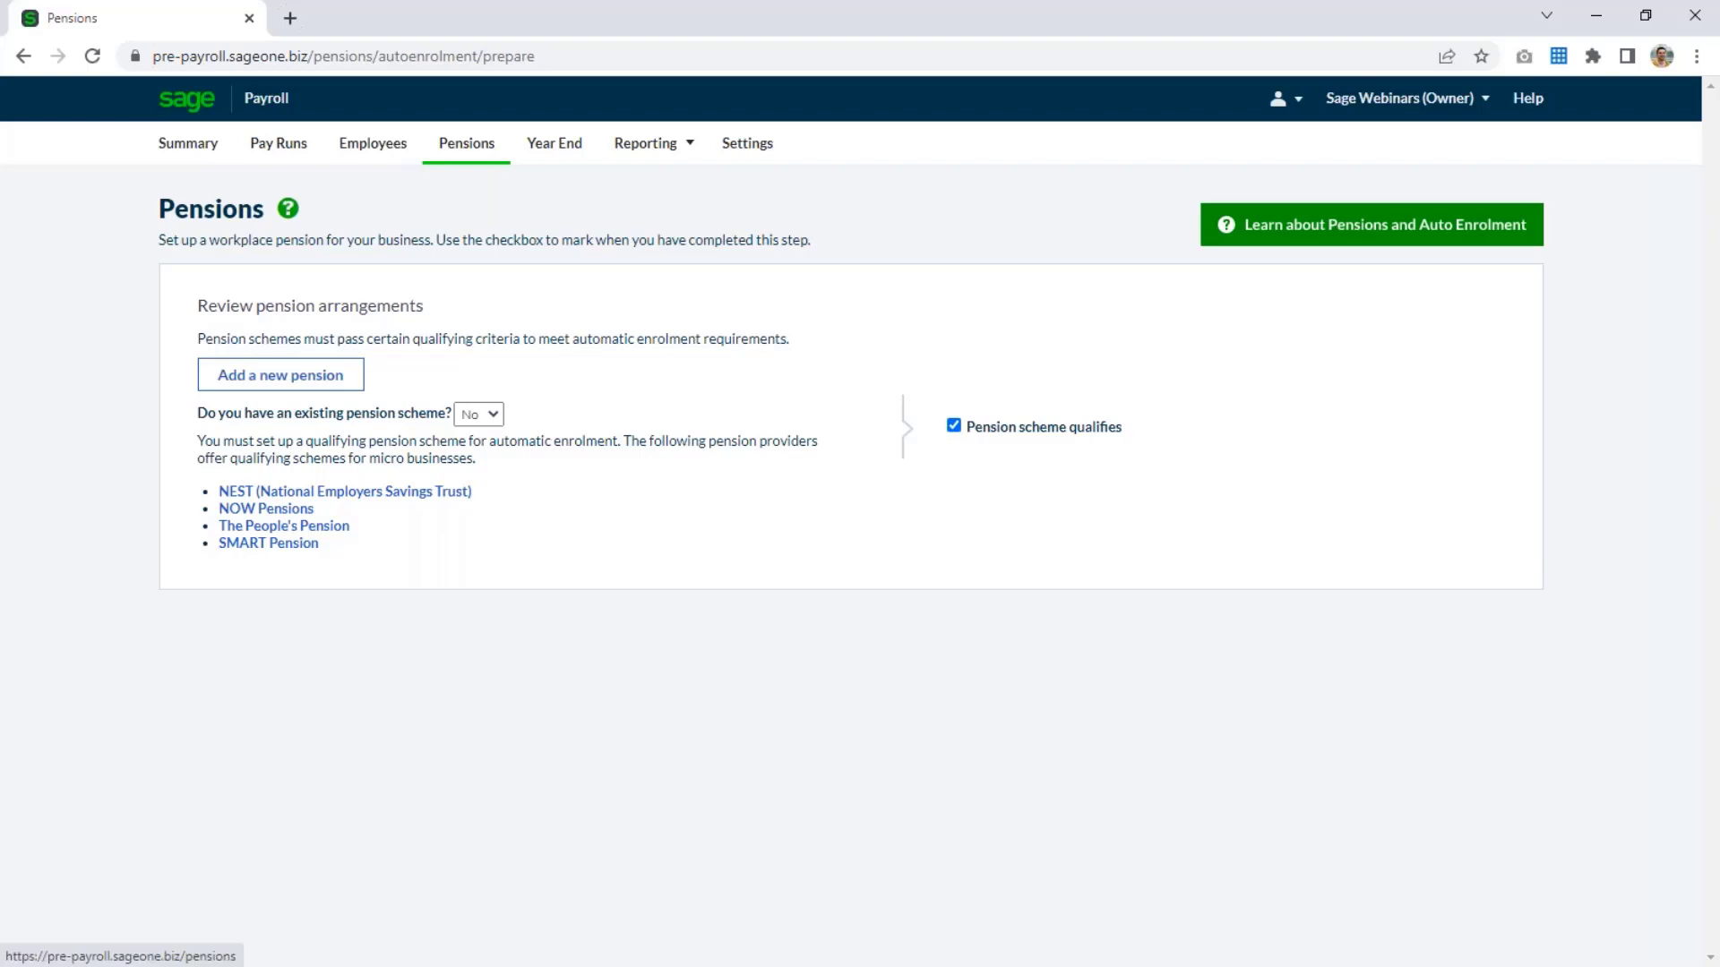
left_click(465, 151)
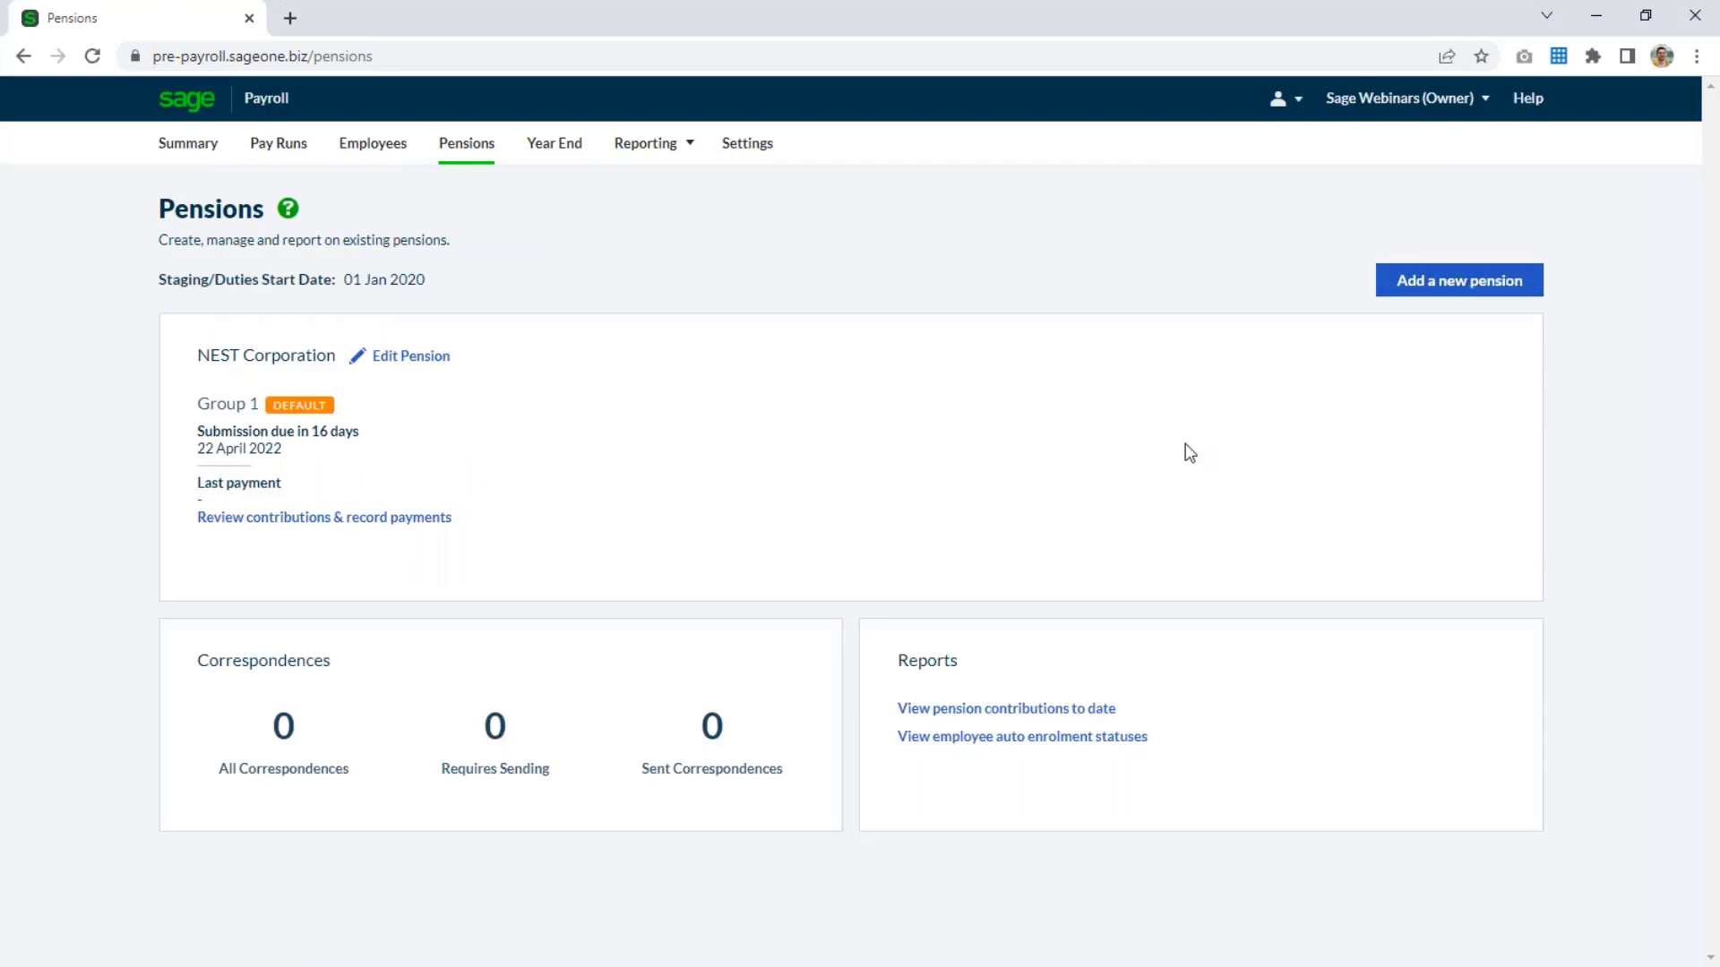
Return to the payroll summary and mark the employer pensions task as finished in the import review checklist.
left_click(182, 143)
scroll(1090, 519, "down", 3)
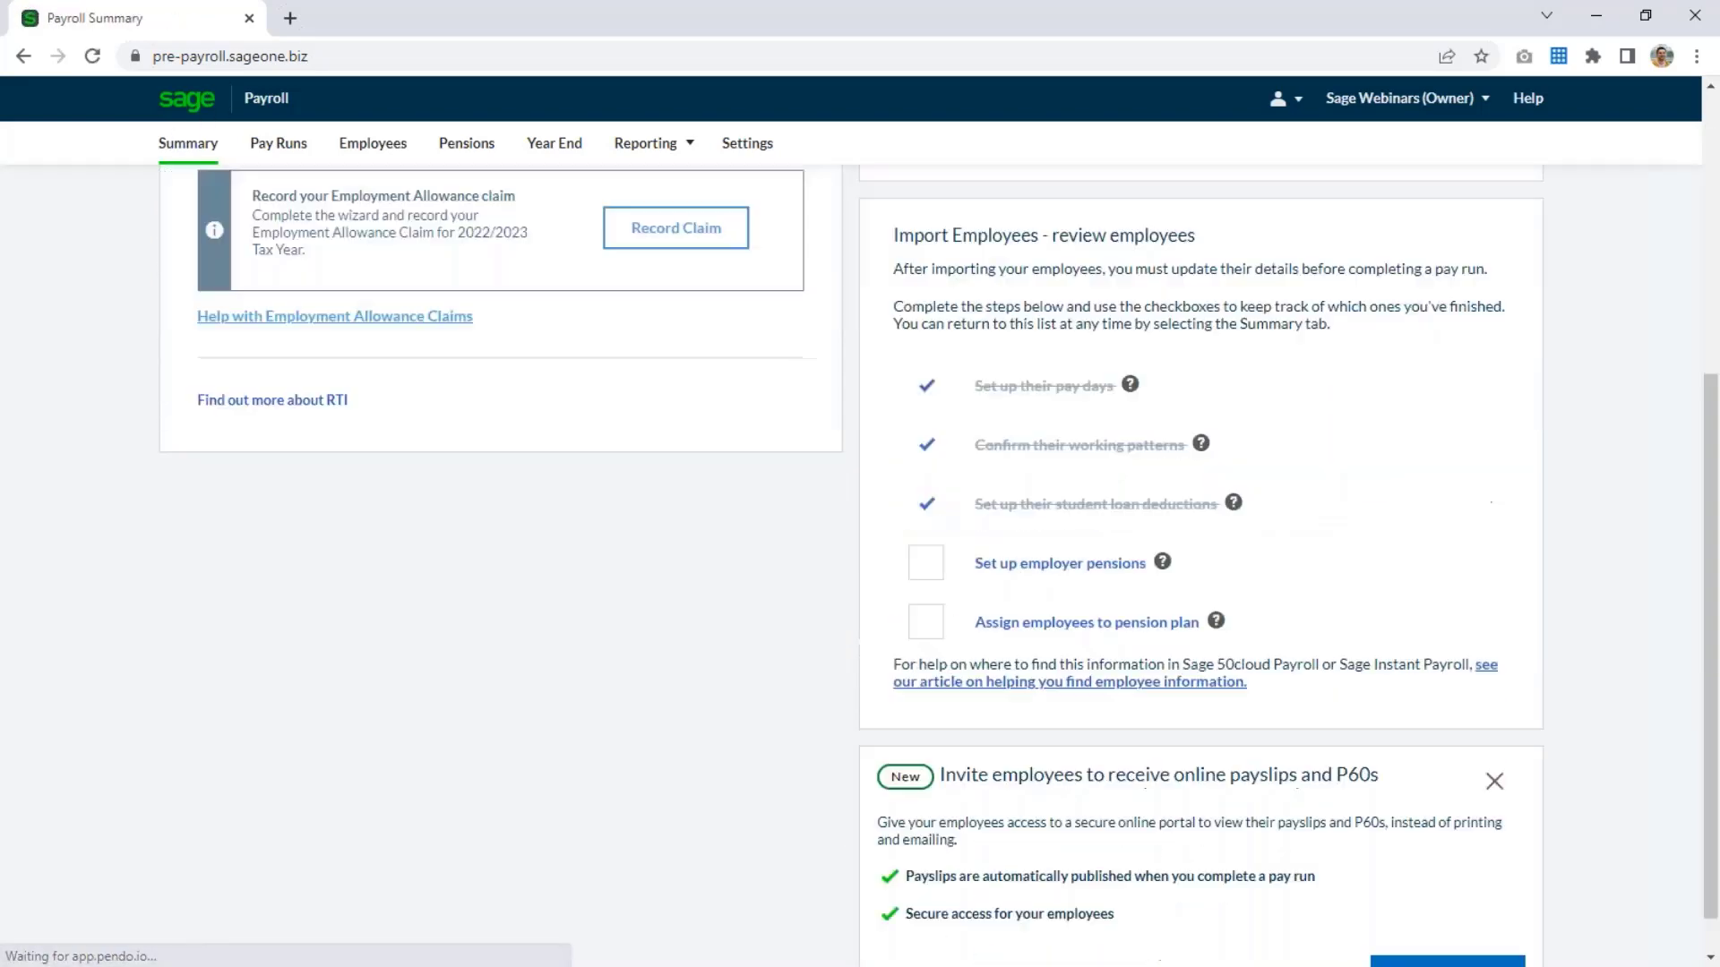
left_click(930, 523)
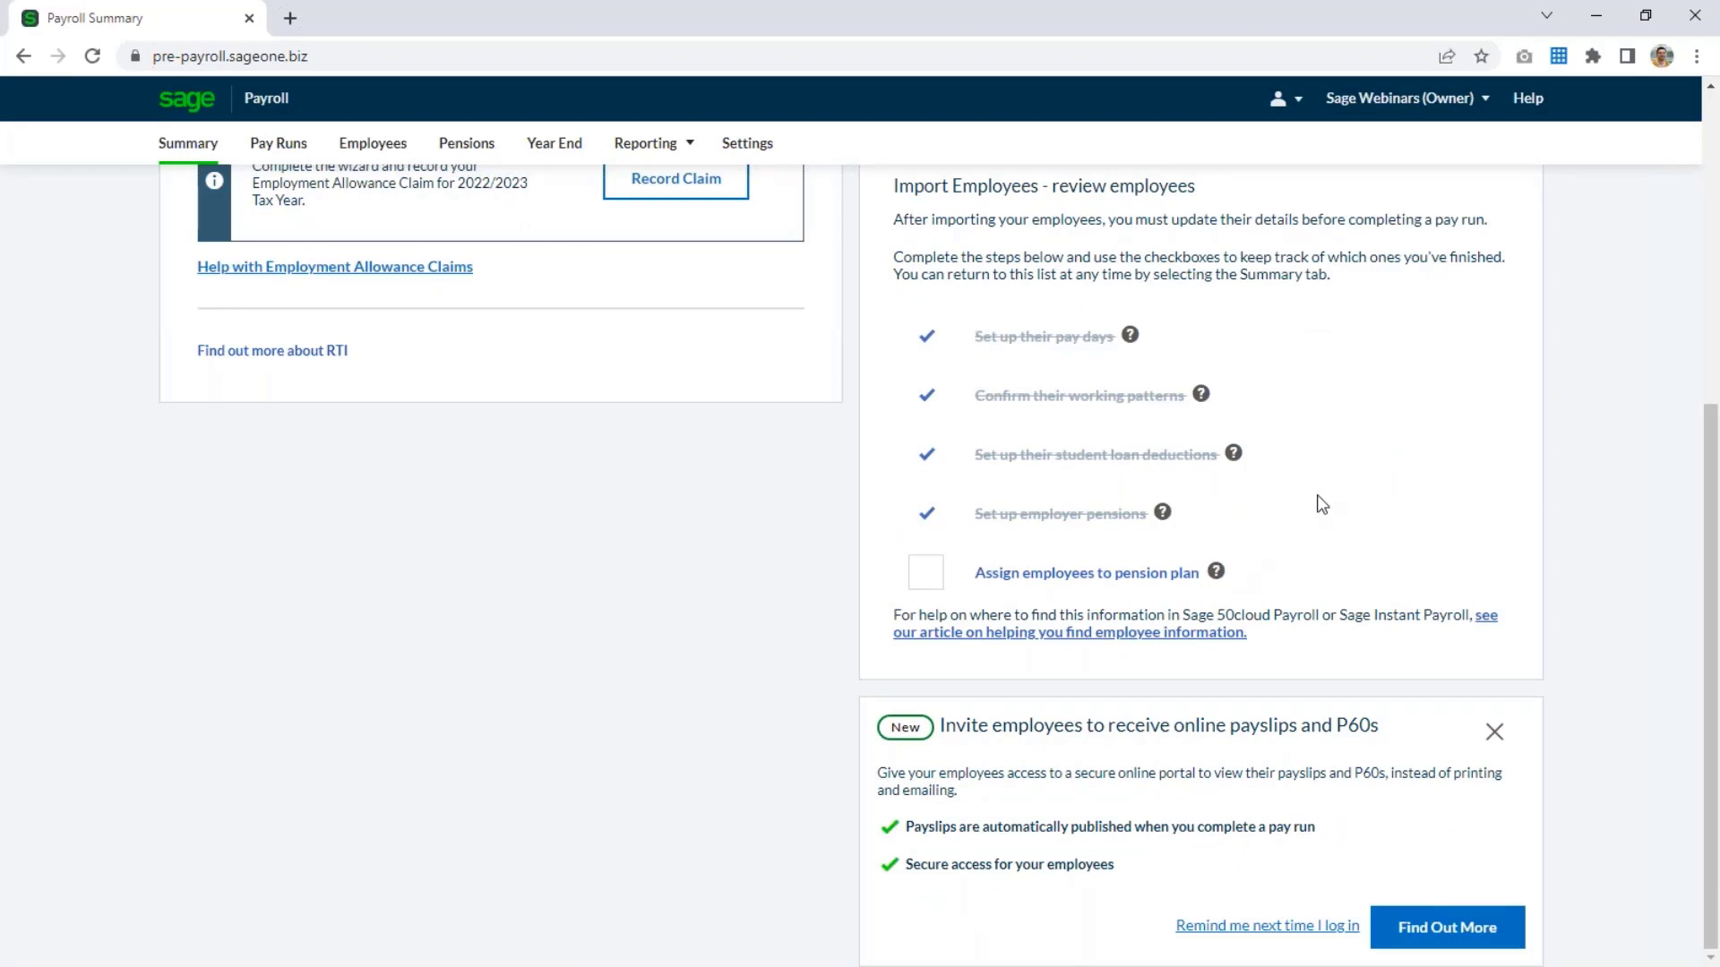
Open the first listed employee's workplace pension details for editing and consult the pension status definitions.
left_click(1055, 589)
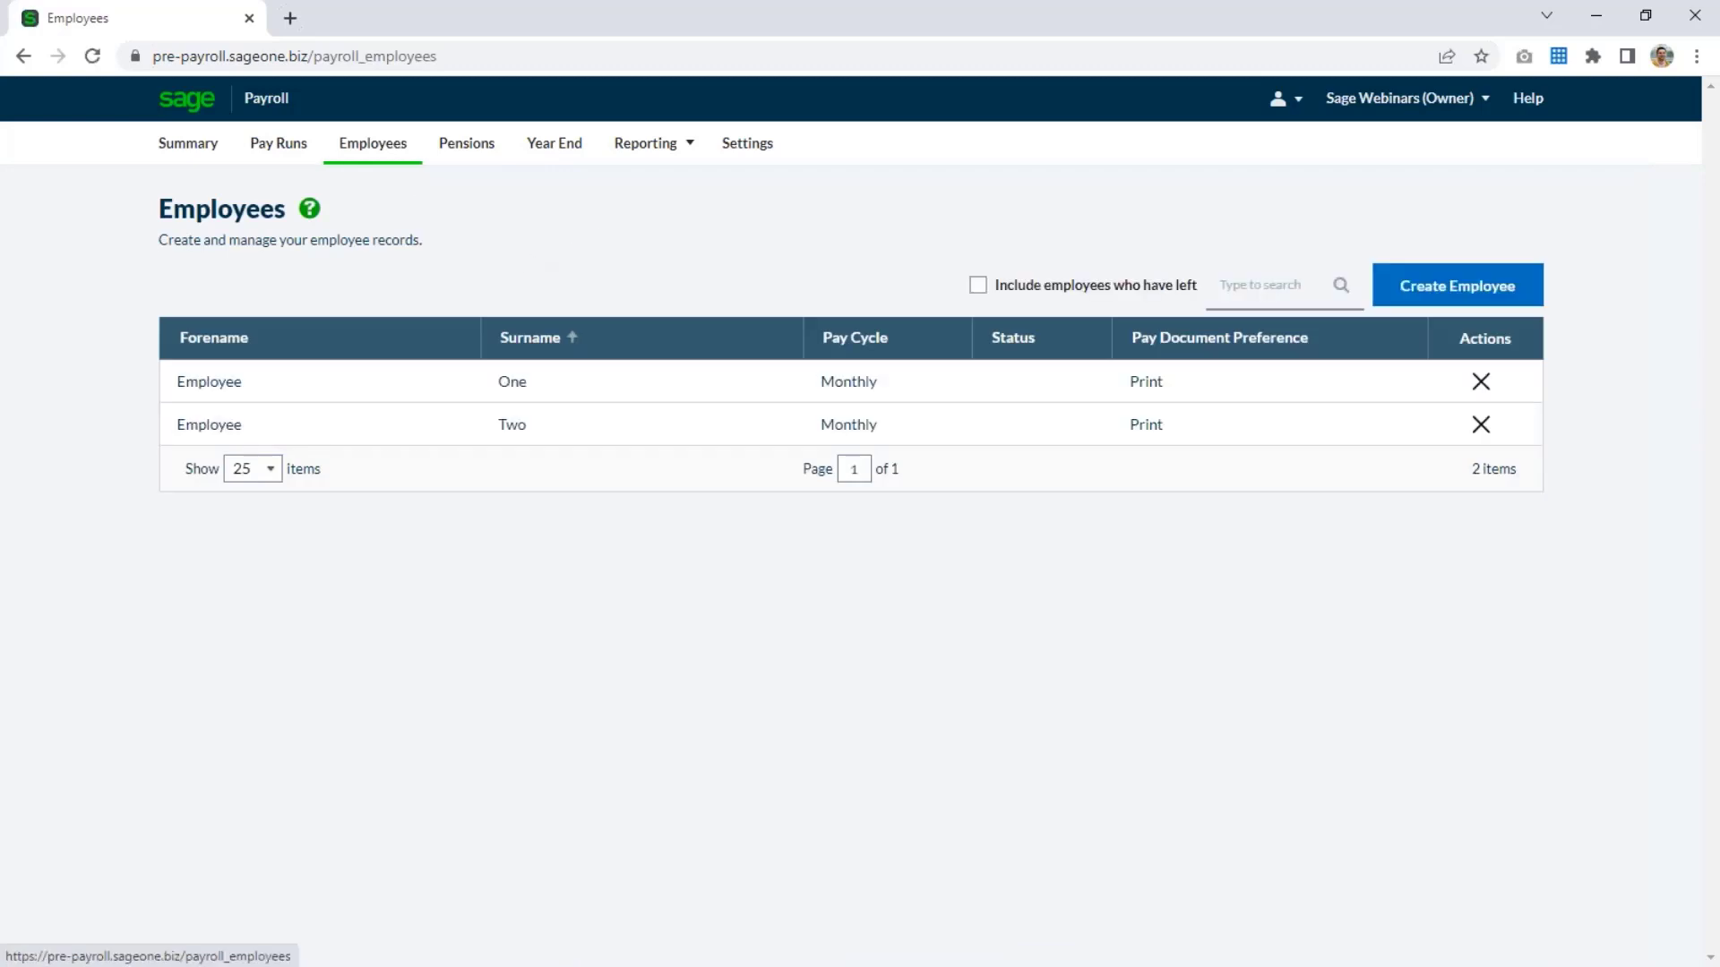
left_click(795, 396)
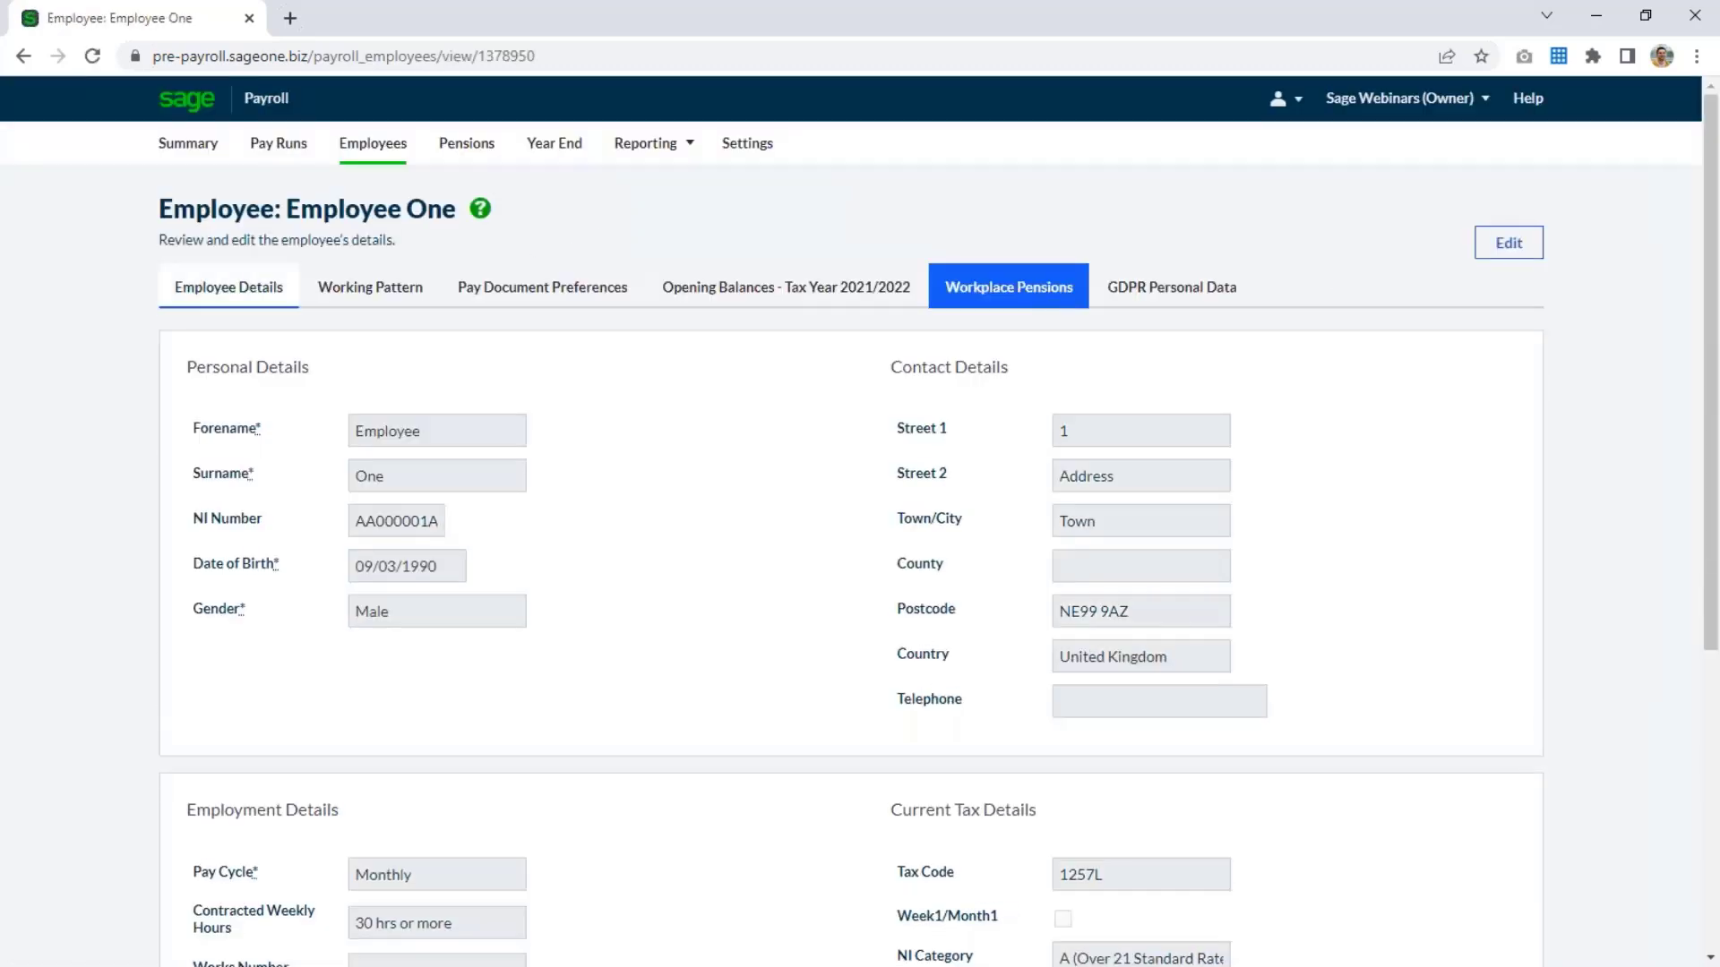
left_click(1039, 298)
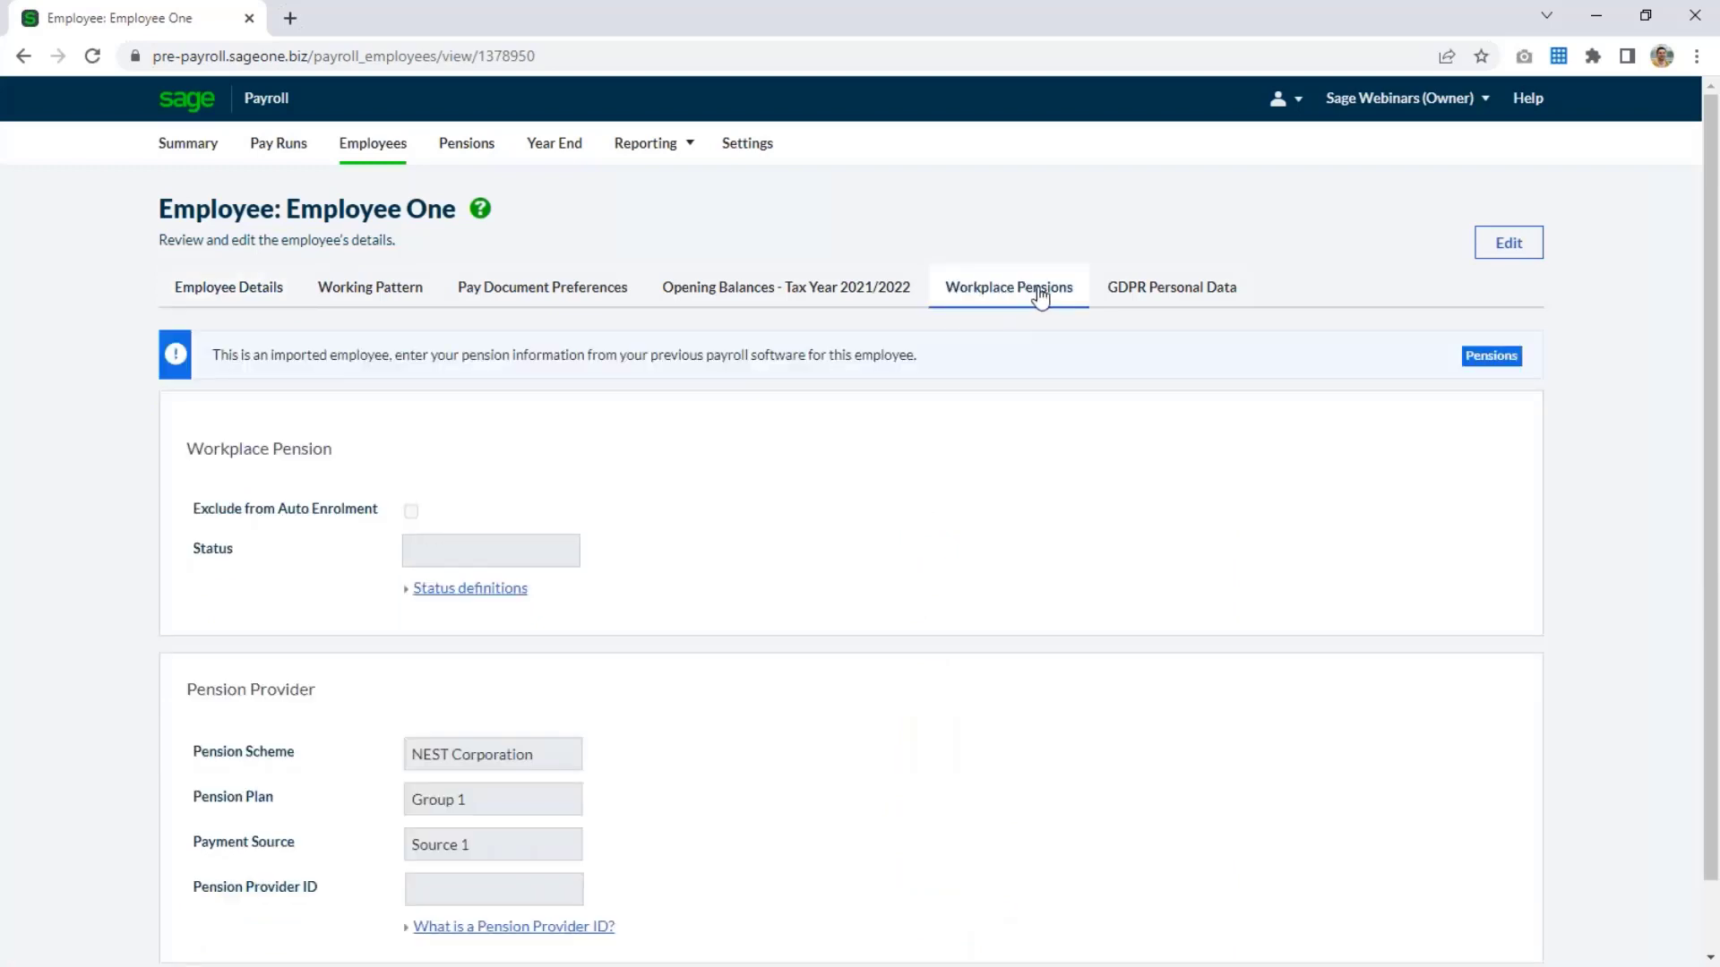
left_click(1489, 256)
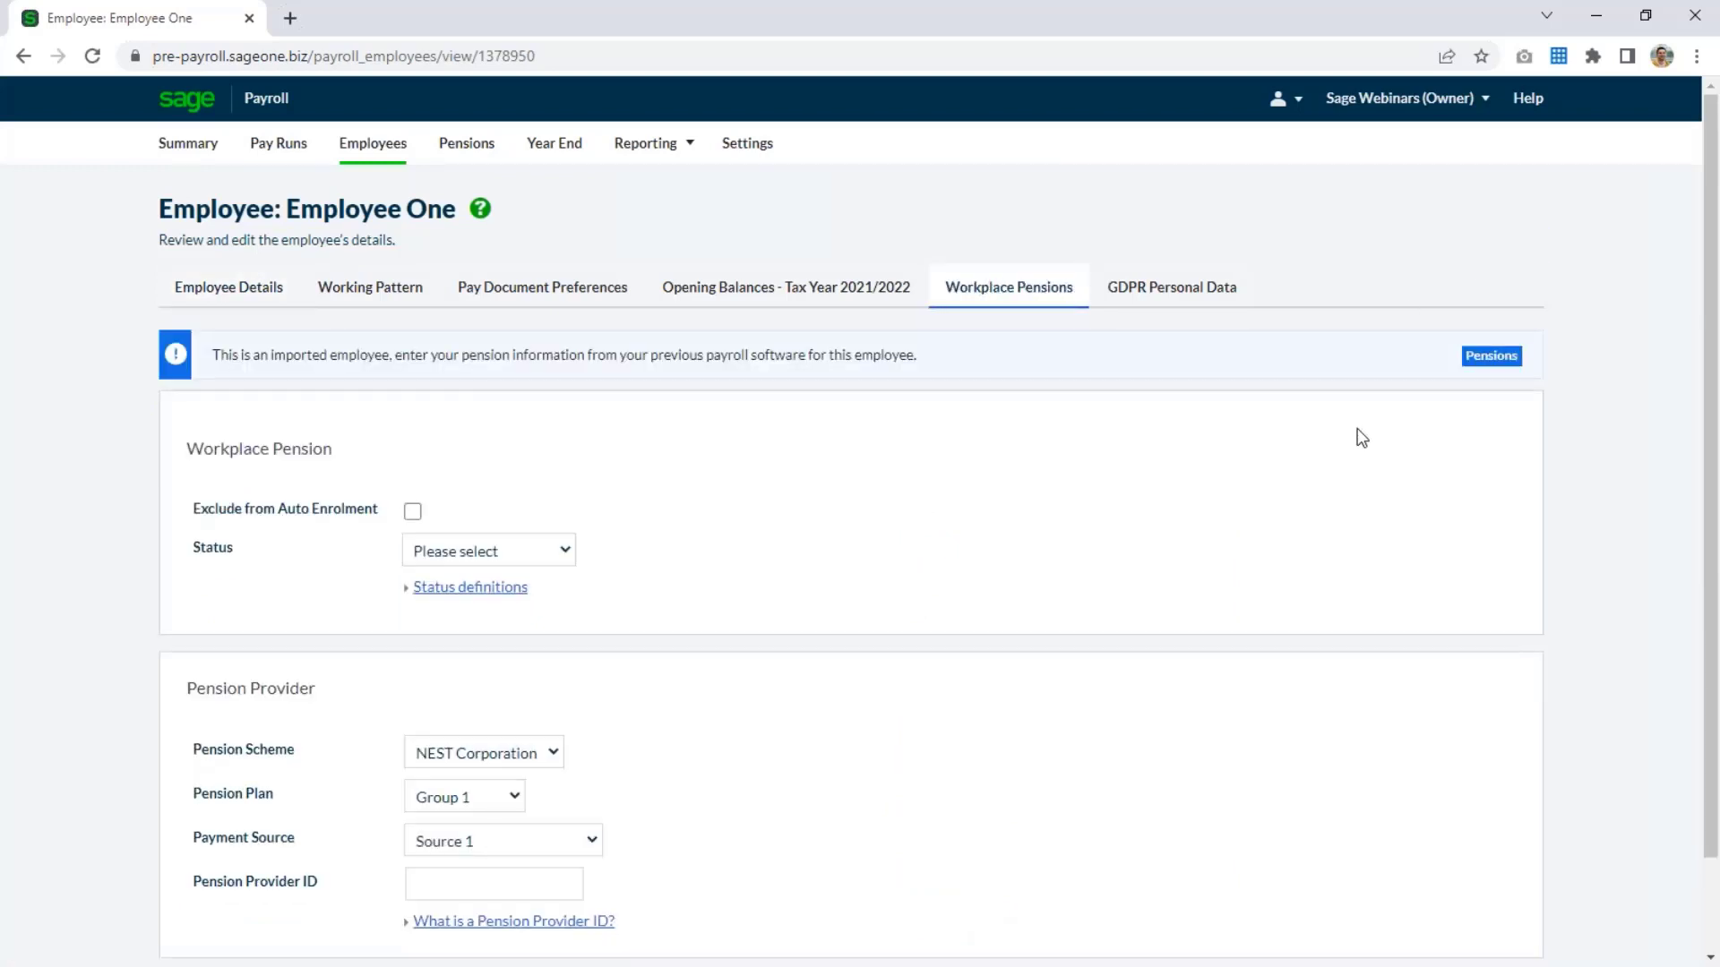
left_click(566, 552)
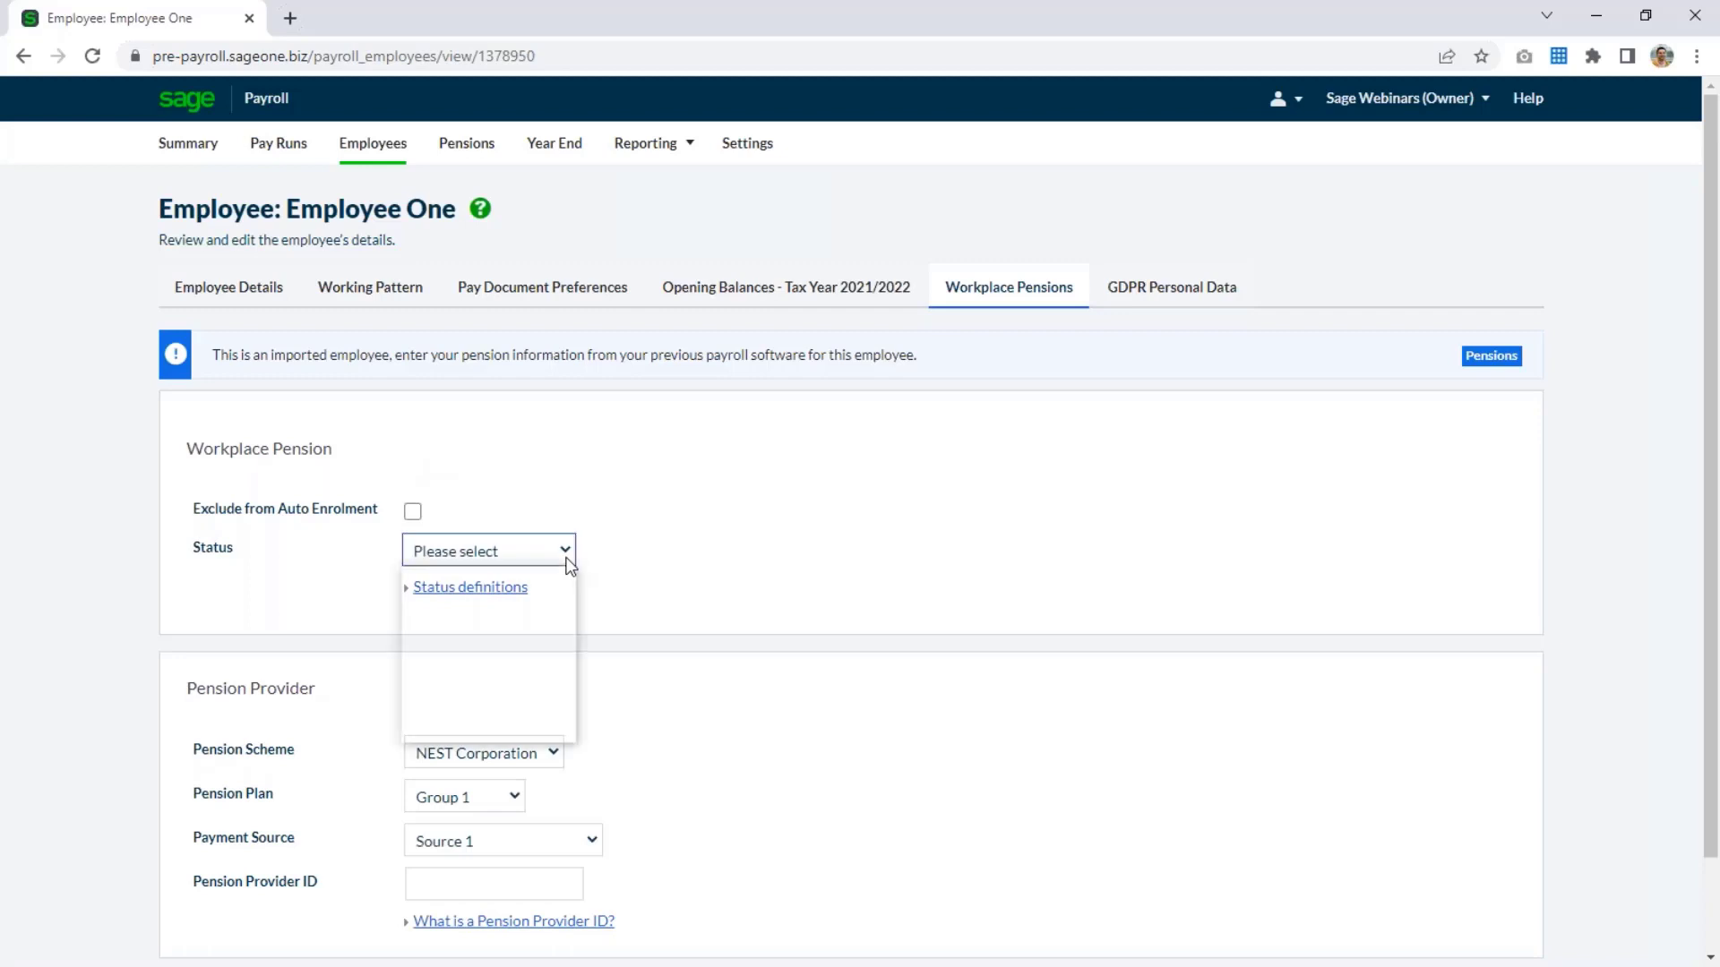
left_click(566, 555)
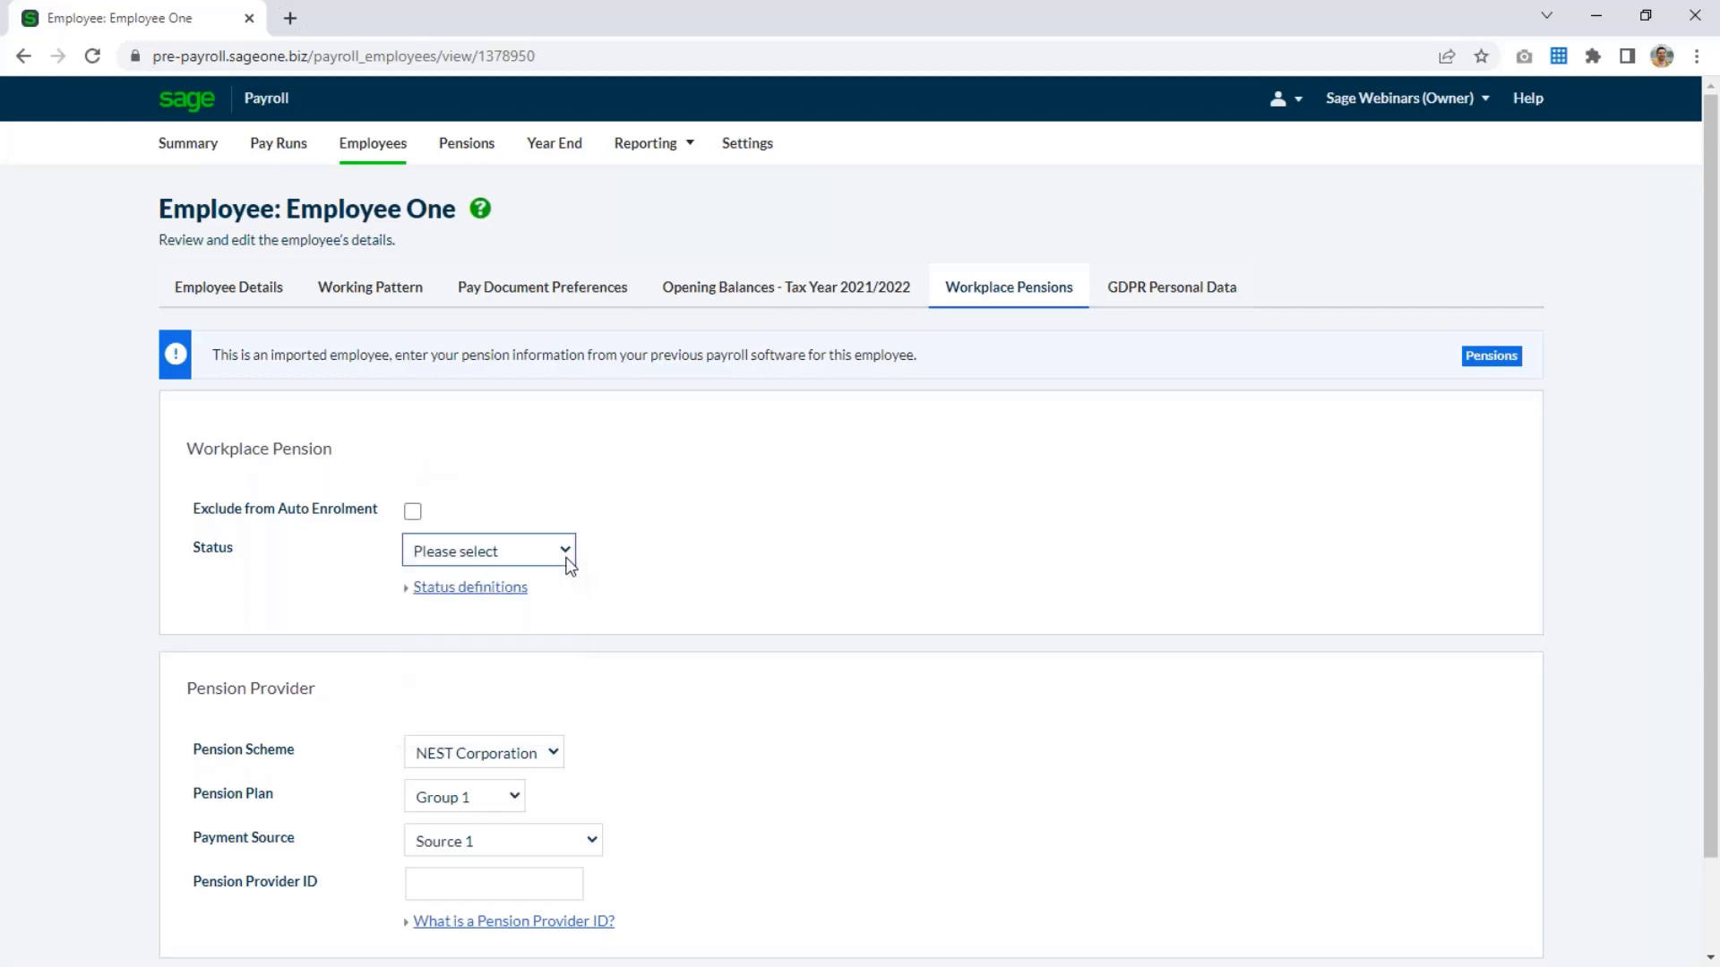
left_click(442, 591)
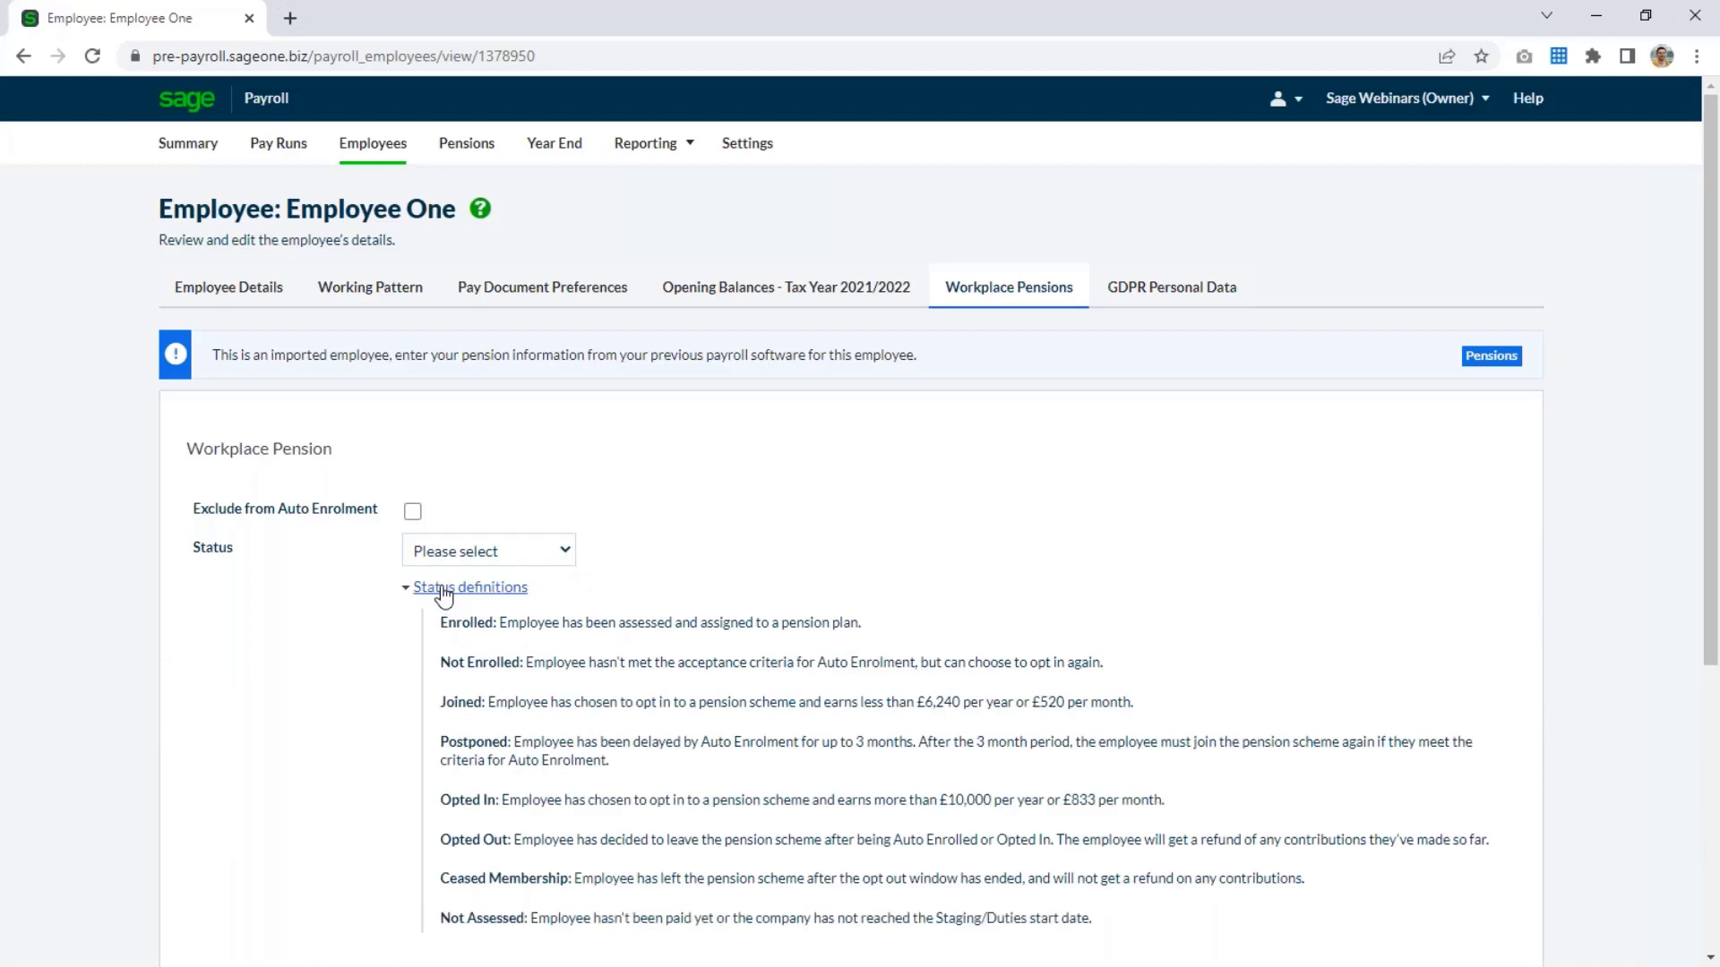
left_click(443, 590)
Set the first employee's workplace pension status to Enrolled with an enrolled date of 01/01/2020, and save the record.
left_click(567, 553)
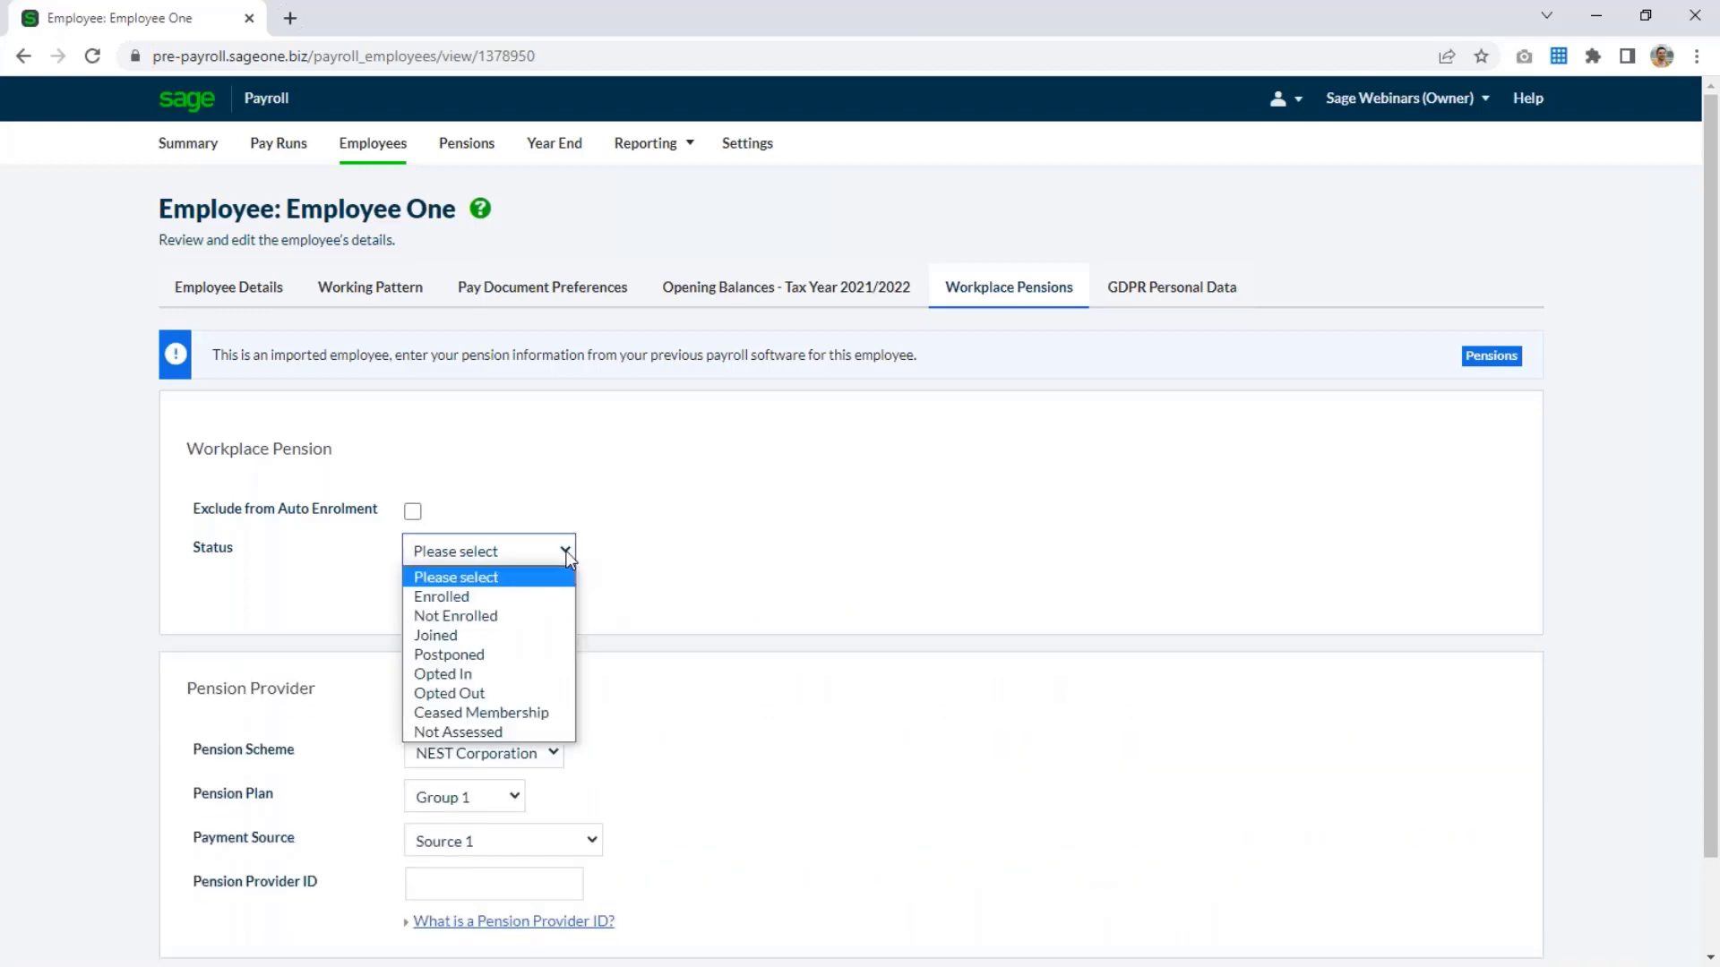
left_click(481, 597)
left_click(436, 622)
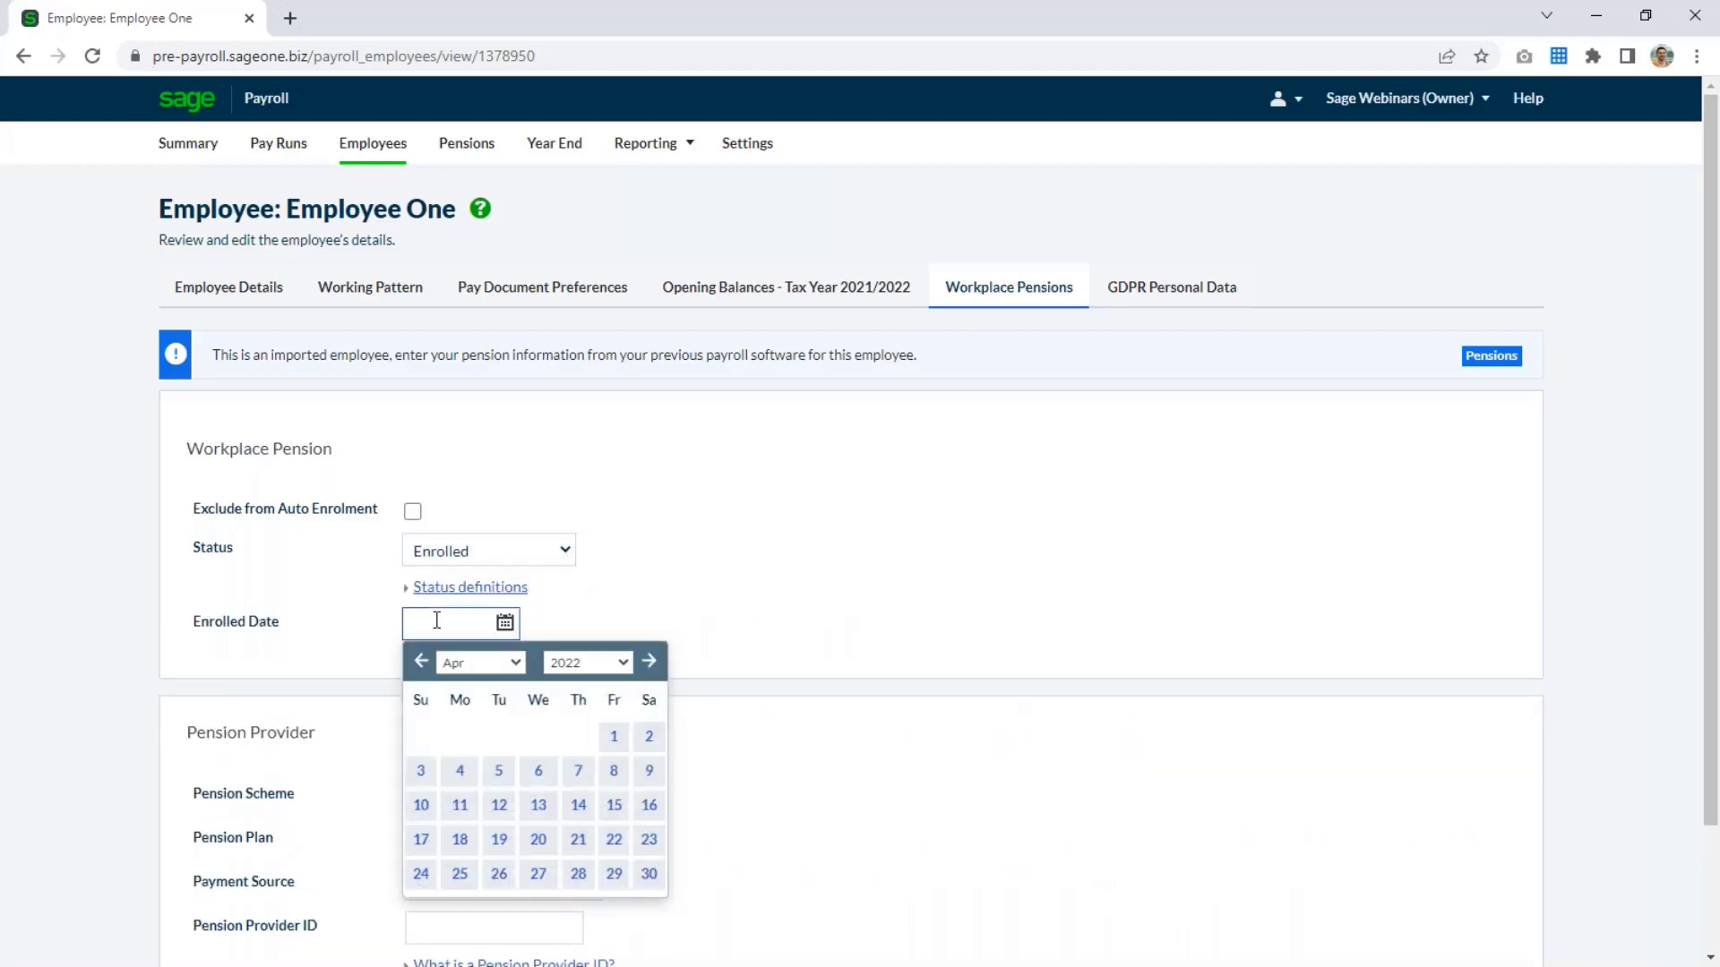
type("01/01/2020")
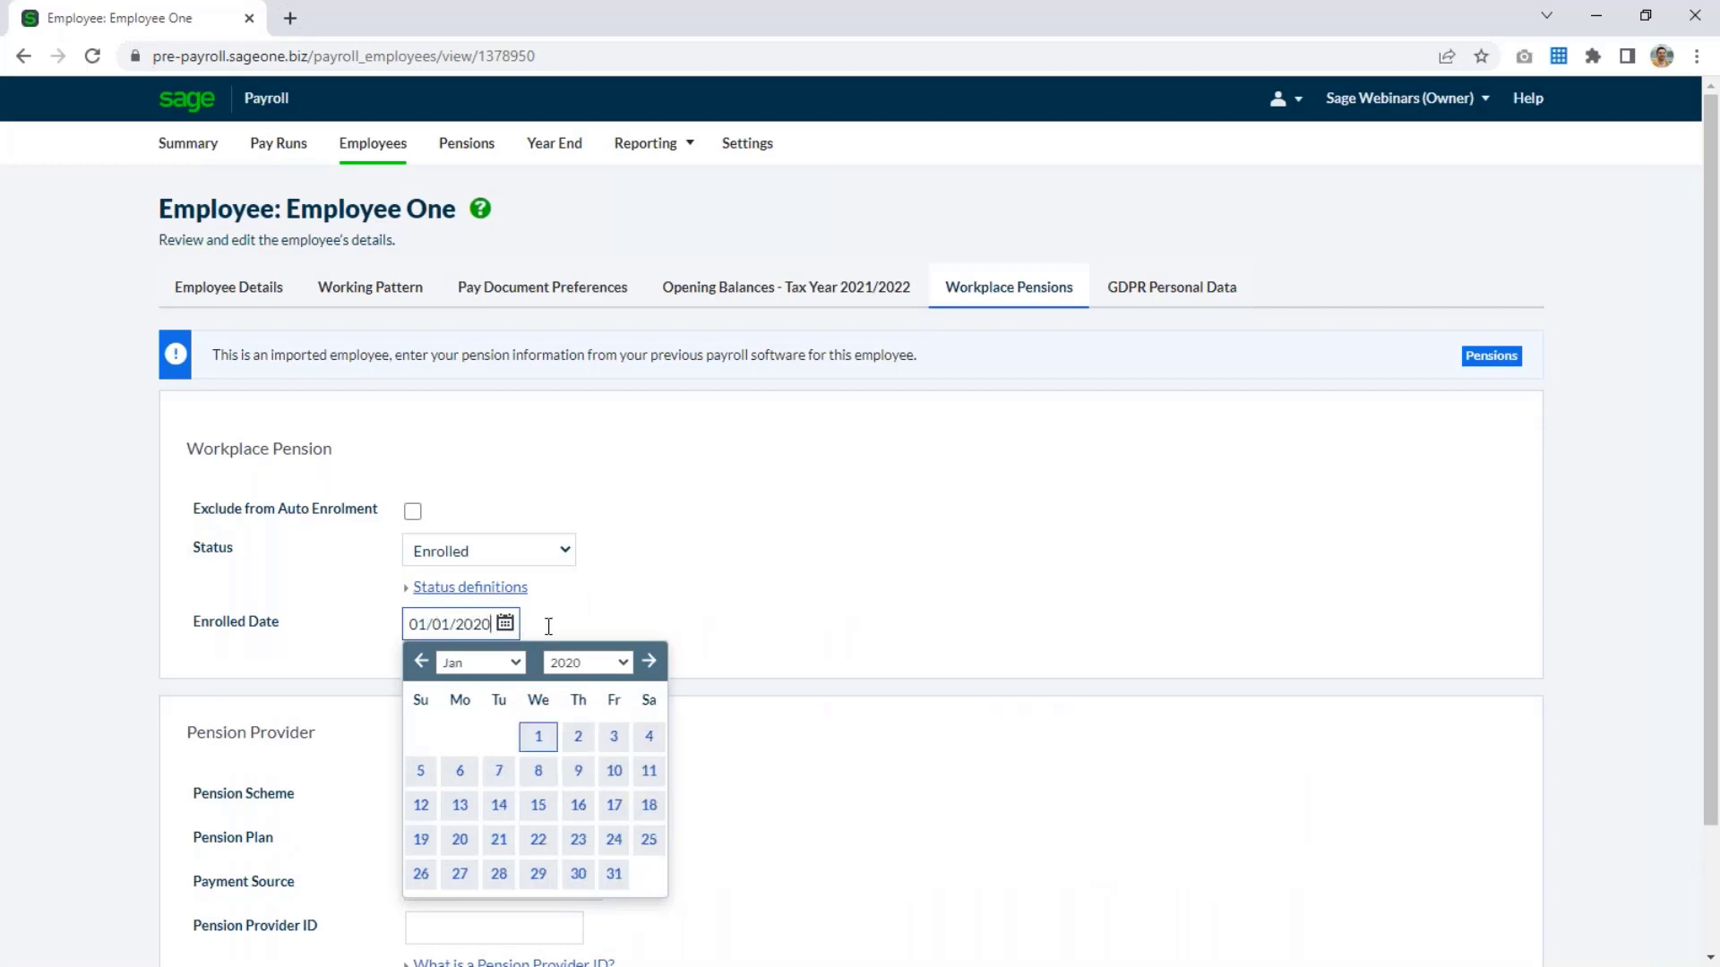
left_click(792, 594)
scroll(983, 641, "down", 2)
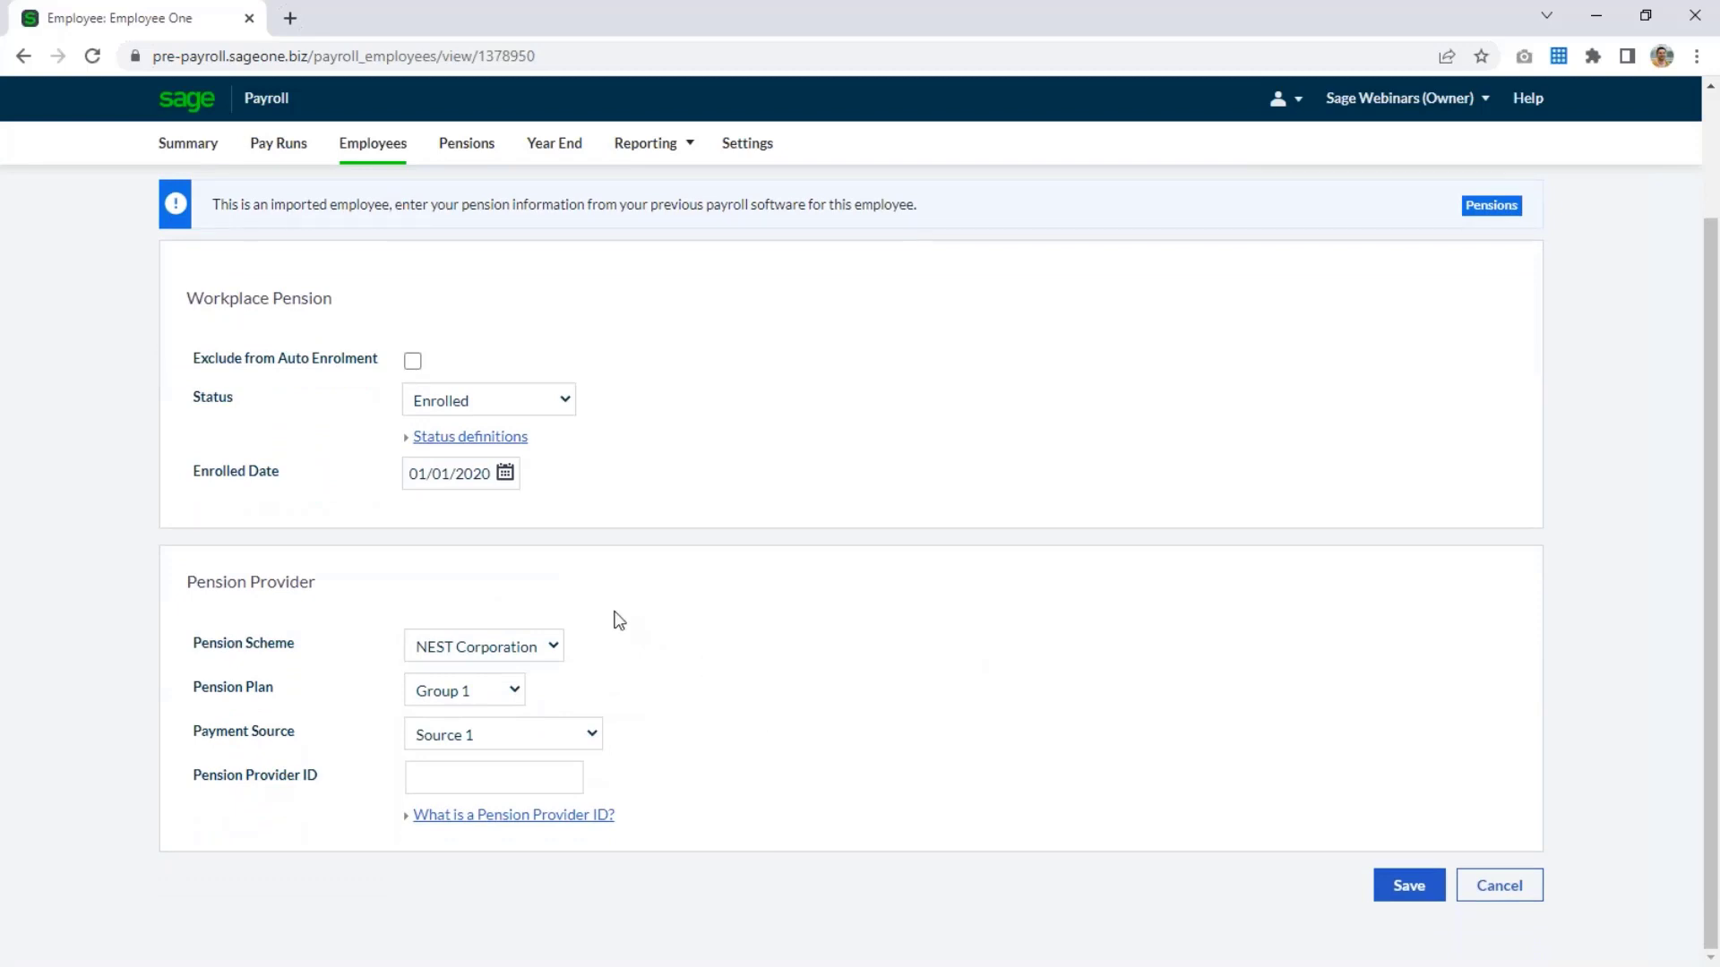
left_click(1431, 889)
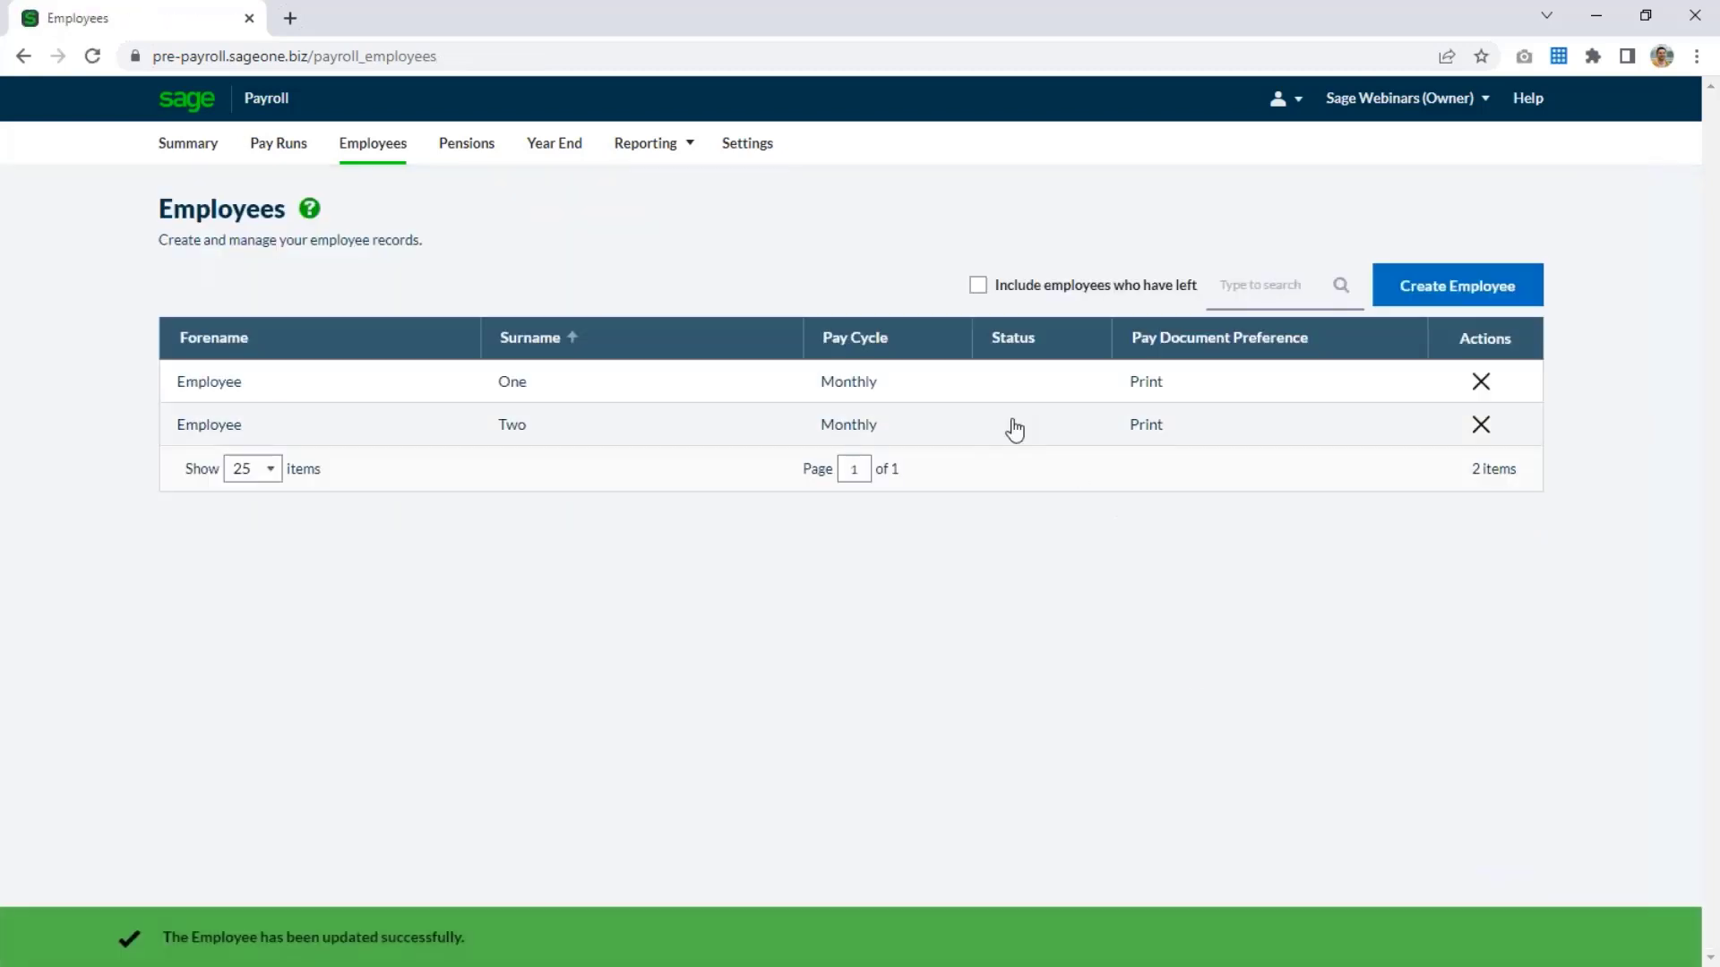
Set the second employee's workplace pension status to Opted Out with an opted out date of 01/02/2020, and save the record.
left_click(1163, 435)
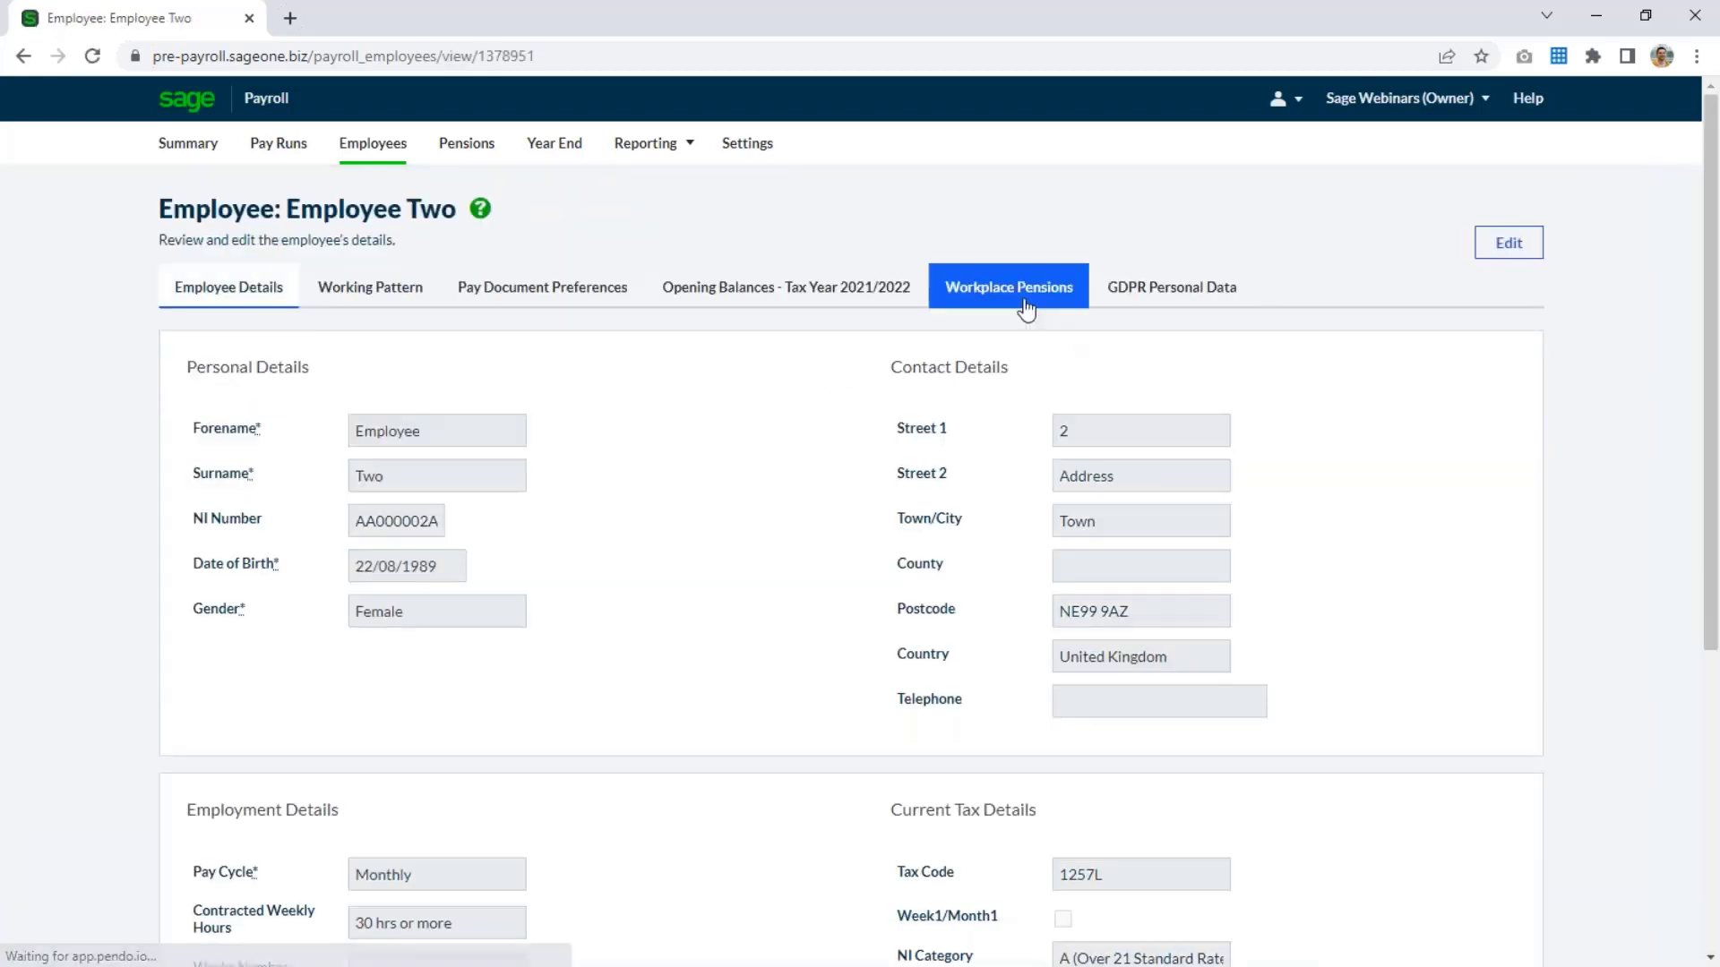
left_click(1023, 303)
left_click(1507, 255)
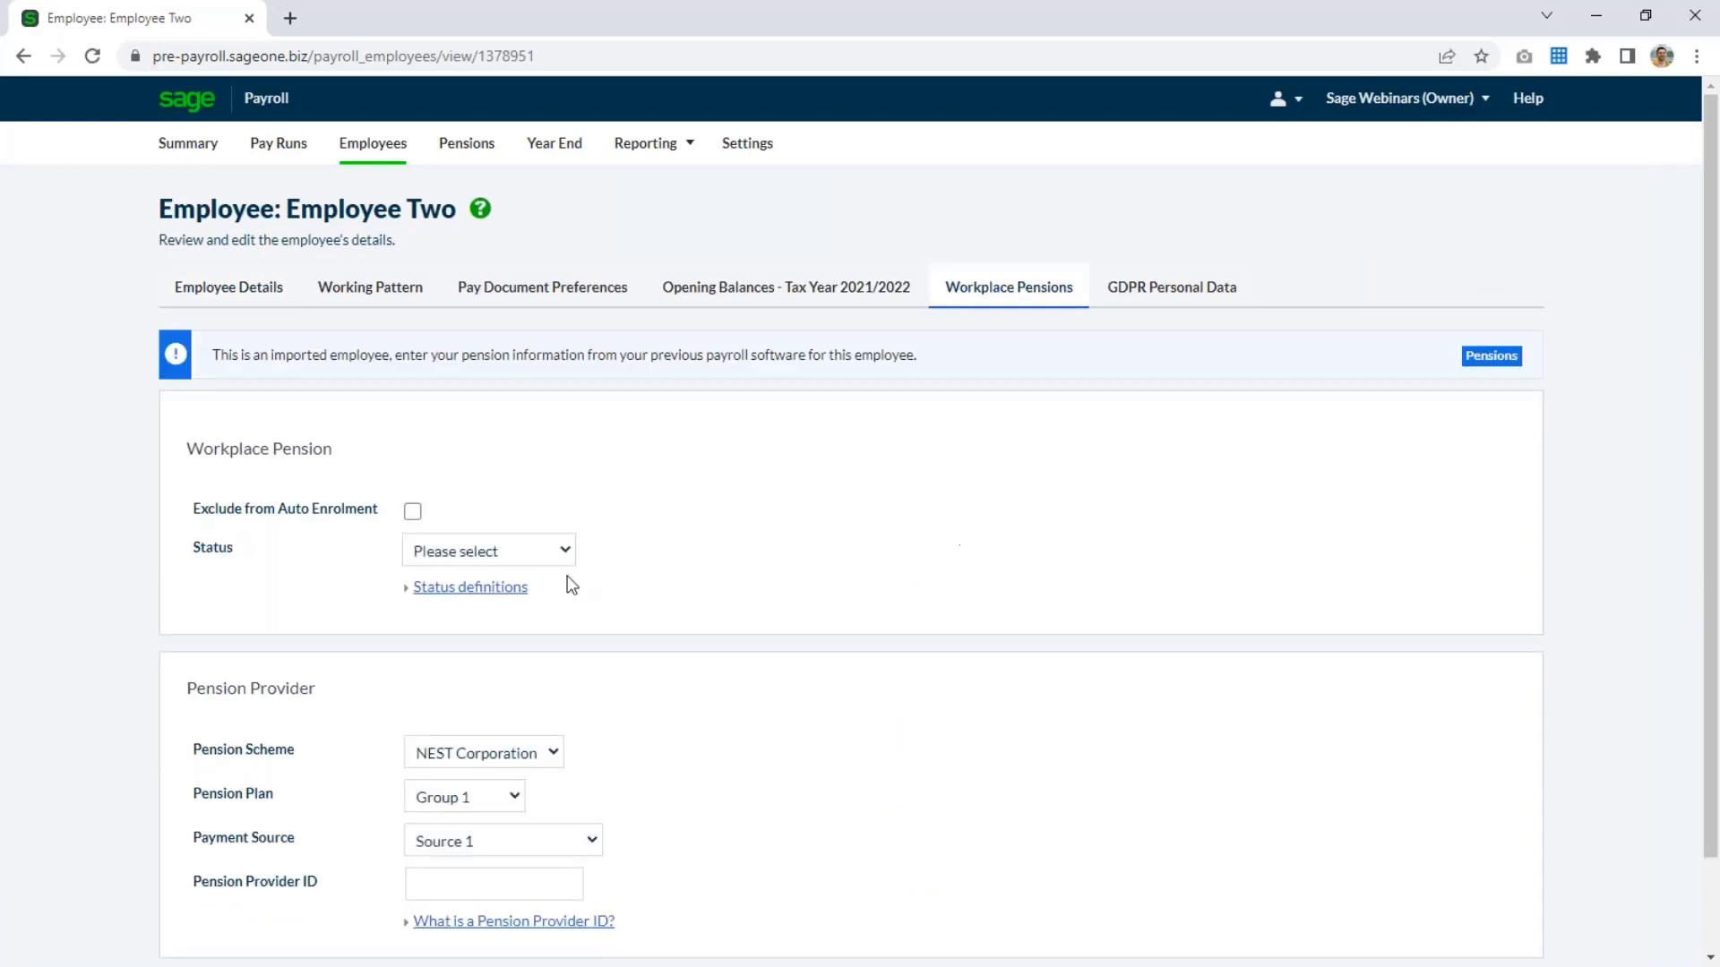
left_click(531, 551)
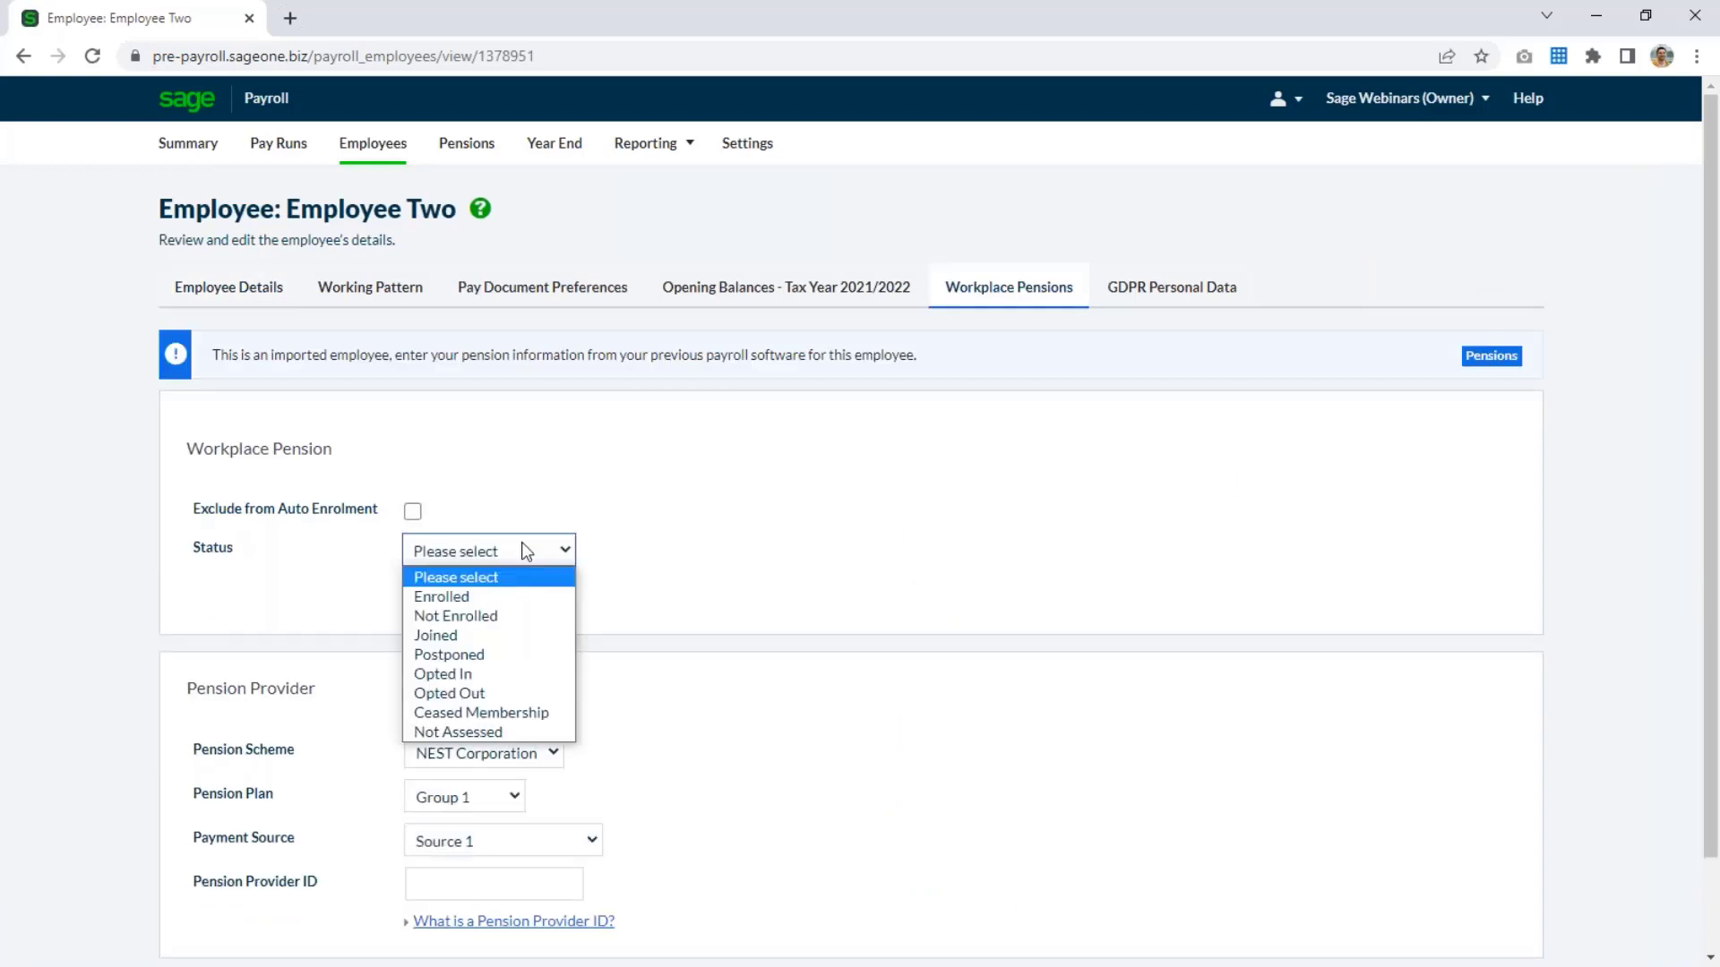
left_click(511, 700)
left_click(452, 618)
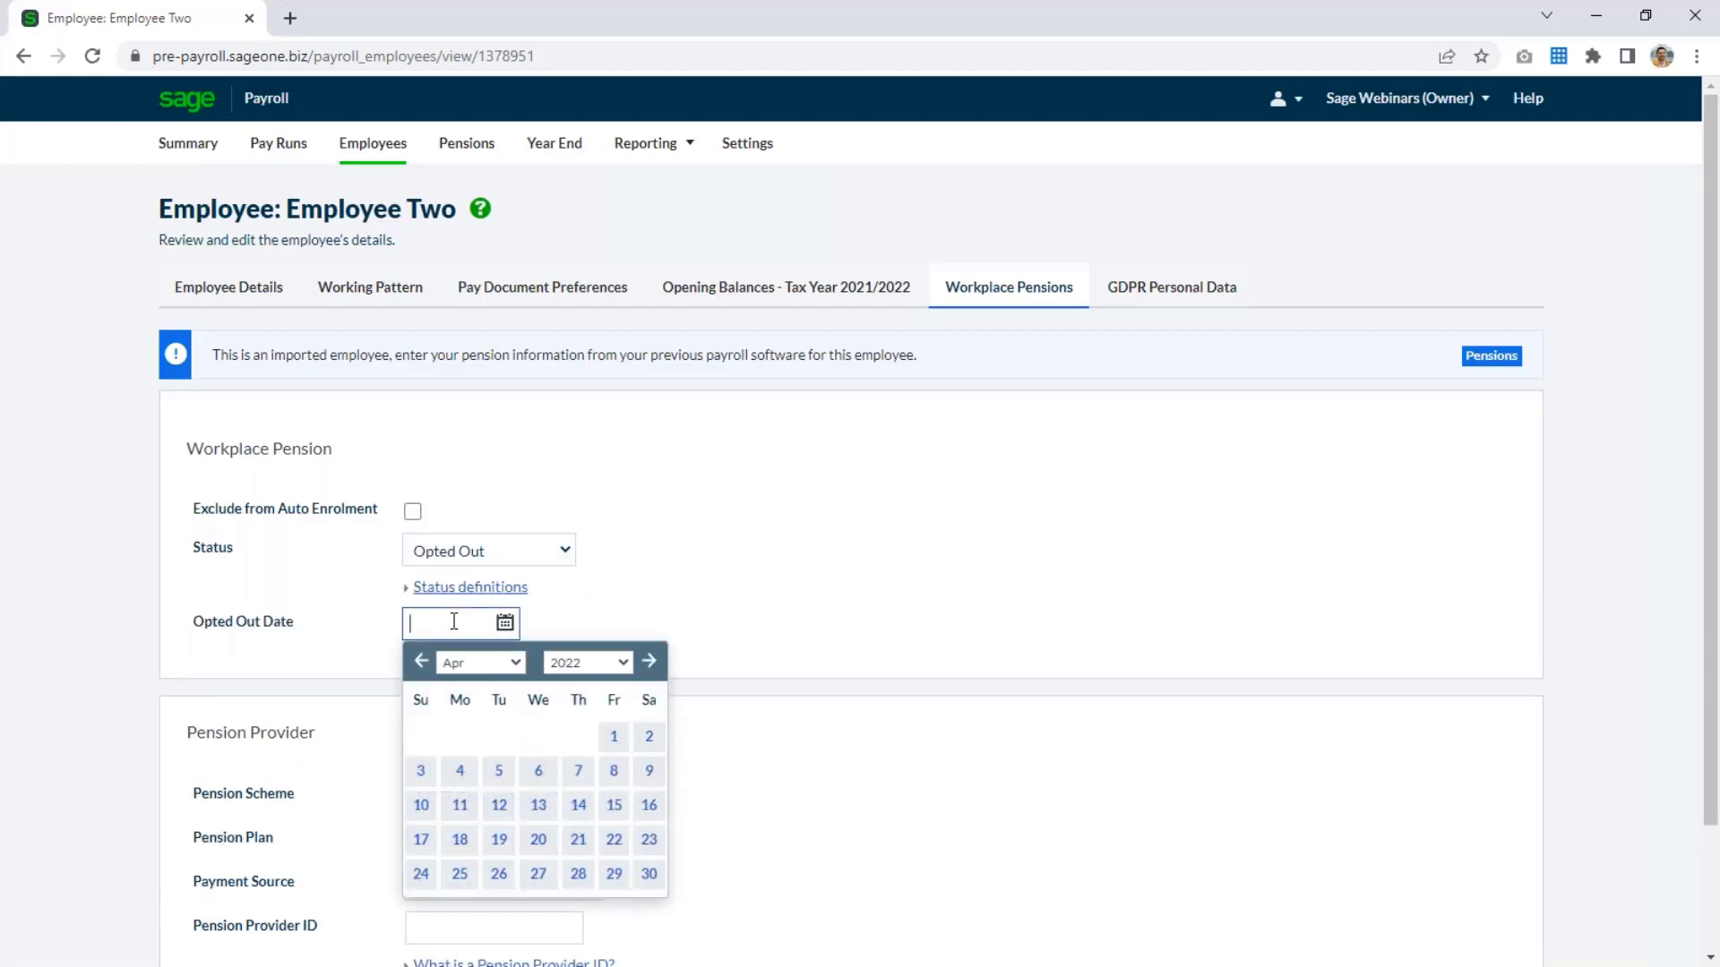
type("01/02/2020")
left_click(818, 653)
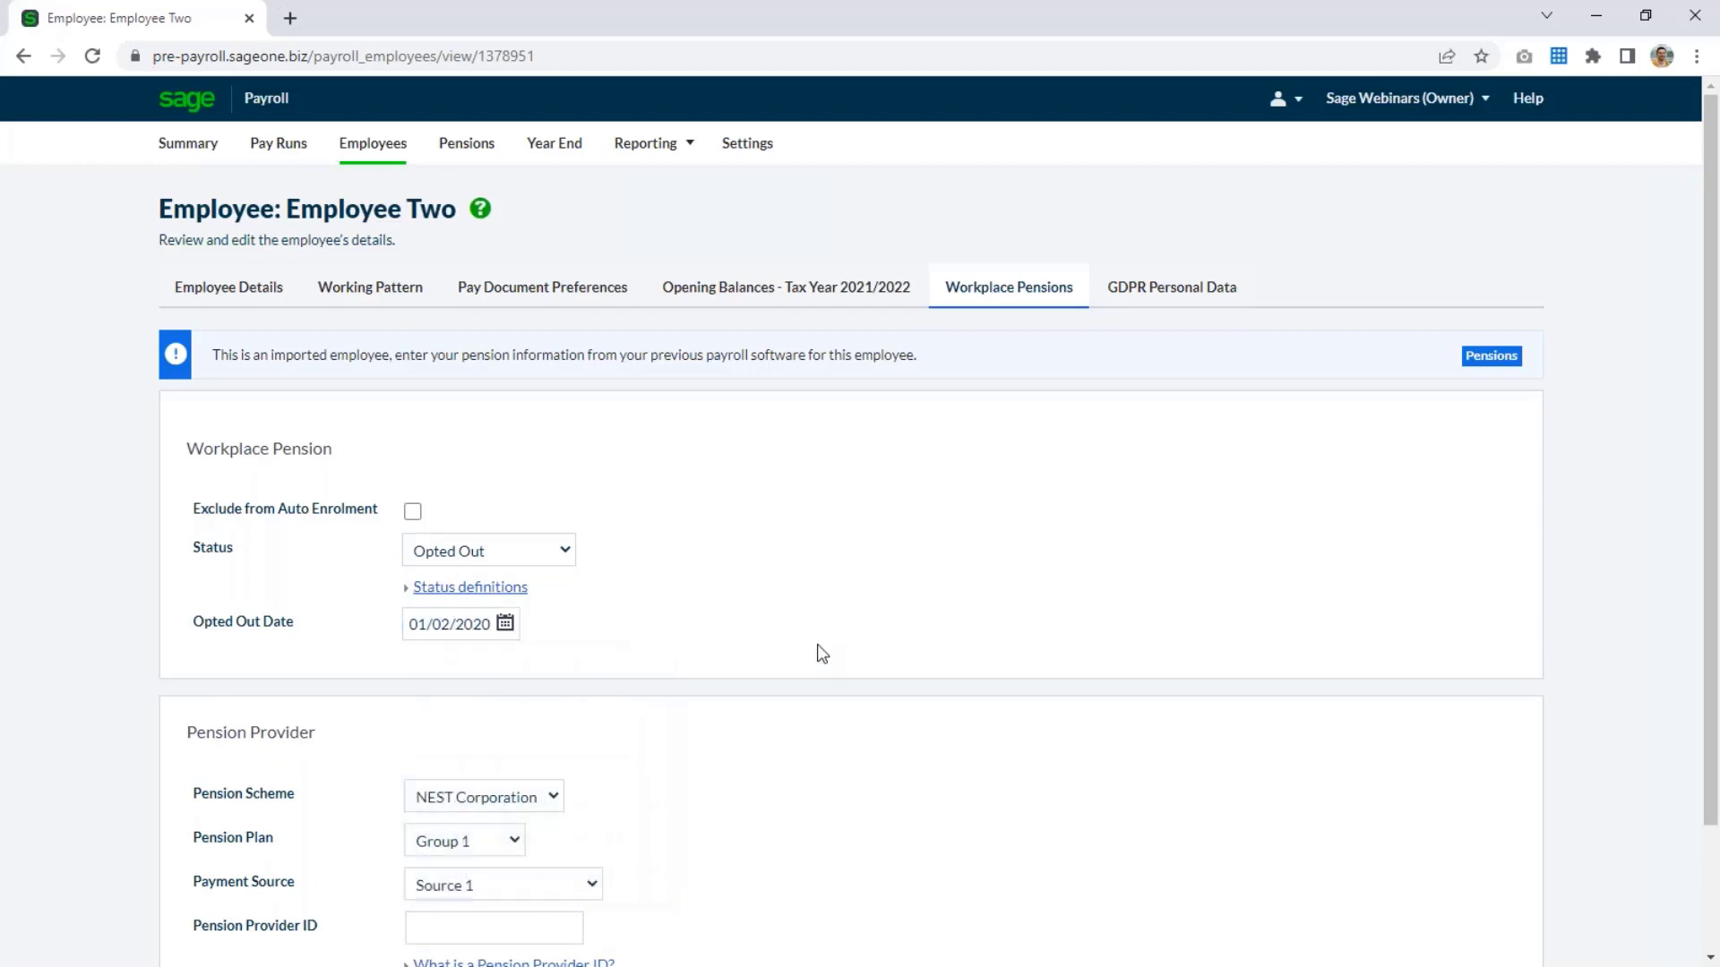
scroll(817, 652, "down", 1)
scroll(818, 653, "down", 1)
left_click(1408, 886)
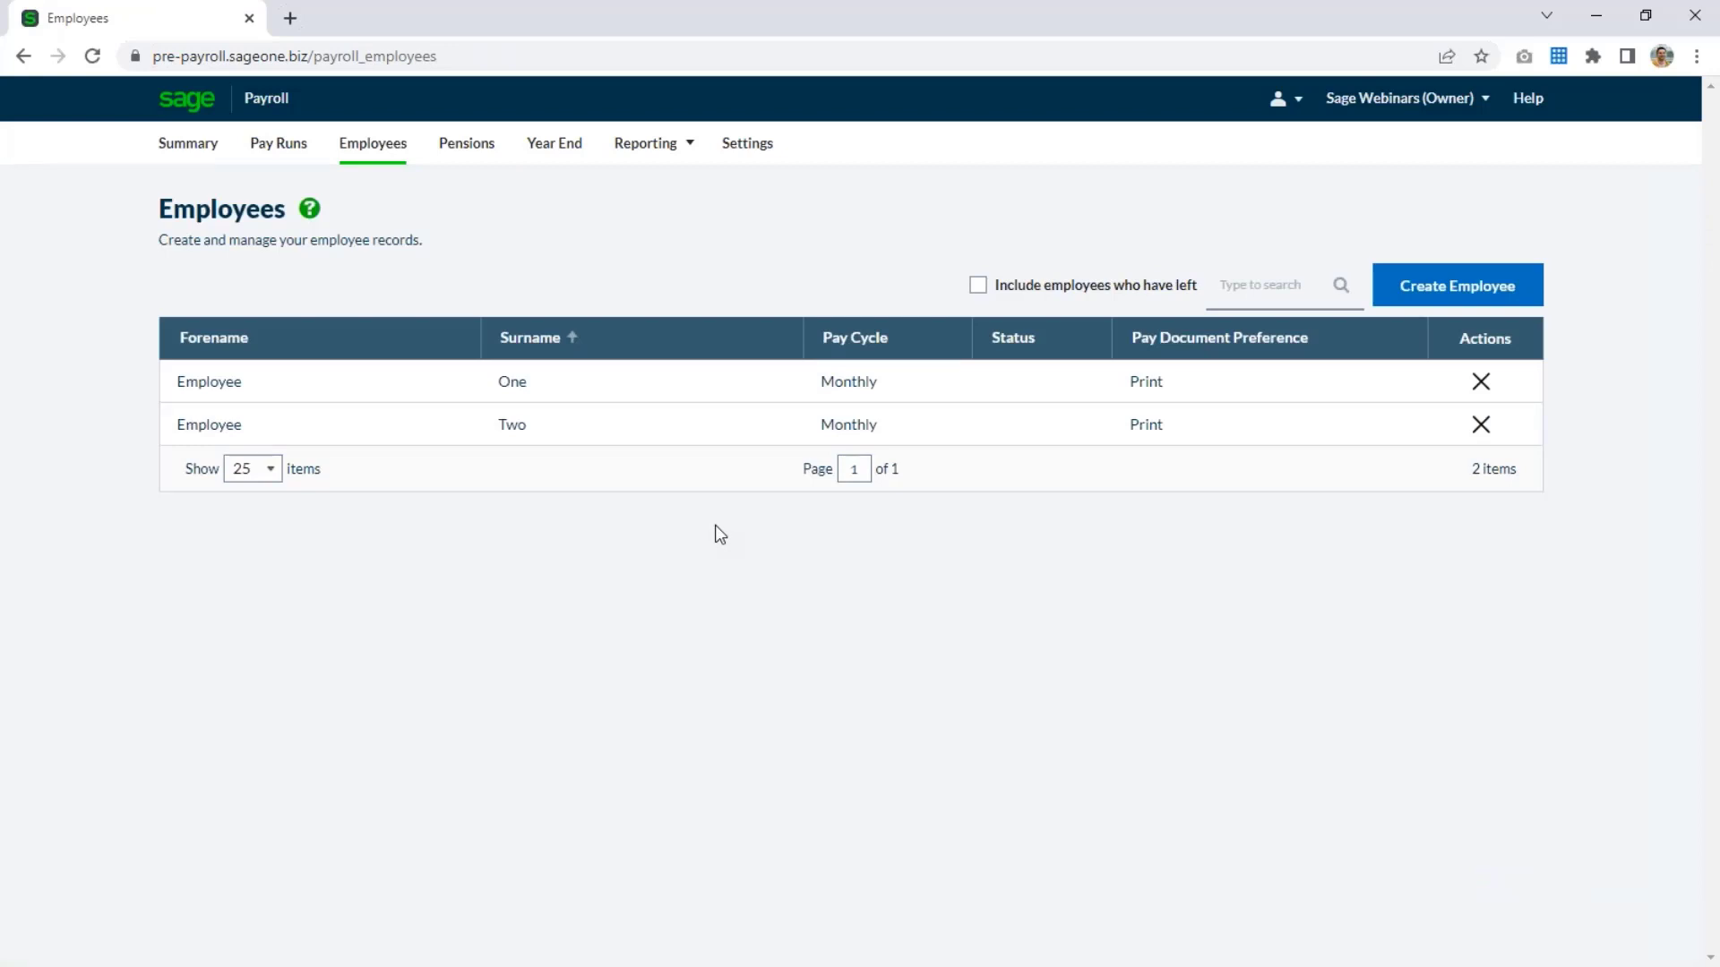
Return to the payroll summary and mark the task of assigning employees to the pension plan as finished in the import review checklist.
left_click(213, 150)
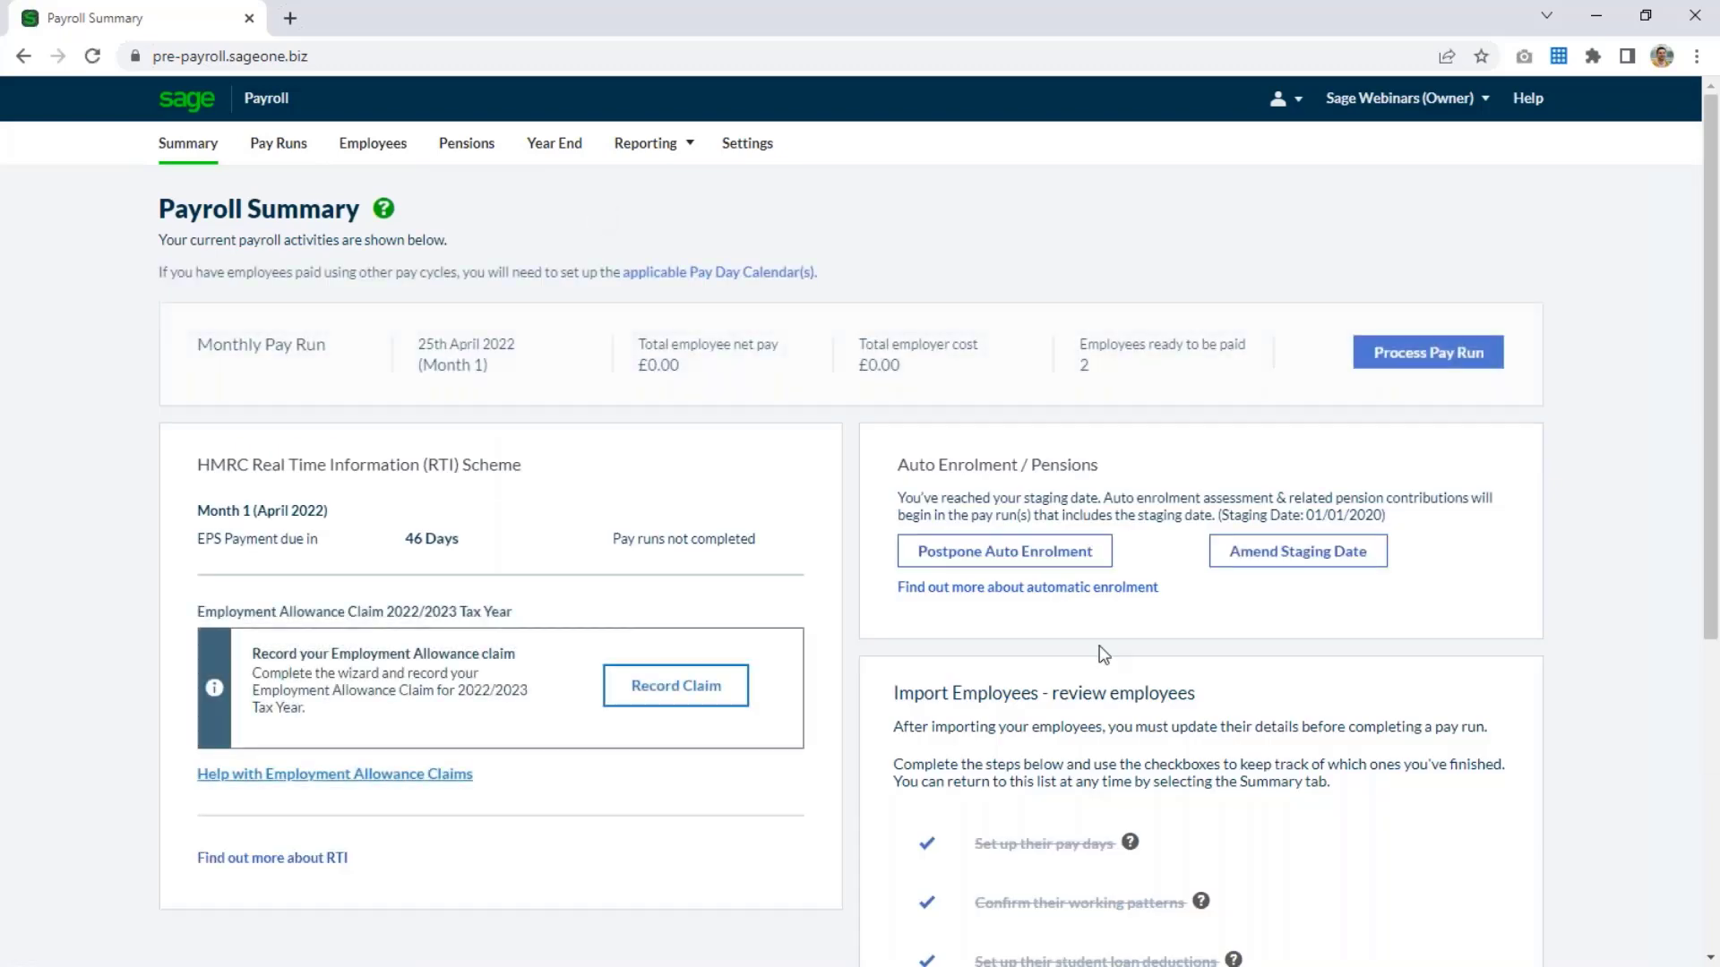
scroll(1102, 653, "down", 5)
left_click(926, 650)
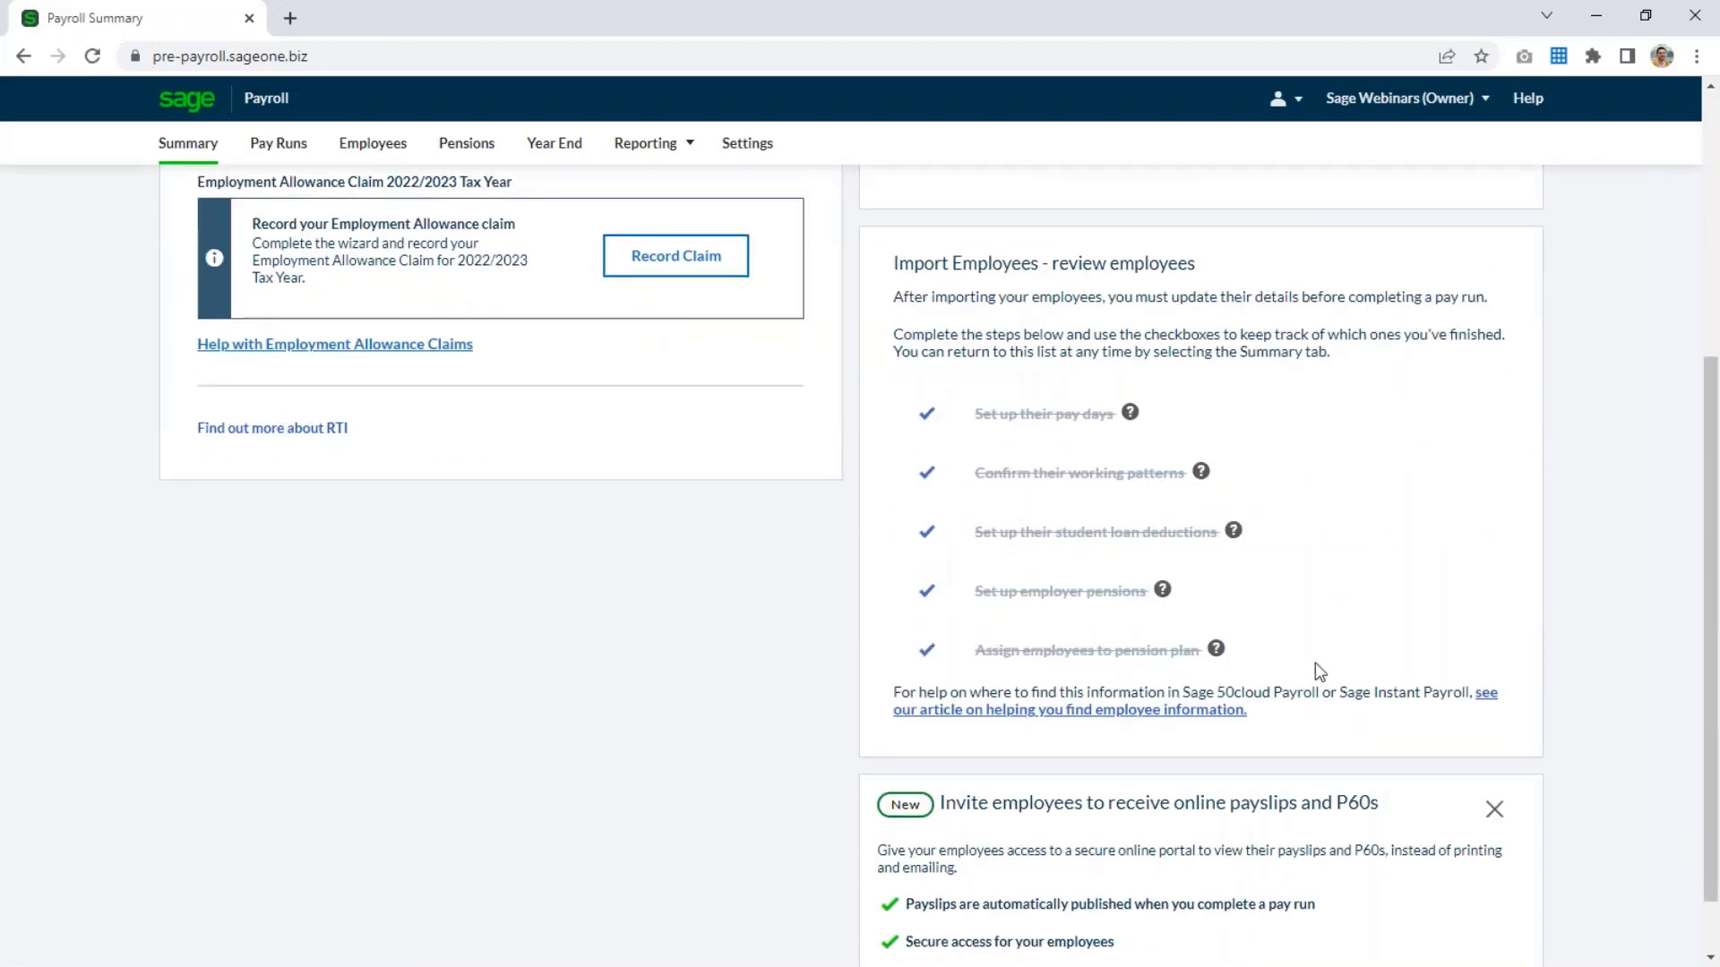
scroll(1319, 672, "up", 5)
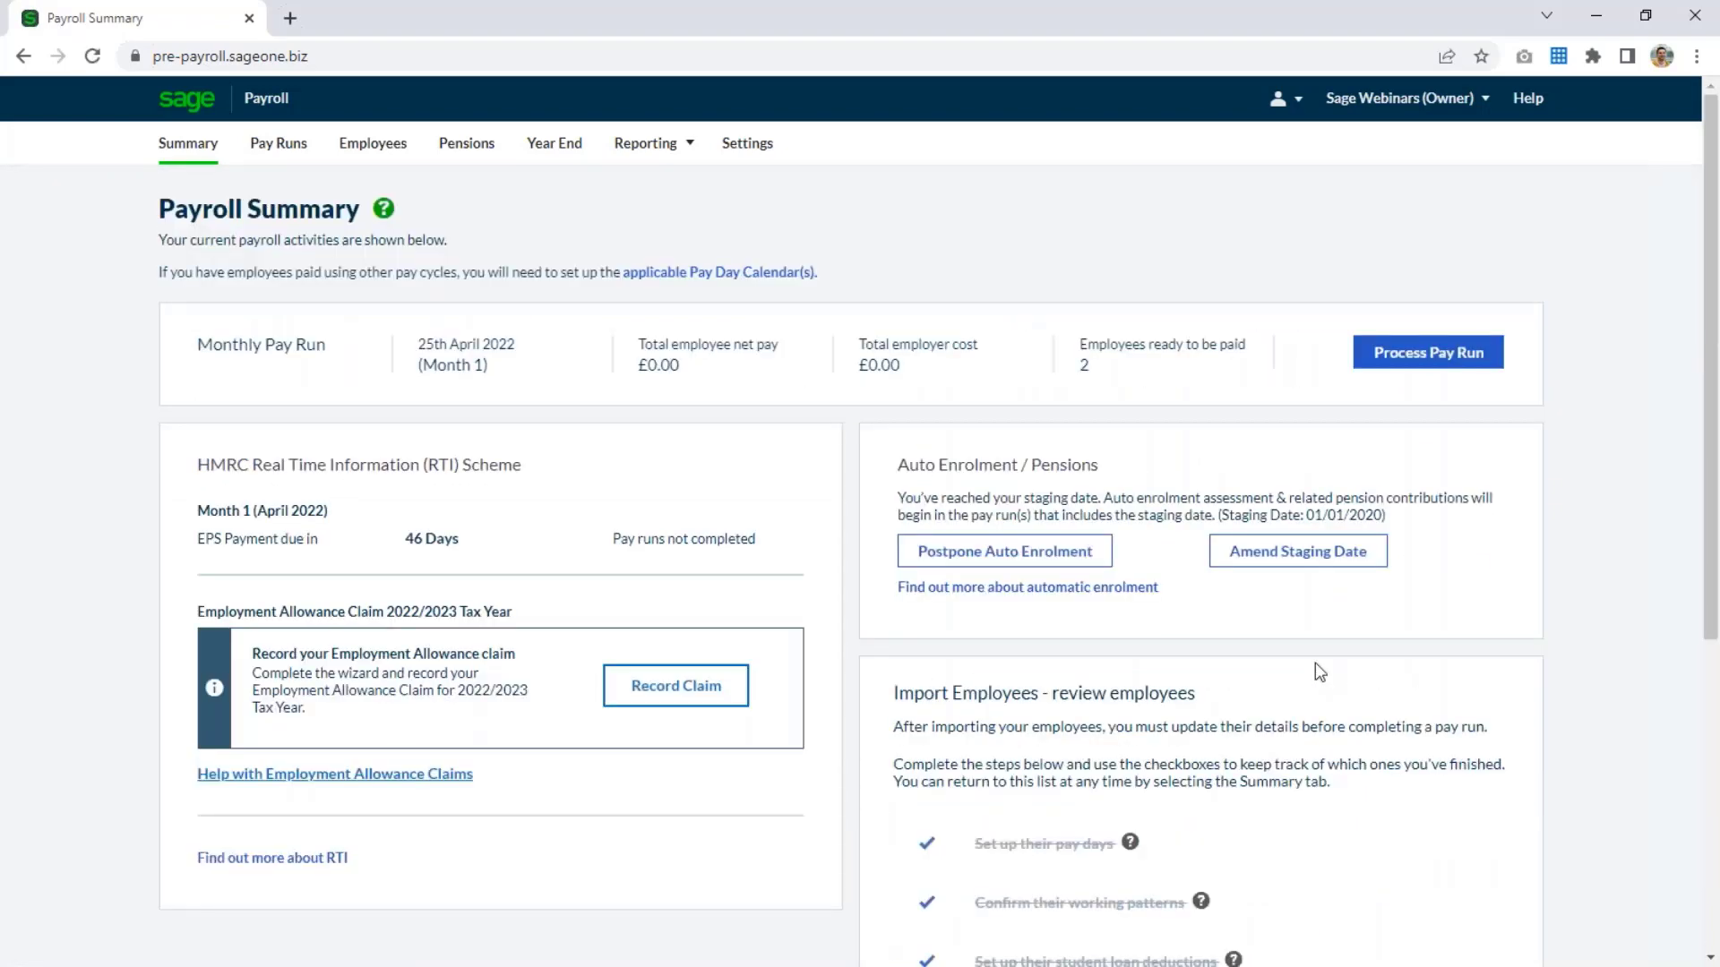